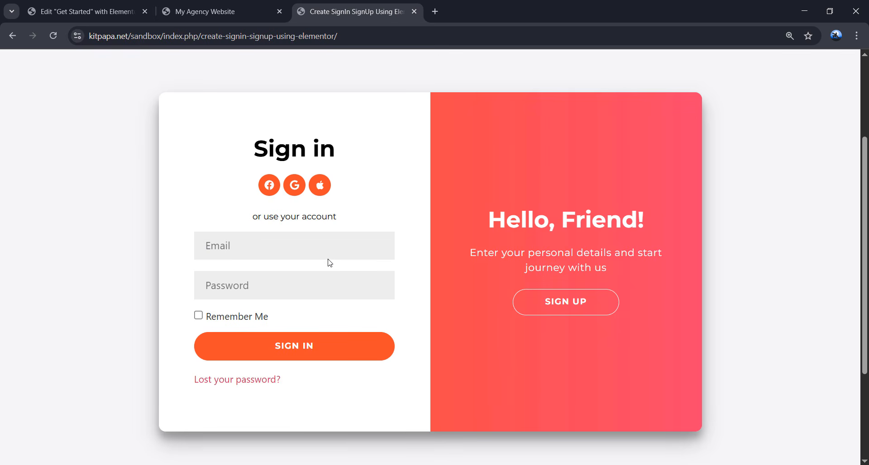
- Autofill the reference sign-in form with a saved login and tick Remember Me
click(316, 248)
click(299, 277)
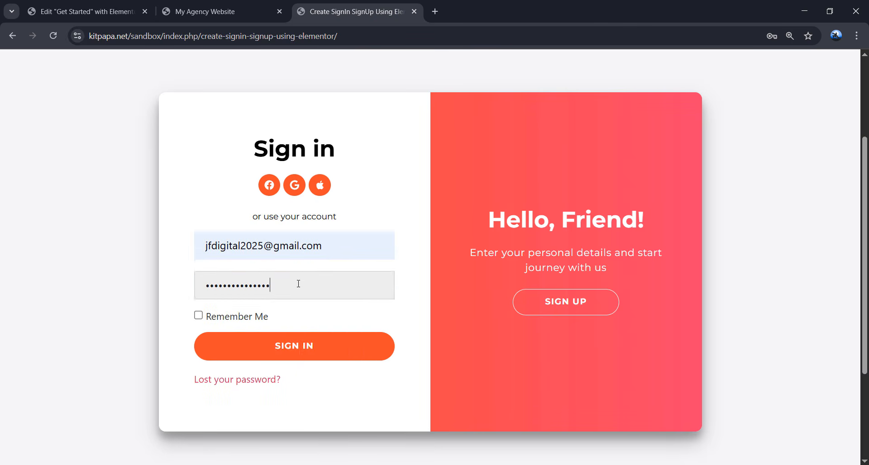
click(346, 319)
click(317, 347)
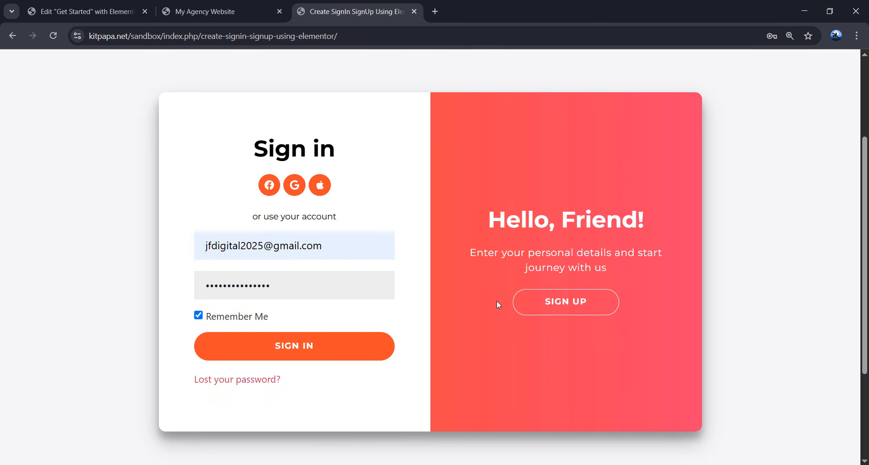
- Slide the demo to its Create Account panel, glance at the editor, and come back
click(569, 303)
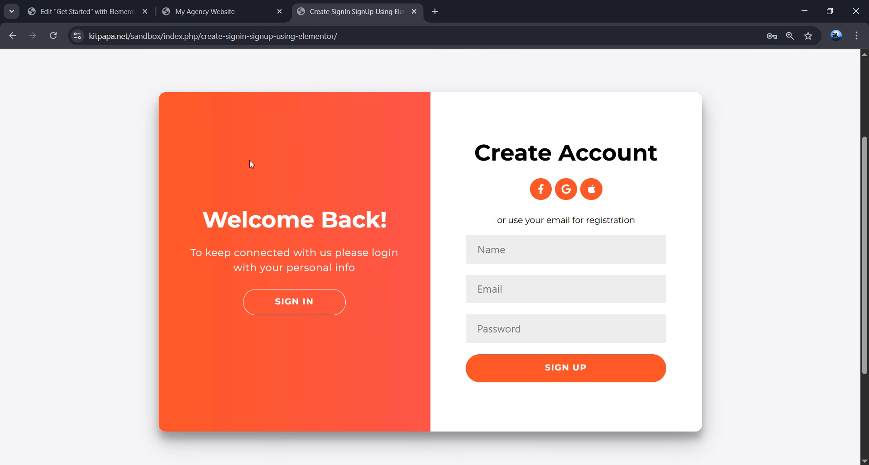
click(88, 13)
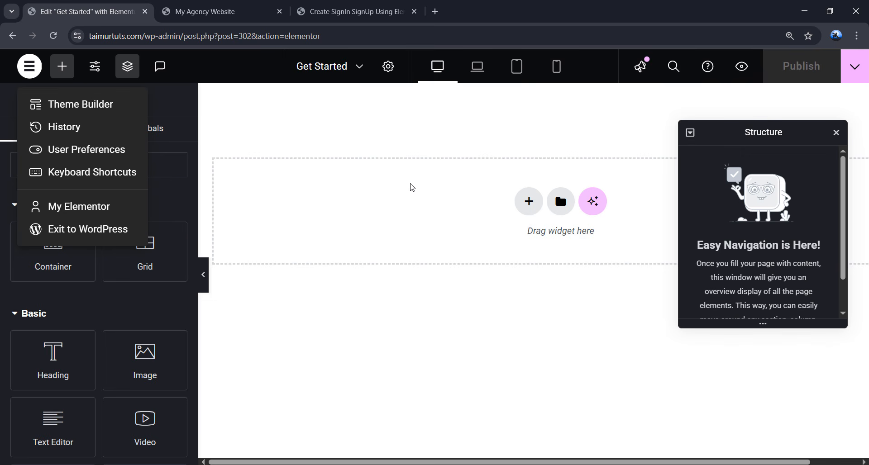
click(365, 158)
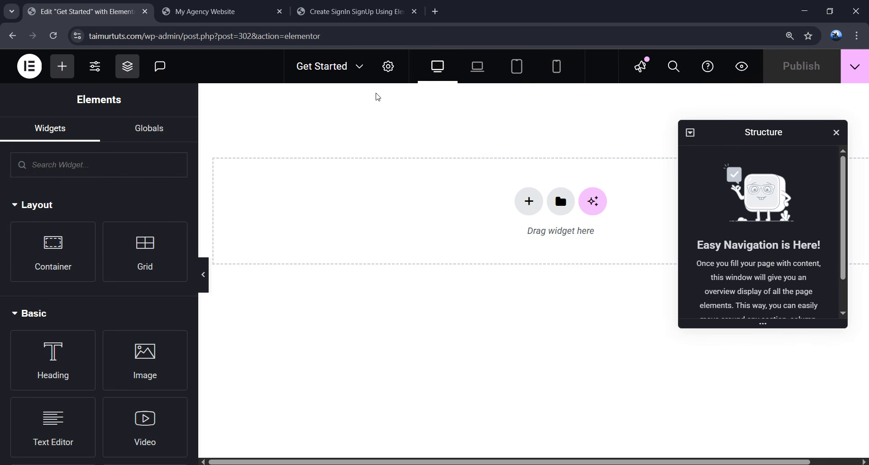
click(351, 11)
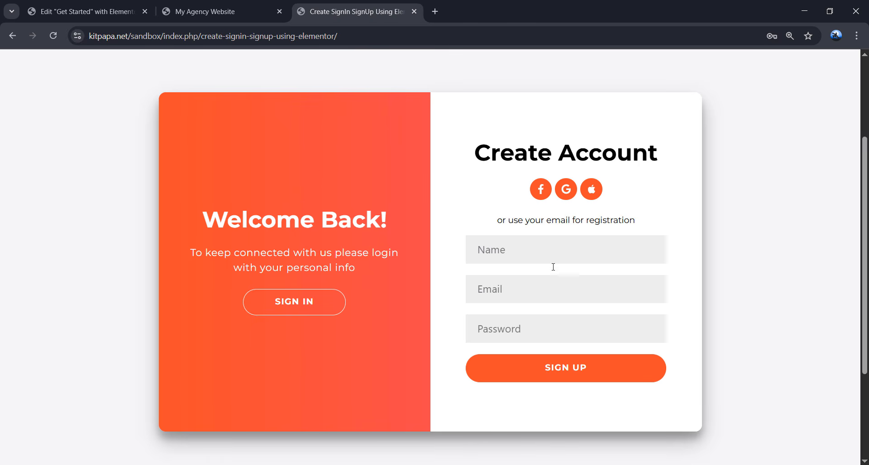
- Back in Elementor, add a container to the page and rename it Section
click(96, 11)
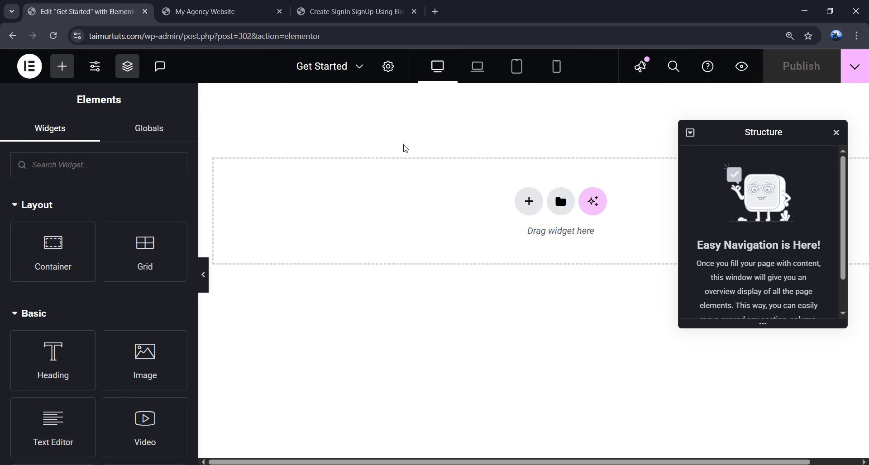
drag(54, 242, 362, 196)
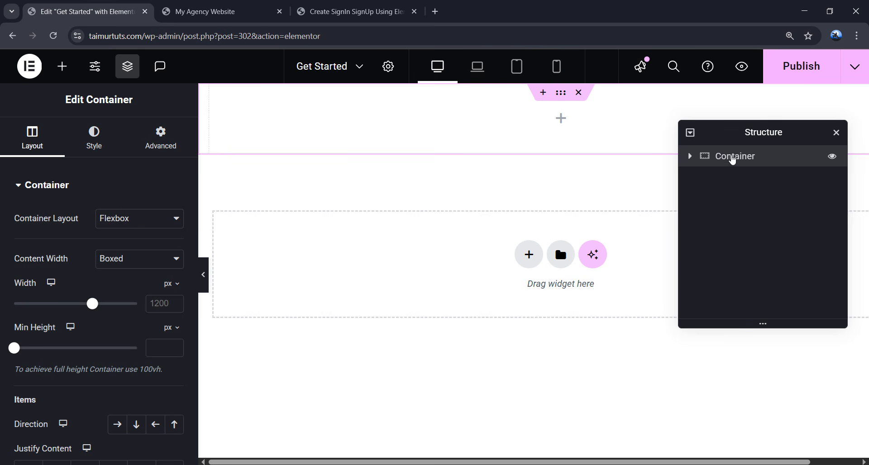
double_click(735, 159)
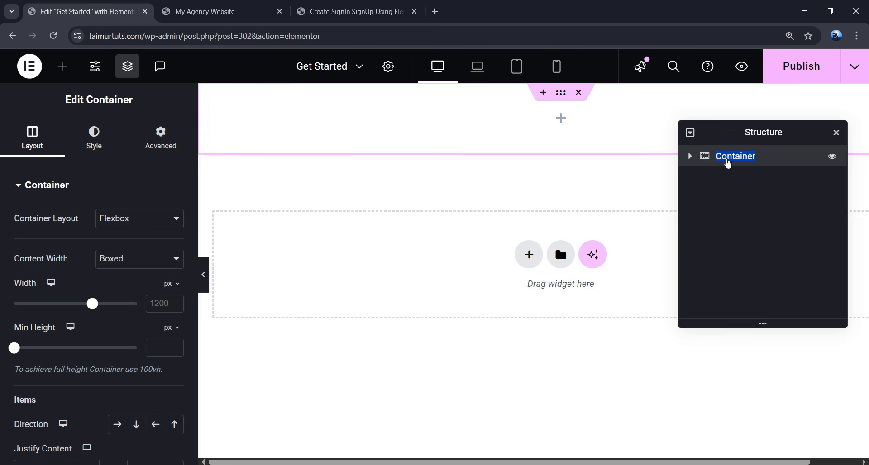
text(Section)
key(Return)
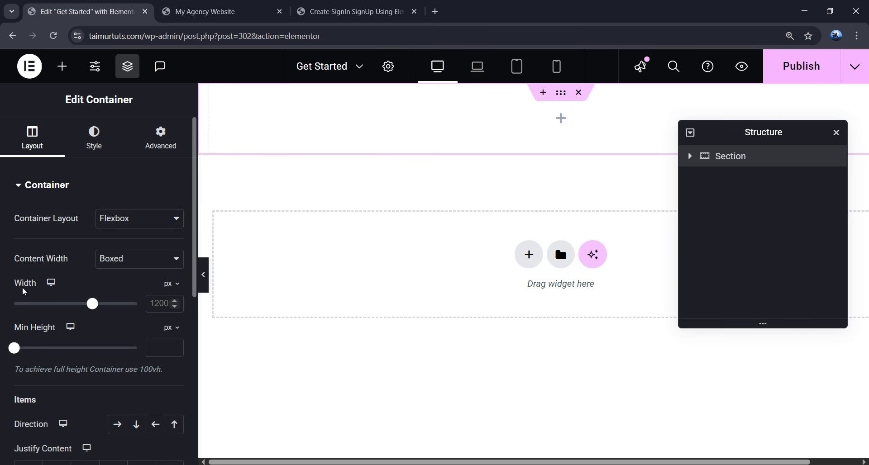
- Give Section width 1240, min height 100 vh, centred content, and drop an inner container in
click(158, 300)
text(1240)
click(171, 327)
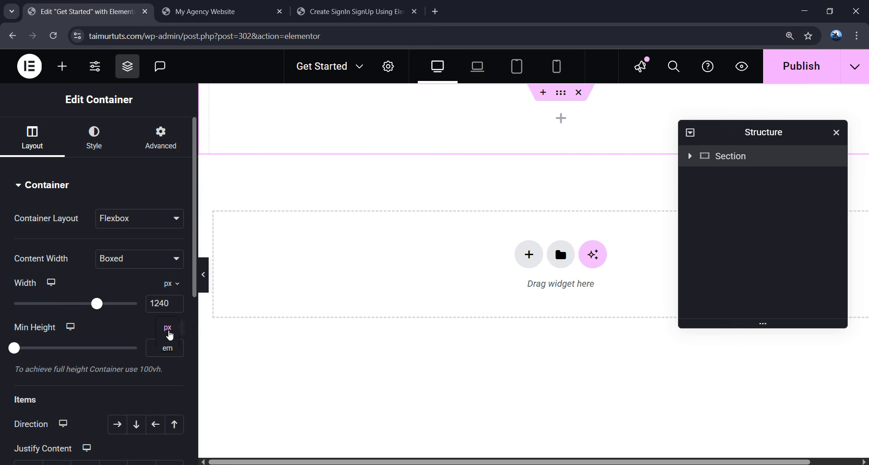
click(167, 388)
click(165, 347)
text(100)
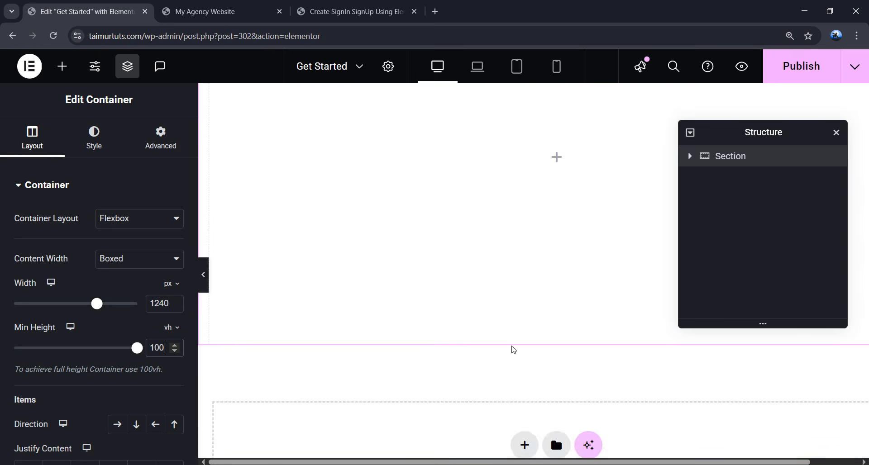
scroll(121, 327, down, 3)
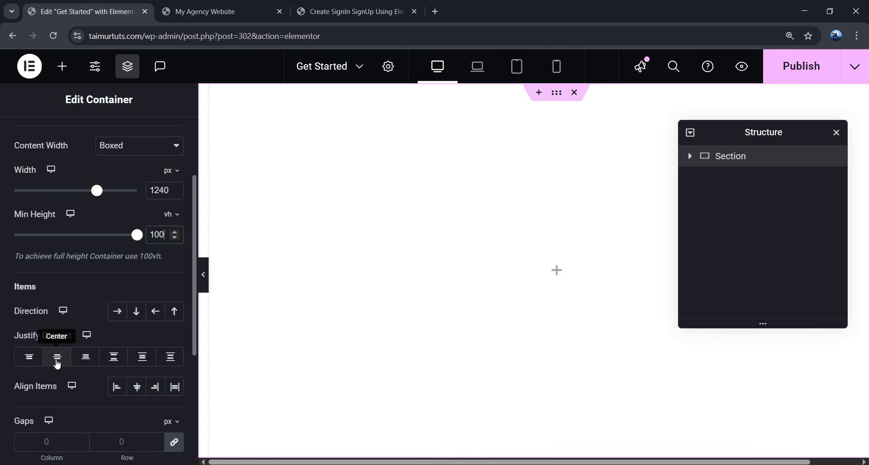
click(56, 362)
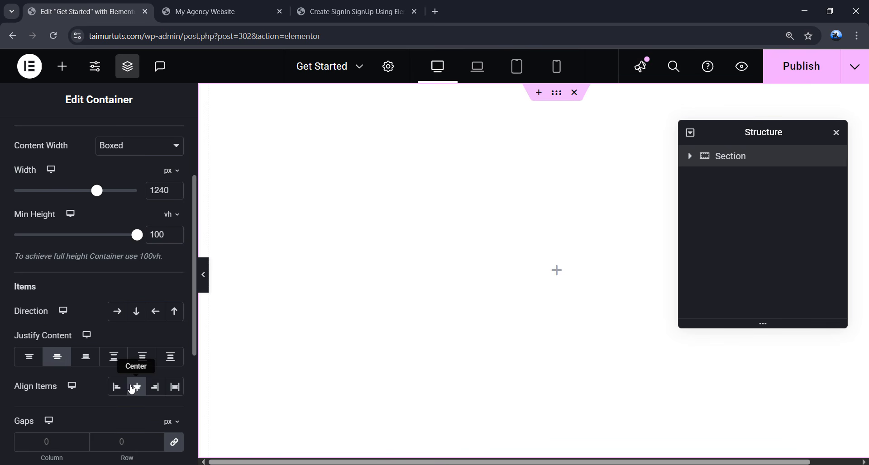
click(137, 388)
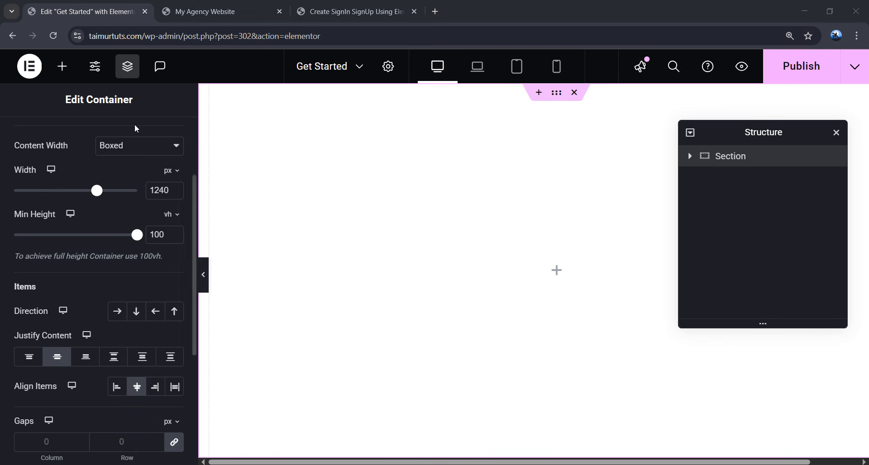
click(62, 67)
drag(55, 247, 512, 249)
- Rename the inner container Box and size it 768 px wide, 480 px minimum height
double_click(746, 182)
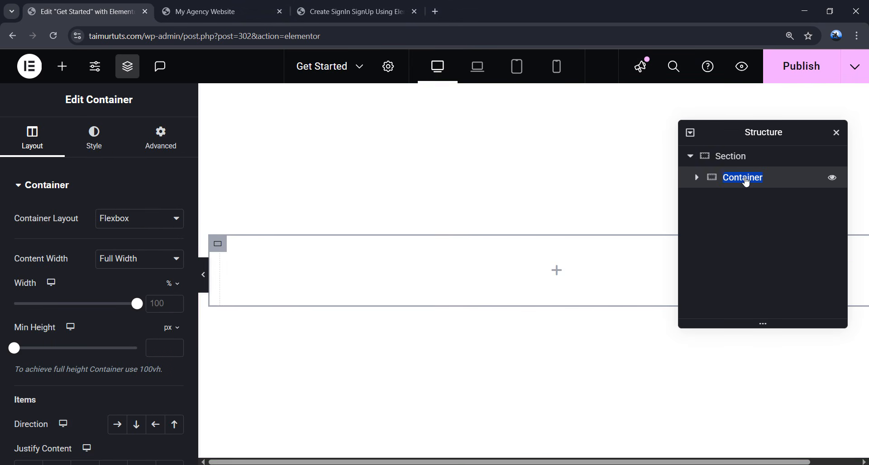
text(Box)
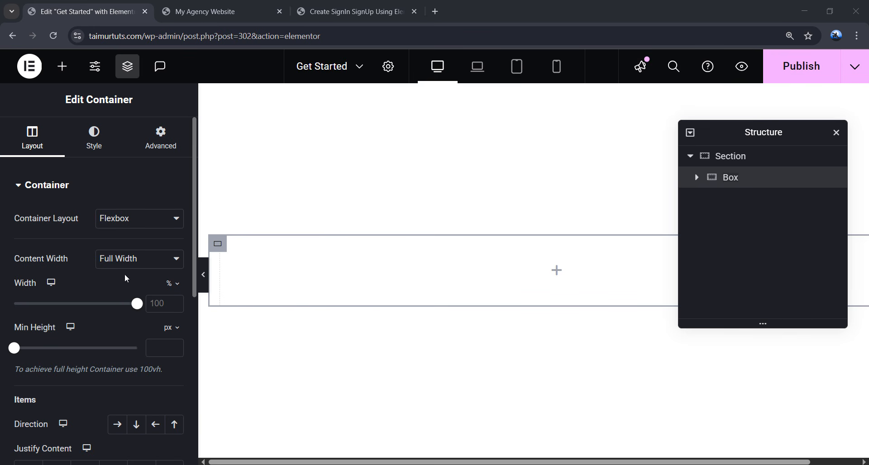
click(171, 284)
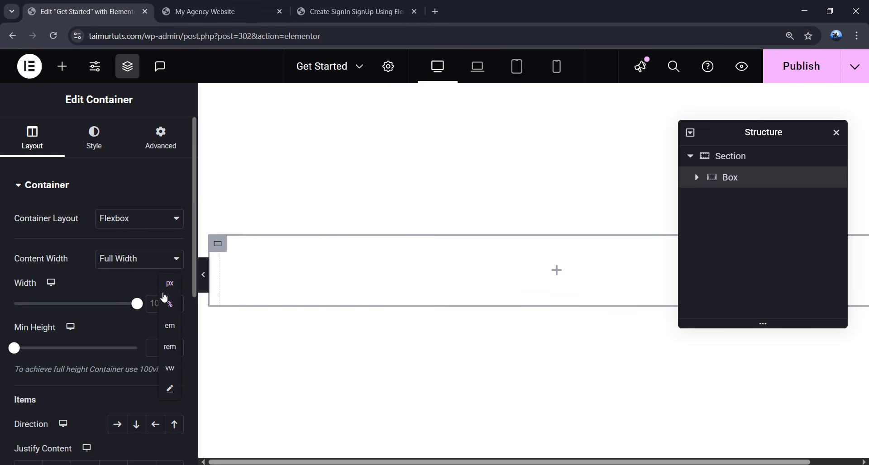
click(167, 295)
click(156, 303)
text(768)
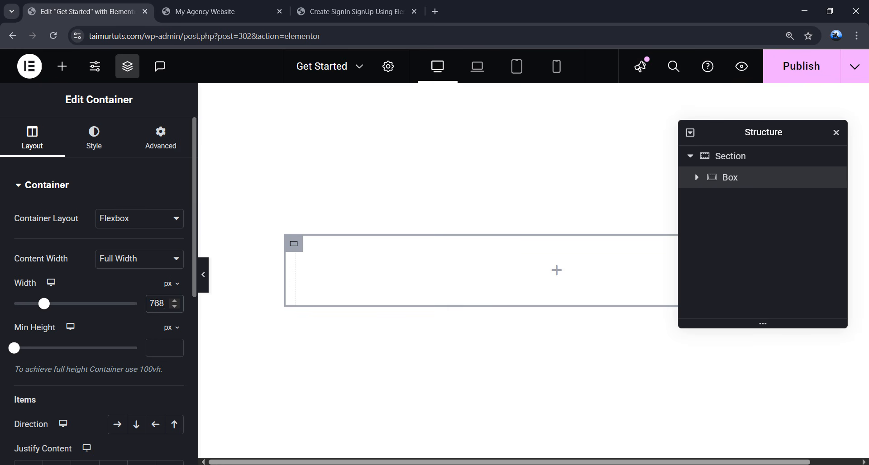
click(162, 347)
text(480)
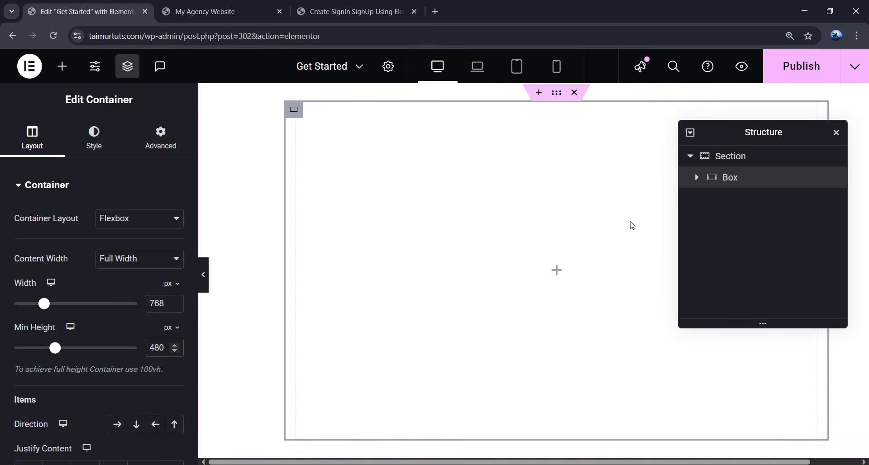
- Set Box's overflow to Hidden
scroll(107, 322, down, 4)
click(63, 386)
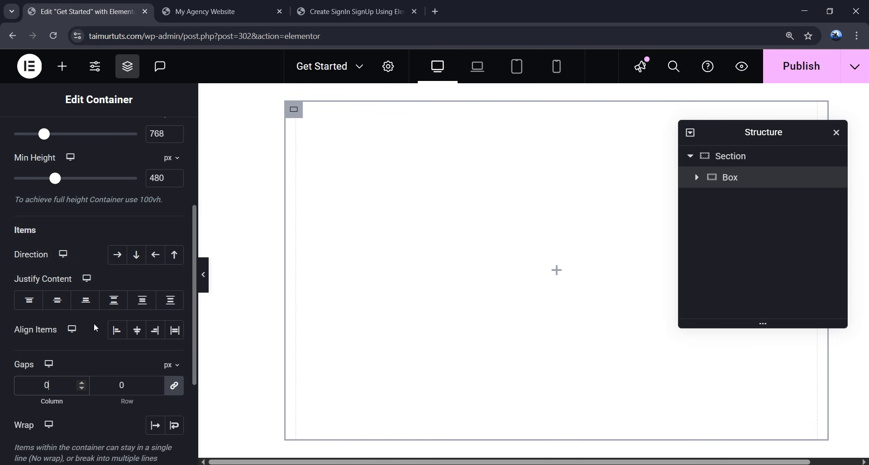
scroll(96, 328, down, 3)
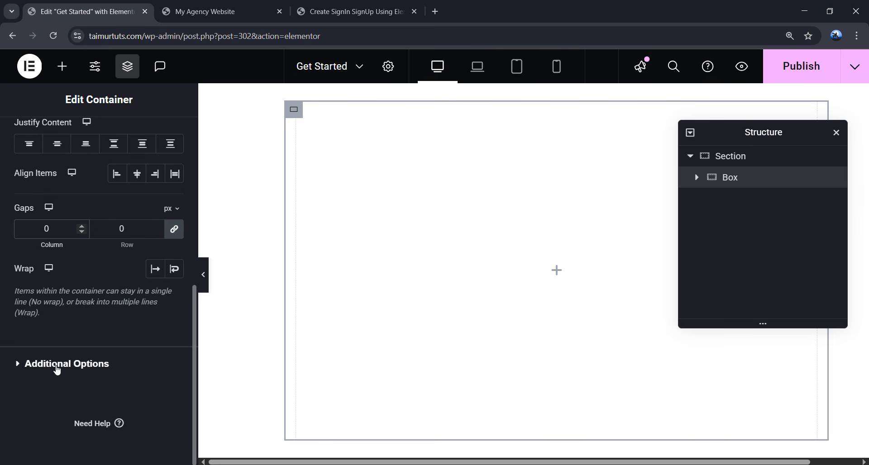
click(88, 368)
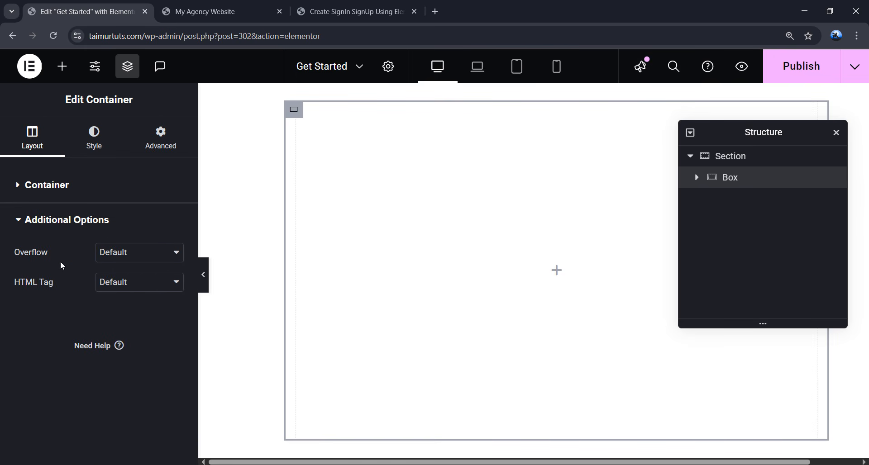
click(125, 261)
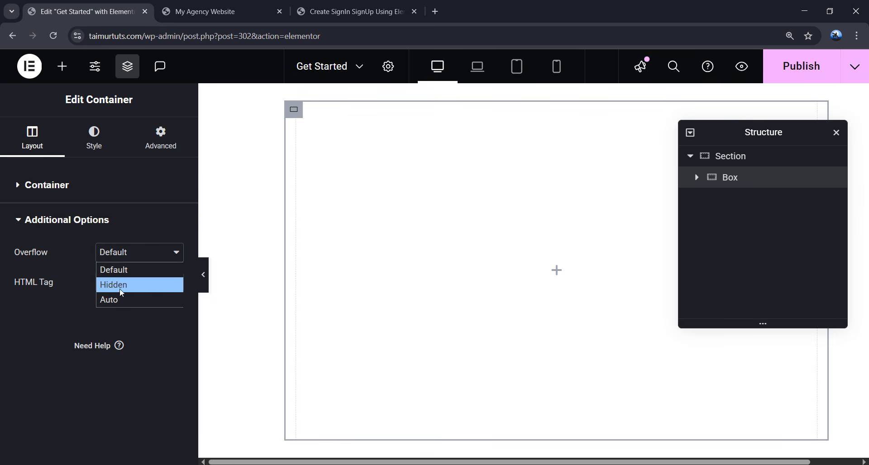
click(131, 286)
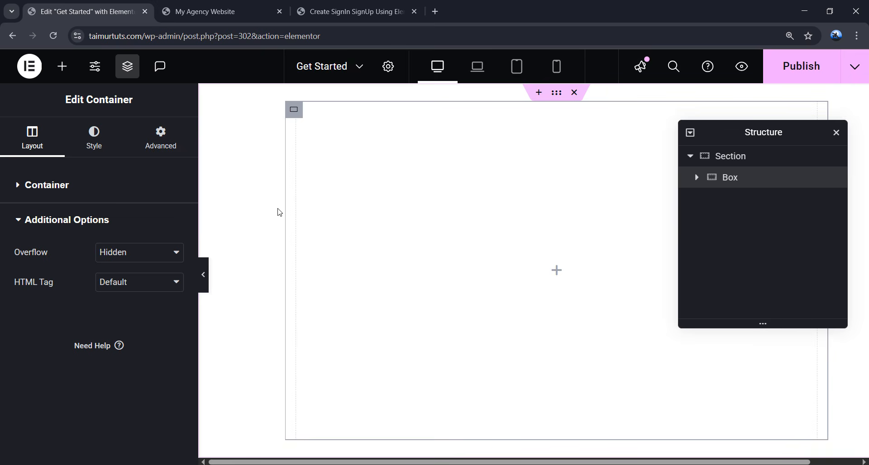
- Give Box a 252 px margin and 0 padding in Advanced settings
click(165, 147)
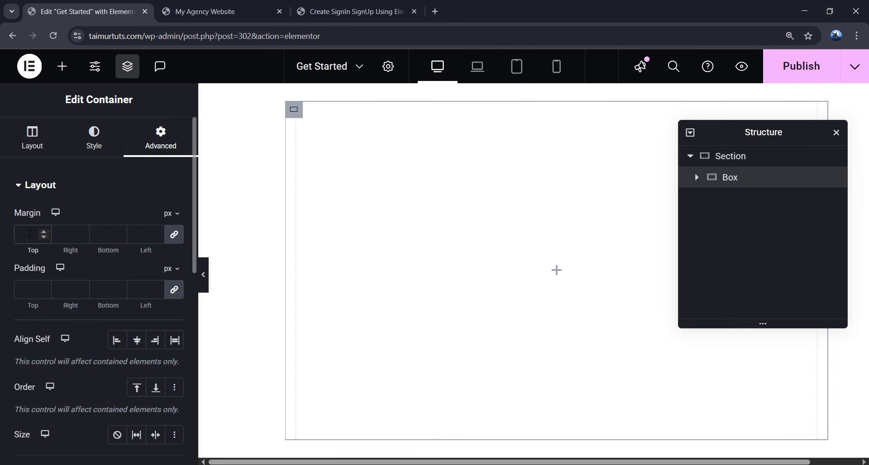
click(28, 234)
text(252)
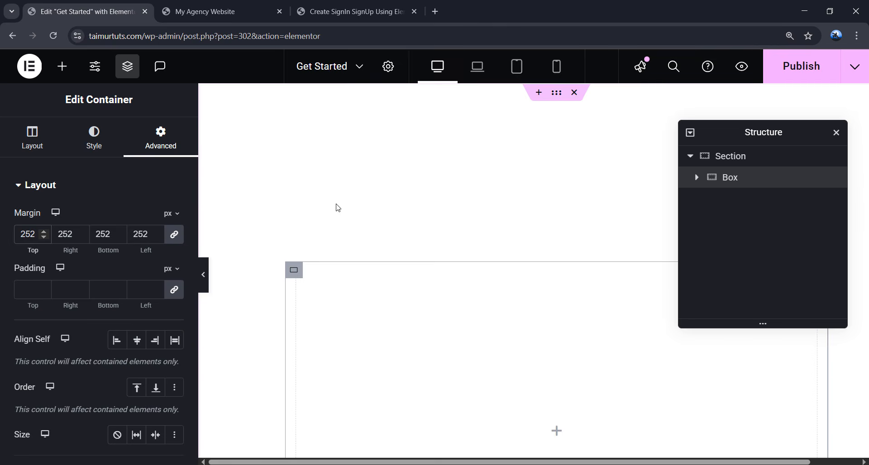
scroll(493, 181, down, 6)
scroll(541, 222, up, 4)
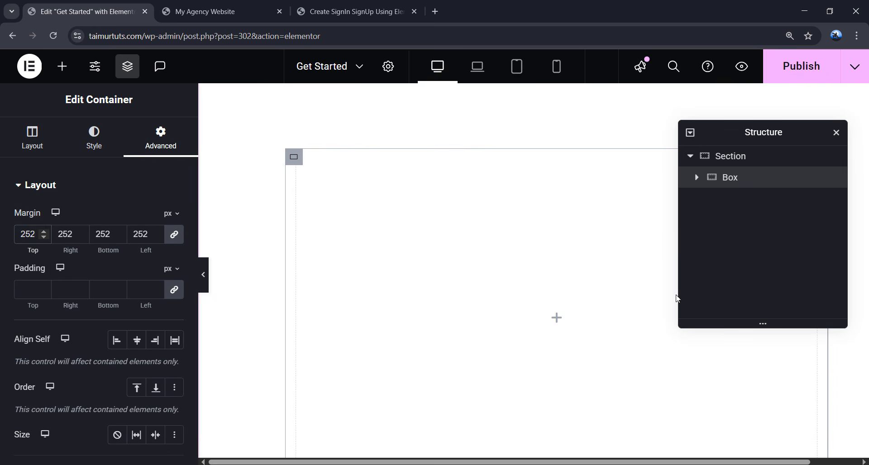
scroll(640, 237, down, 1)
click(29, 284)
text(0)
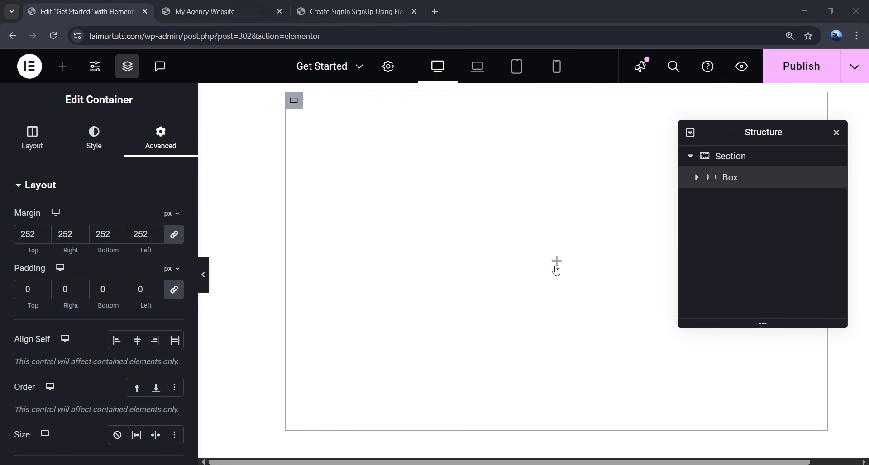
- Add a container inside Box and name it Sign Up
click(62, 66)
drag(53, 252, 413, 238)
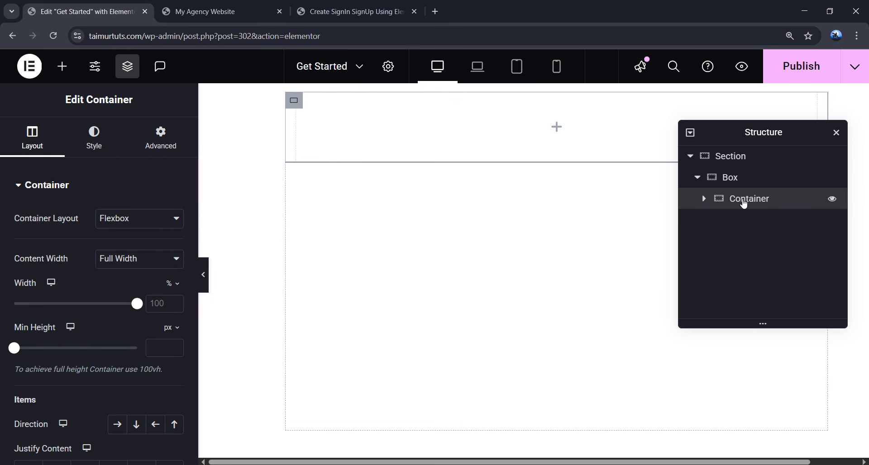
double_click(744, 199)
text(Sign Up)
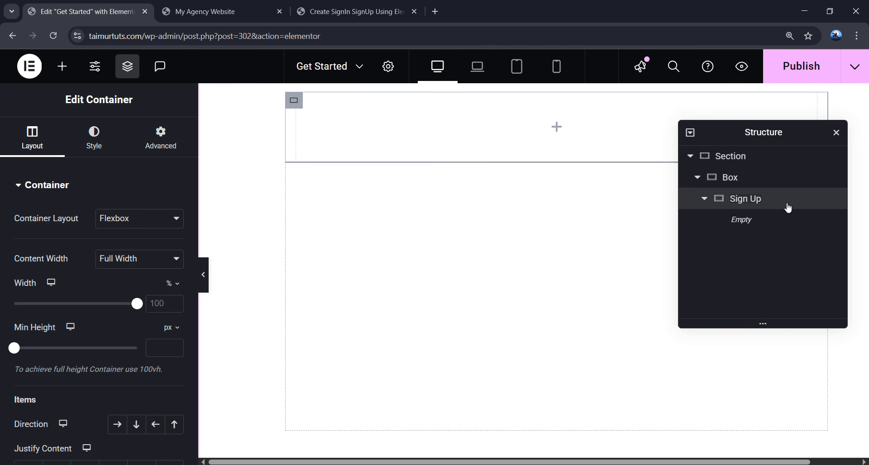
- Make Sign Up 50% wide with content centred on both axes
click(160, 306)
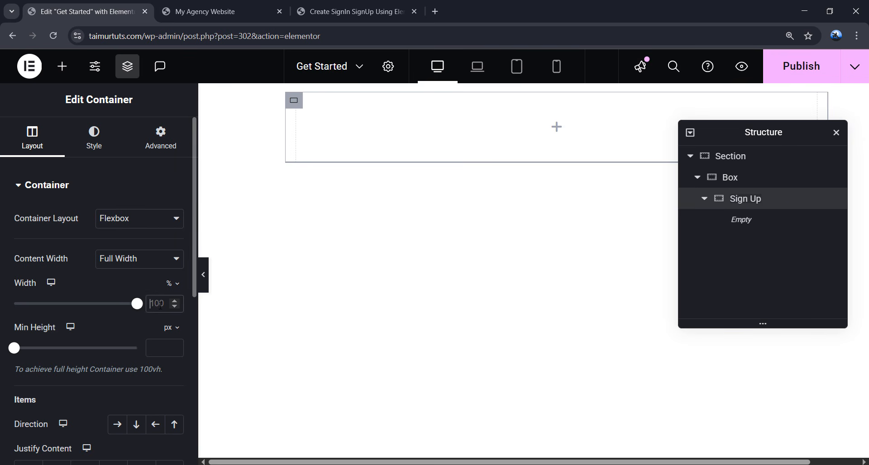
text(50)
scroll(107, 334, down, 2)
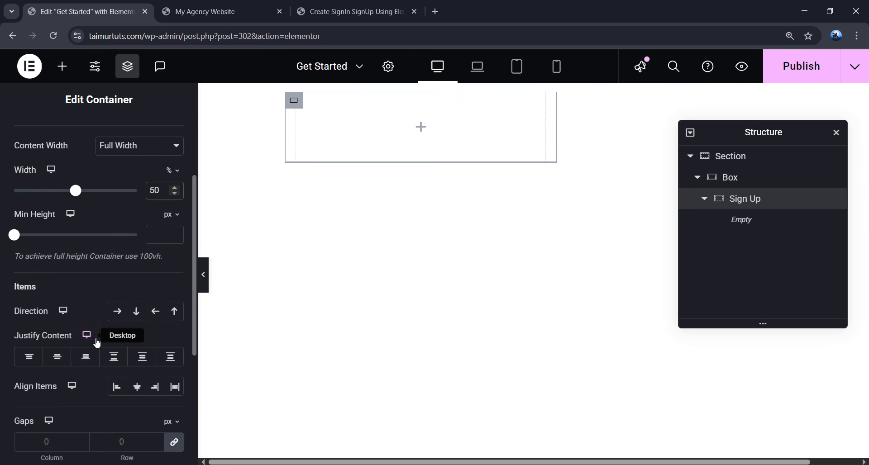
click(59, 360)
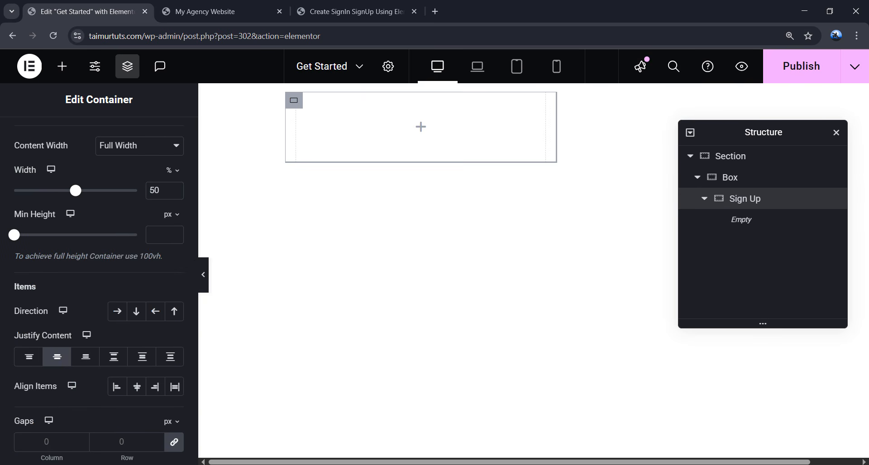
click(138, 387)
click(61, 442)
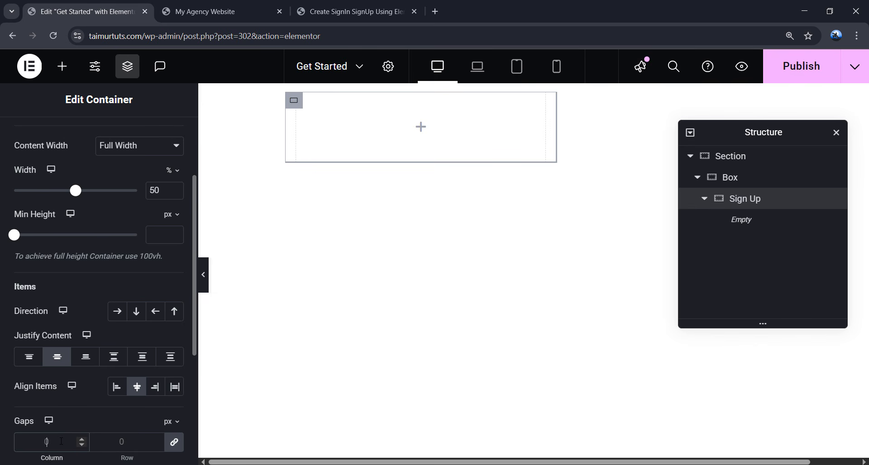
scroll(102, 204, up, 2)
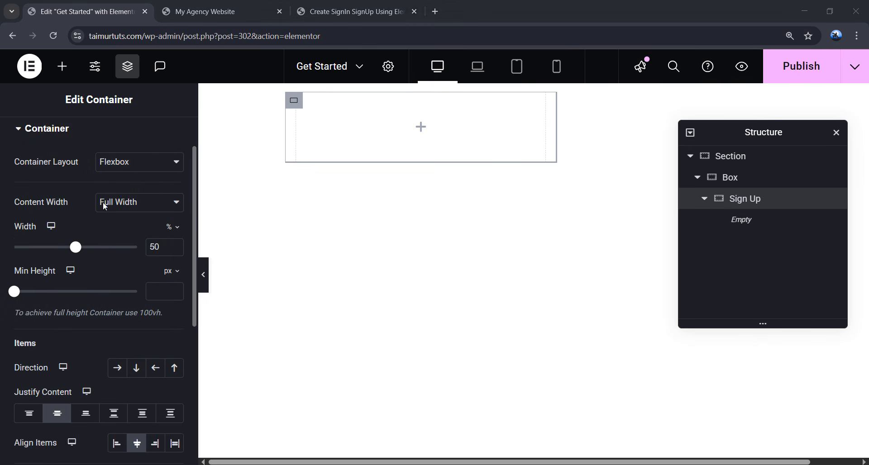
- Give Sign Up a classic white background
click(95, 147)
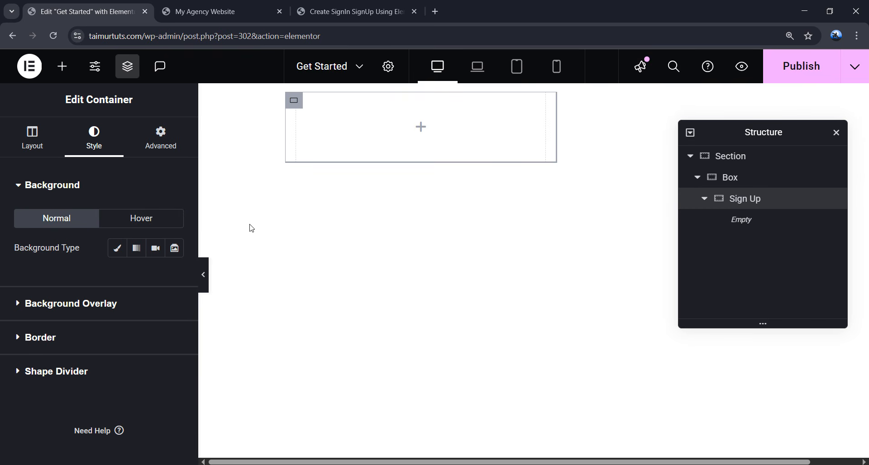
click(117, 250)
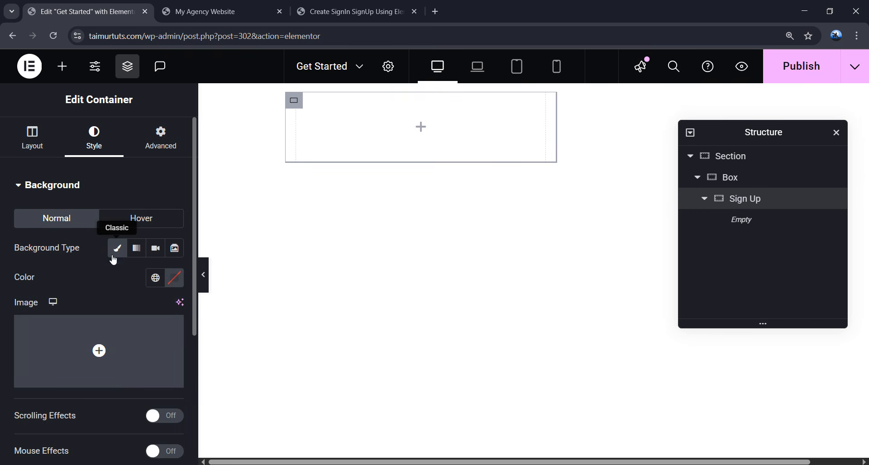
click(171, 281)
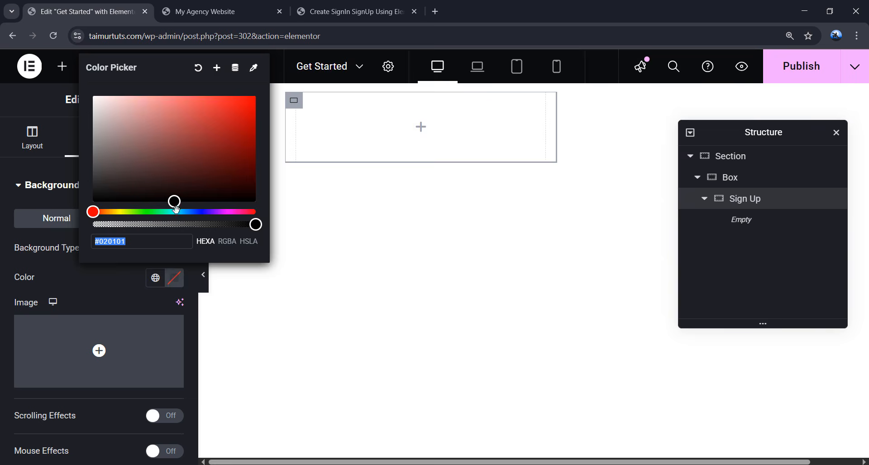
drag(172, 200, 86, 86)
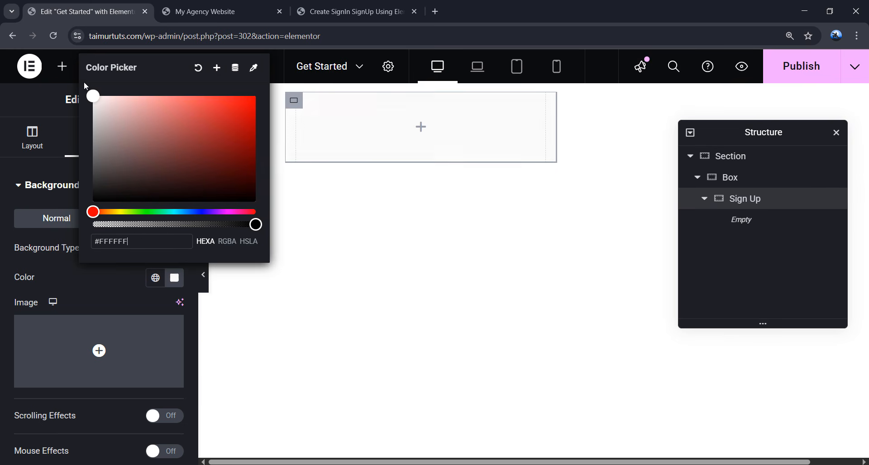
click(109, 237)
click(121, 271)
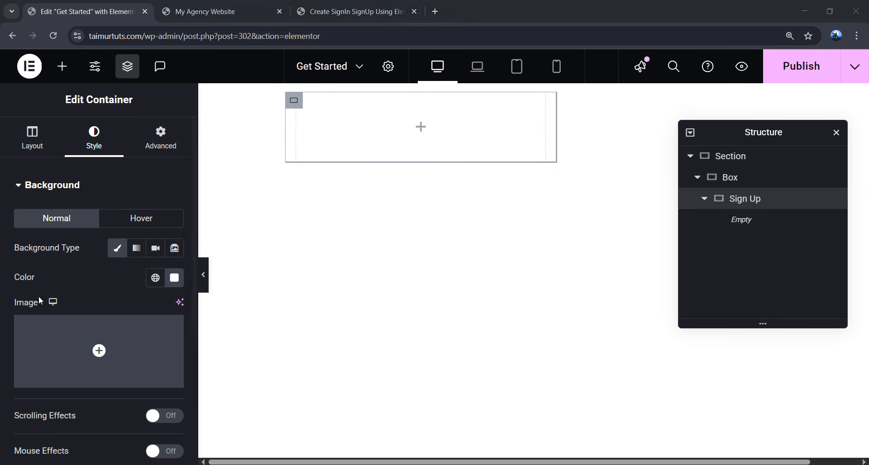
- Set Sign Up's left and right padding to 50
click(144, 138)
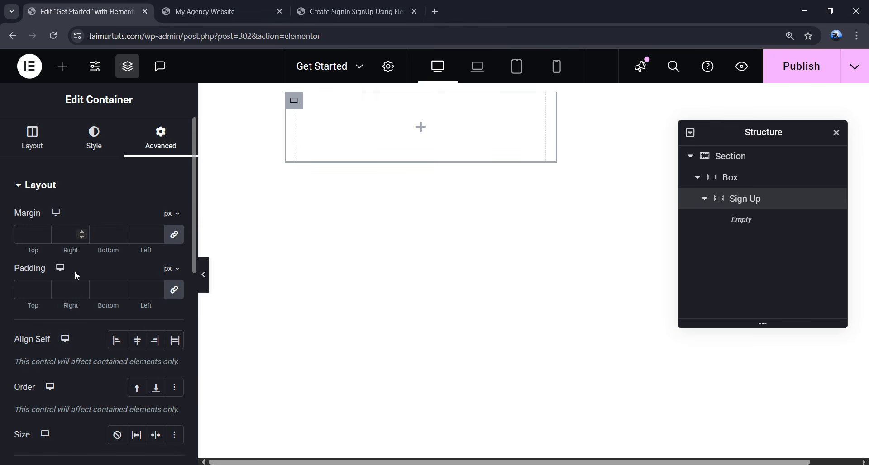
click(174, 290)
double_click(70, 290)
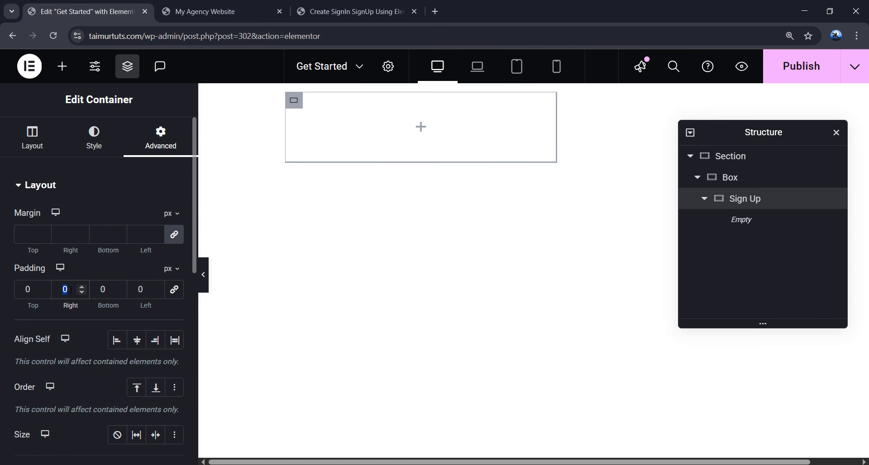
text(50)
key(Tab)
key(Tab)
text(50)
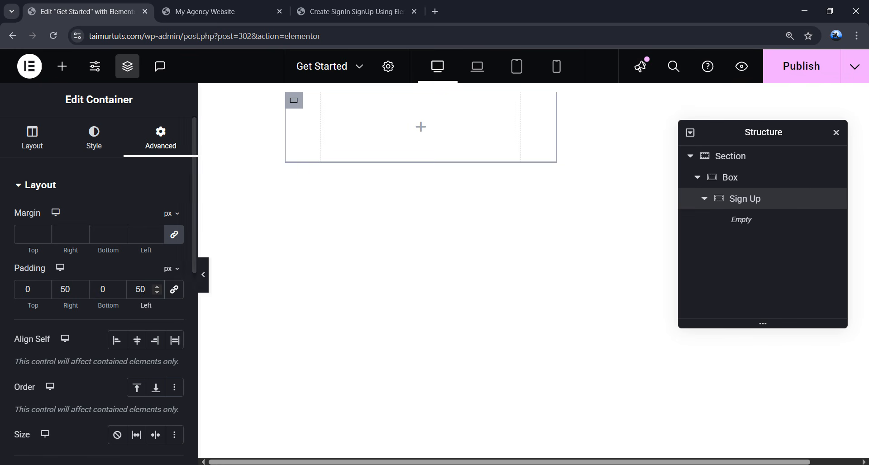
- Position Sign Up absolutely at 0 px offsets with z-index 1
scroll(108, 316, down, 4)
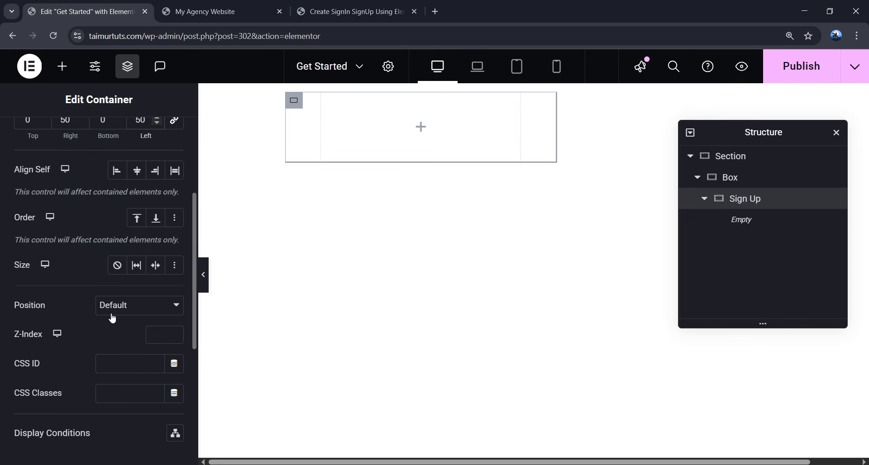
click(124, 310)
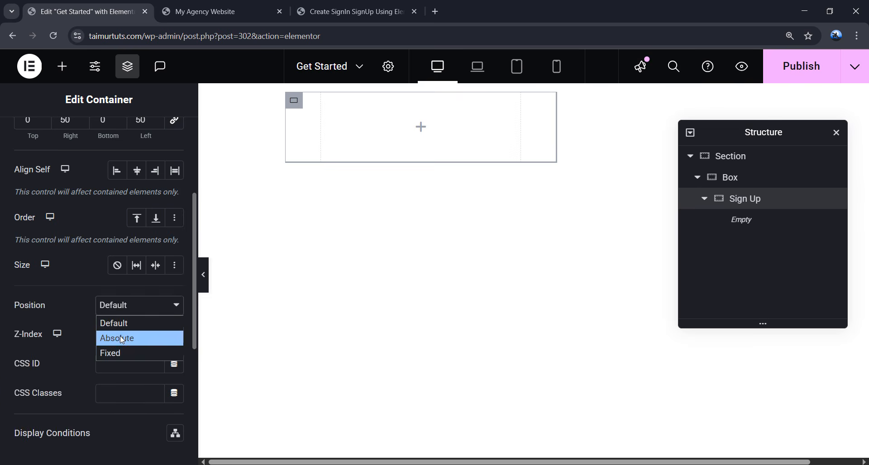
click(122, 339)
scroll(120, 336, down, 5)
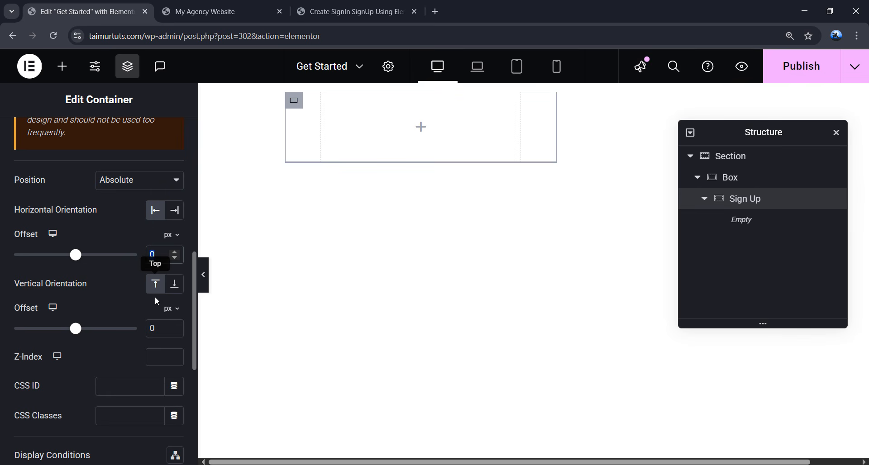
double_click(159, 325)
scroll(147, 366, down, 1)
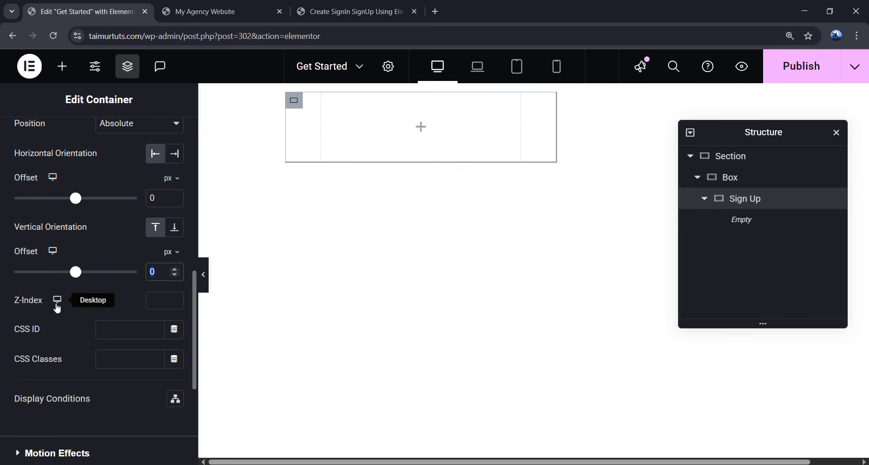
click(156, 301)
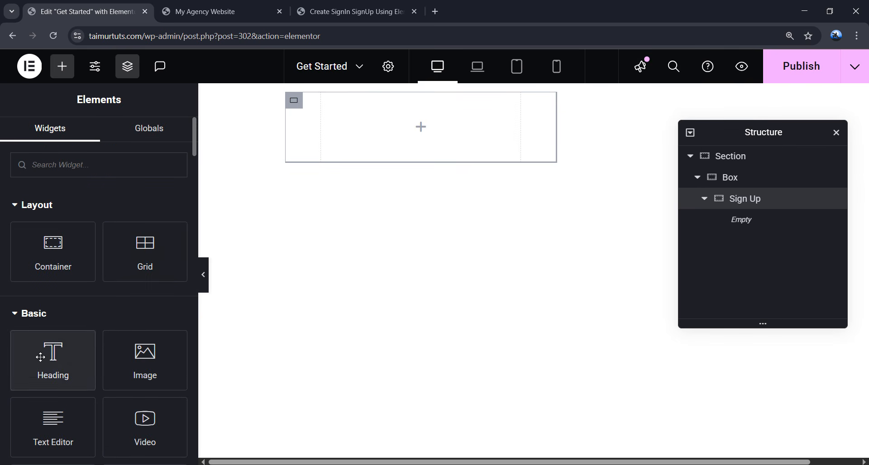
- Add a heading to Sign Up with the title Create Account
drag(54, 349, 389, 128)
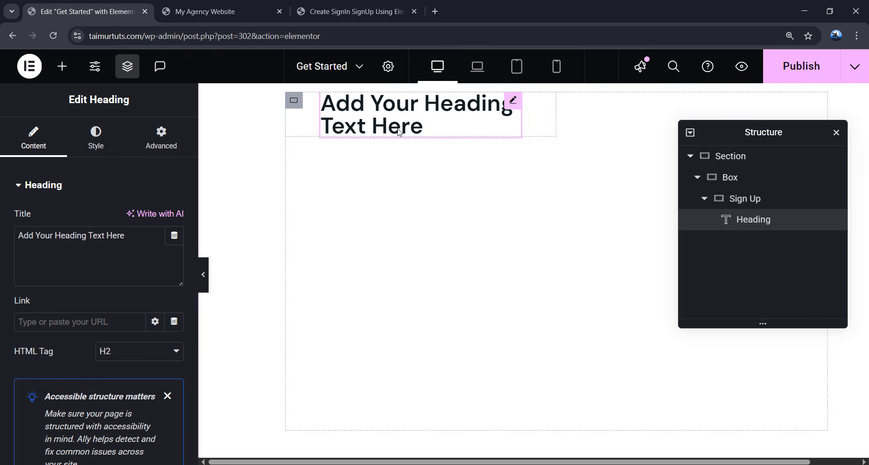
drag(130, 241, 18, 244)
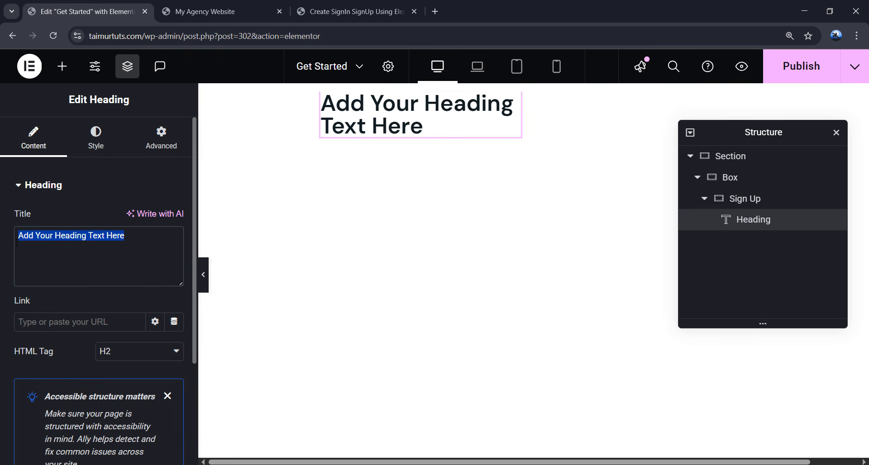
text(Create Account)
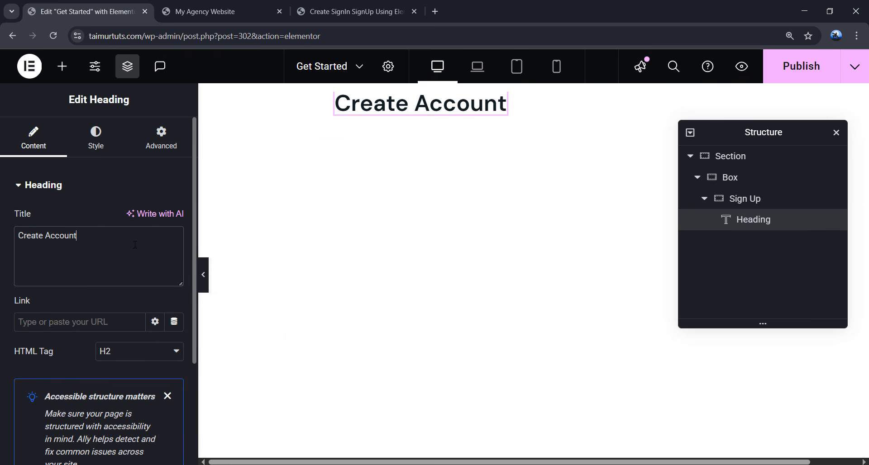
- Style the heading typography as Montserrat, 32 px, weight 700 Bold
click(95, 140)
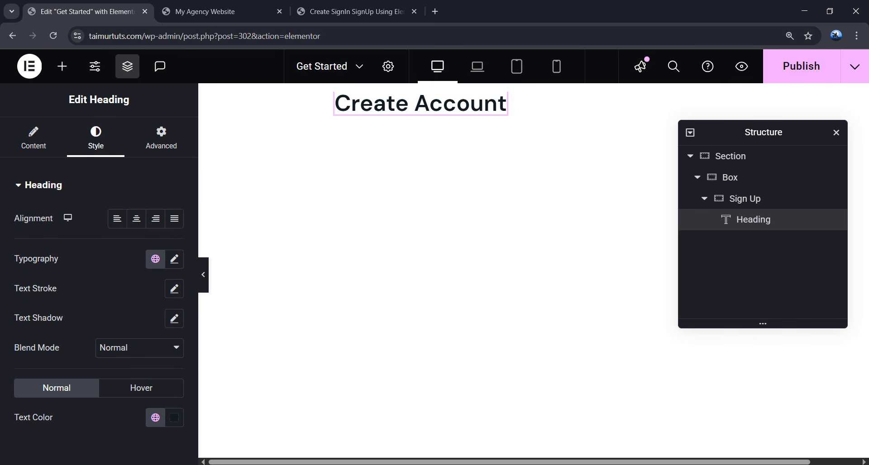
click(174, 259)
scroll(137, 250, down, 1)
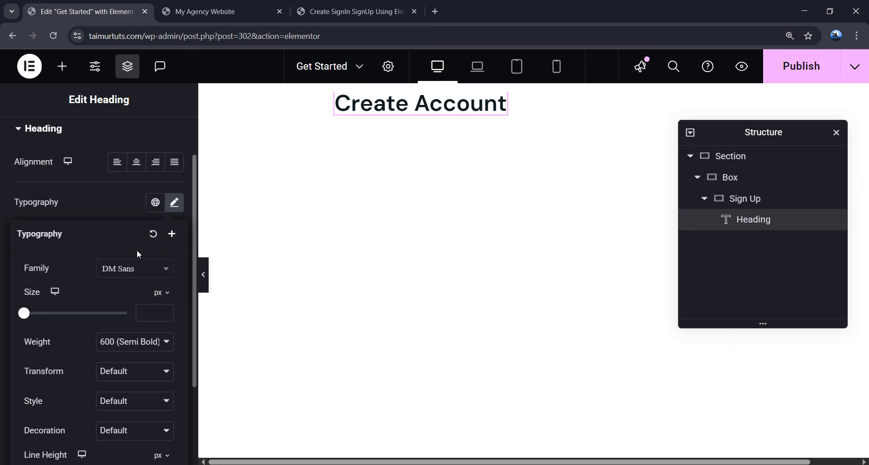
click(128, 274)
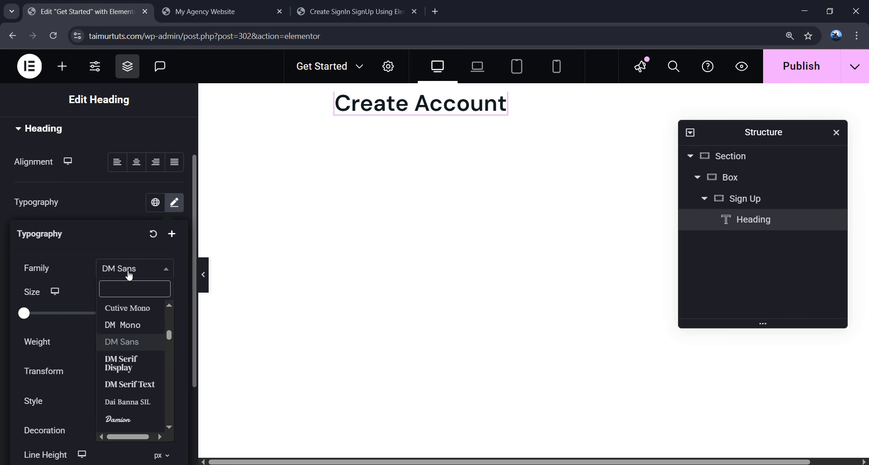
text(monts)
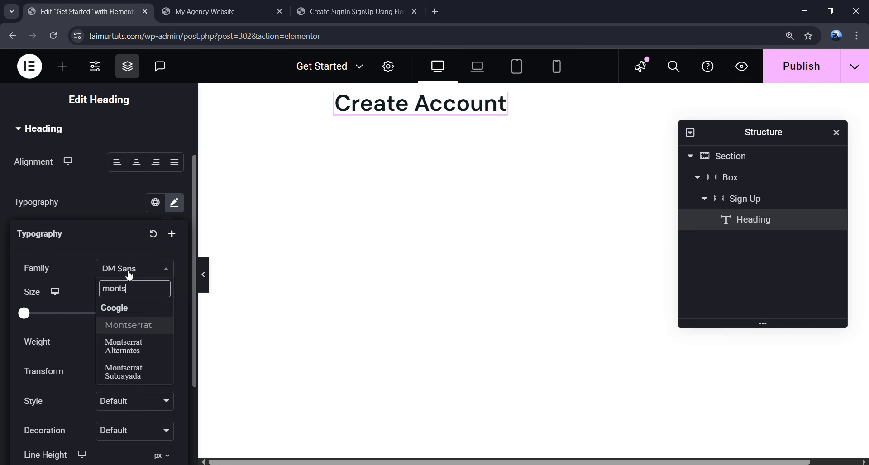
key(Return)
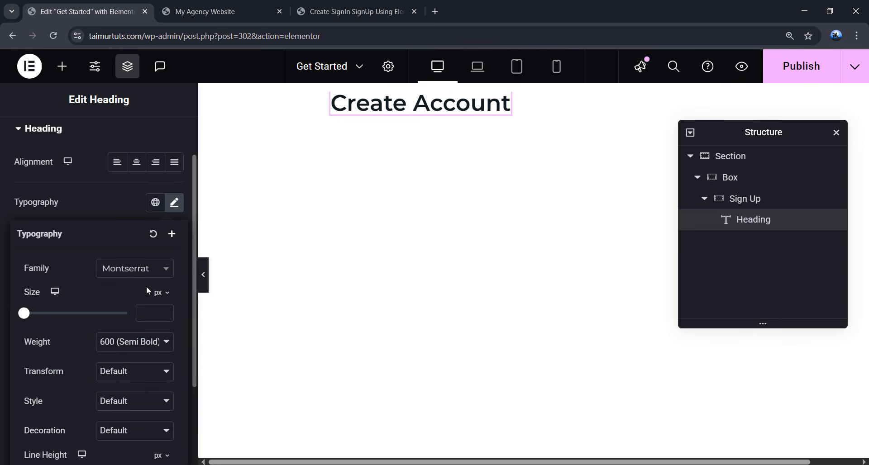
click(148, 308)
text(32)
click(99, 348)
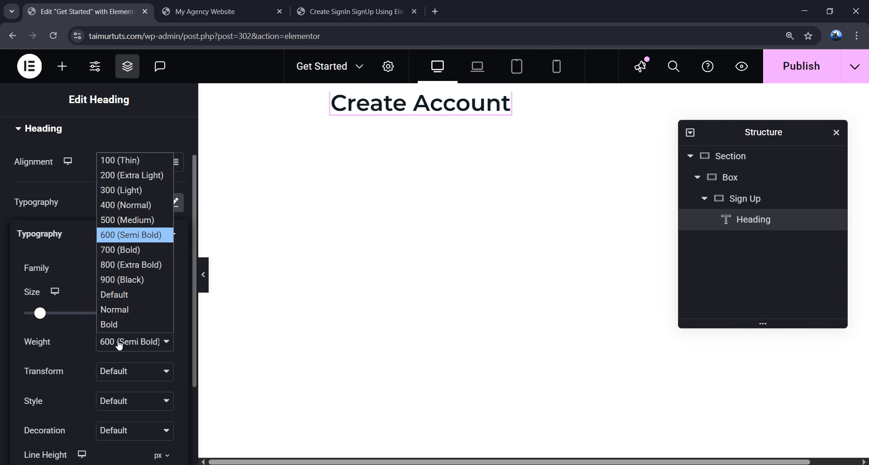
click(120, 252)
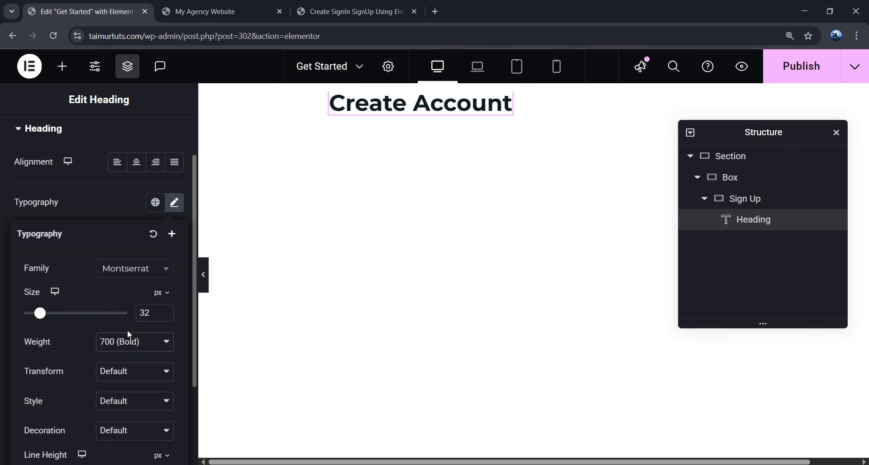
click(178, 210)
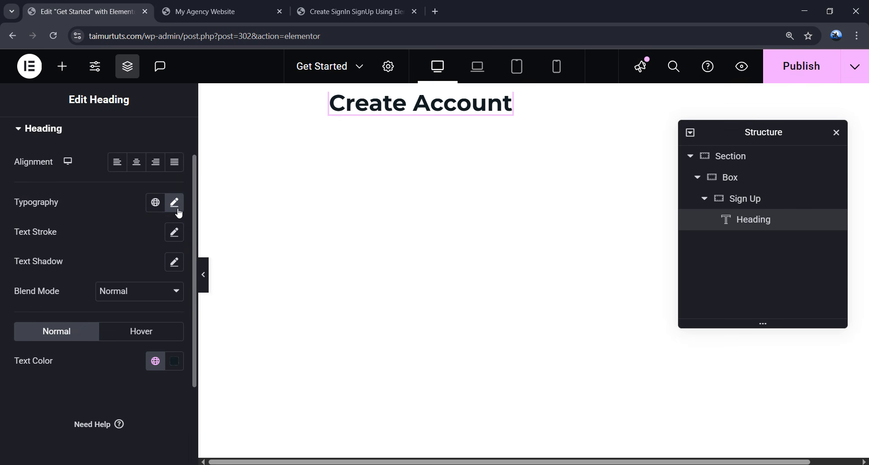
click(179, 211)
scroll(77, 203, down, 1)
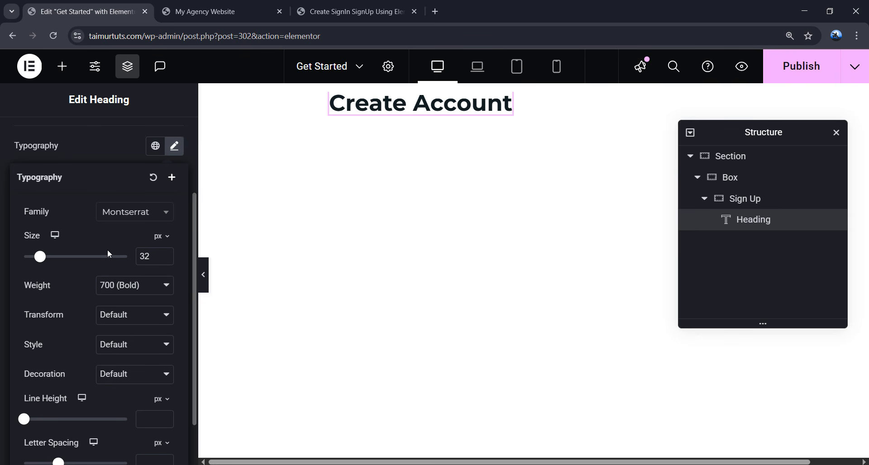
- Save the heading typography as a global font named 'My custom font' and keep it applied
click(172, 178)
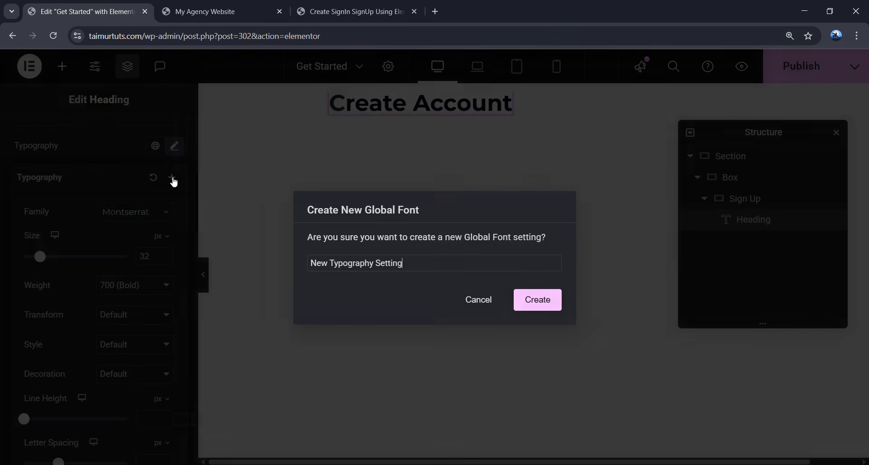
drag(428, 261, 308, 268)
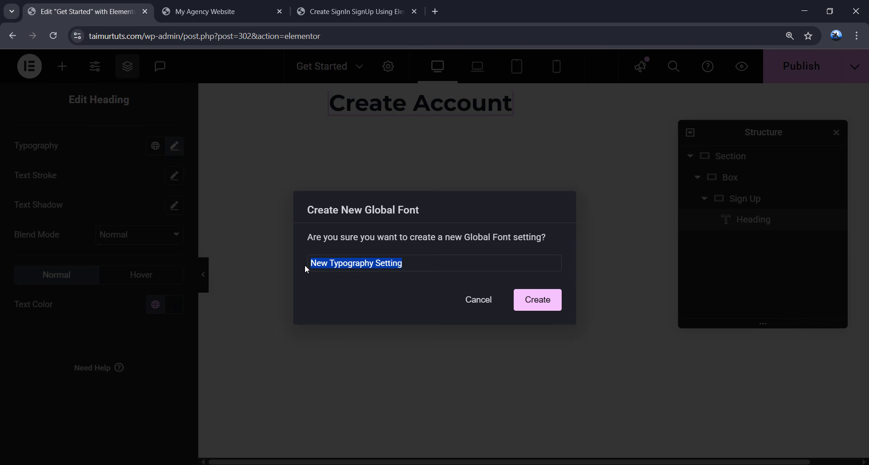
text(My custom fo)
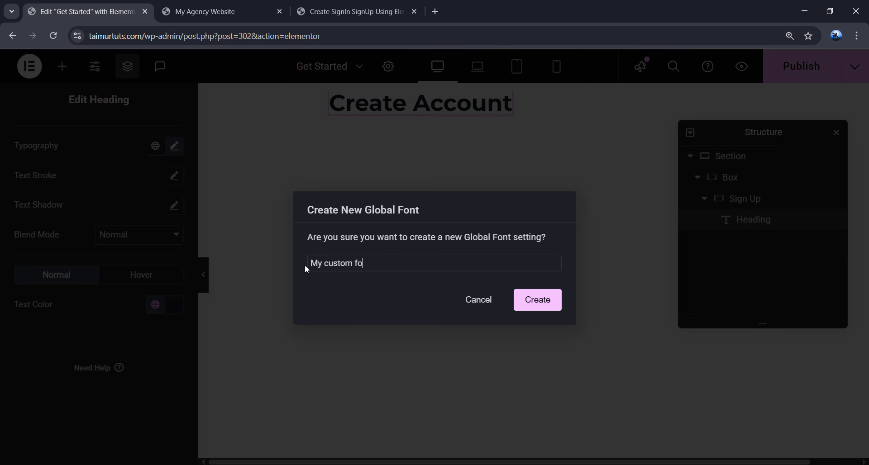
text(nt)
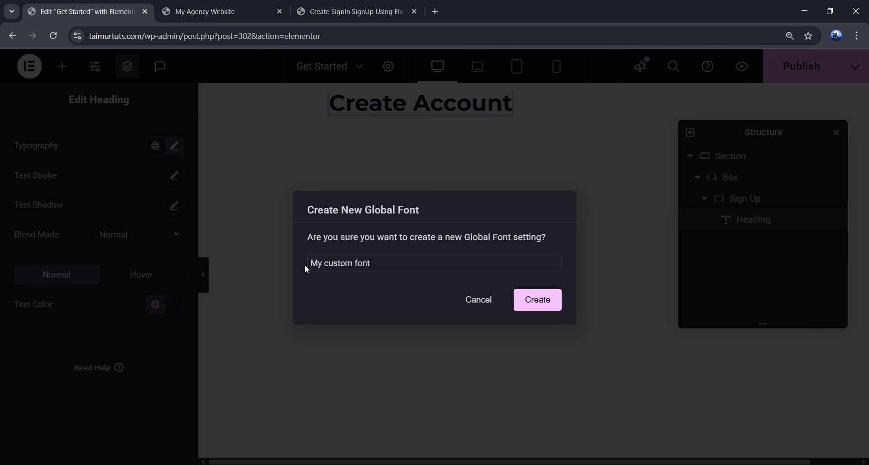
click(532, 303)
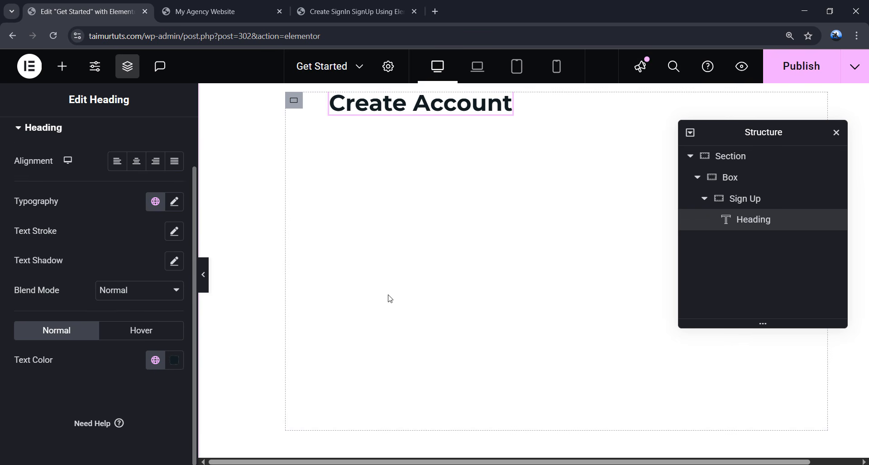
click(155, 203)
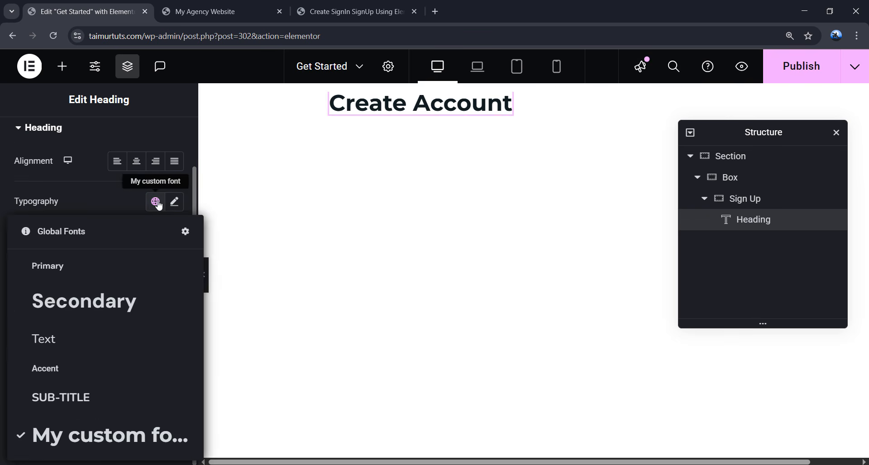
click(147, 441)
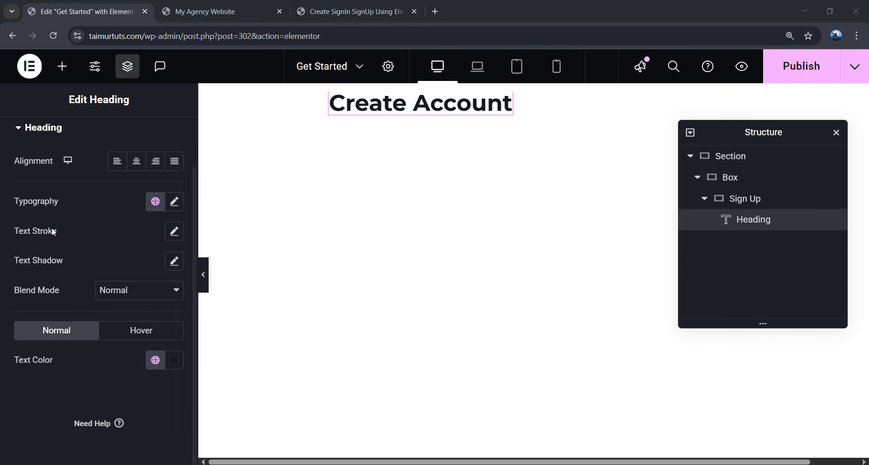
- Set the heading text colour to black (#000000)
click(175, 362)
drag(136, 276, 113, 278)
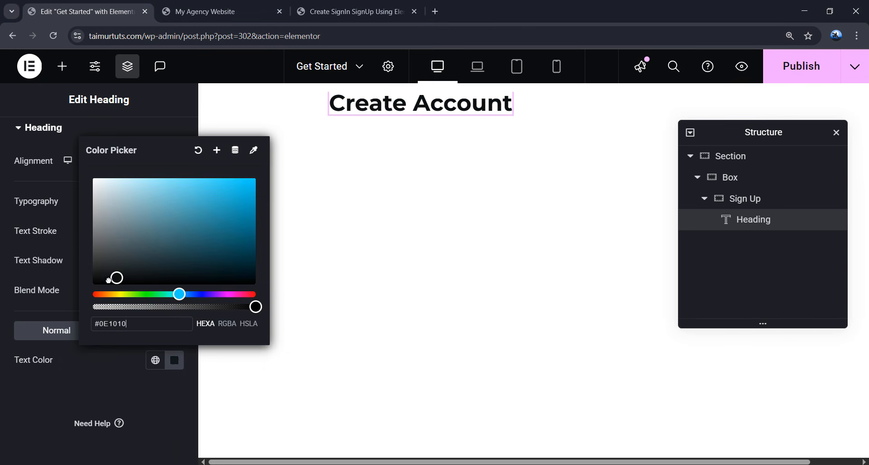
click(78, 296)
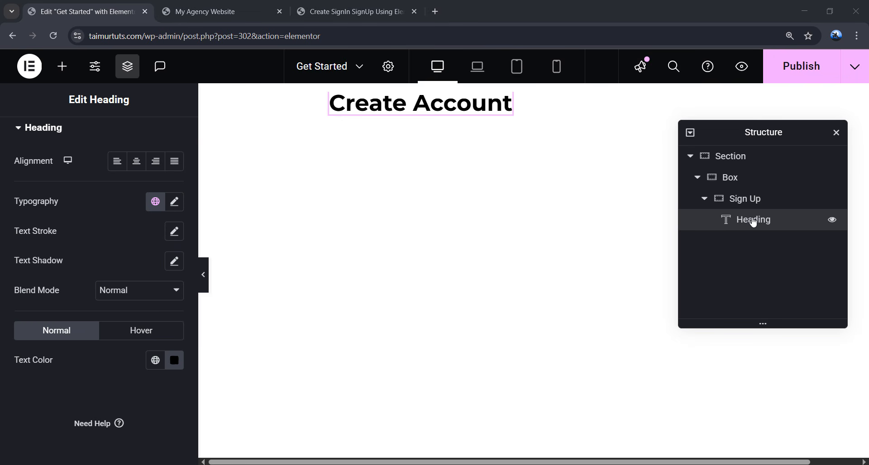
- Check the reference sign-up design, then return to the Elementor widget list
click(330, 15)
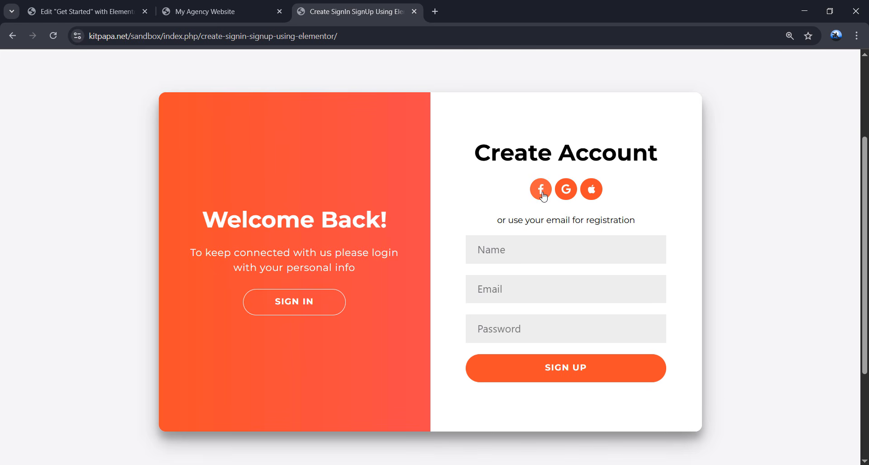
click(238, 9)
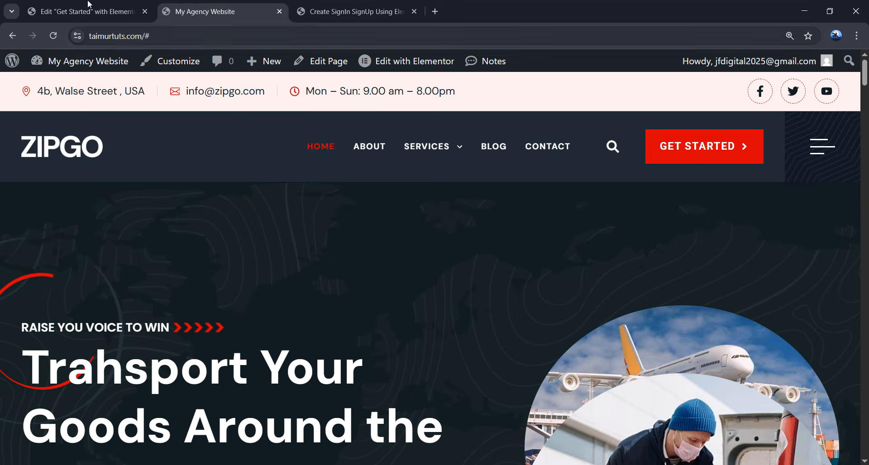
click(89, 5)
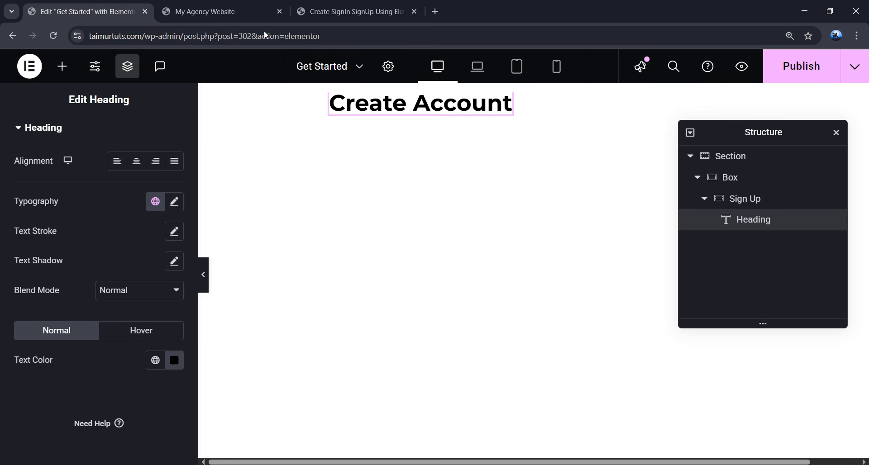
click(62, 67)
- Place a Social Icons widget under the heading and delete its Youtube and Twitter items
text(soc)
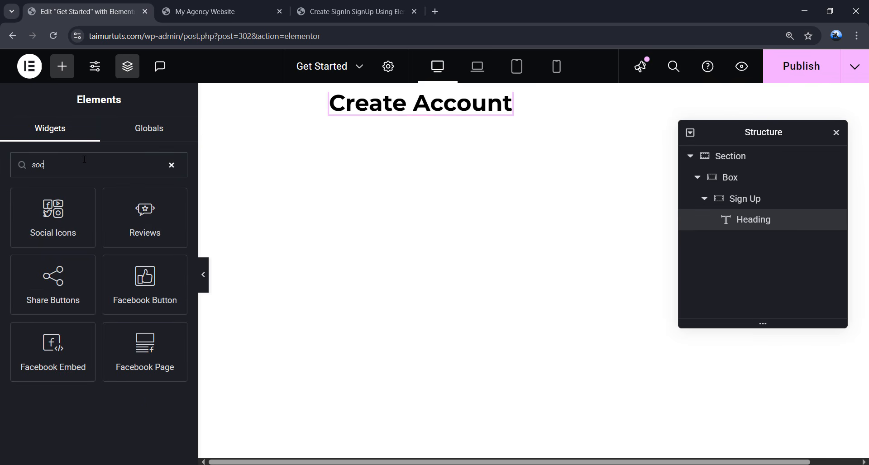
text(ial icon)
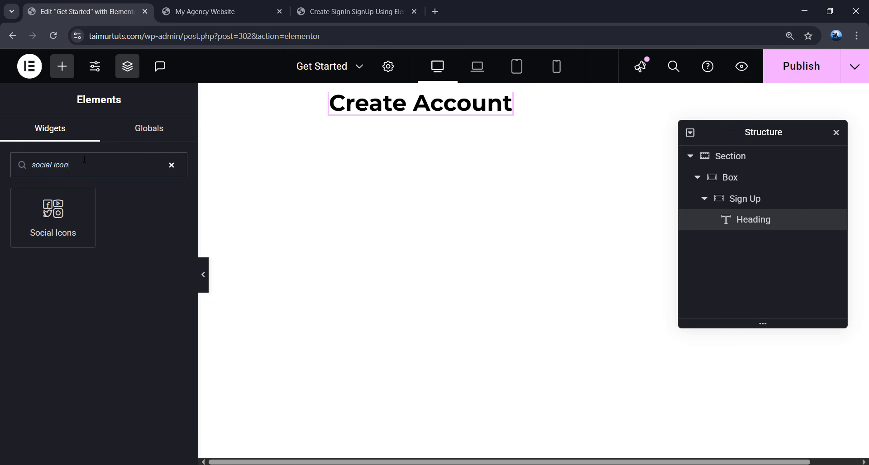
drag(73, 222, 417, 110)
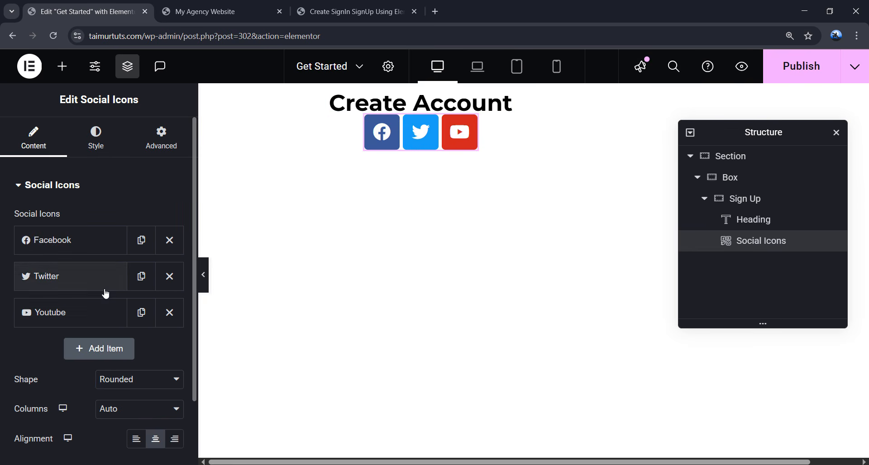
click(168, 312)
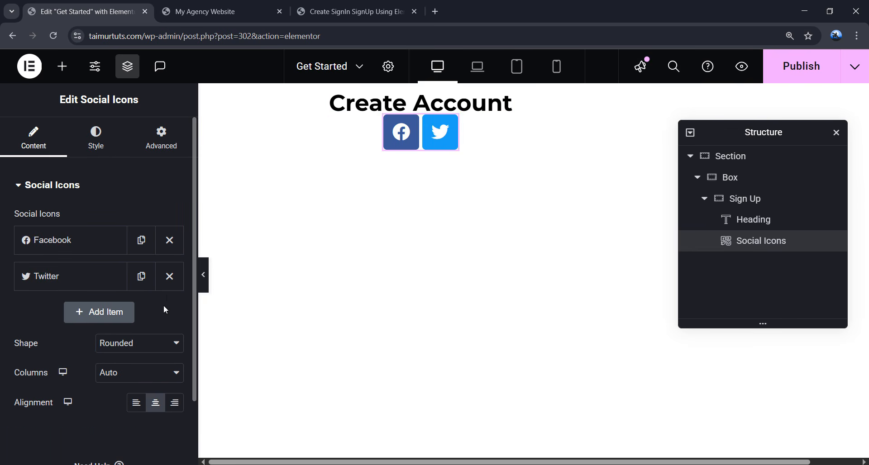
click(170, 277)
click(71, 246)
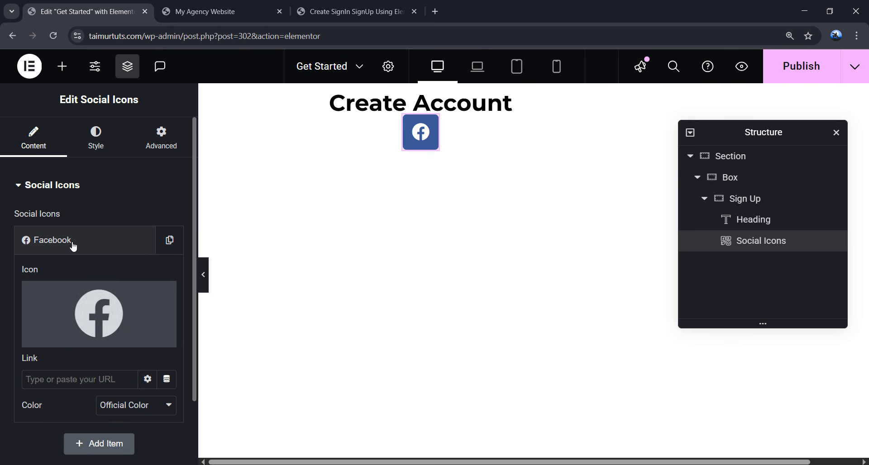
- Replace the Facebook icon with the plain Facebook F from the icon library
click(60, 343)
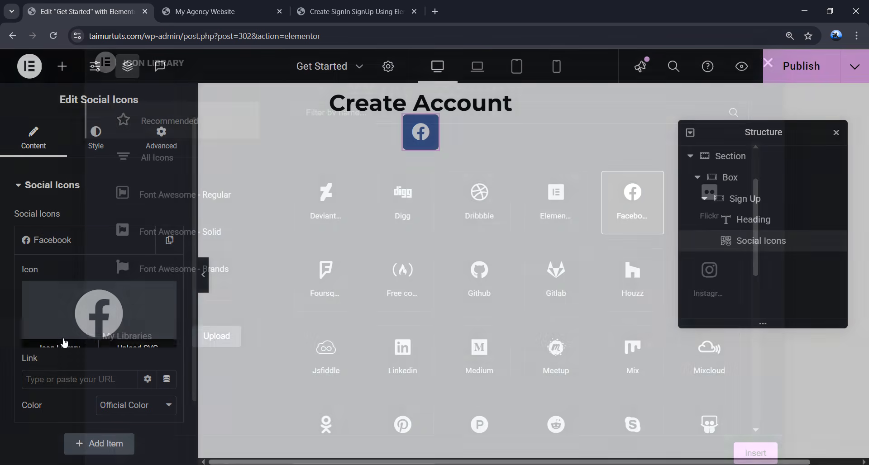
click(350, 116)
text(facebook)
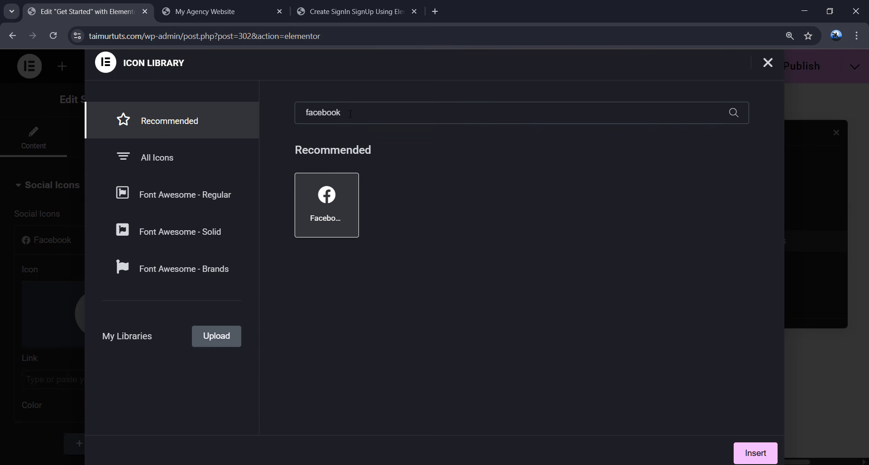
click(165, 158)
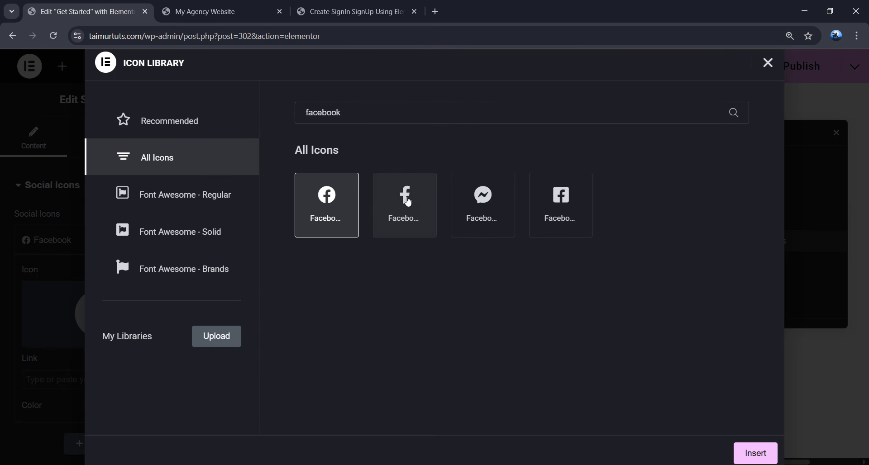
click(411, 211)
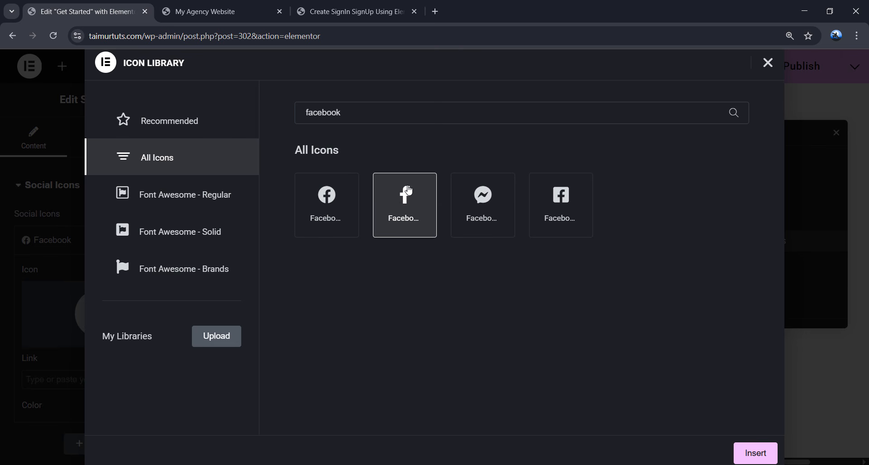
click(768, 449)
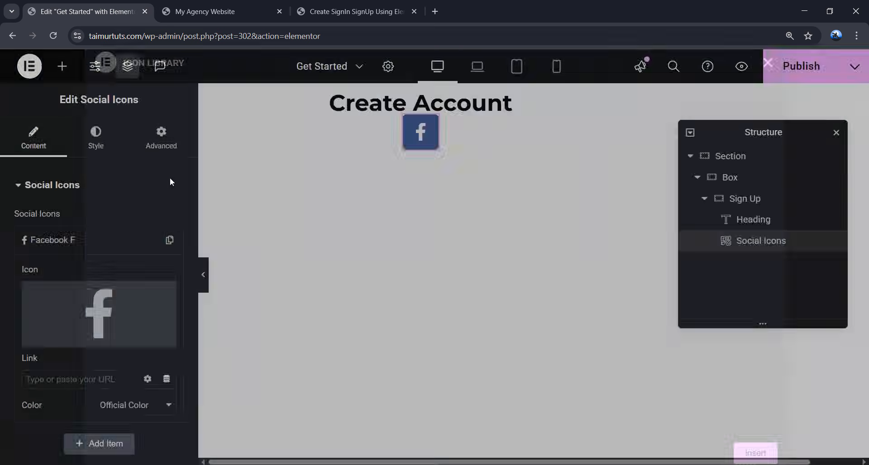
click(106, 246)
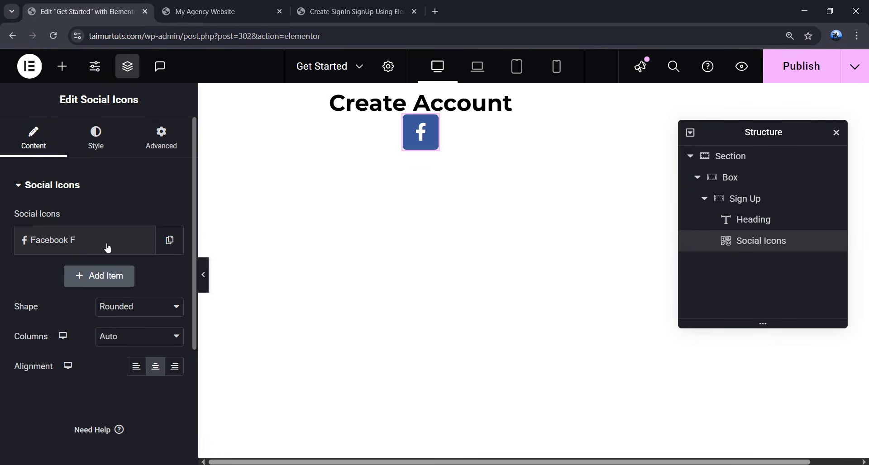
- Add a second social icon using the Google G icon
click(118, 290)
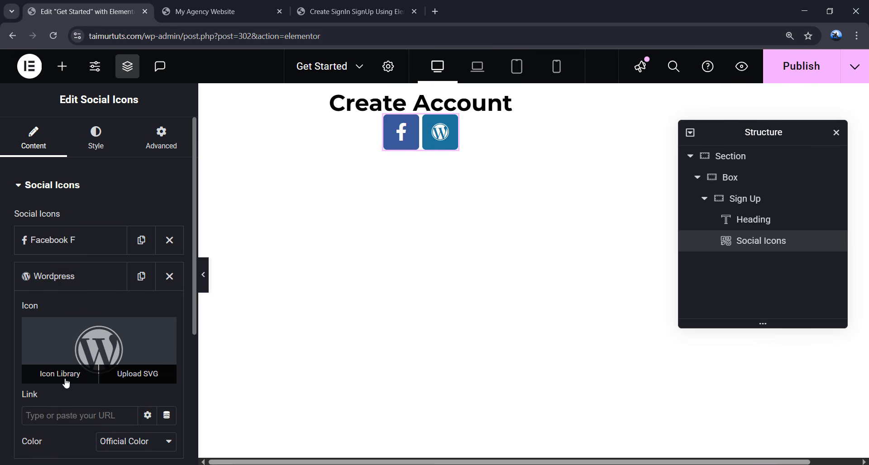
click(66, 383)
click(383, 110)
text(google)
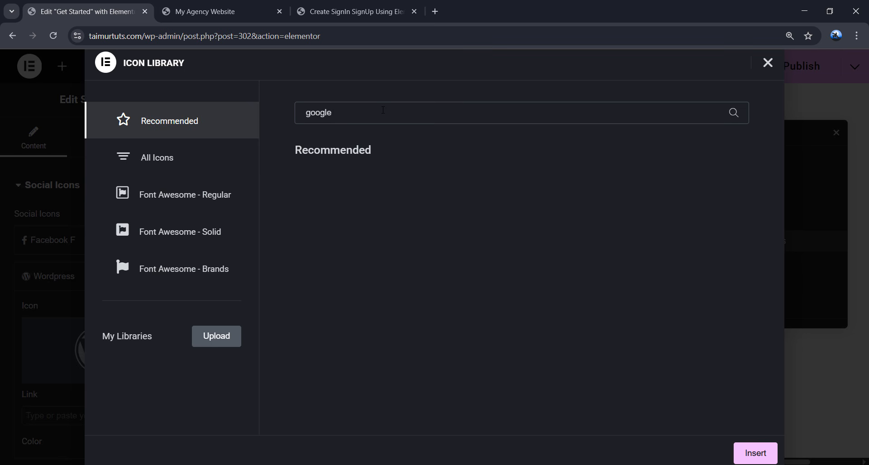
click(188, 163)
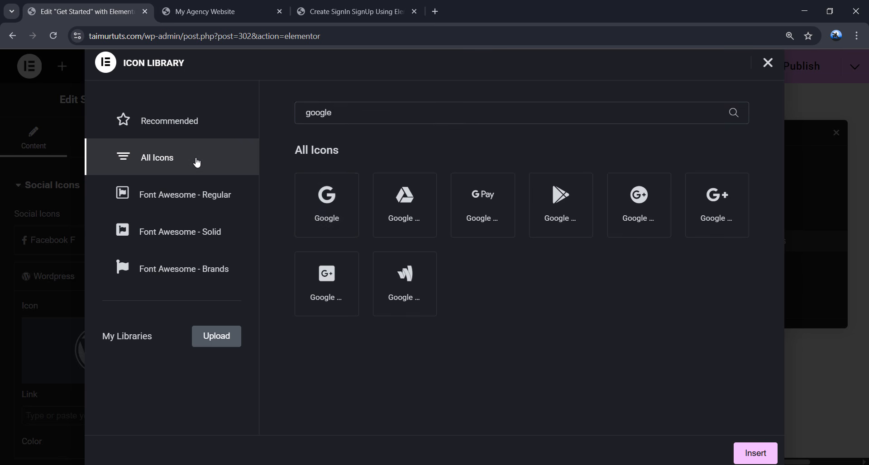
click(335, 208)
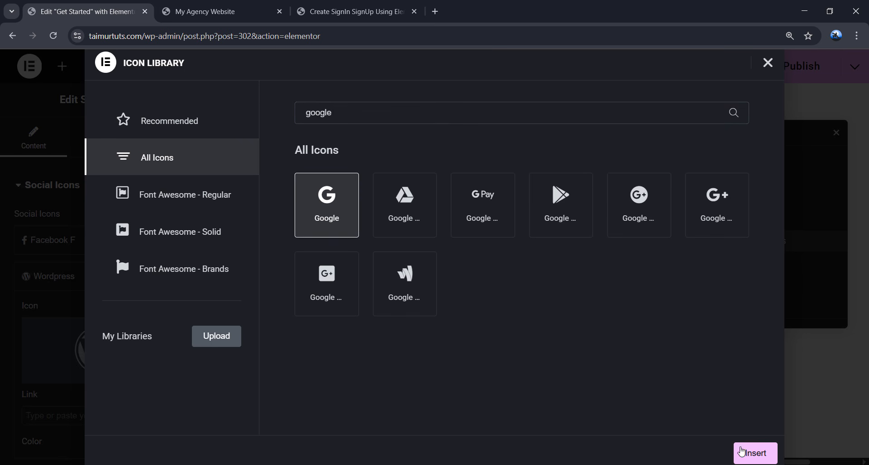
click(743, 453)
click(93, 290)
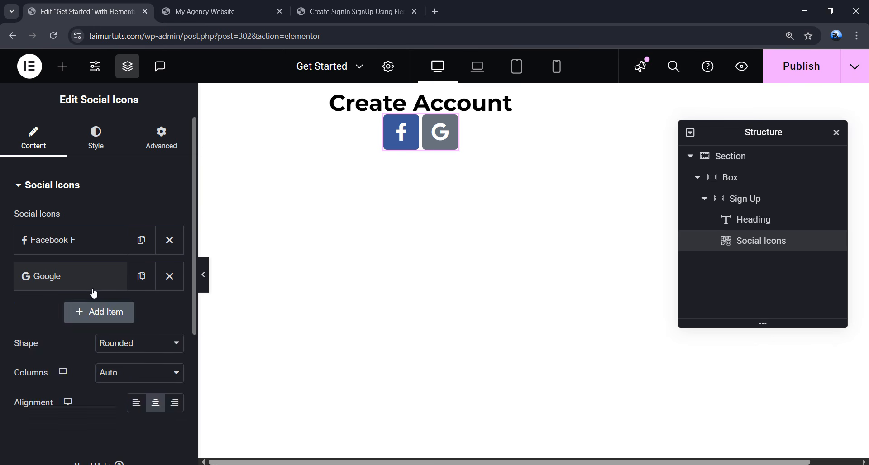
- Add a third social icon using the Apple icon
click(96, 311)
click(67, 358)
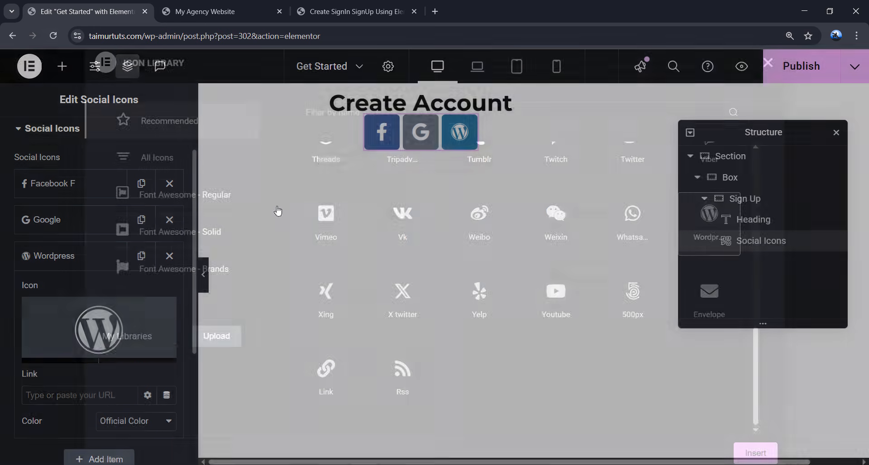
click(339, 120)
text(apple)
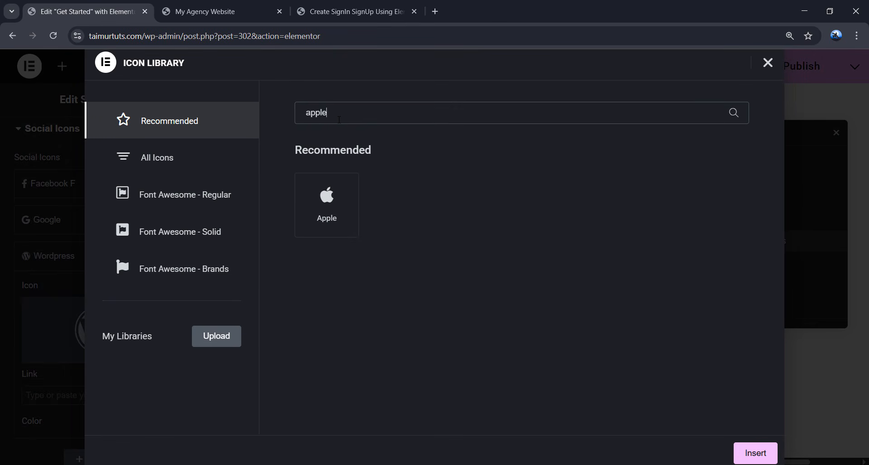
click(342, 182)
click(753, 453)
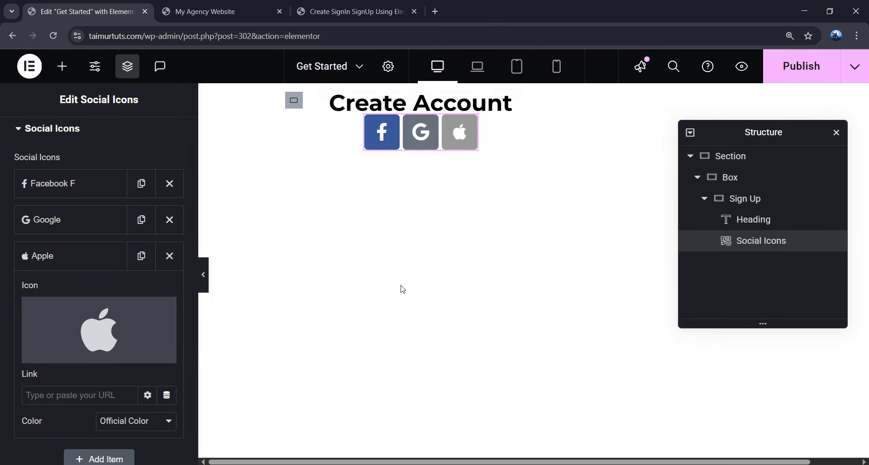
click(61, 265)
- Make the social icons circular and align them to the left
click(114, 328)
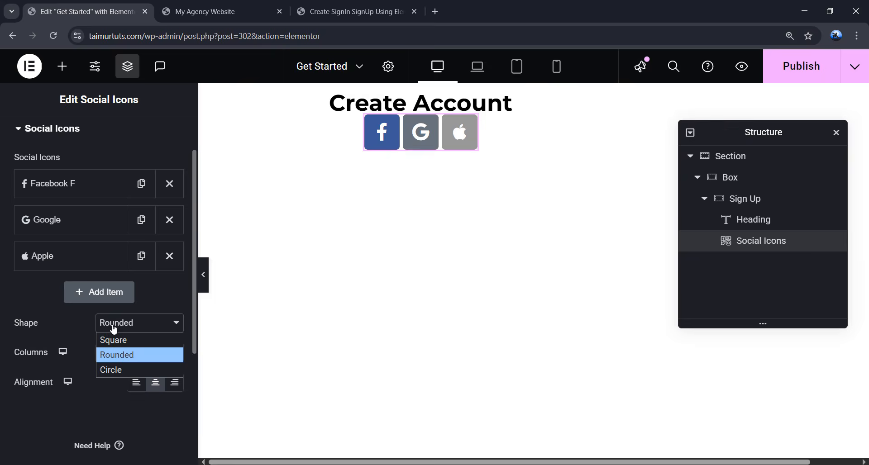
click(114, 368)
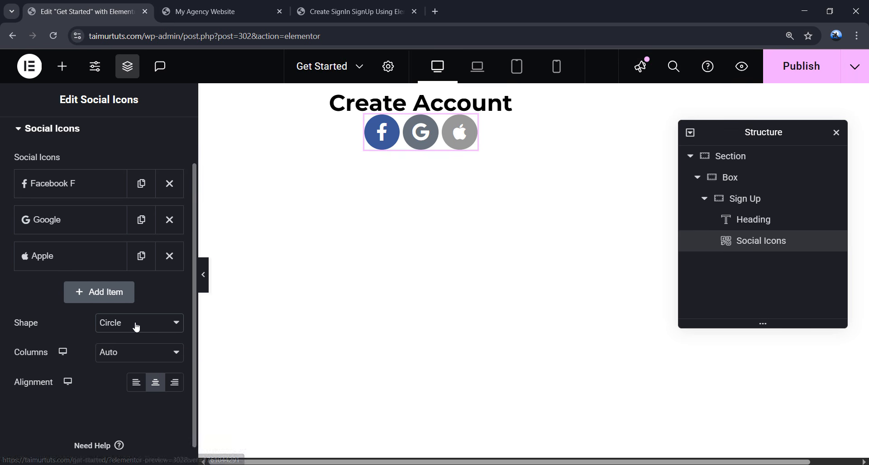
click(136, 386)
- Switch the icons to a custom colour with primary colour #ff4b2b
scroll(78, 159, up, 2)
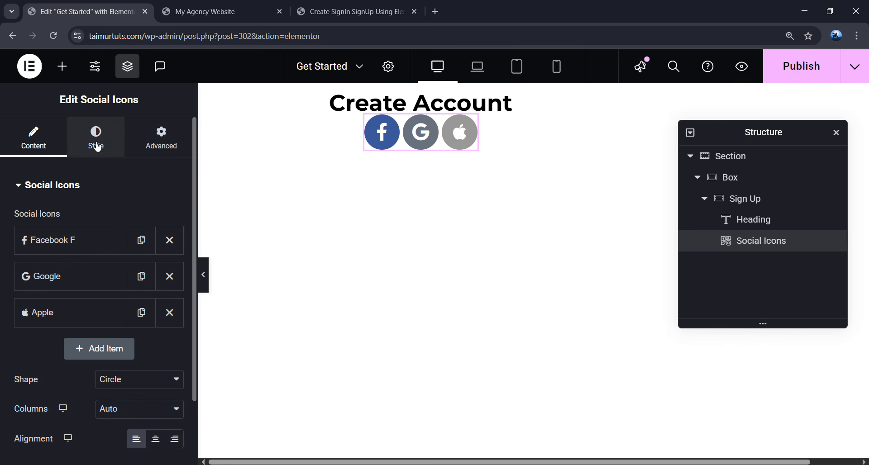
click(96, 141)
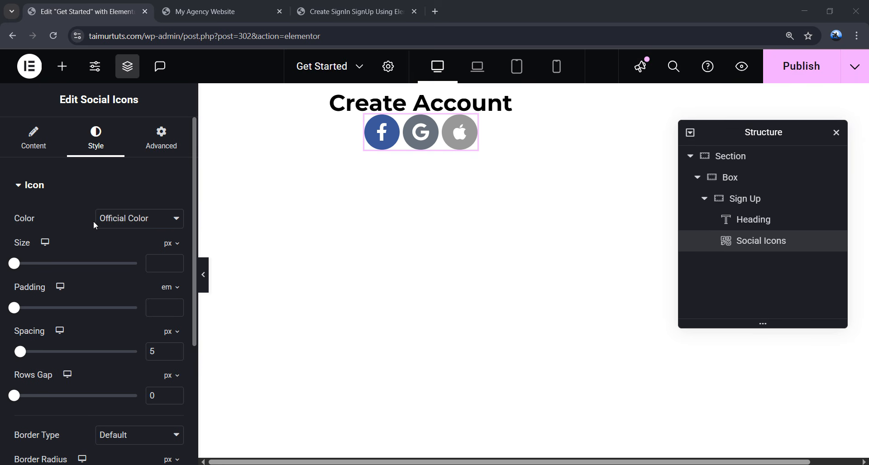
click(135, 222)
click(127, 248)
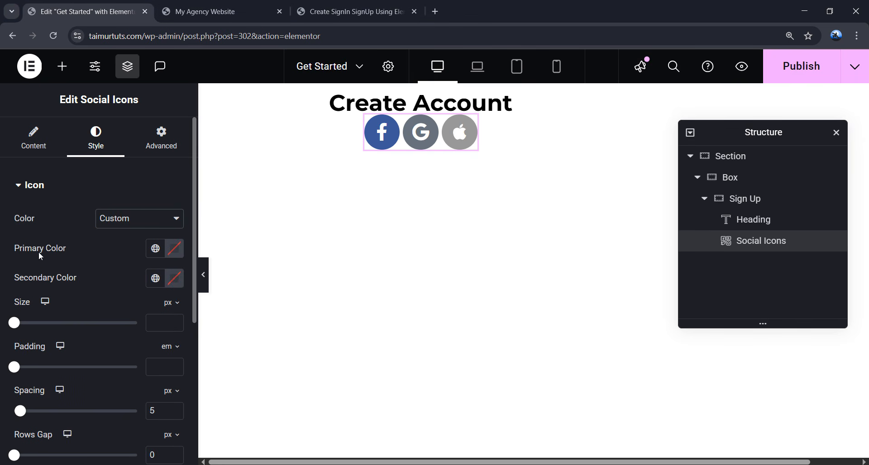
click(175, 250)
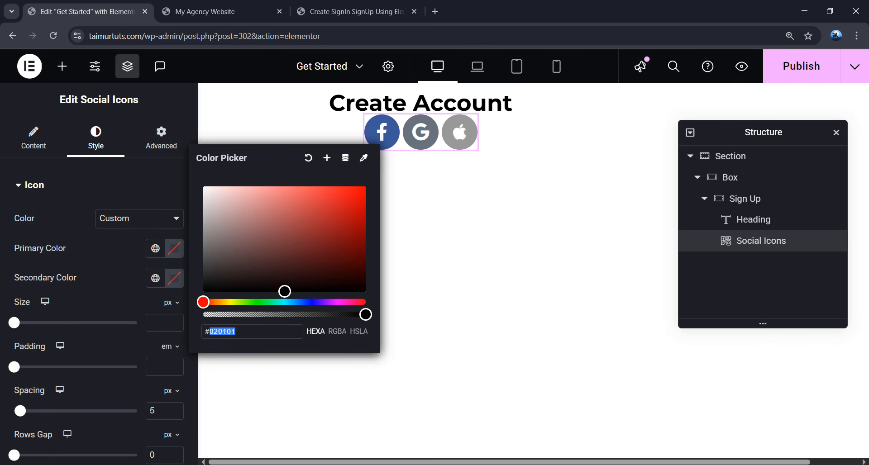
text(ff4)
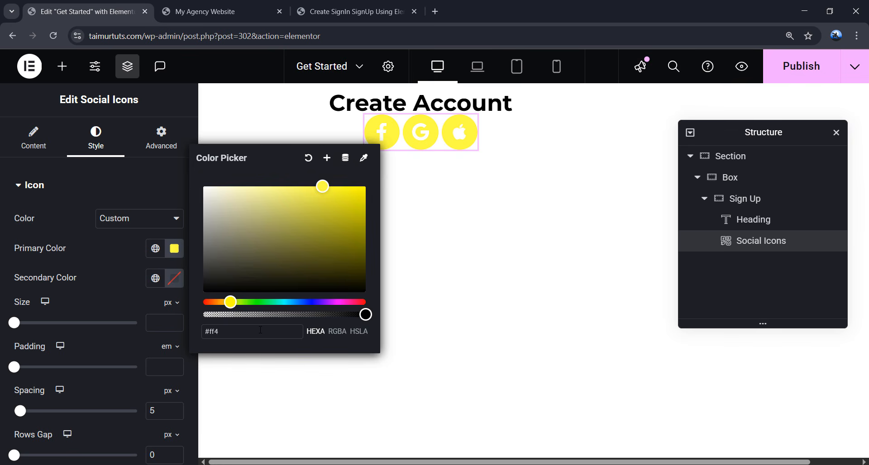
text(b2b2)
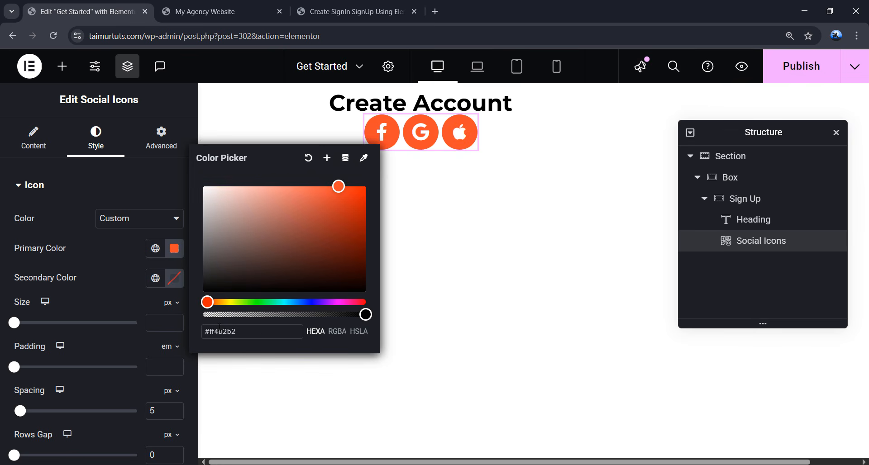
click(140, 305)
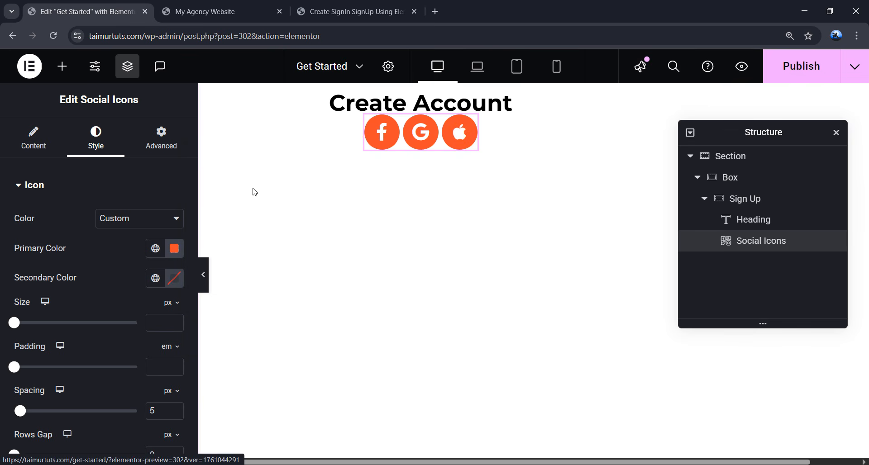
- Set the social icons' secondary colour to white
click(174, 279)
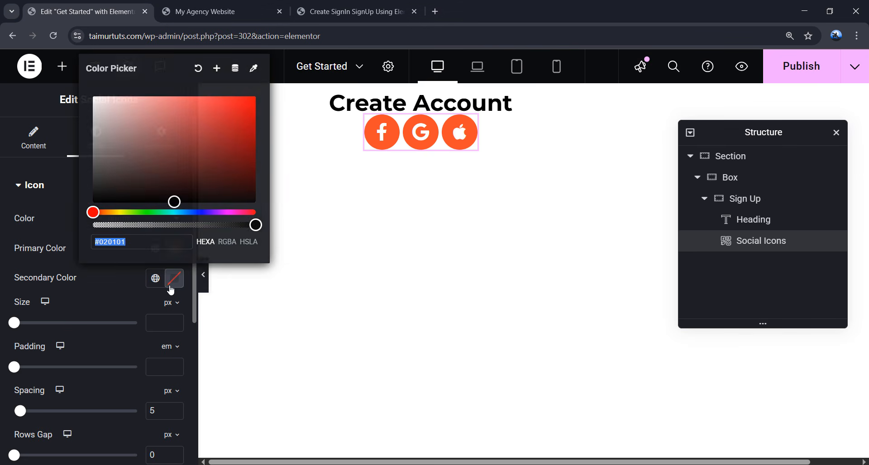
drag(174, 200, 93, 90)
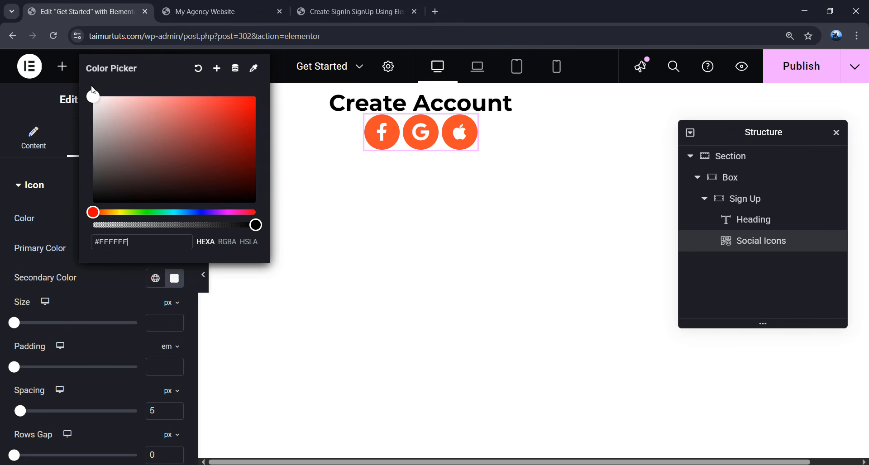
click(102, 273)
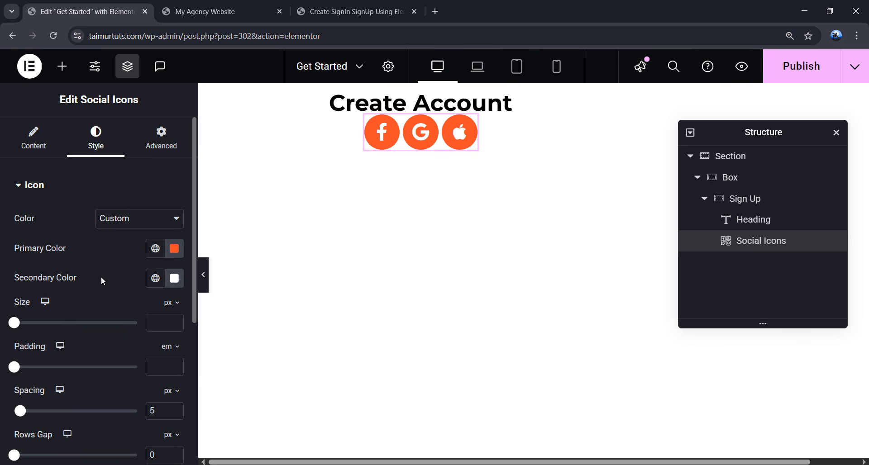
- Set the icon size to 14 and the padding to 0.6 em
click(162, 324)
text(14)
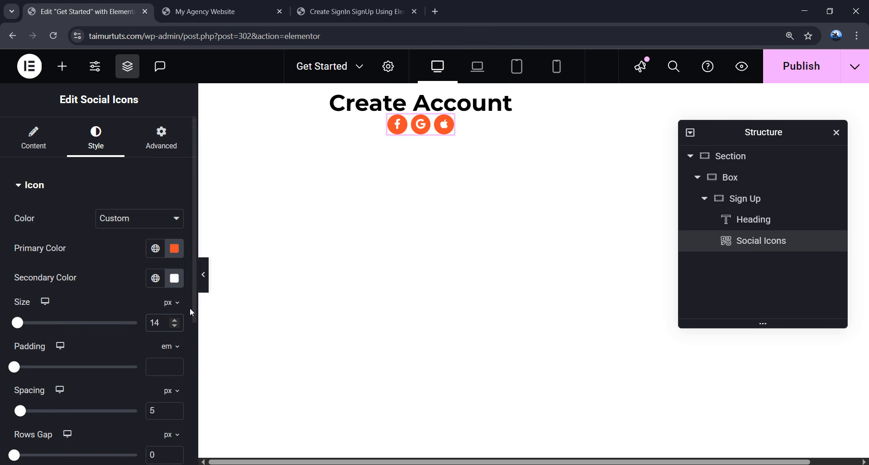
click(162, 362)
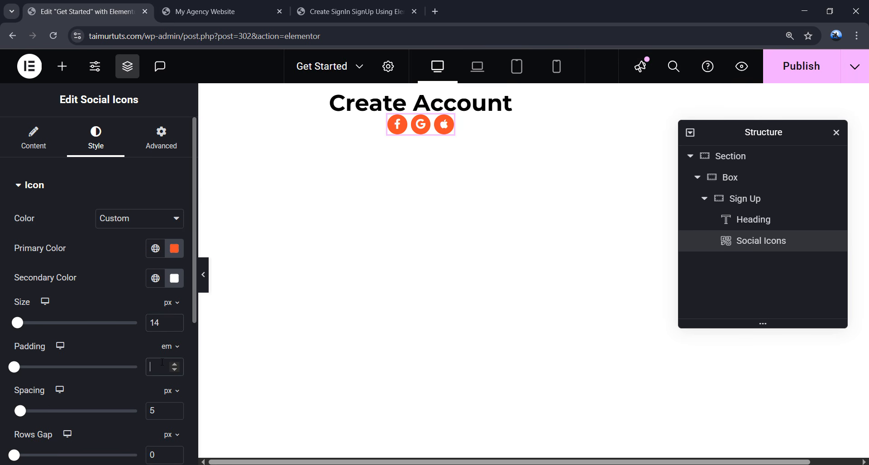
text(0.6)
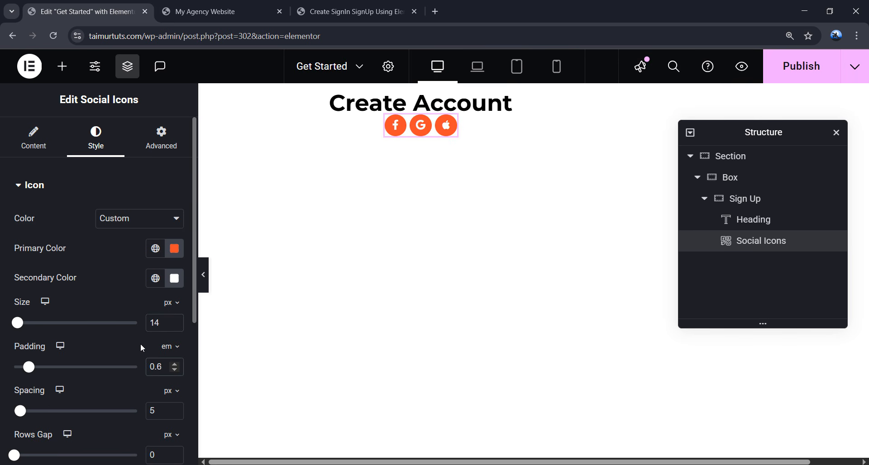
scroll(109, 330, down, 2)
double_click(149, 298)
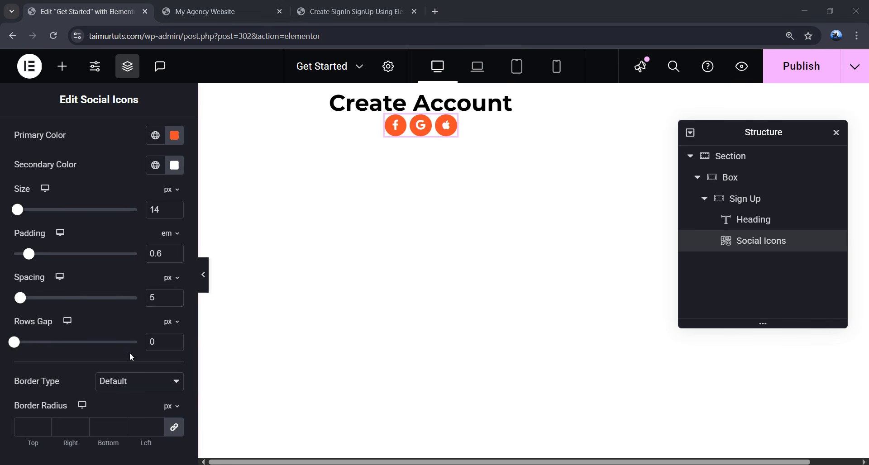
scroll(122, 351, down, 3)
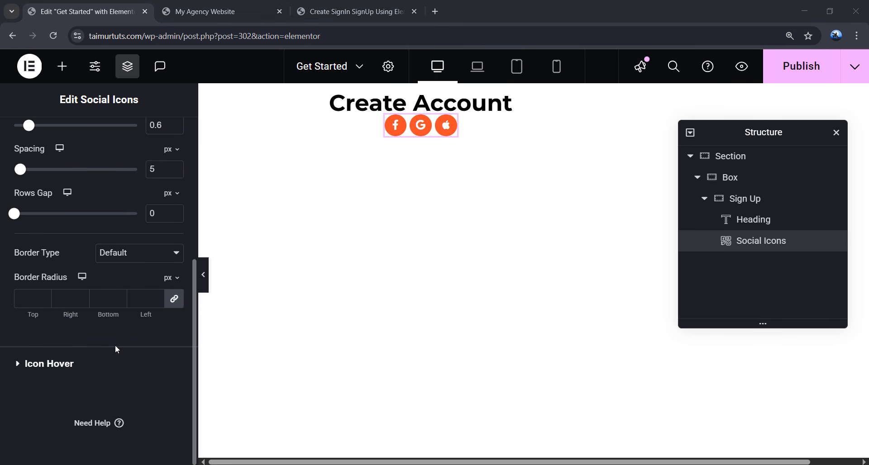
- Make the social icons' hover primary colour black
click(60, 366)
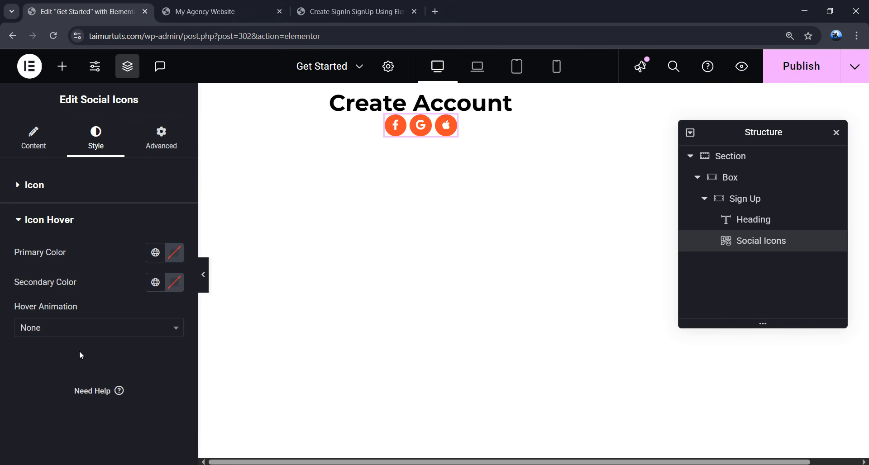
click(175, 257)
drag(216, 246, 194, 327)
click(185, 347)
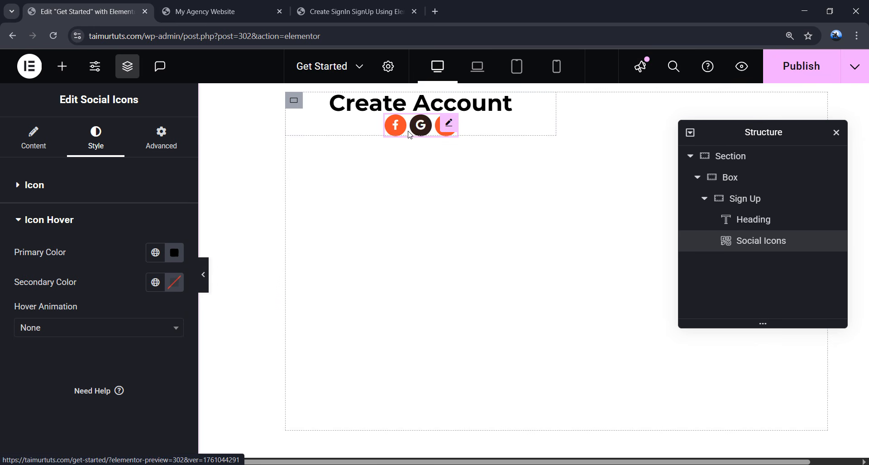
- Give the icons widget 20 px top and bottom margins in Advanced > Layout
click(158, 151)
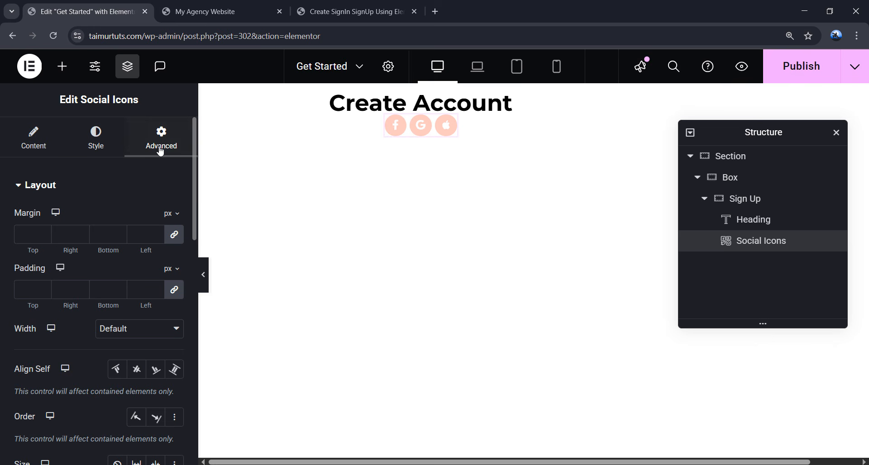
click(174, 235)
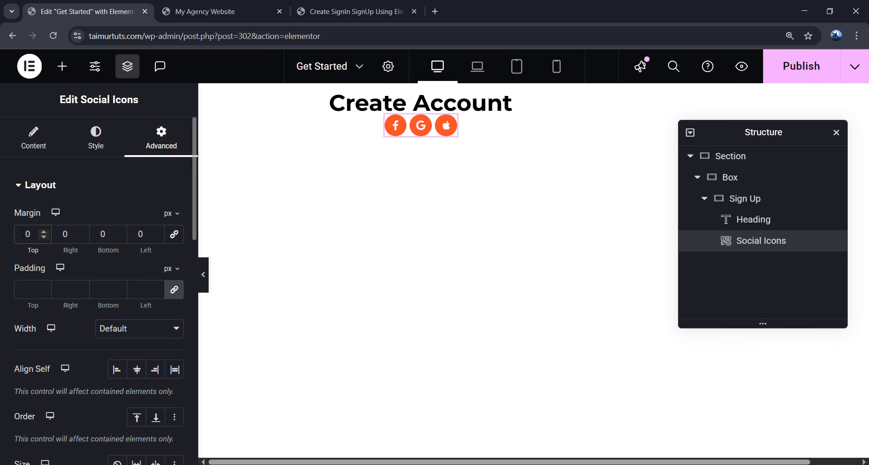
text(20)
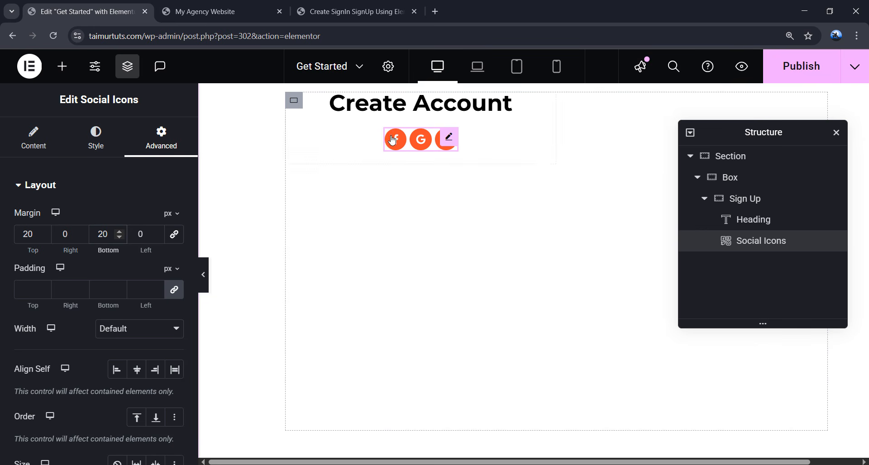
- Add a Text Editor widget under the icons reading 'or use your email for registration'
click(62, 66)
scroll(93, 229, down, 3)
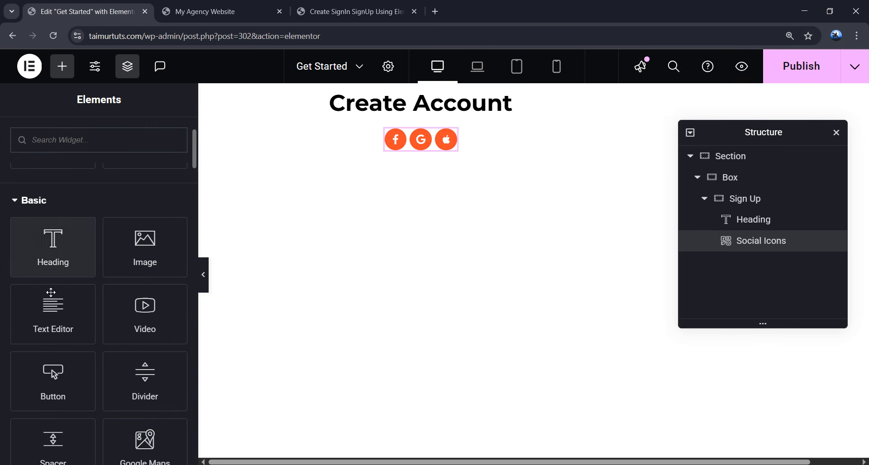
drag(53, 313, 422, 144)
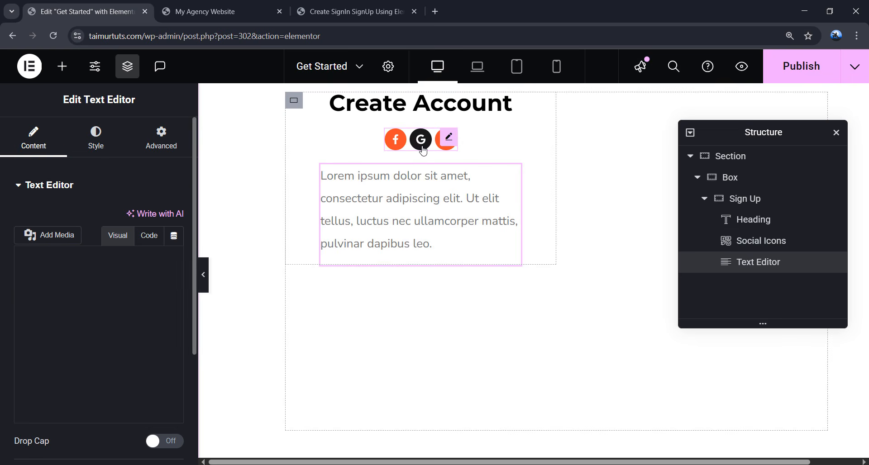
scroll(134, 280, down, 1)
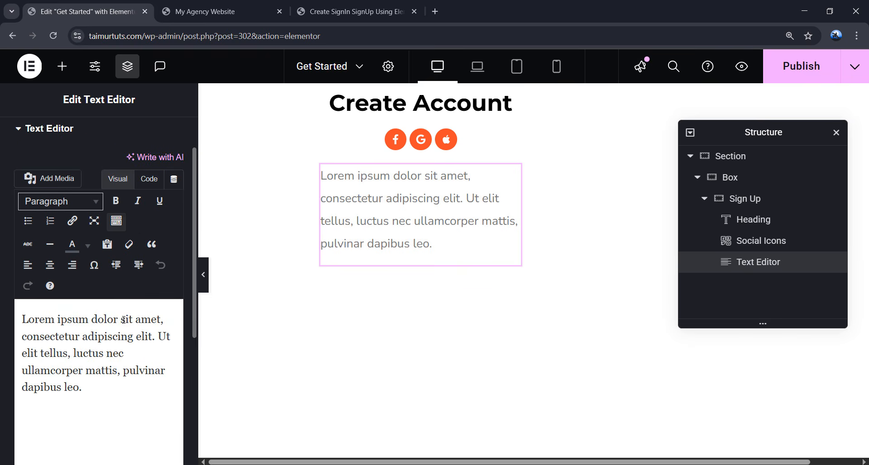
click(119, 319)
key(ctrl+a)
text(or use your email for registration)
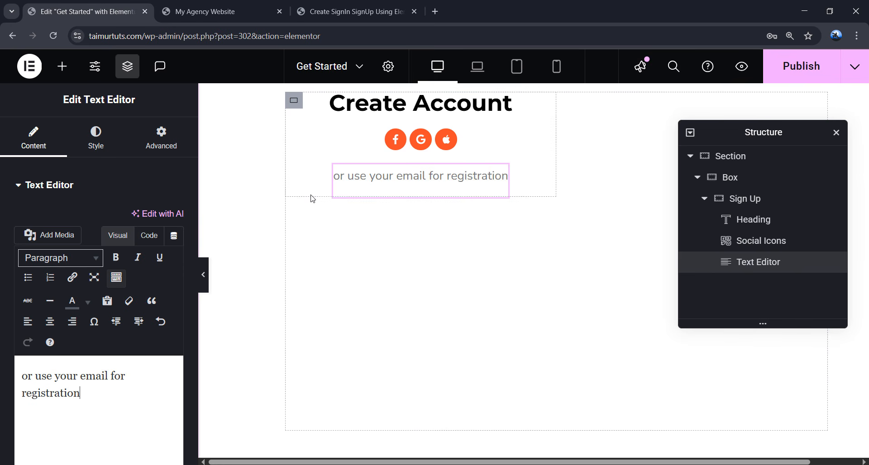
- Add a Form widget below the registration text and try its Name, Email, Message inputs
click(61, 68)
text(form)
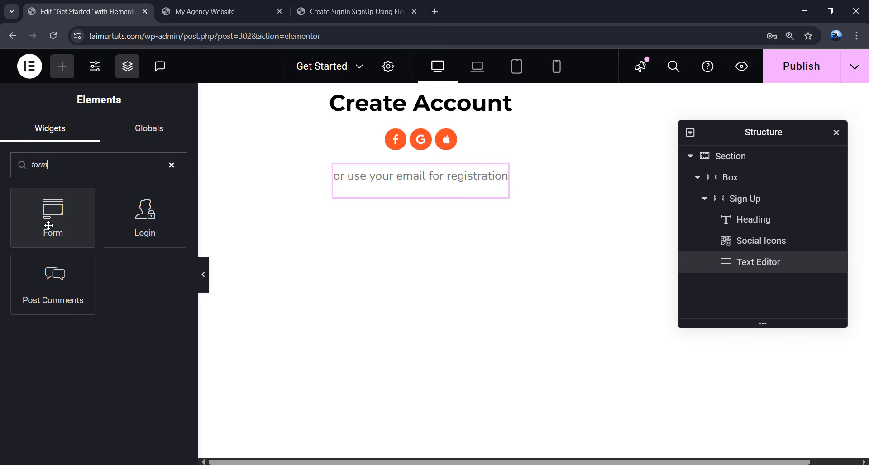
drag(54, 224, 433, 196)
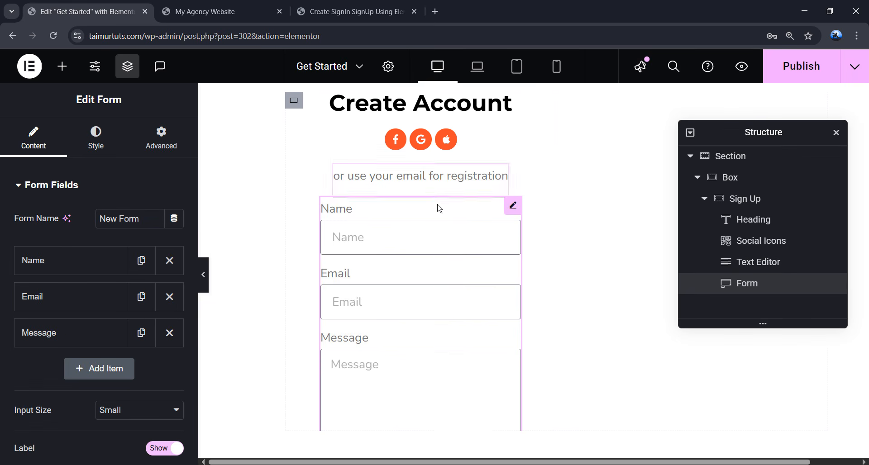
click(410, 237)
click(398, 294)
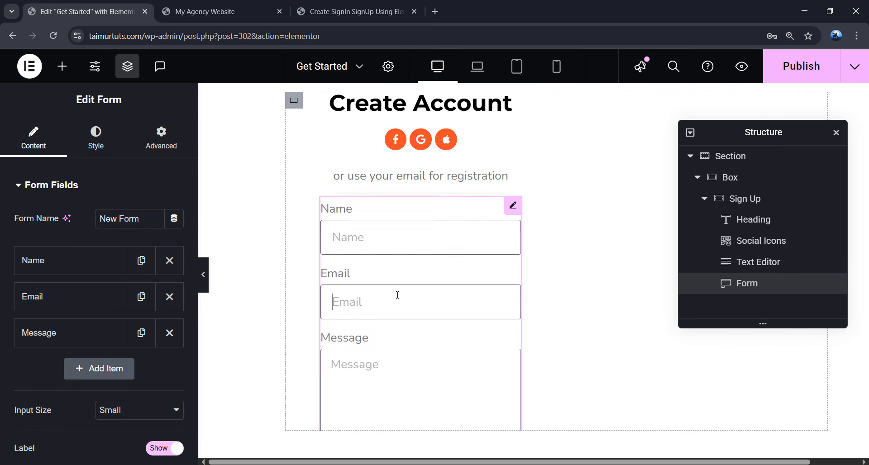
click(386, 365)
click(387, 240)
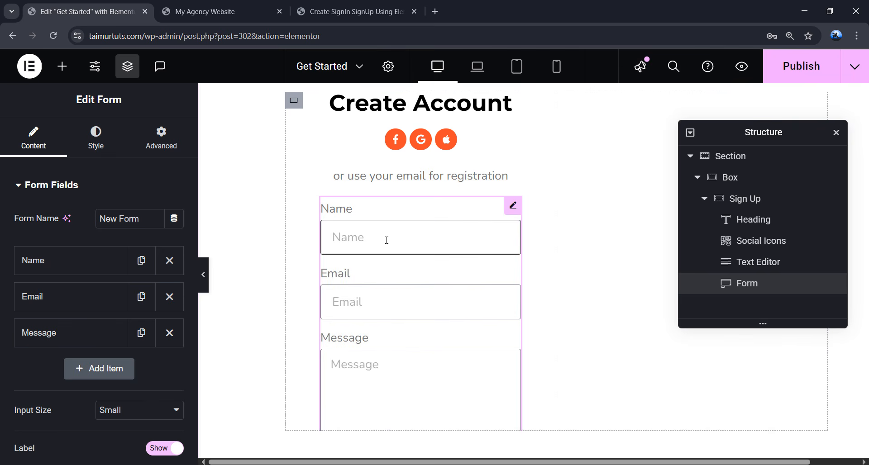
- Collapse the Name field item and expand the Message field item in Form Fields
click(80, 269)
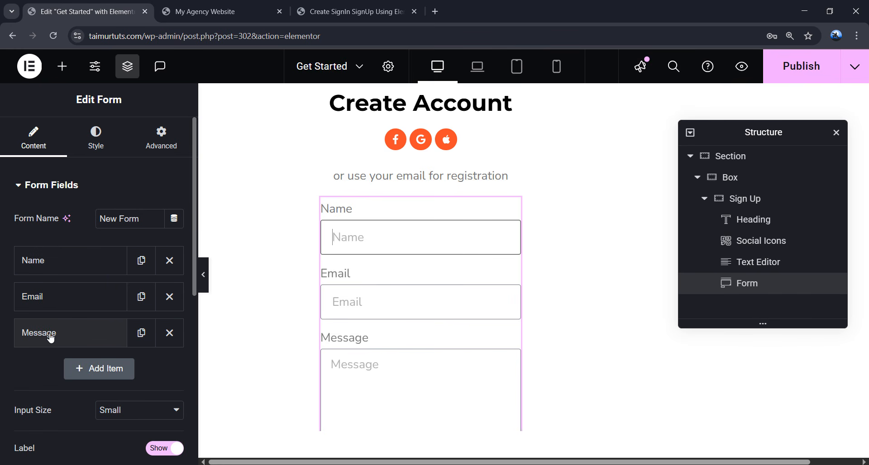
click(50, 336)
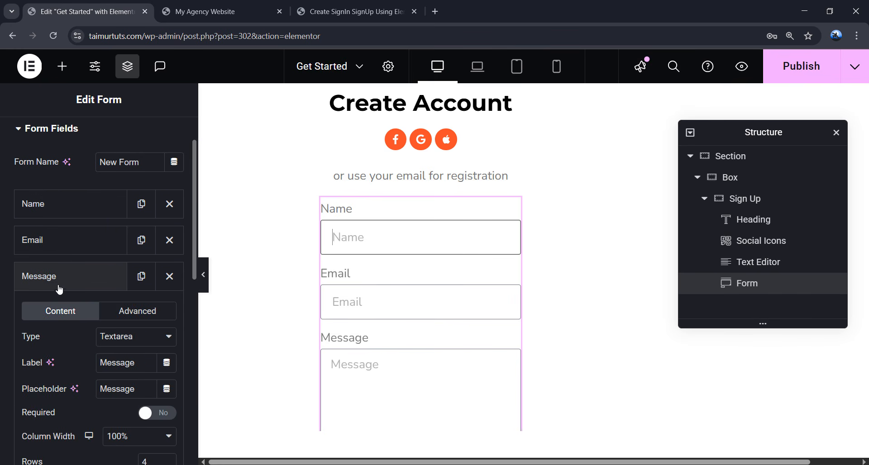
scroll(59, 289, down, 1)
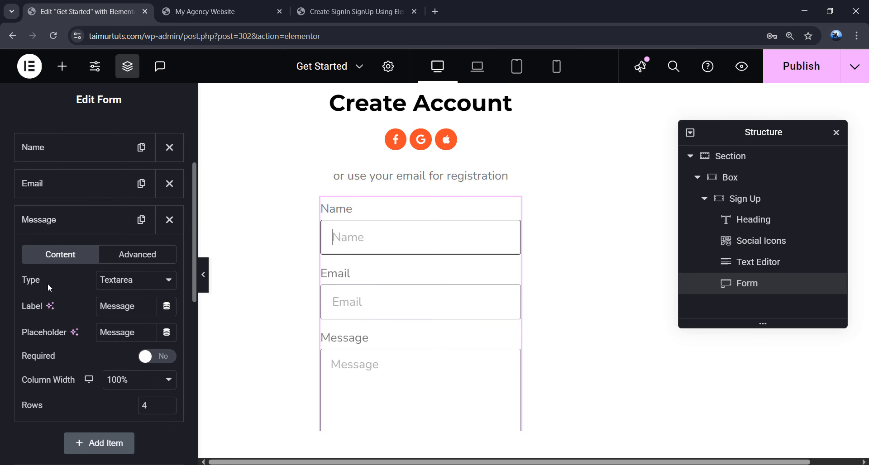
- Turn the third field into a Password type with placeholder 'Password' and no label
click(145, 285)
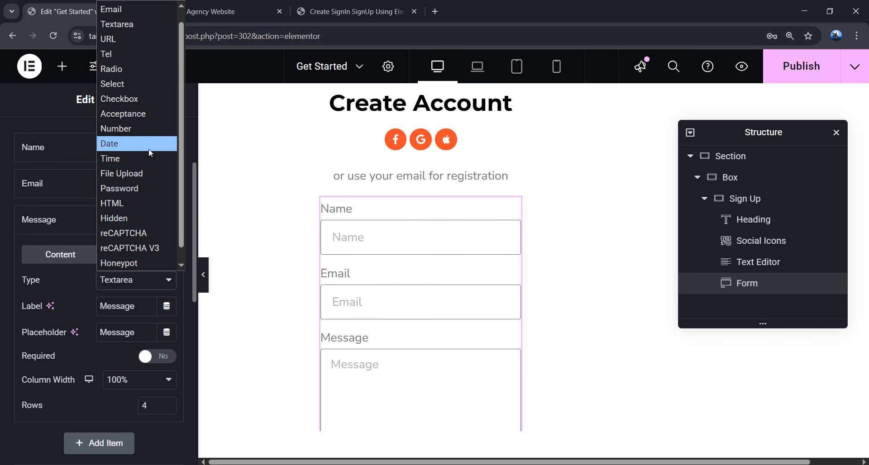
click(140, 188)
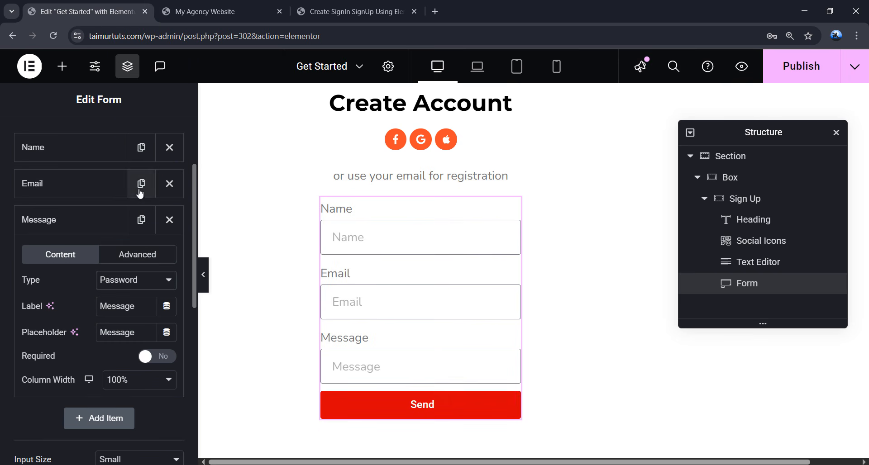
click(426, 366)
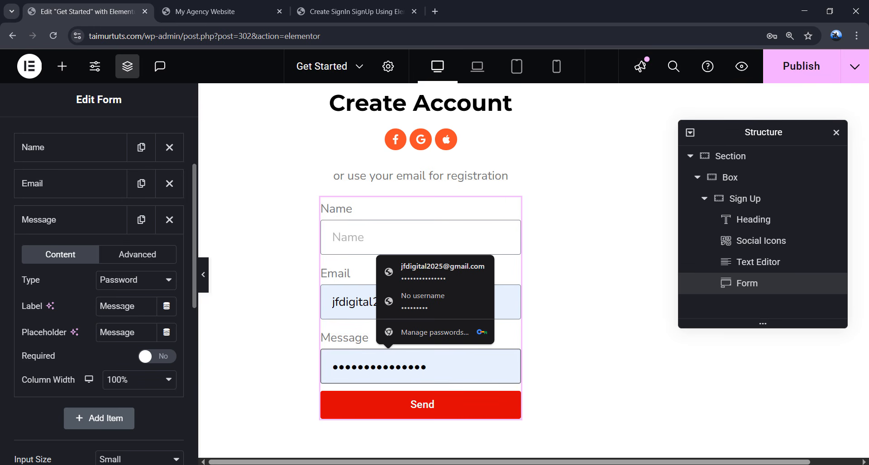
drag(135, 307, 84, 310)
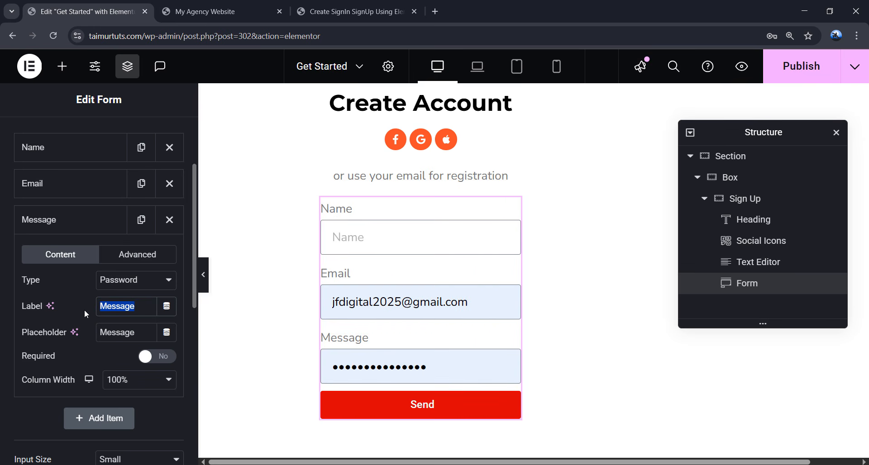
key(Tab)
text(Pa)
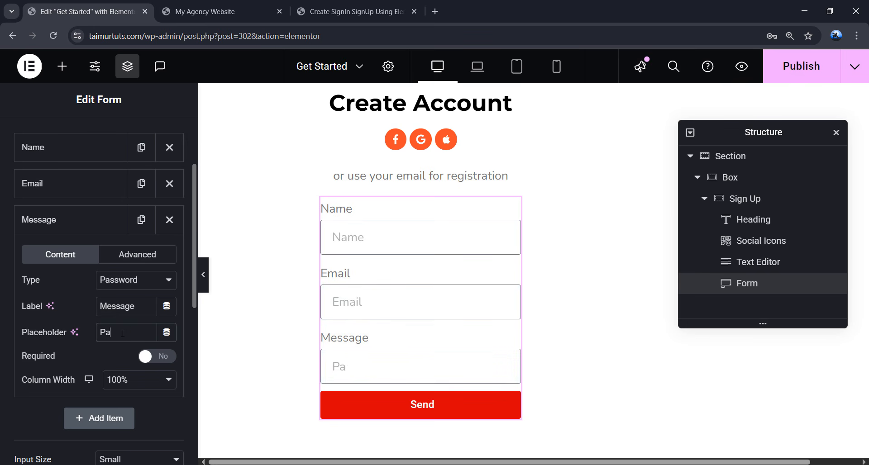
text(ssword)
drag(136, 306, 84, 308)
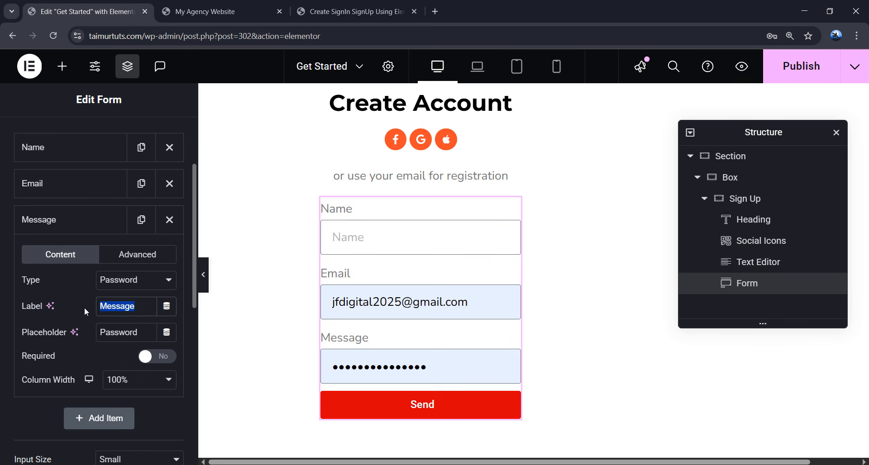
key(BackSpace)
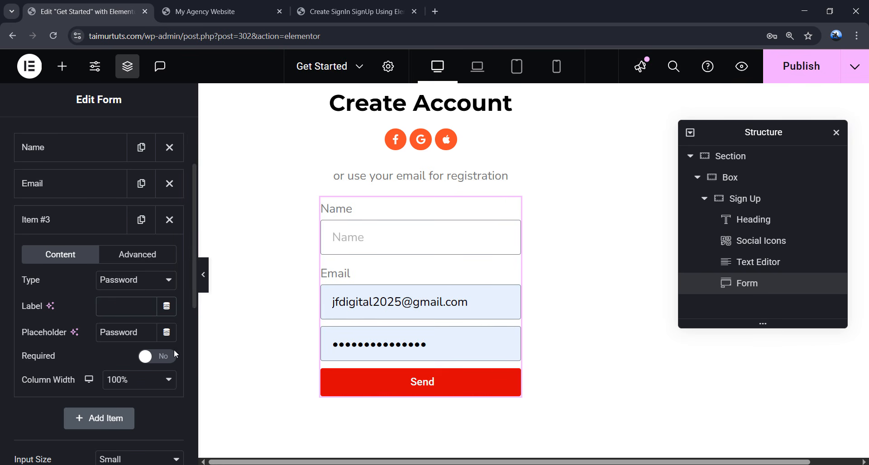
- Hide the labels on all form fields
scroll(160, 384, down, 3)
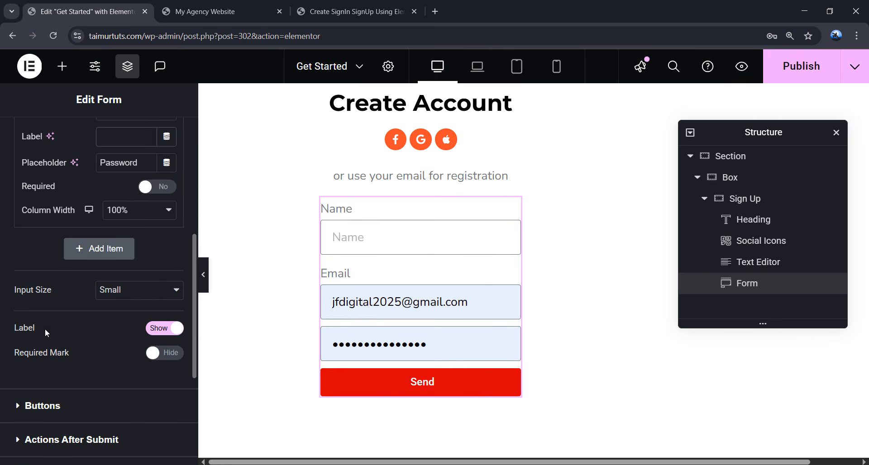
click(159, 332)
scroll(156, 335, up, 4)
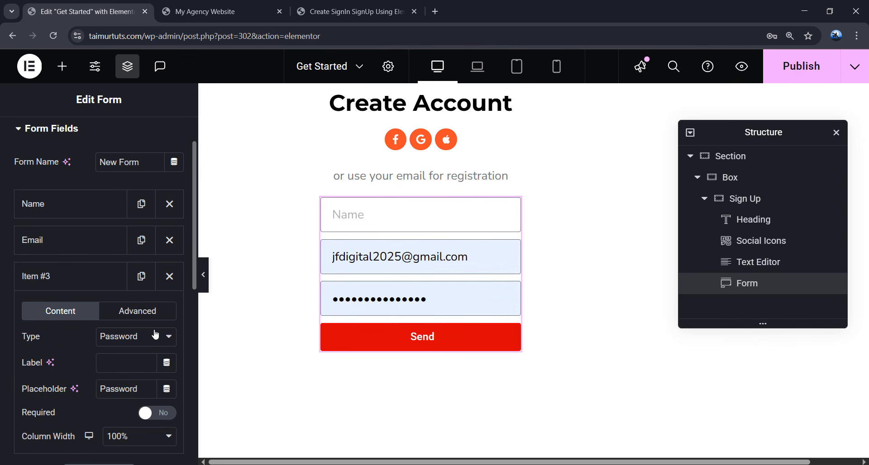
- Clear the autofilled email and password text from the form preview
click(459, 263)
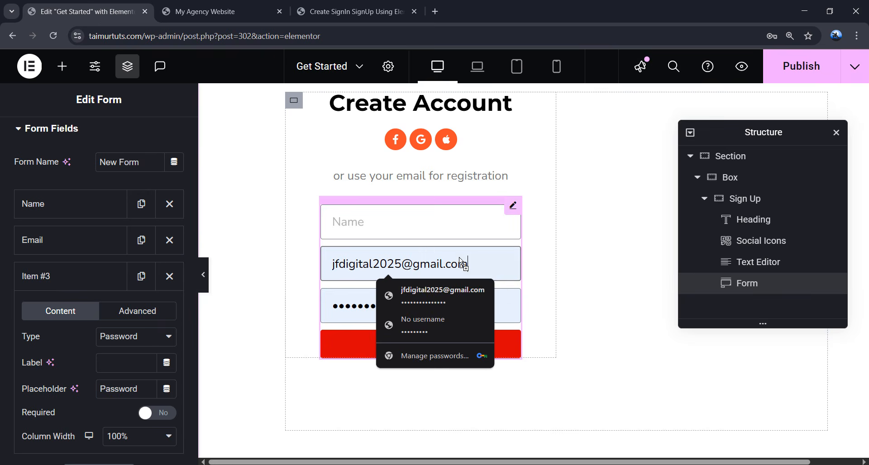
double_click(432, 262)
key(BackSpace)
key(BackSpace)
key(BackSpace)
click(432, 263)
key(BackSpace)
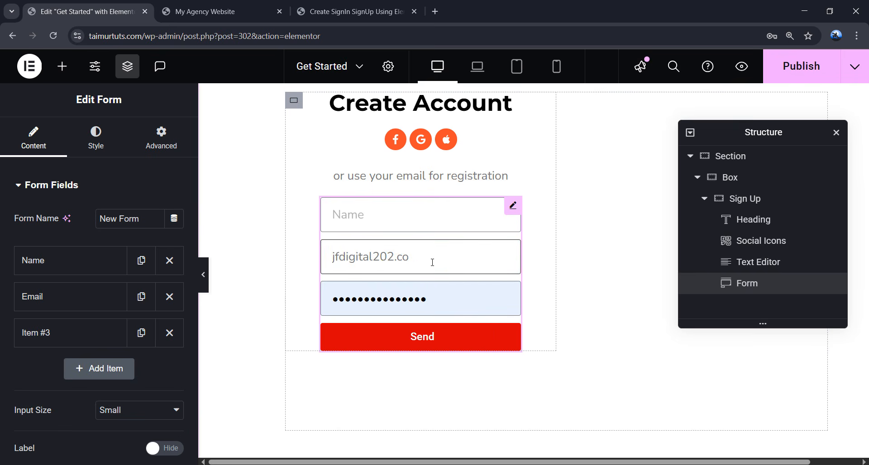
key(BackSpace)
key(BackSpace)
key(BackSpace)
key(BackSpace)
key(BackSpace)
key(BackSpace)
key(BackSpace)
key(BackSpace)
key(BackSpace)
key(BackSpace)
key(BackSpace)
key(BackSpace)
key(BackSpace)
key(BackSpace)
key(BackSpace)
click(433, 297)
key(BackSpace)
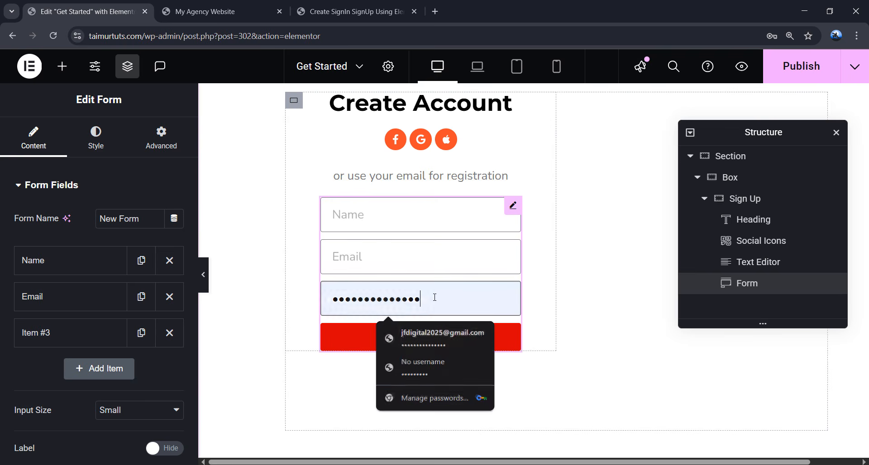
key(BackSpace)
key(BackSpace)
key(BackSpace)
key(BackSpace)
key(BackSpace)
key(BackSpace)
key(BackSpace)
key(BackSpace)
key(BackSpace)
key(BackSpace)
key(BackSpace)
key(BackSpace)
key(BackSpace)
key(BackSpace)
click(417, 225)
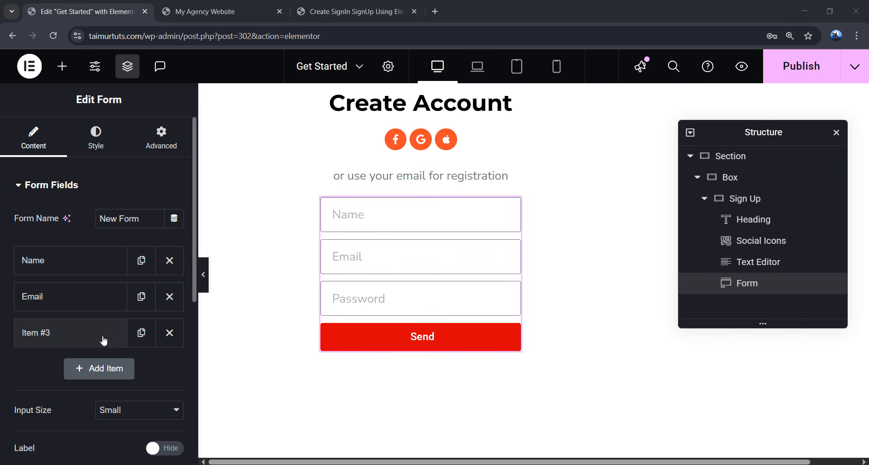
scroll(103, 339, down, 4)
- Replace the submit button text 'Send' with 'Sign up'
click(39, 337)
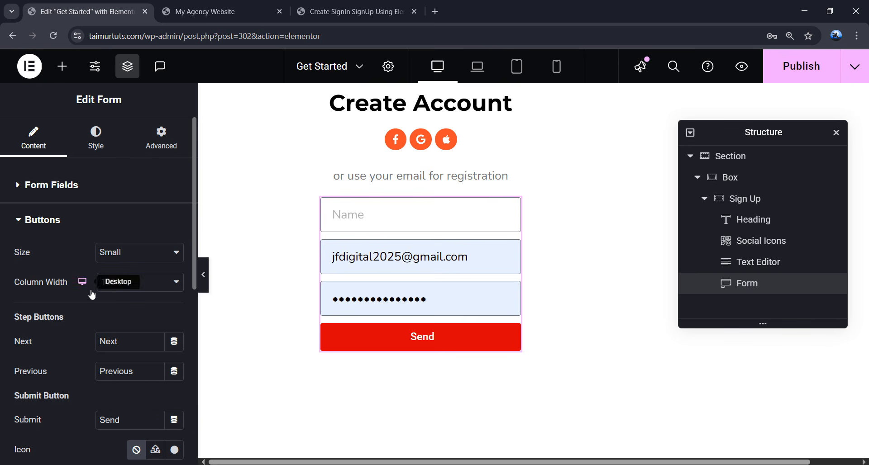
scroll(132, 353, down, 1)
drag(132, 355, 90, 366)
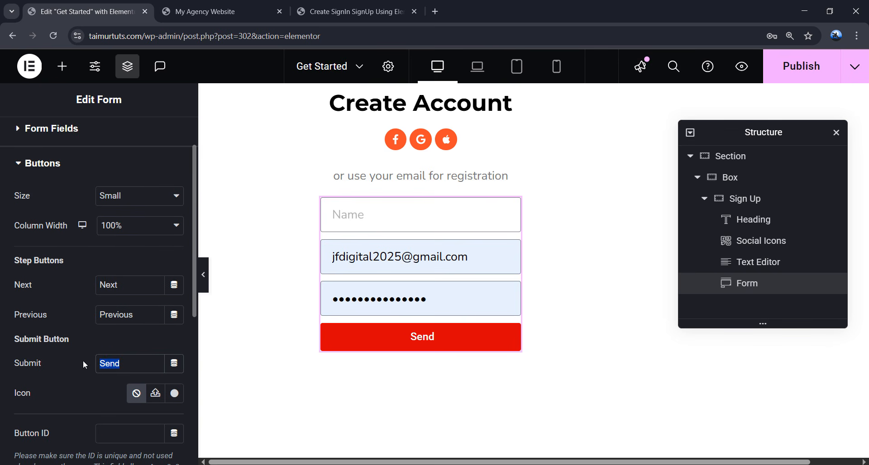
text(Sign up)
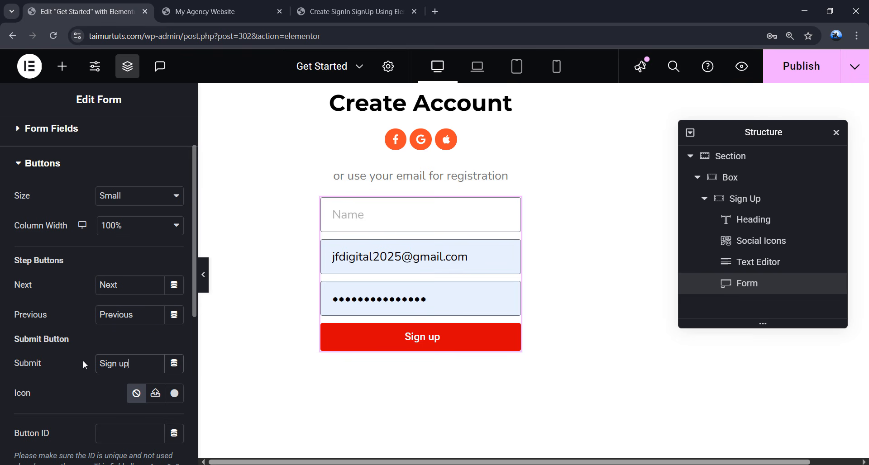
scroll(143, 347, down, 5)
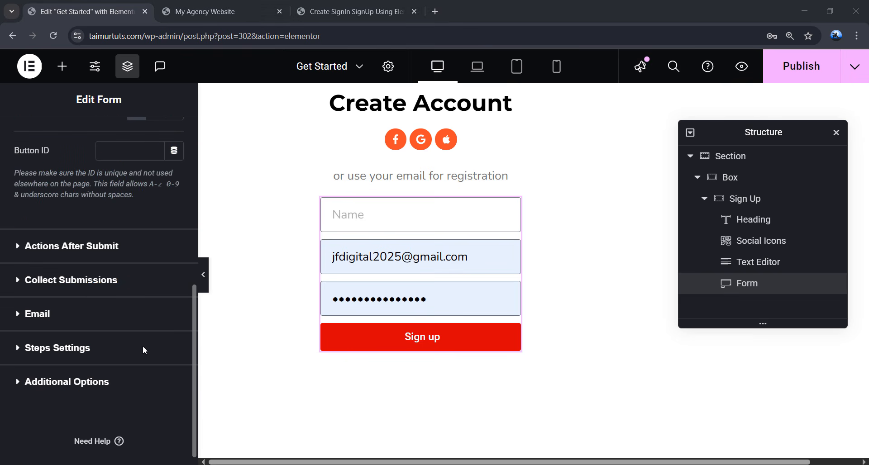
click(97, 252)
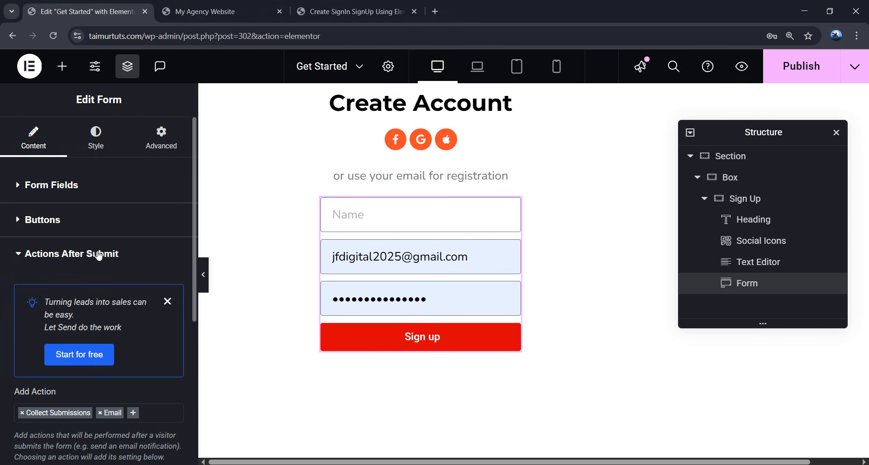
scroll(115, 258, down, 2)
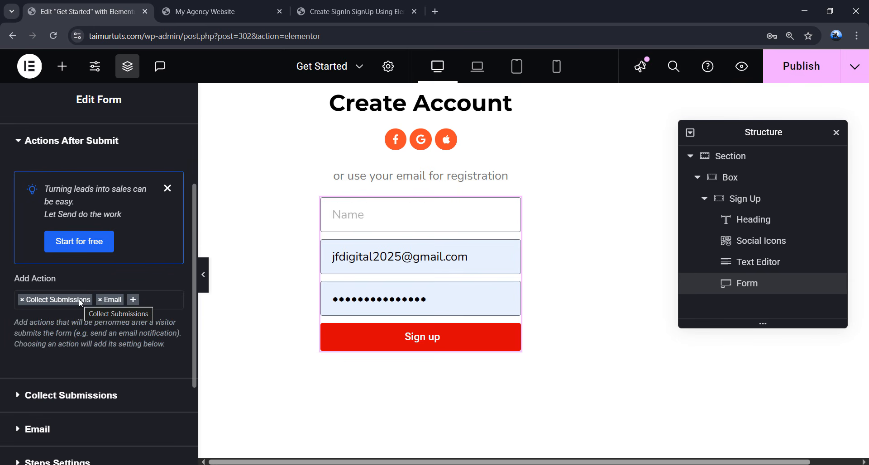
click(112, 300)
scroll(92, 353, down, 3)
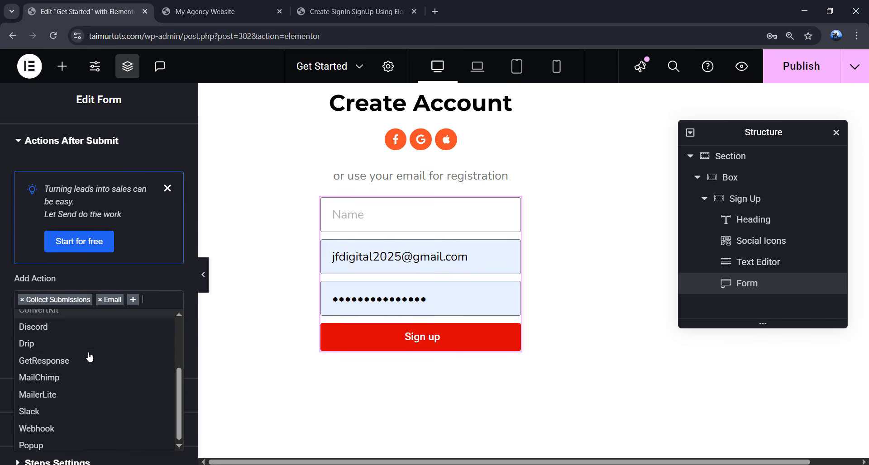
scroll(90, 358, up, 2)
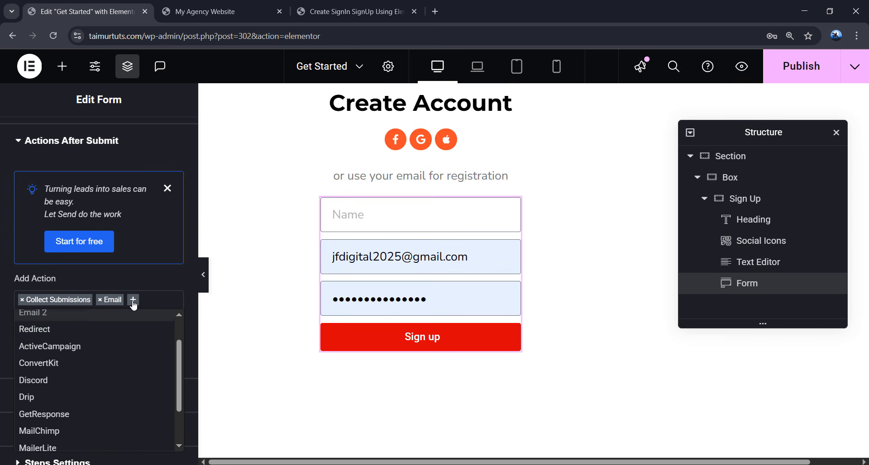
click(111, 300)
scroll(111, 300, down, 3)
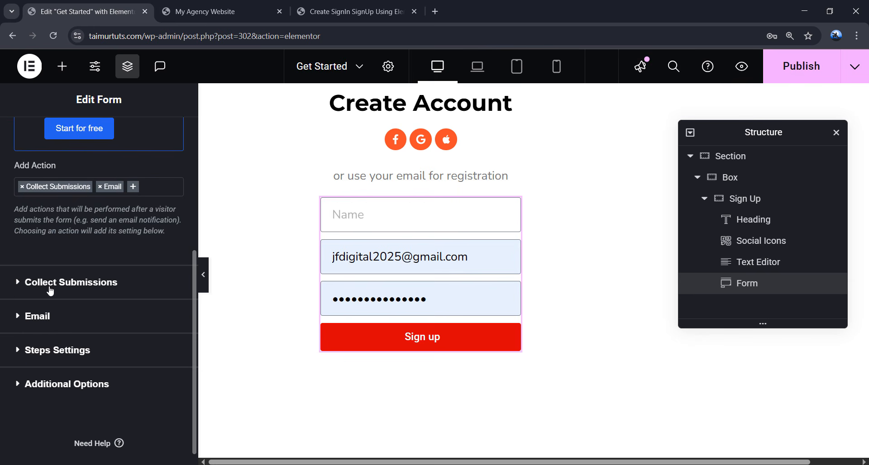
click(82, 289)
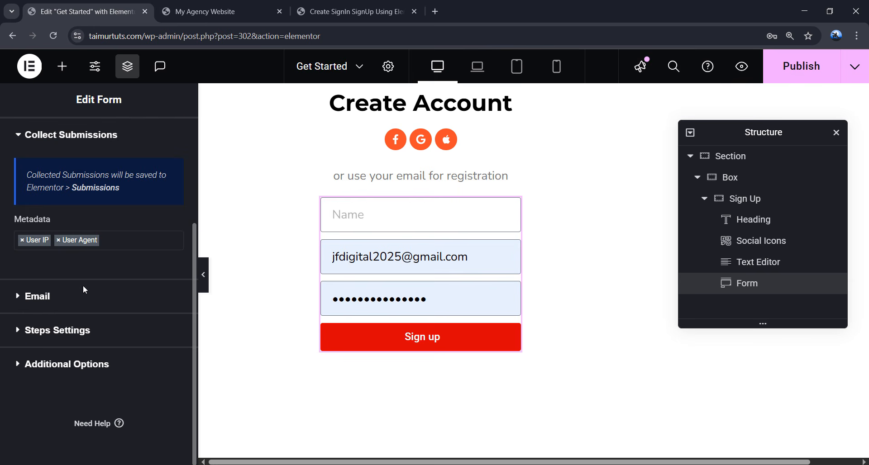
scroll(79, 294, up, 1)
scroll(82, 299, down, 1)
click(26, 295)
scroll(102, 294, down, 1)
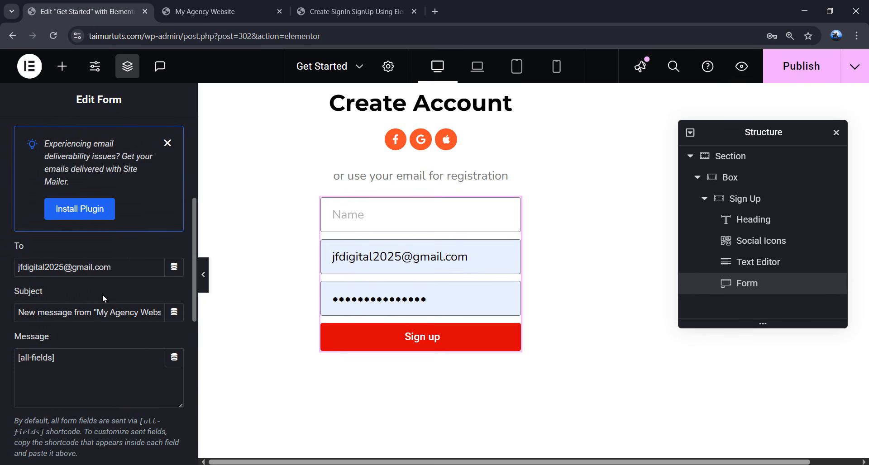
drag(113, 268, 13, 272)
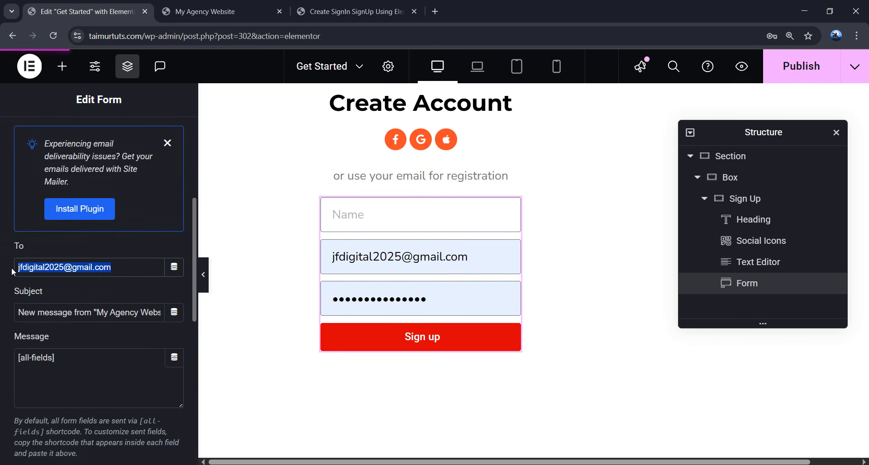
click(120, 268)
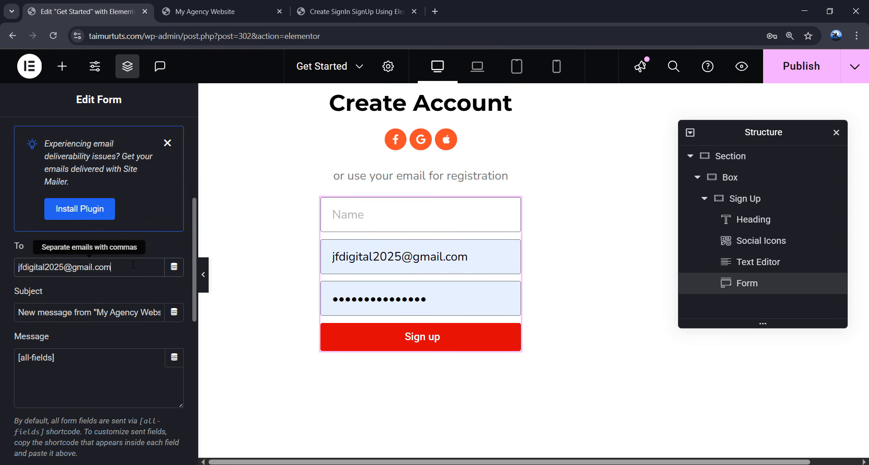
drag(123, 266, 10, 268)
click(122, 268)
drag(18, 312, 159, 312)
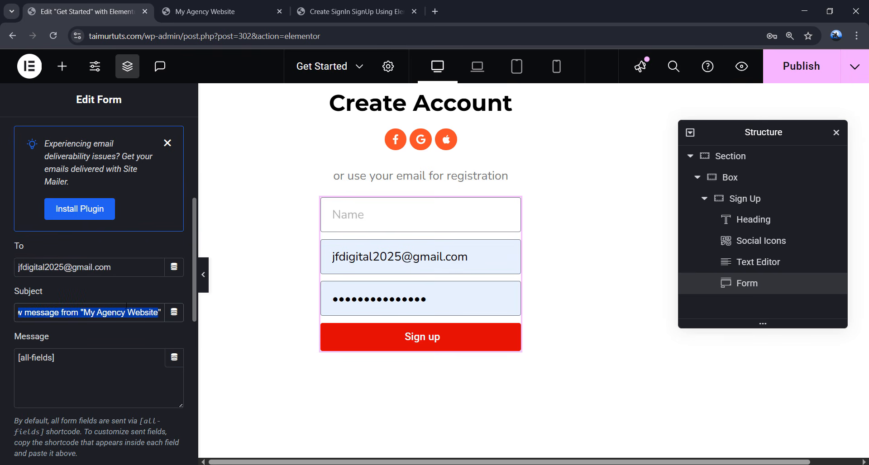
click(108, 300)
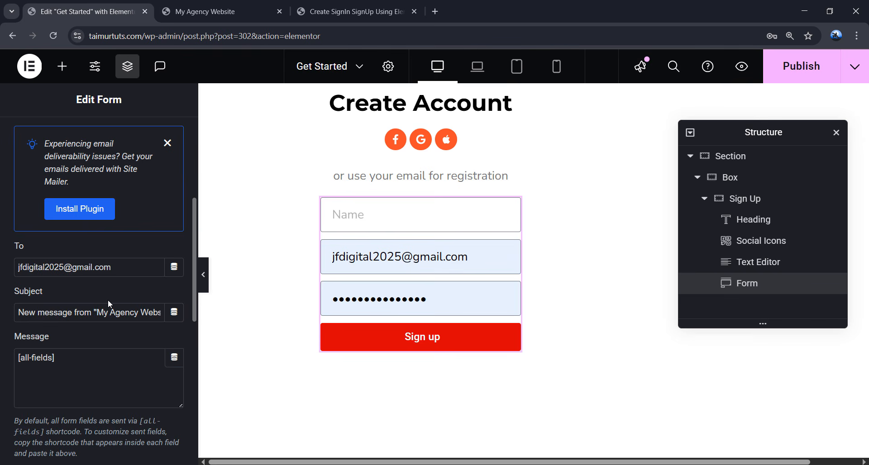
scroll(107, 300, down, 4)
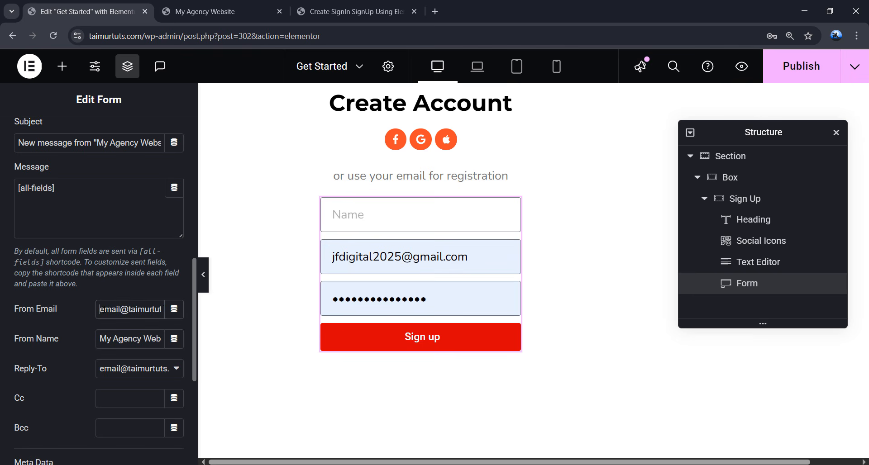
drag(99, 309, 161, 309)
scroll(83, 311, down, 4)
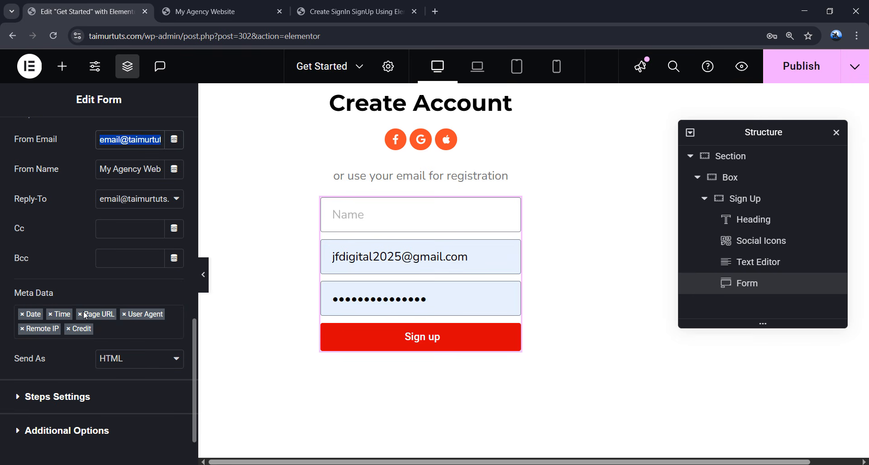
scroll(86, 298, up, 10)
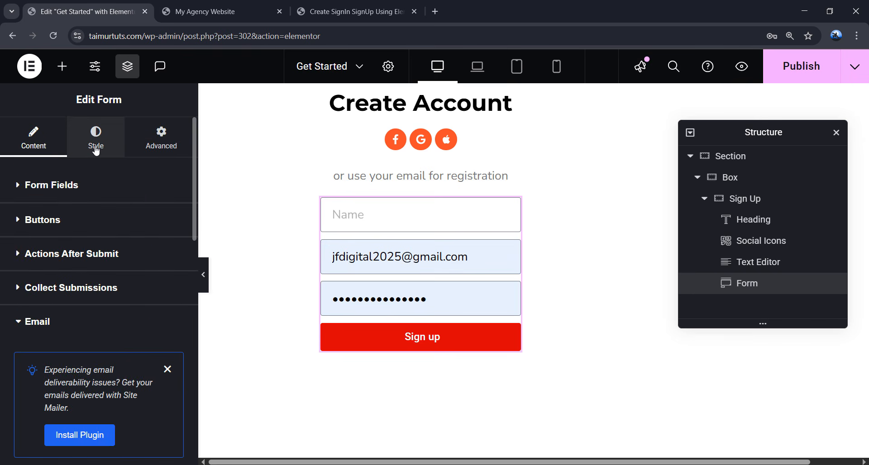
- Set the form's Rows Gap to 16 px in the Style tab
click(96, 146)
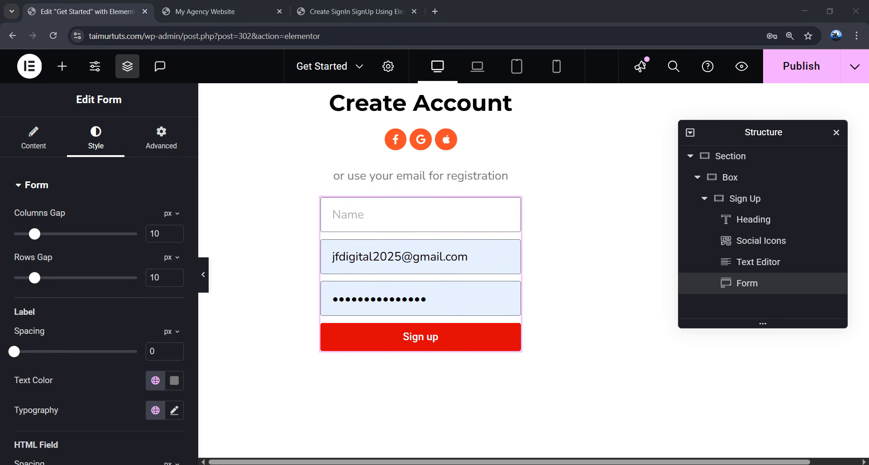
drag(164, 278, 144, 280)
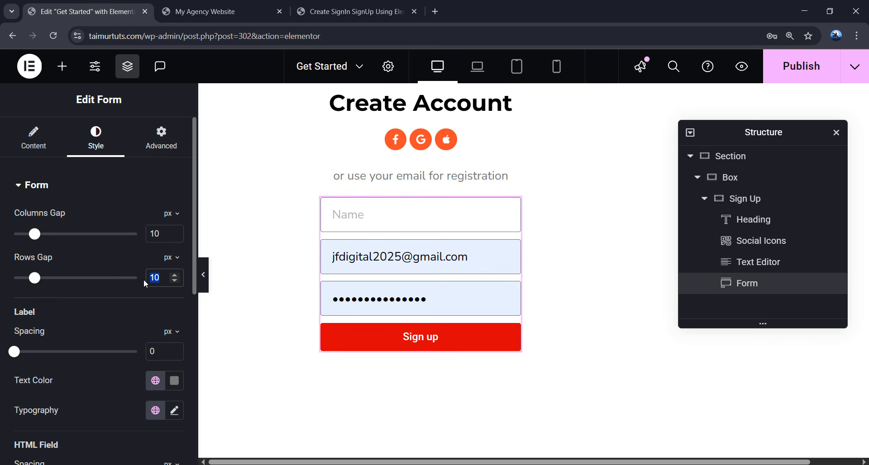
text(16)
scroll(120, 322, down, 3)
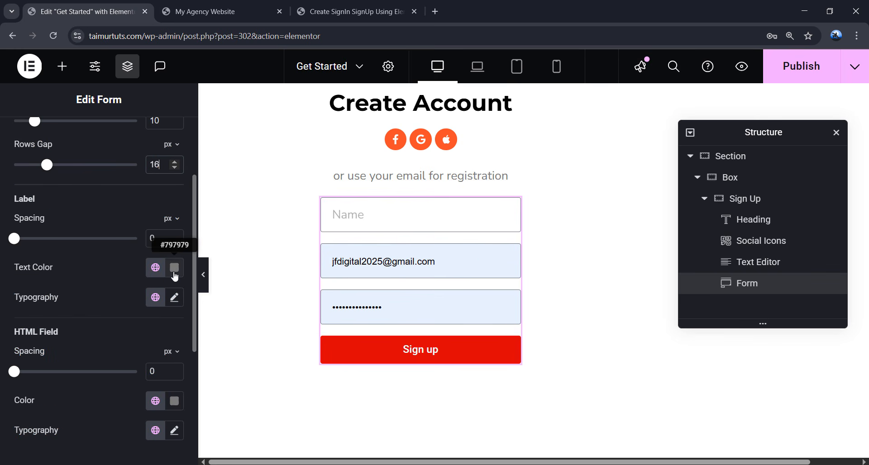
scroll(120, 319, up, 1)
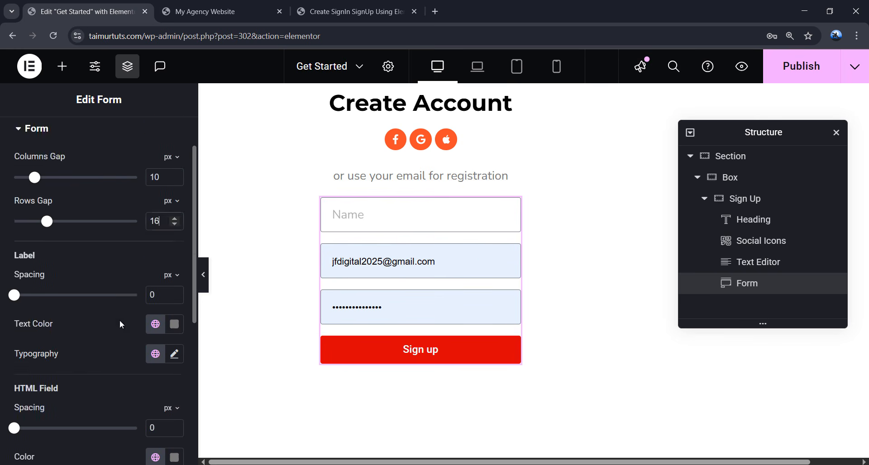
scroll(119, 320, down, 4)
click(35, 316)
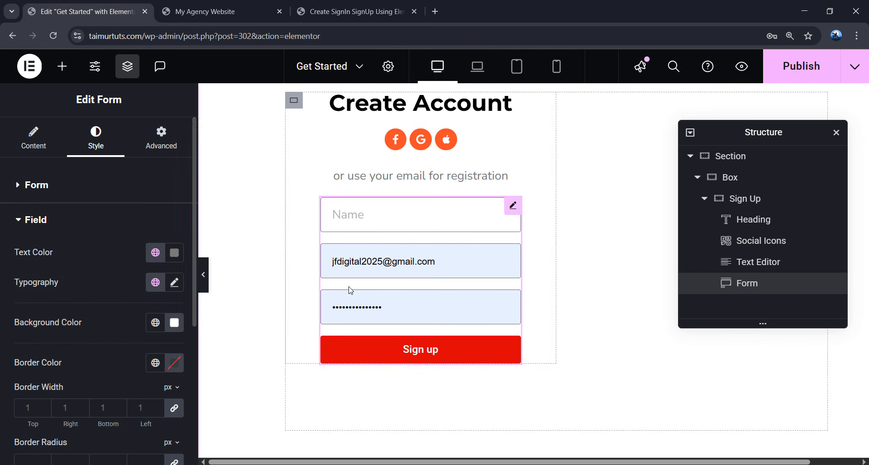
- Give the form fields a #eeeeee background and #363636 text colour
scroll(133, 286, down, 1)
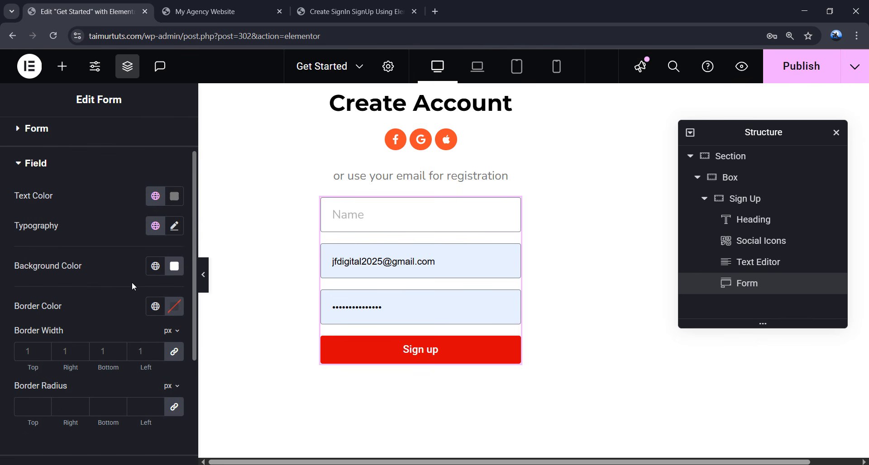
click(174, 268)
text(e)
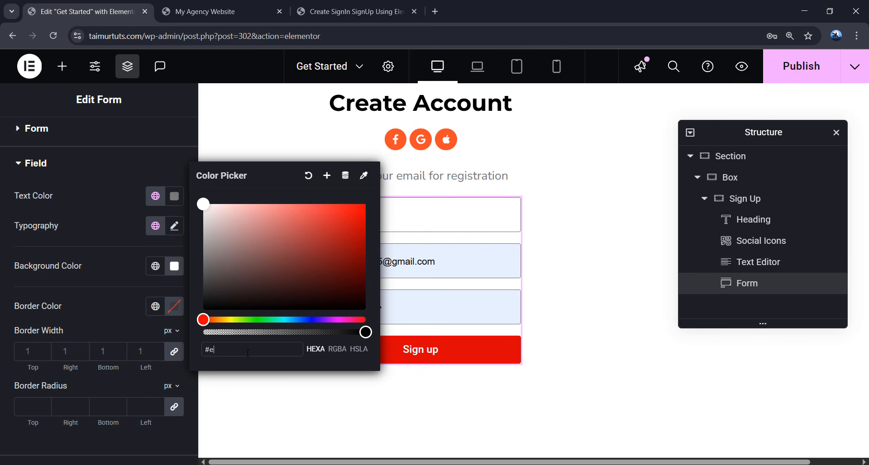
text(eeeee)
drag(248, 352, 213, 351)
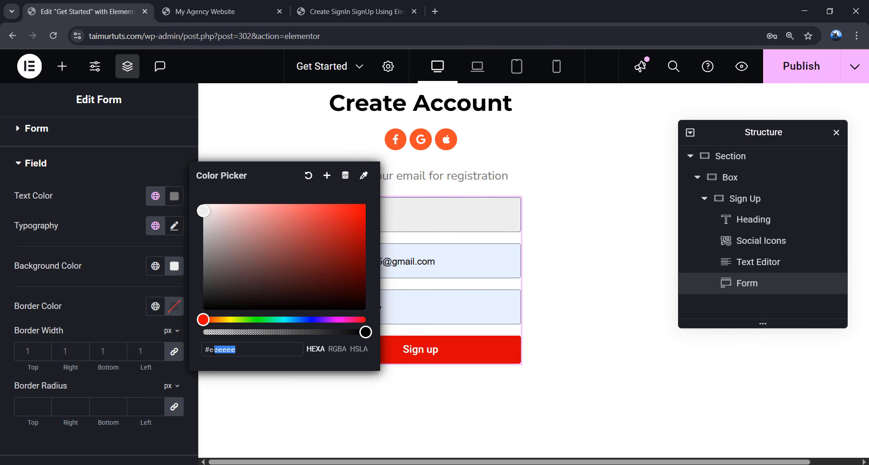
click(112, 319)
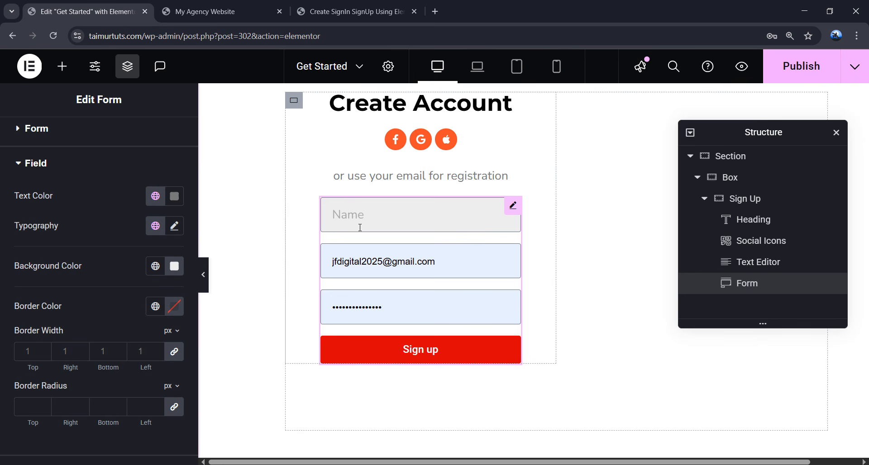
click(174, 197)
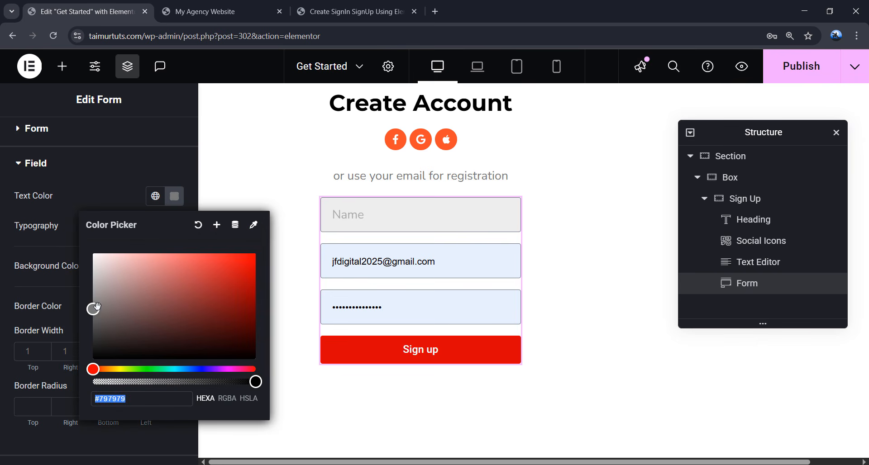
drag(95, 309, 90, 337)
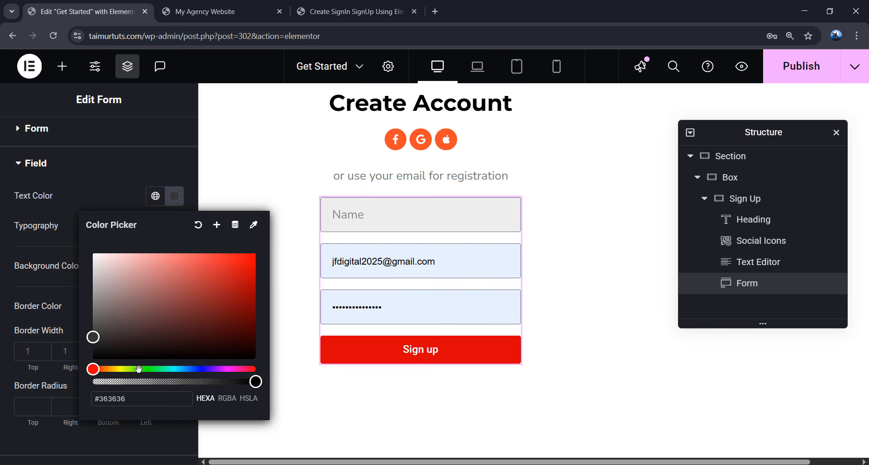
key(ctrl+a)
click(66, 233)
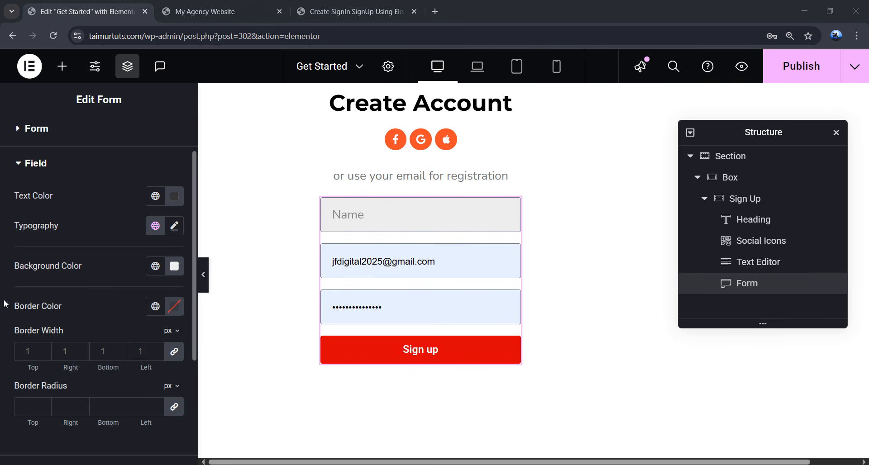
- Make the field border colour fully transparent
click(174, 307)
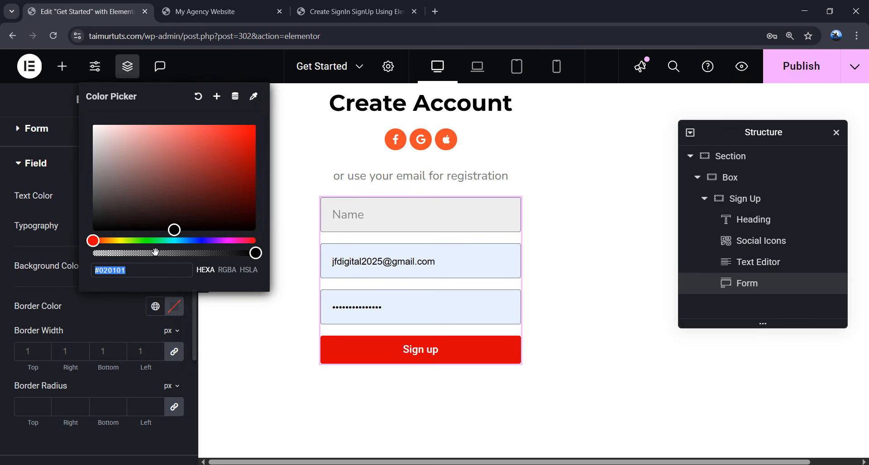
drag(168, 253, 83, 253)
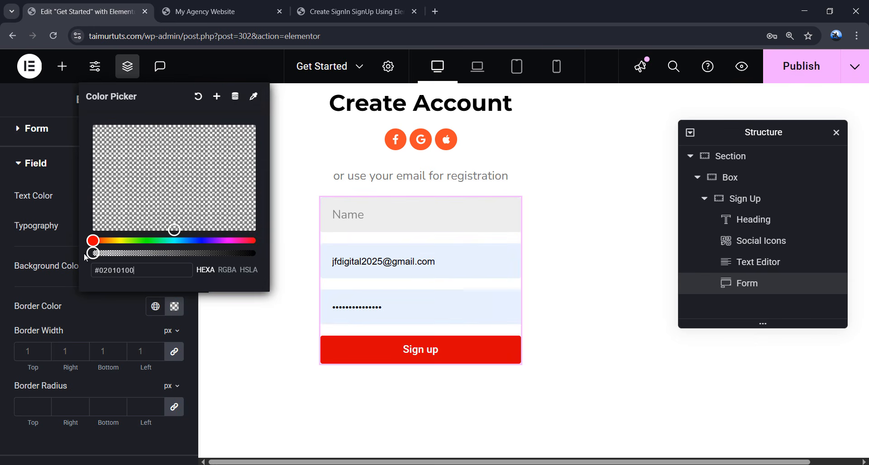
click(95, 320)
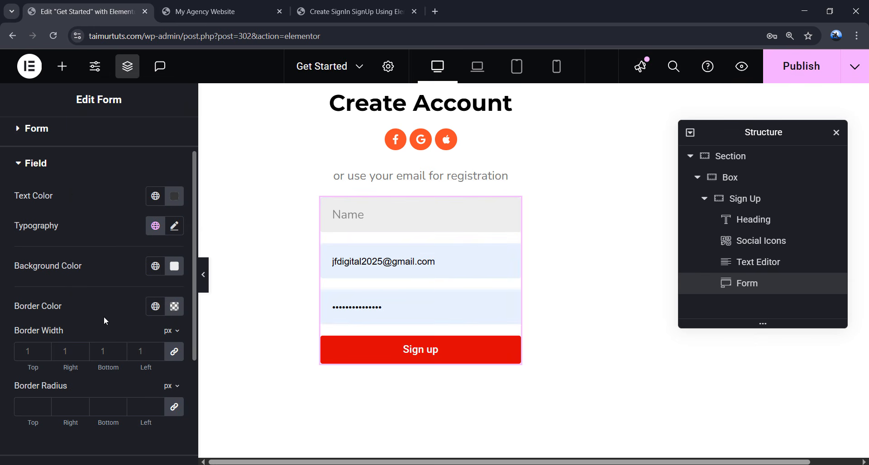
scroll(120, 349, down, 4)
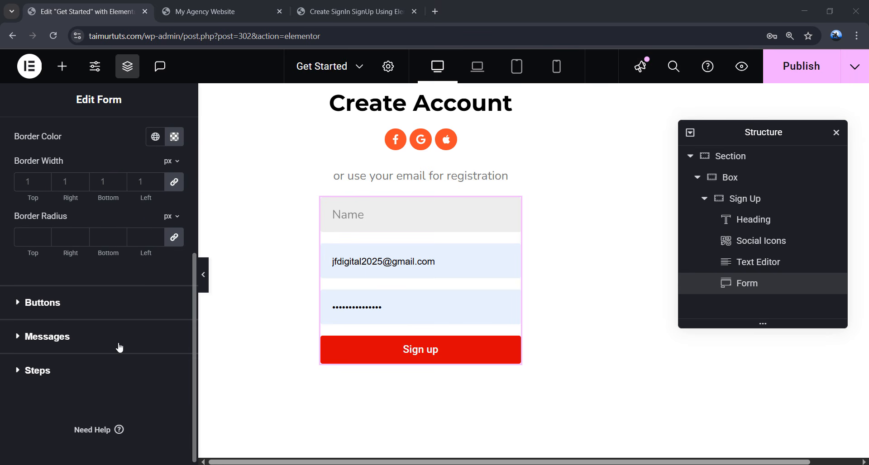
click(71, 312)
- Keep the Sign up button stretched full width and apply the global Montserrat font
scroll(78, 295, down, 1)
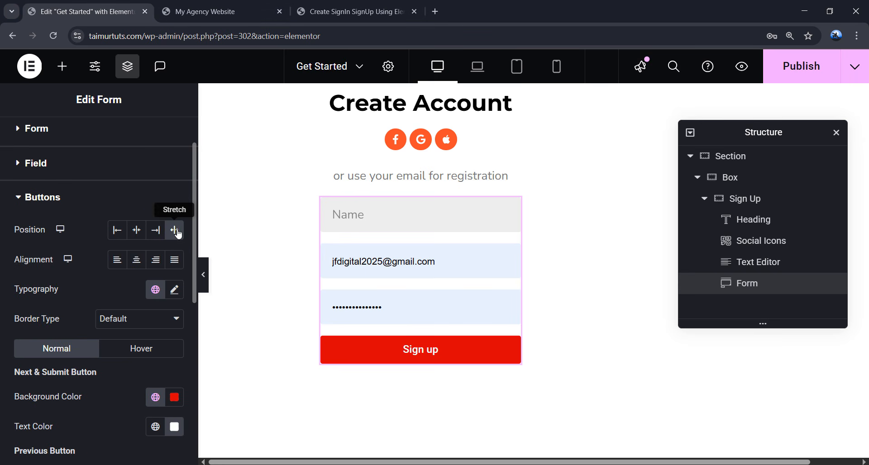
click(137, 231)
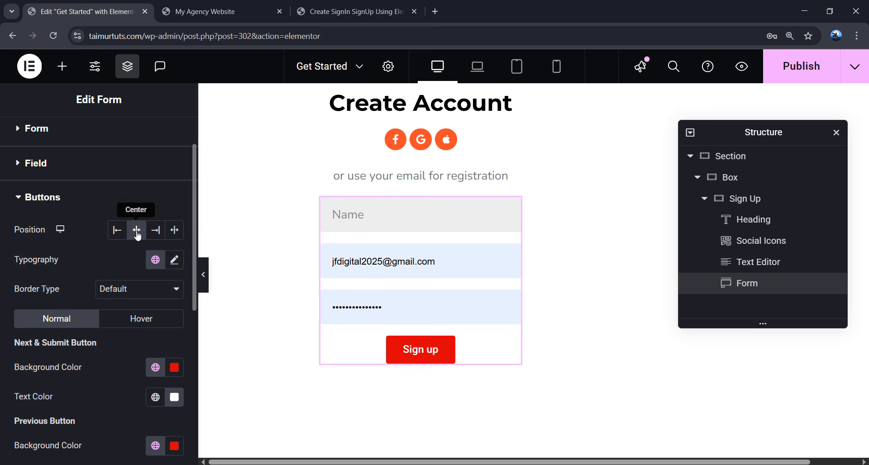
click(175, 232)
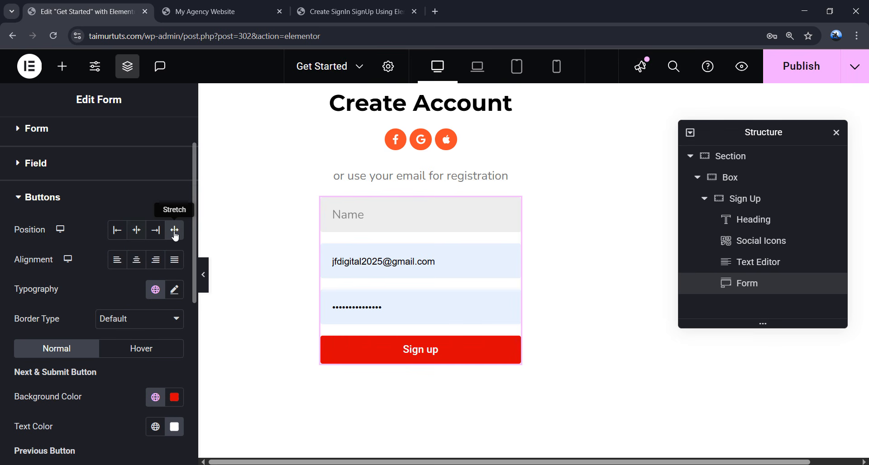
click(156, 290)
click(141, 264)
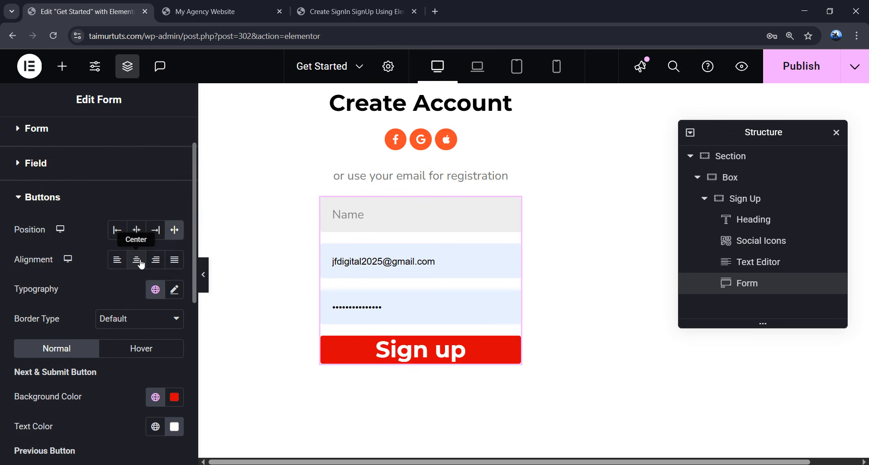
- Set the button text size to 12 and transform it to uppercase
click(171, 287)
scroll(169, 287, down, 4)
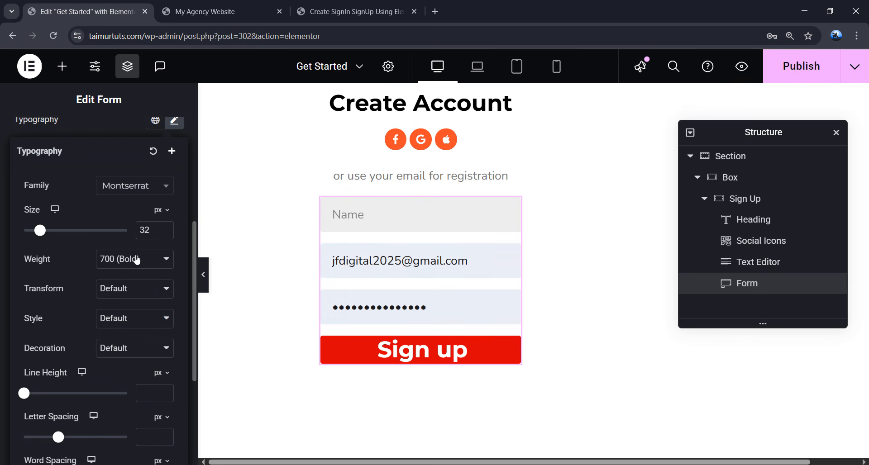
double_click(144, 230)
text(12)
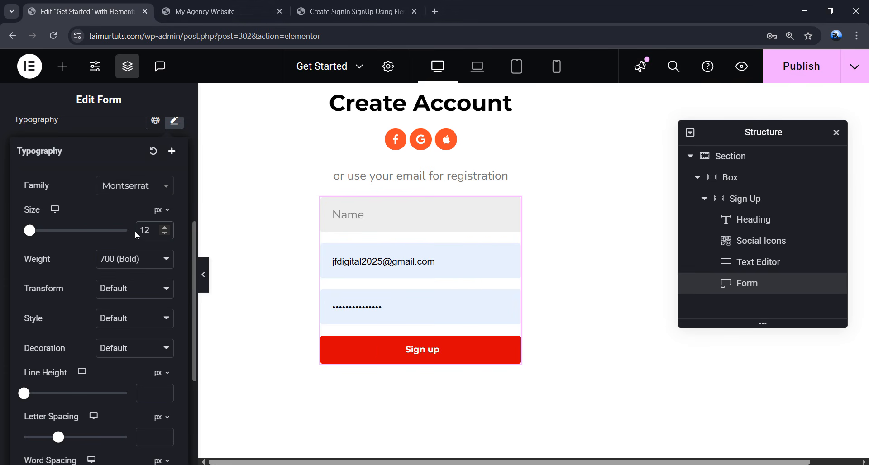
click(134, 288)
click(121, 318)
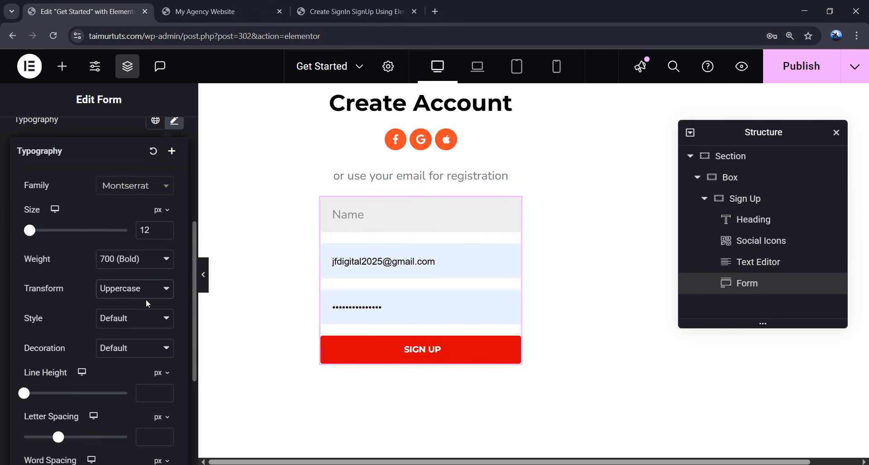
- Change the submit button's background colour from red to orange #FF4B2B
click(175, 121)
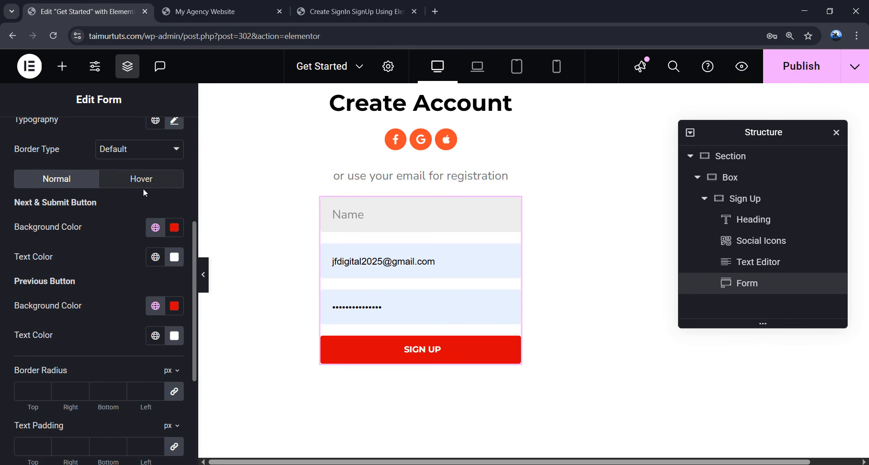
click(174, 227)
double_click(142, 431)
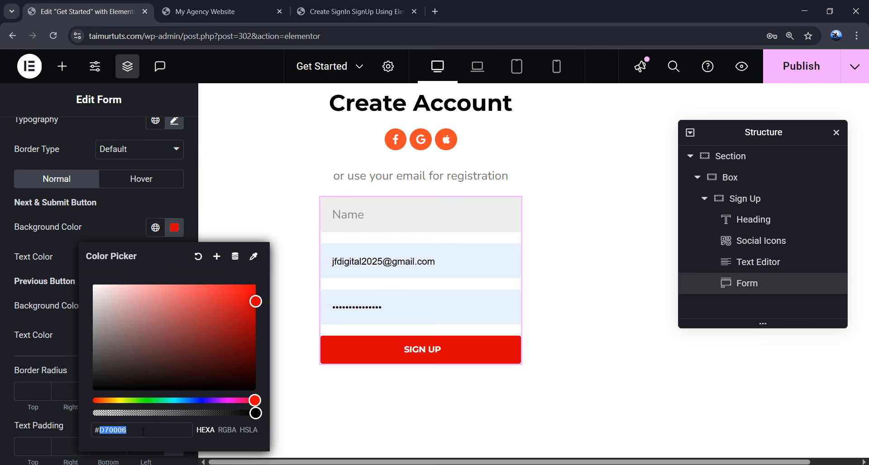
text(ff4b2b)
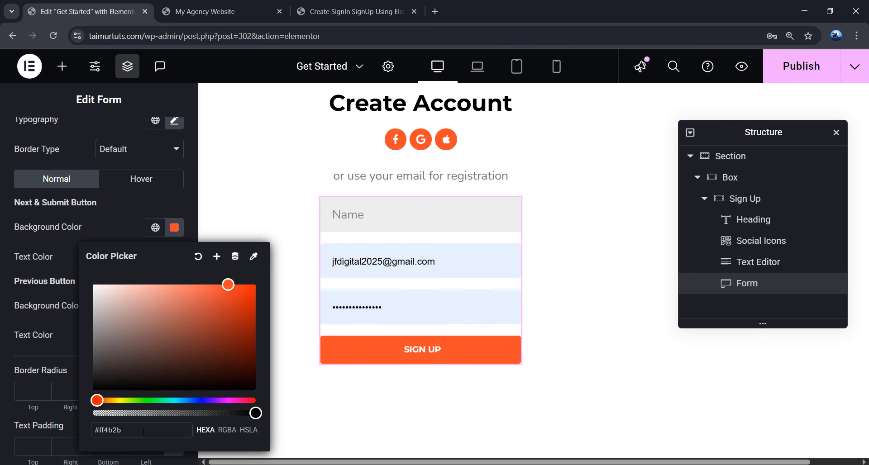
click(61, 355)
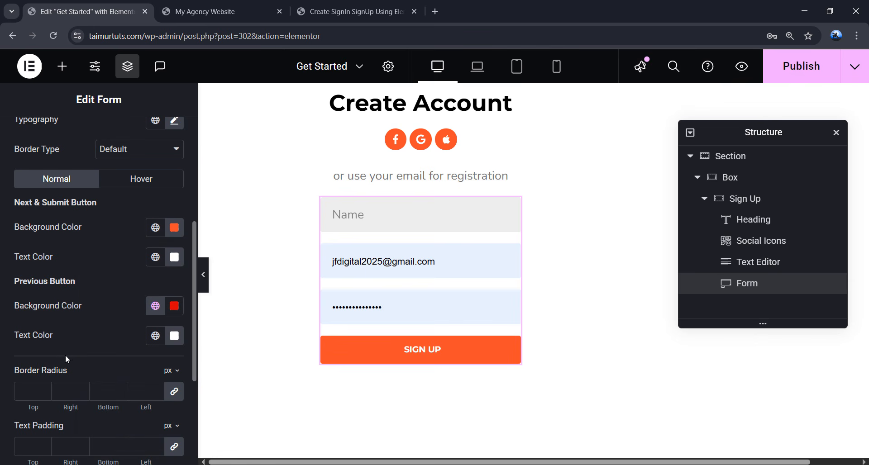
click(174, 227)
key(ctrl+c)
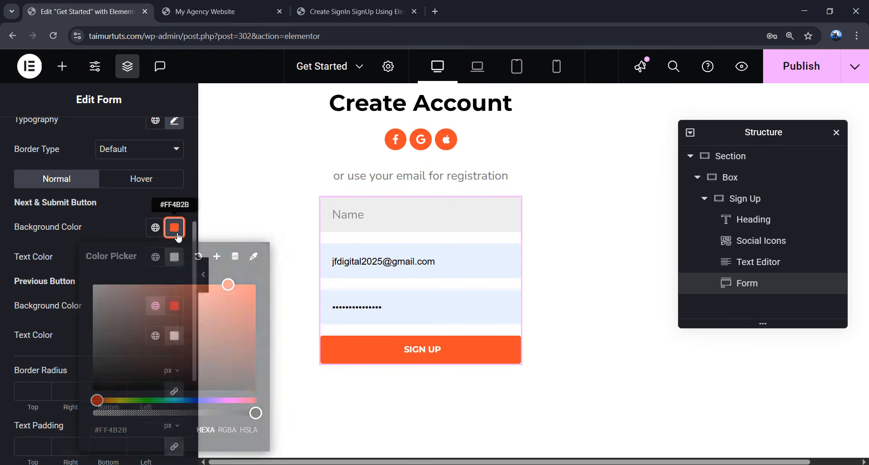
click(74, 338)
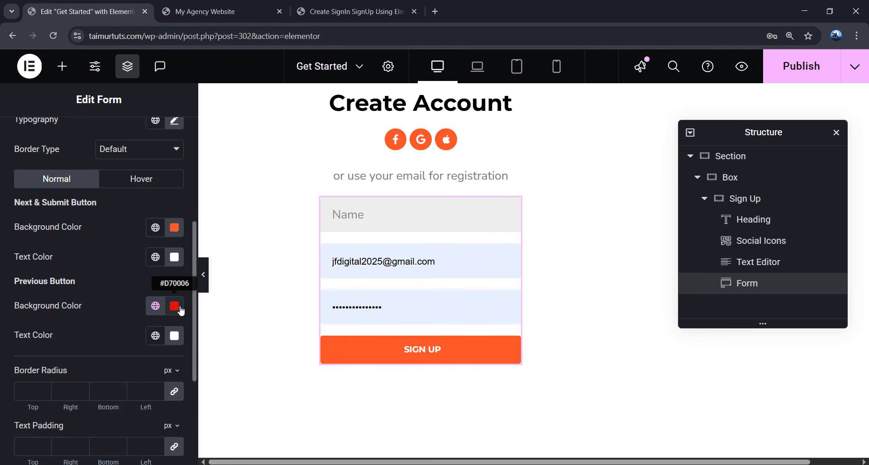
- Give the button a solid border and set the Previous Button border colour to #FF4B2B
scroll(181, 311, up, 1)
click(121, 206)
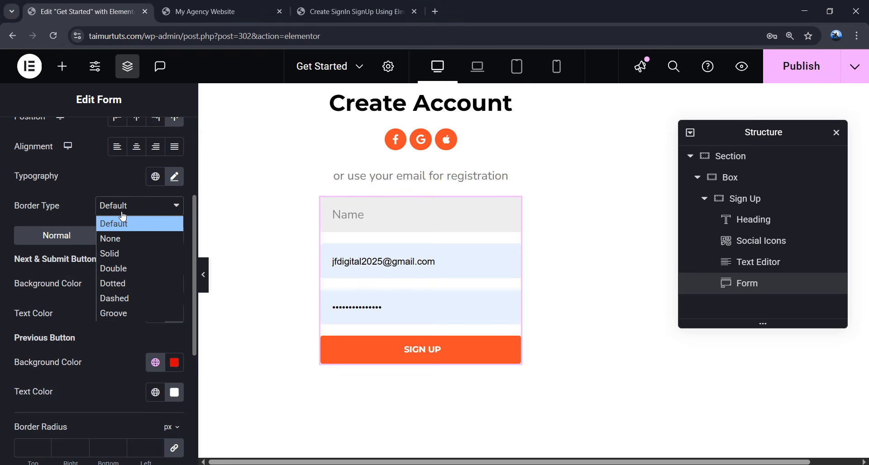
click(123, 252)
scroll(126, 271, down, 2)
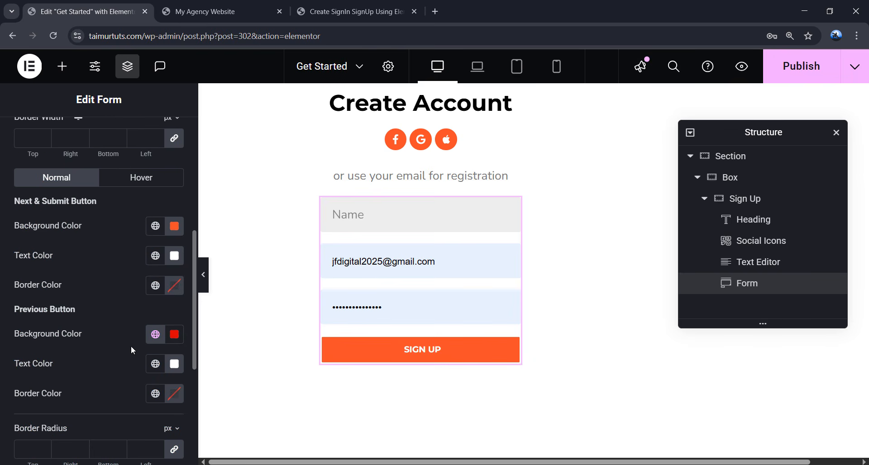
click(175, 393)
key(ctrl+v)
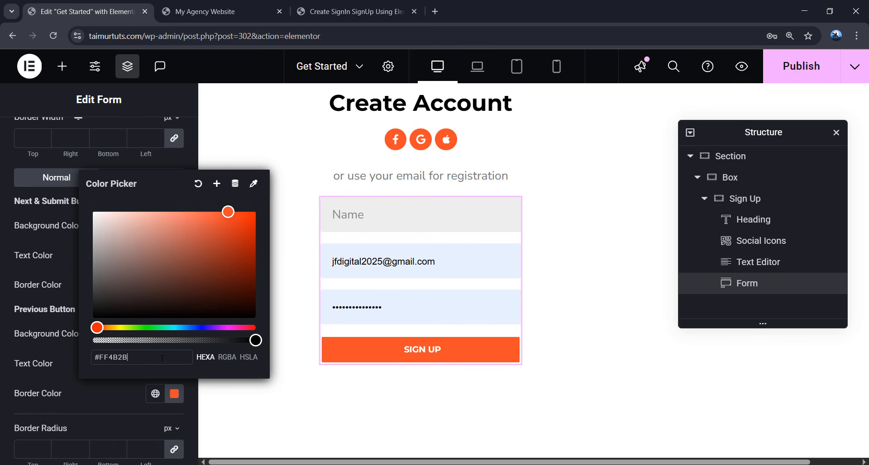
click(67, 347)
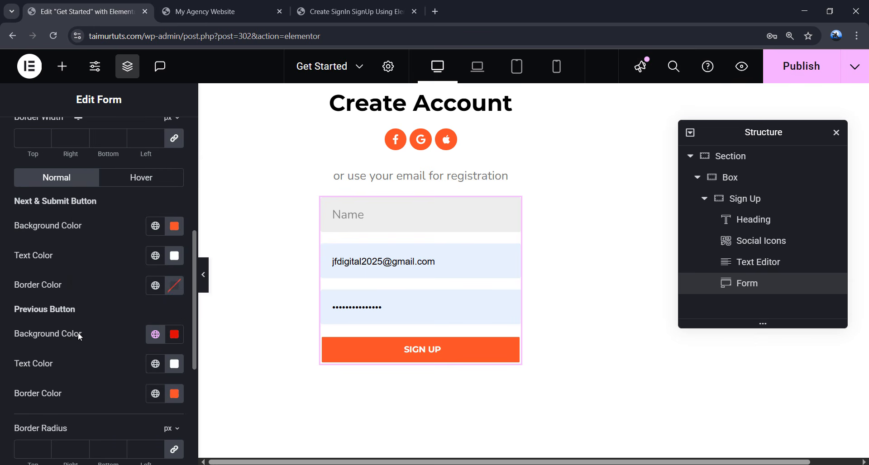
scroll(93, 313, down, 4)
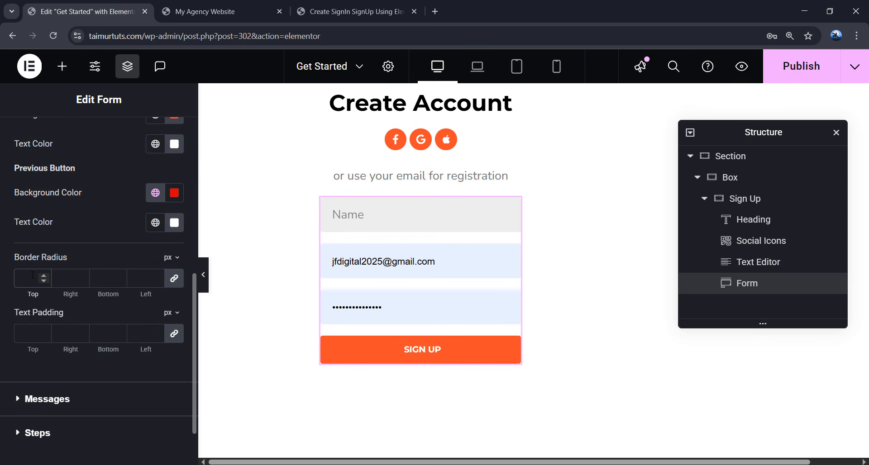
- Set a 100 border radius and unlinked text padding 12, 45, 12, 45, then preview without panels
text(100)
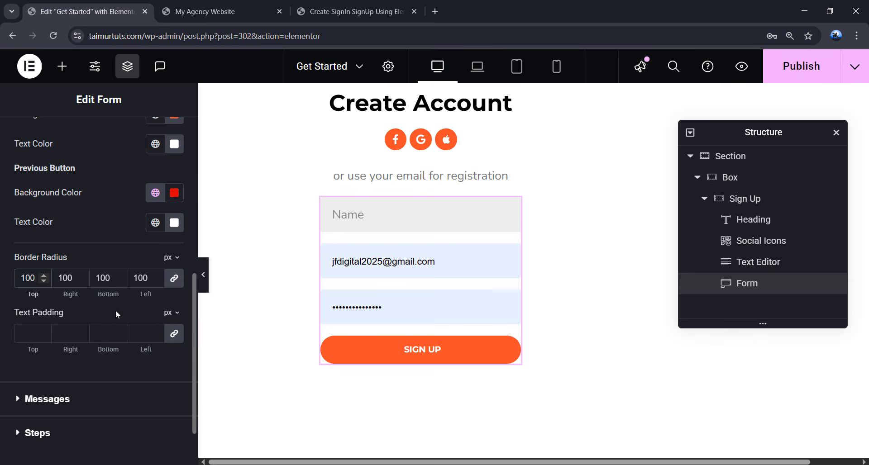
click(173, 334)
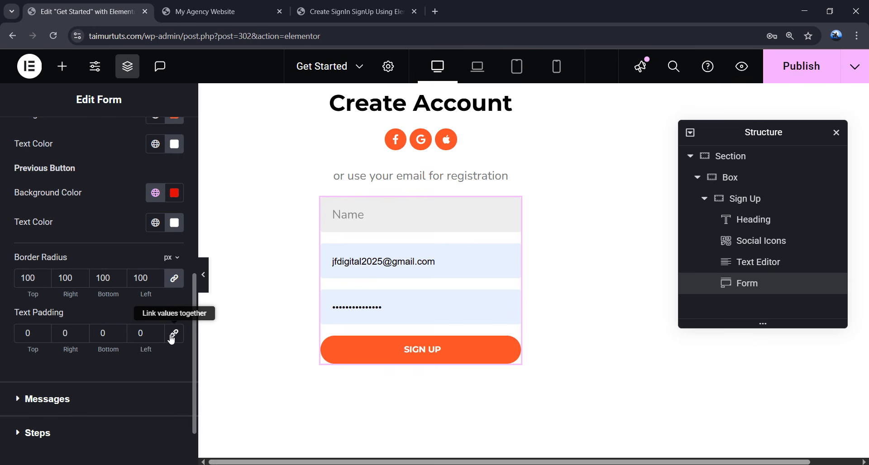
double_click(38, 336)
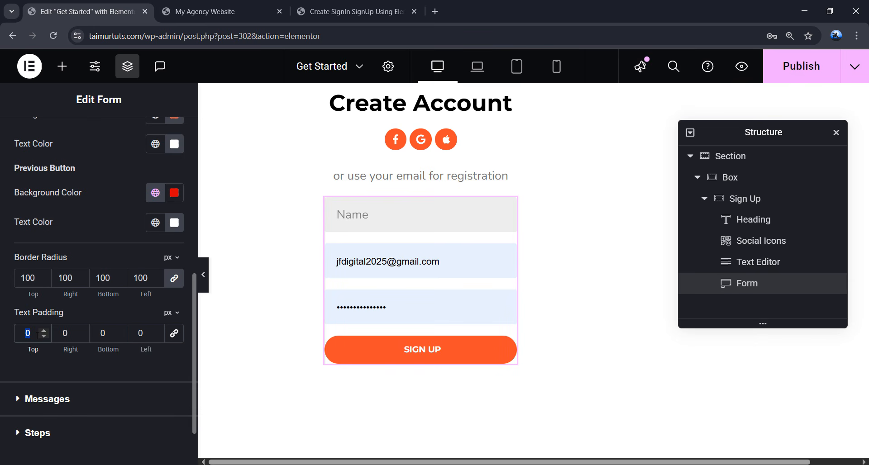
text(12)
double_click(77, 334)
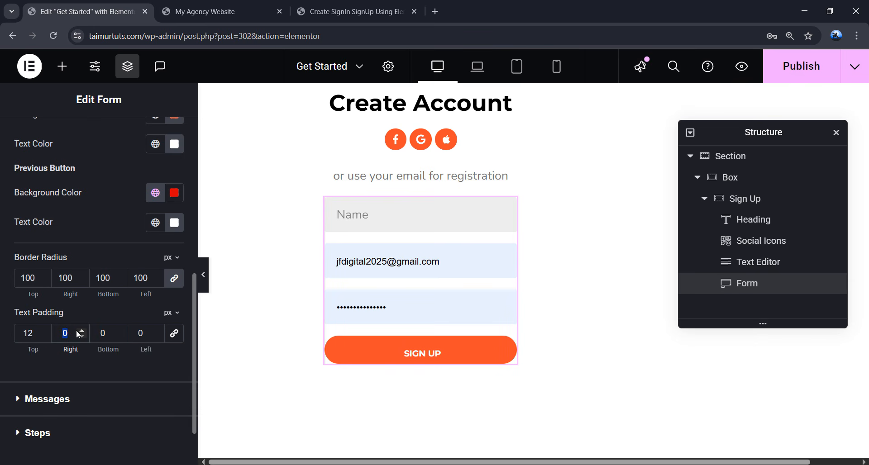
text(45)
double_click(113, 334)
text(12)
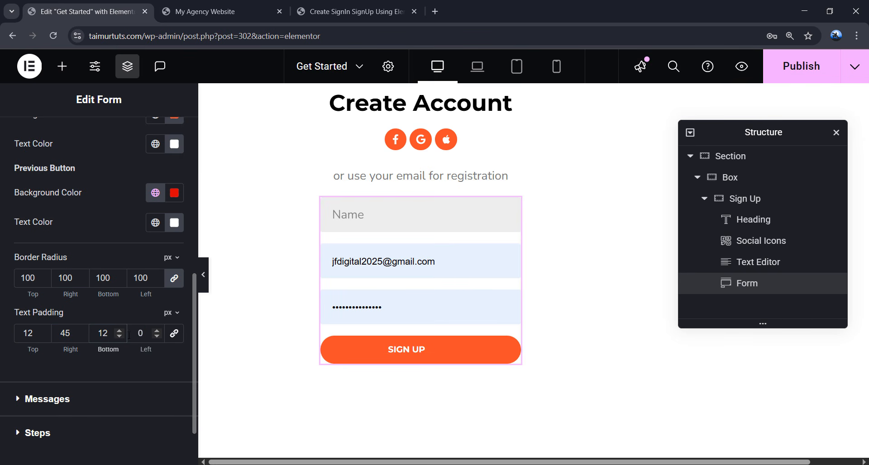
double_click(150, 335)
text(45)
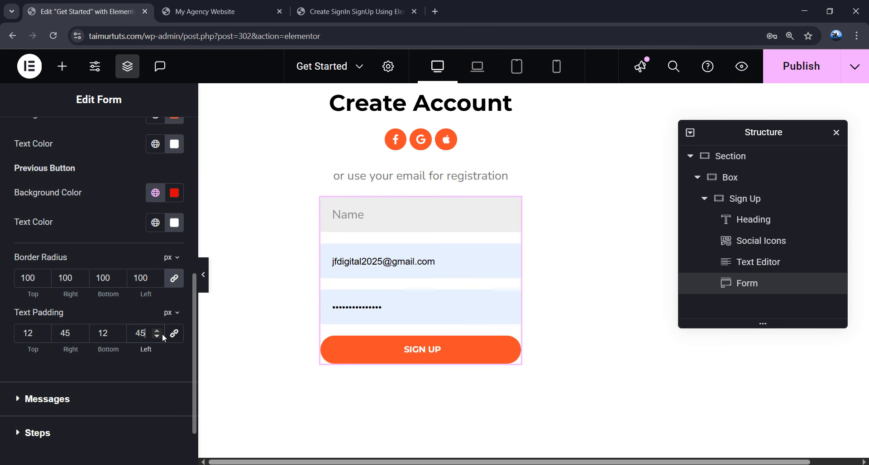
click(205, 275)
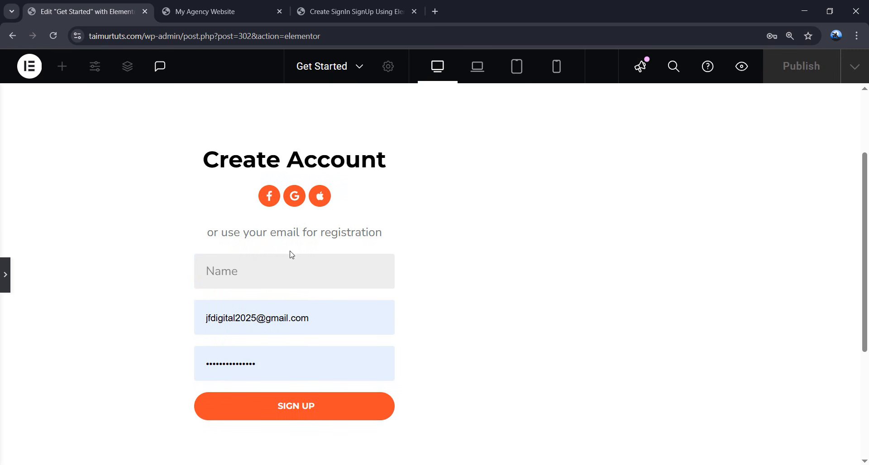
- Duplicate the Sign Up container in the Navigator and rename the copy to Sign In
click(8, 276)
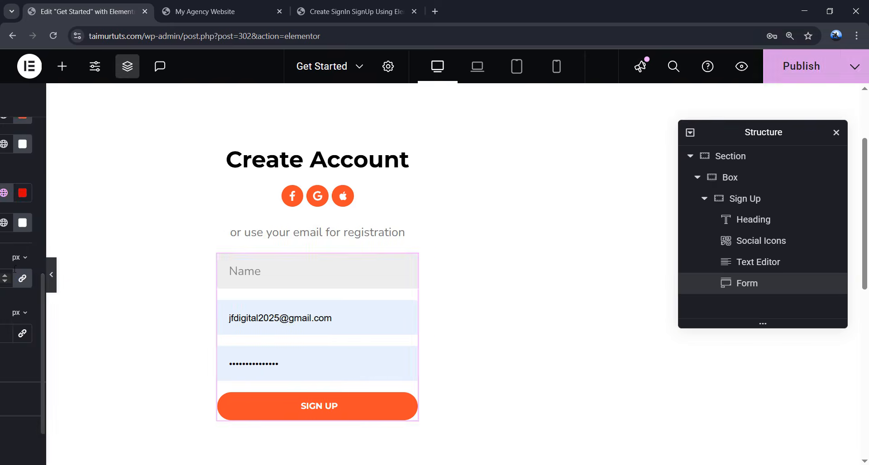
click(723, 202)
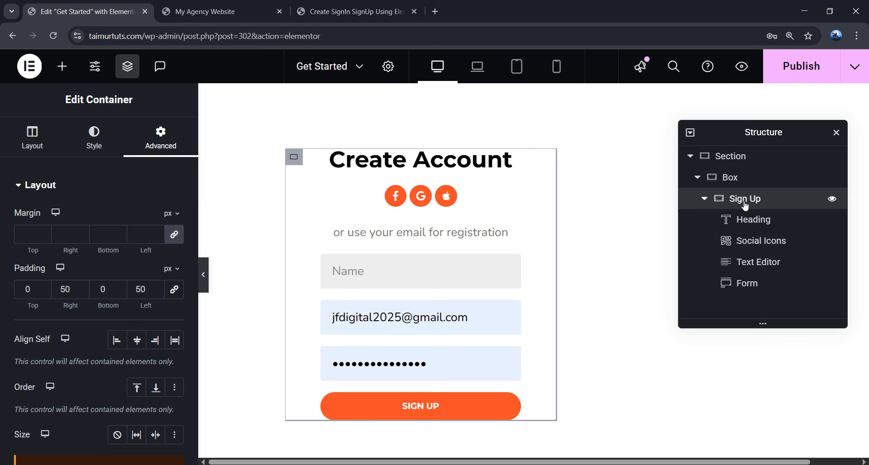
click(704, 199)
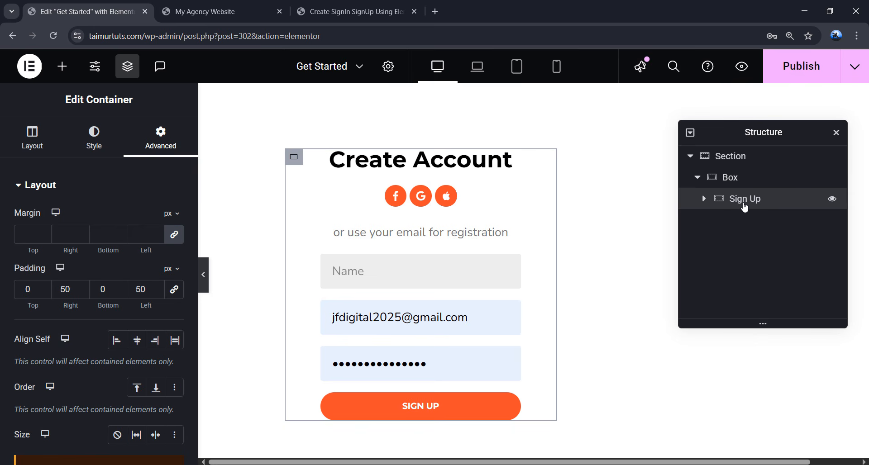
right_click(745, 206)
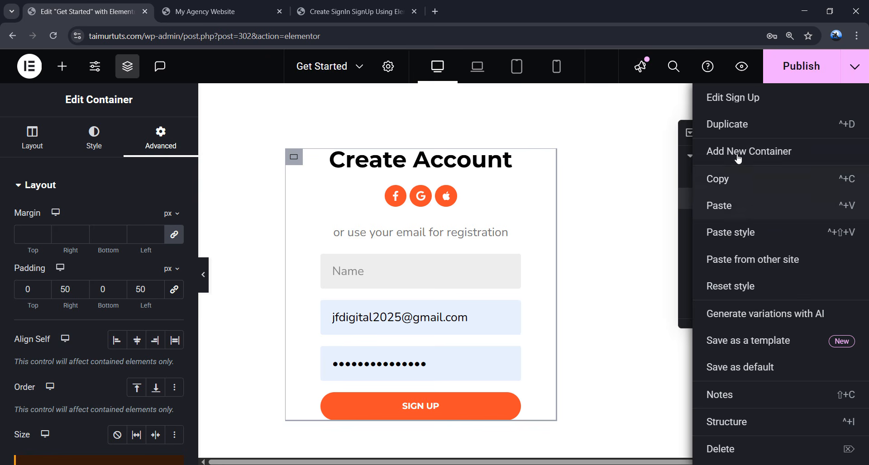
click(736, 125)
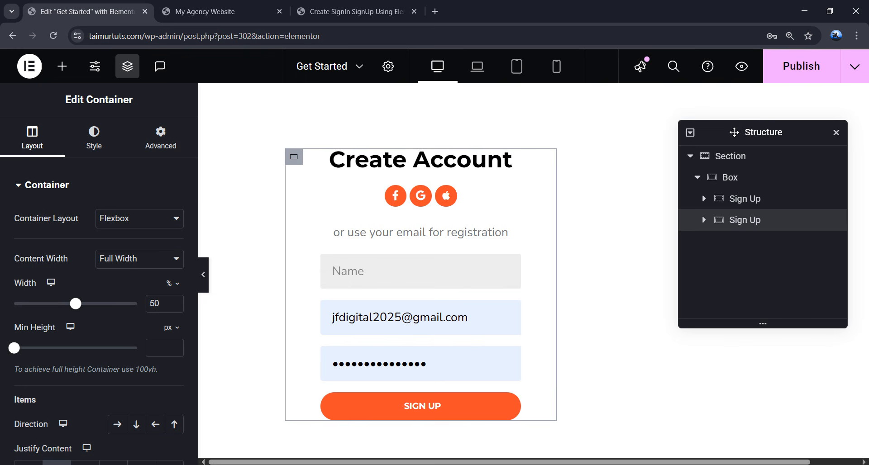
double_click(761, 222)
scroll(169, 301, down, 1)
scroll(170, 301, down, 3)
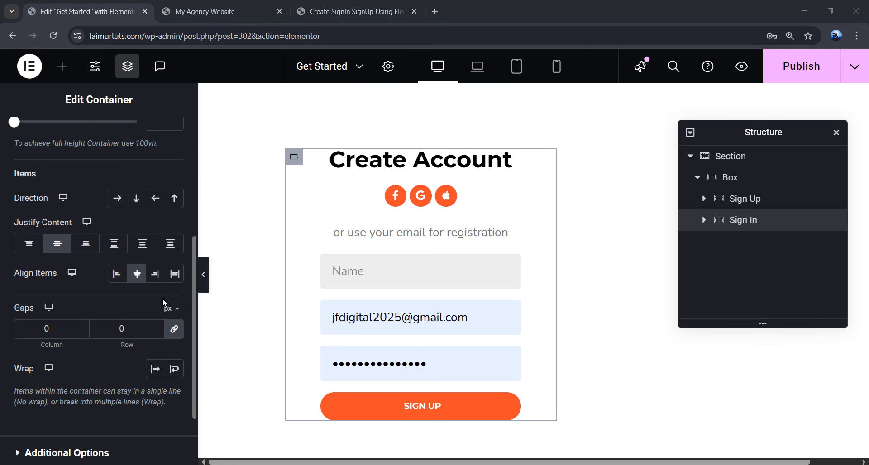
scroll(157, 294, up, 4)
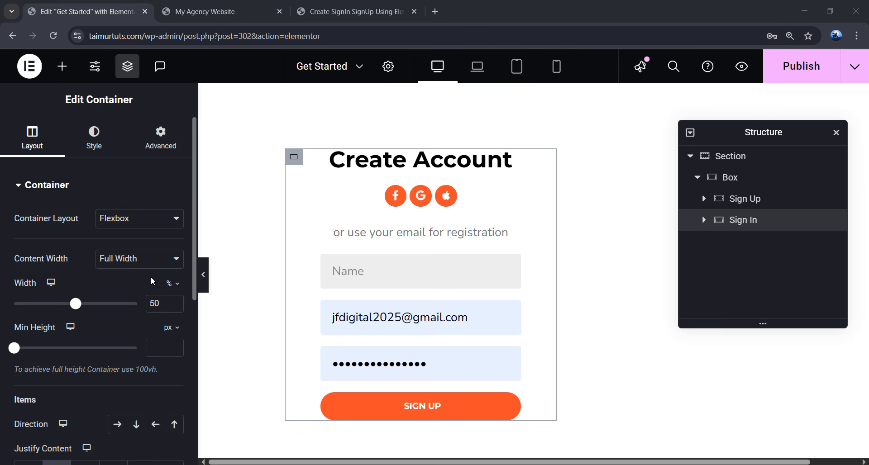
- Replace the Sign In heading's 'Create Account' title with 'Sign in'
click(703, 220)
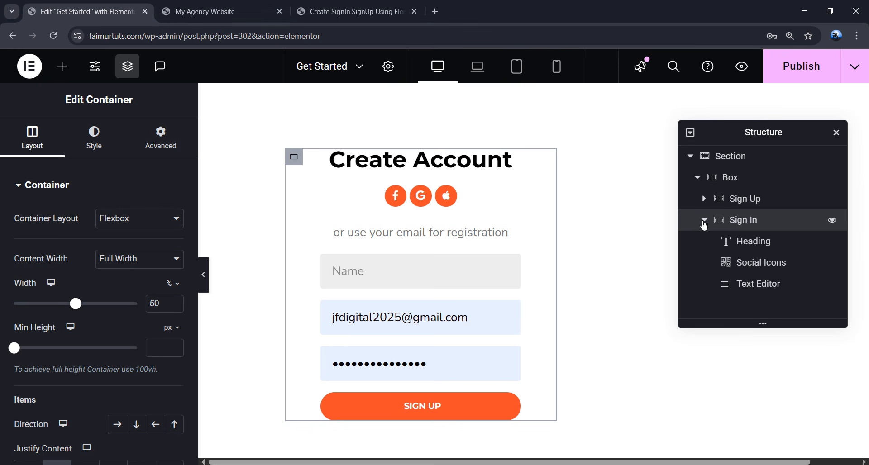
click(745, 242)
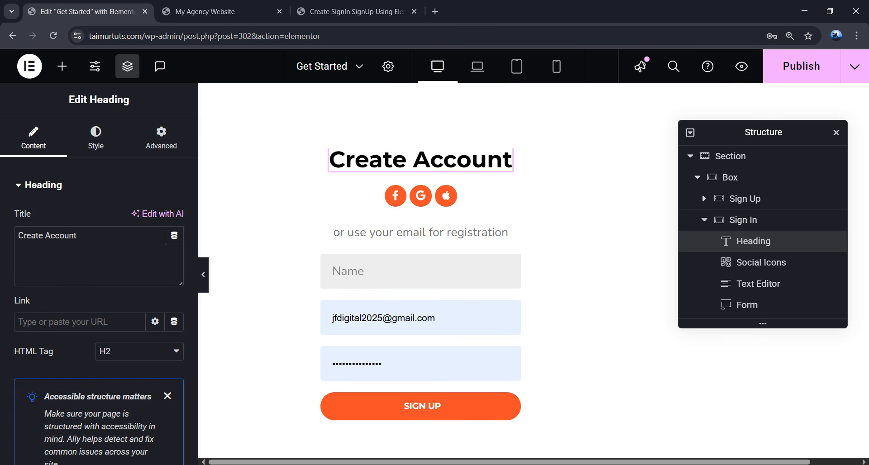
drag(107, 257, 12, 240)
text(Sign in)
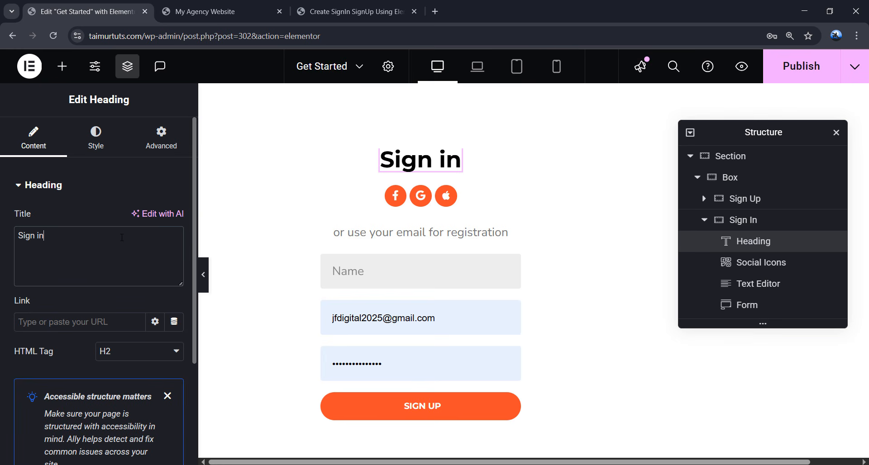
- Change the text line below the social icons to 'or use your account'
click(445, 196)
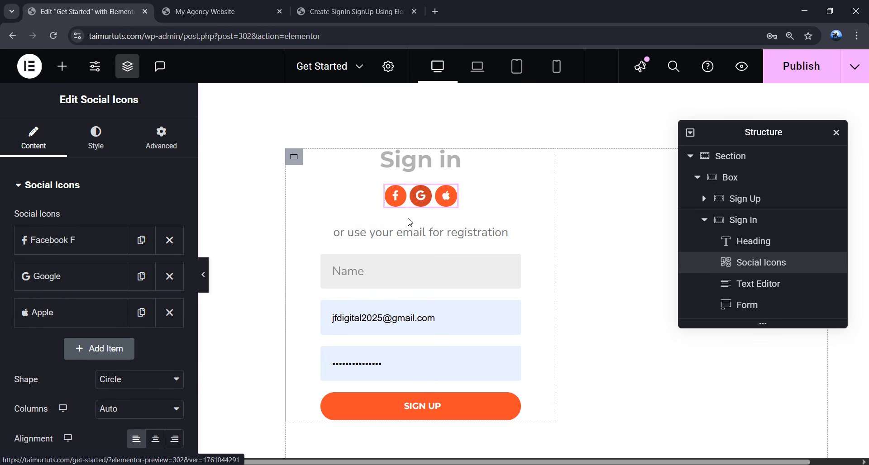
click(408, 235)
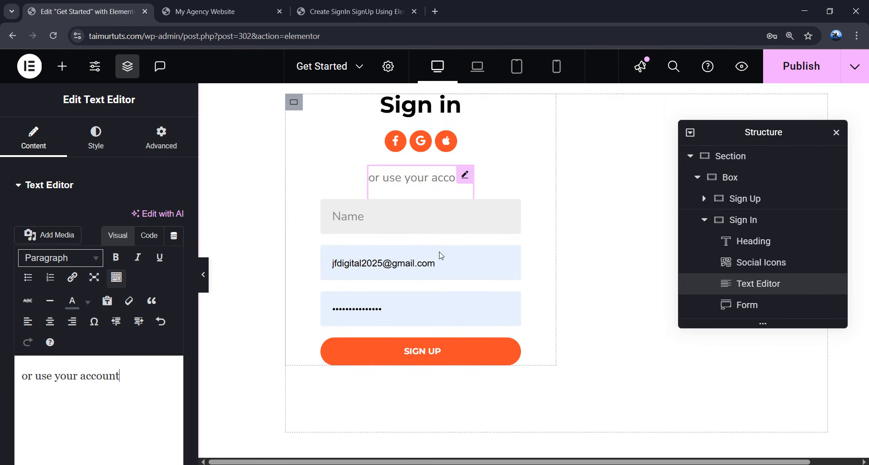
click(756, 307)
- Delete the copied form and add the Login widget, found by searching 'login', in its place
right_click(760, 310)
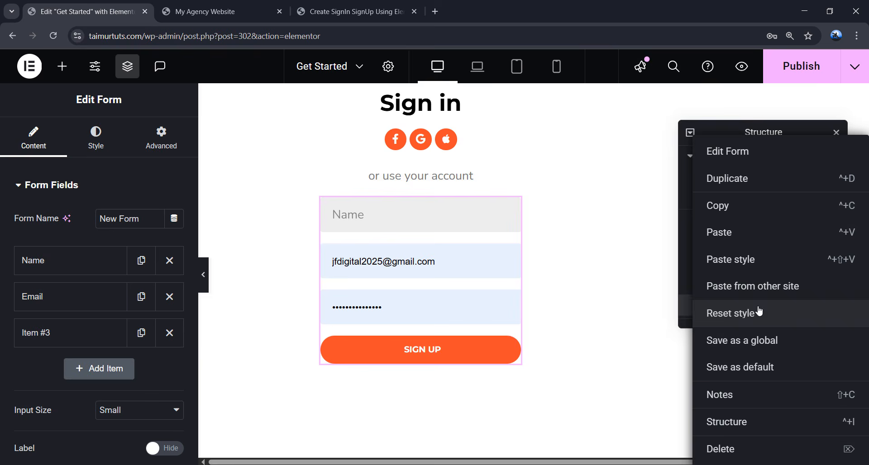
click(747, 452)
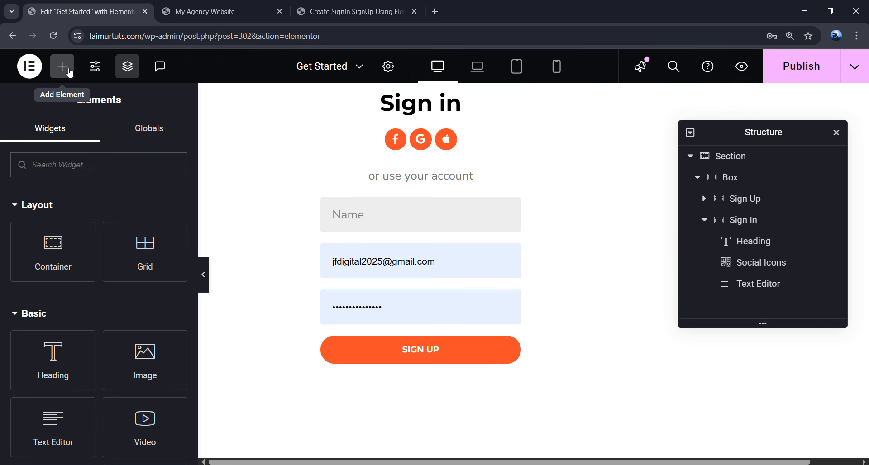
click(87, 165)
text(login)
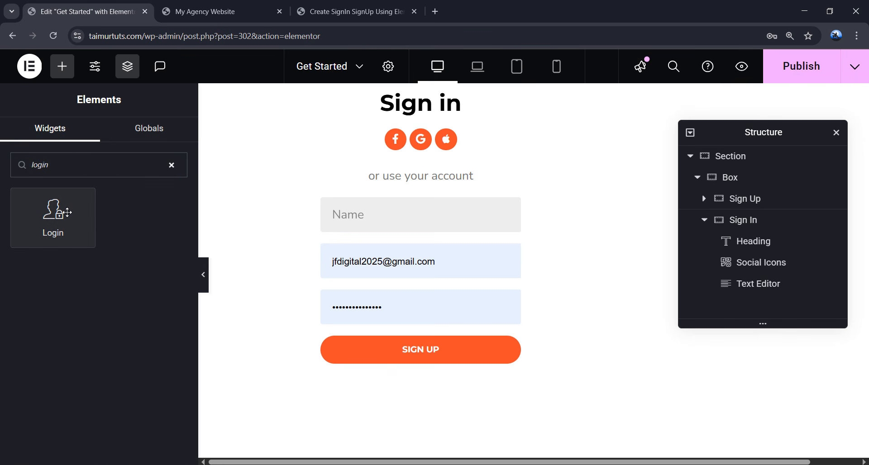
click(420, 181)
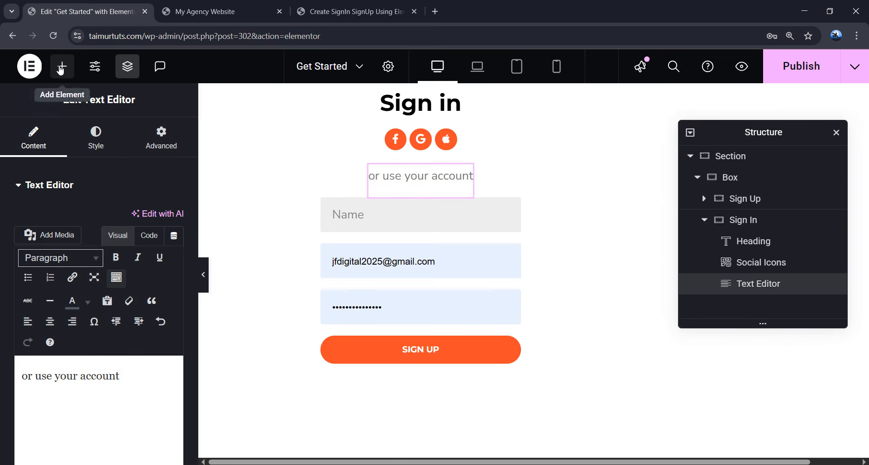
click(60, 67)
text(login)
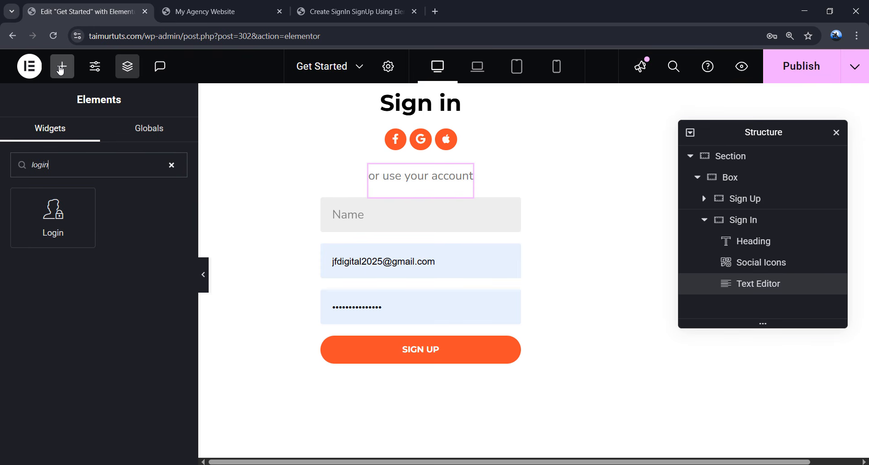
click(58, 208)
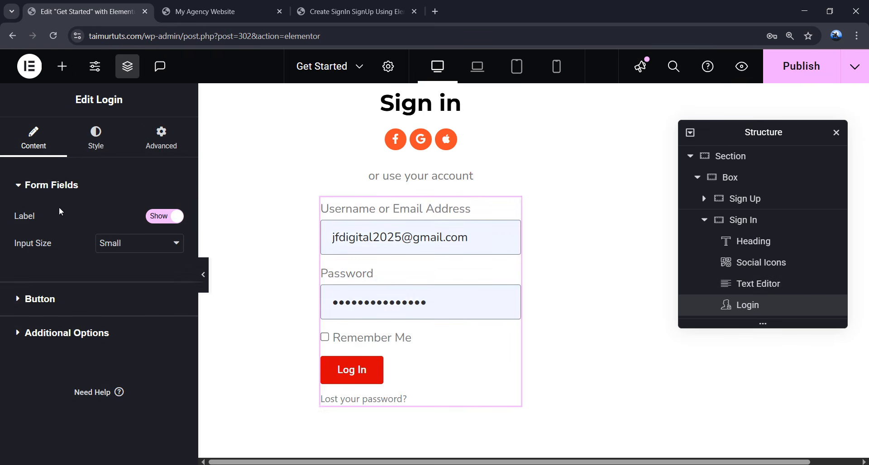
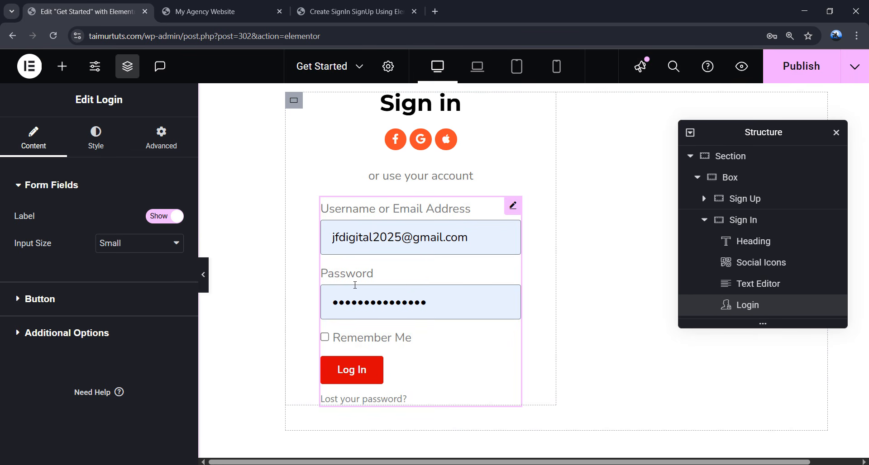
- Hide the login form's field labels and set the Log In button to Justified full width
click(161, 218)
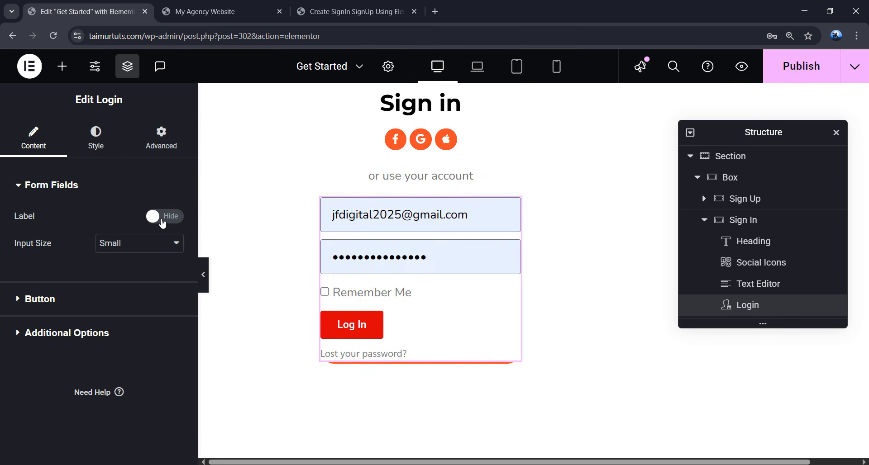
click(77, 297)
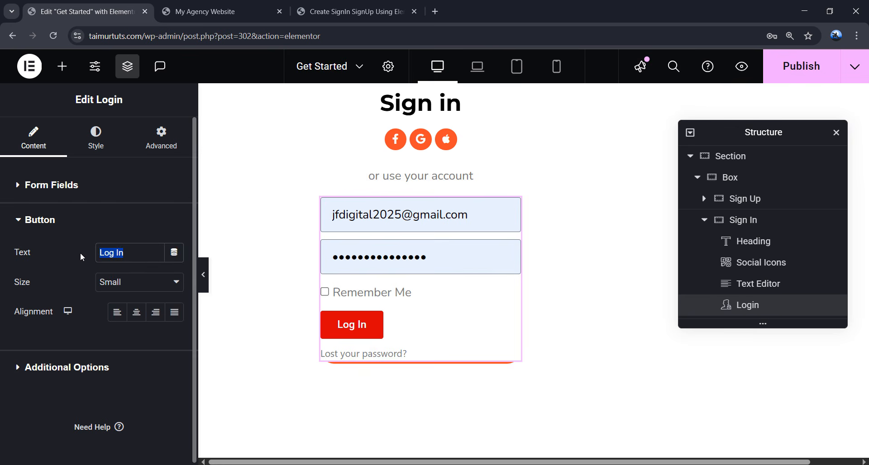
drag(127, 253, 80, 252)
click(175, 313)
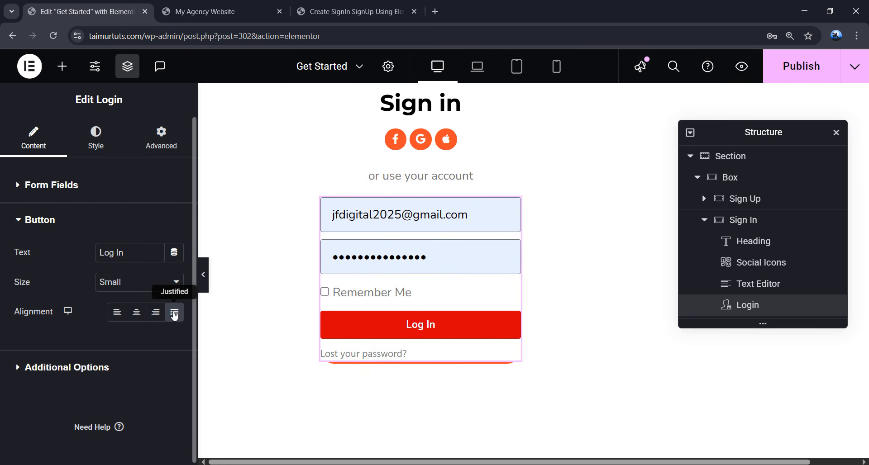
- Enable custom labels and set the username placeholder to 'Email'
click(64, 367)
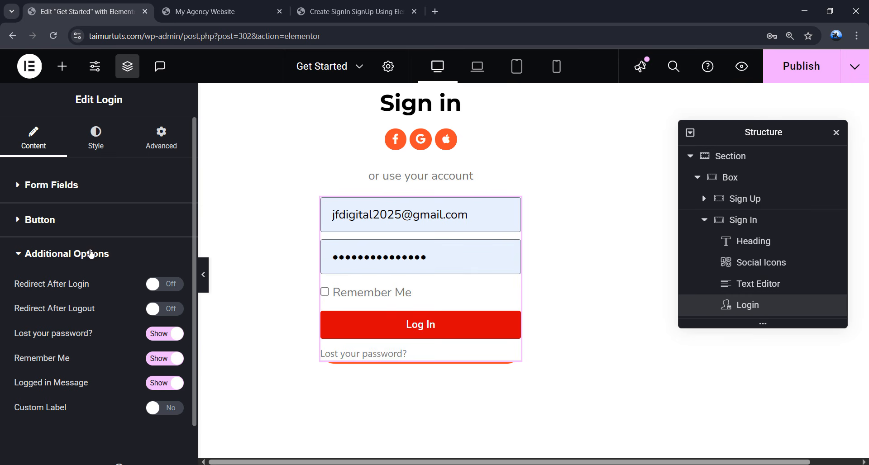
click(167, 409)
scroll(128, 370, down, 3)
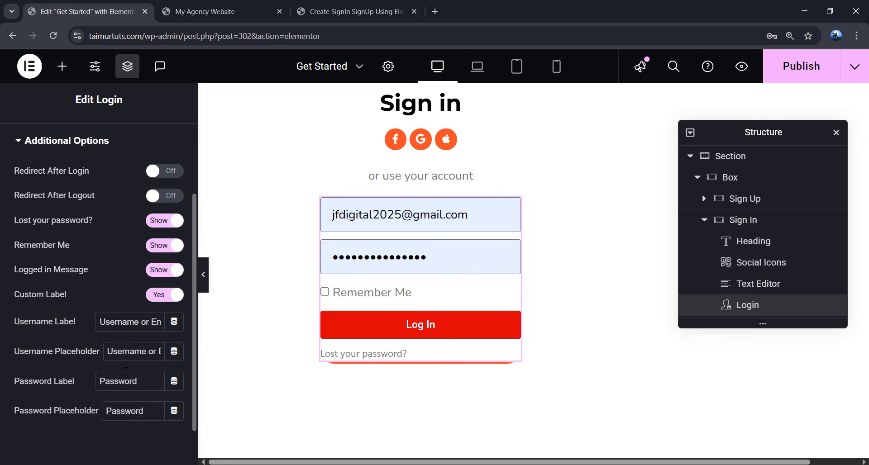
click(462, 221)
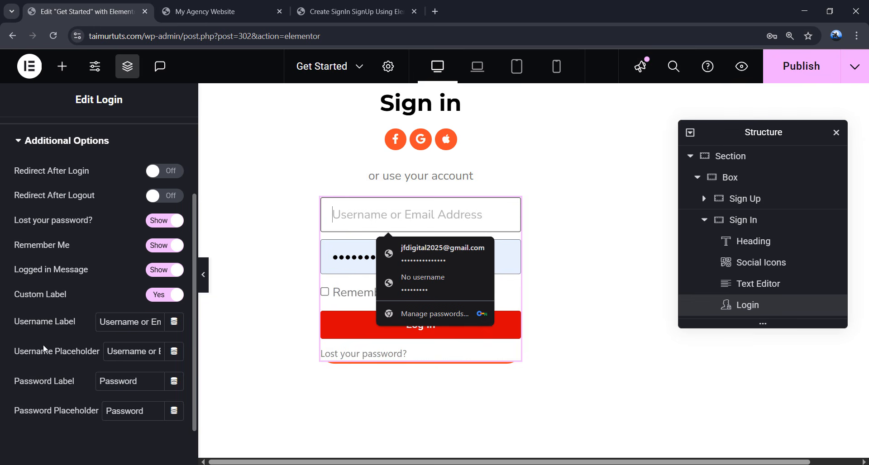
drag(24, 355, 162, 352)
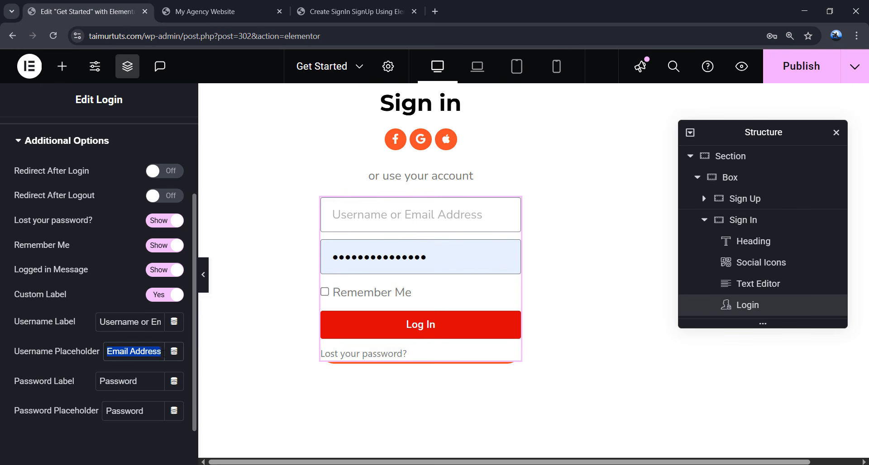
key(BackSpace)
text(Email)
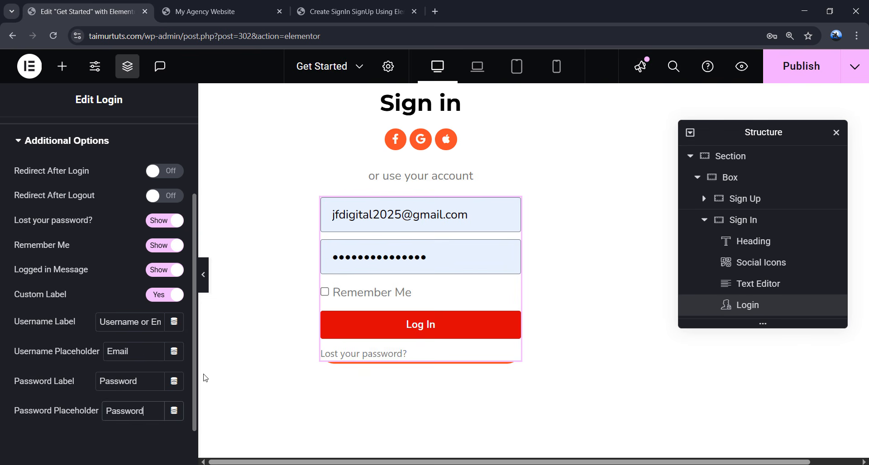
- Clear the autofilled username and password fields so their placeholders show
click(480, 219)
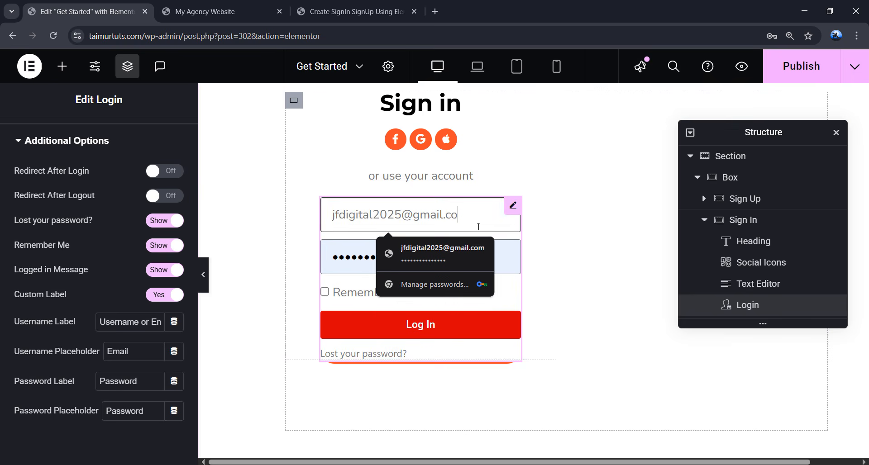
click(477, 242)
key(BackSpace)
key(BackSpace)
key(BackSpace)
key(BackSpace)
key(BackSpace)
key(BackSpace)
key(BackSpace)
key(BackSpace)
key(BackSpace)
key(BackSpace)
key(BackSpace)
key(BackSpace)
key(BackSpace)
key(BackSpace)
key(BackSpace)
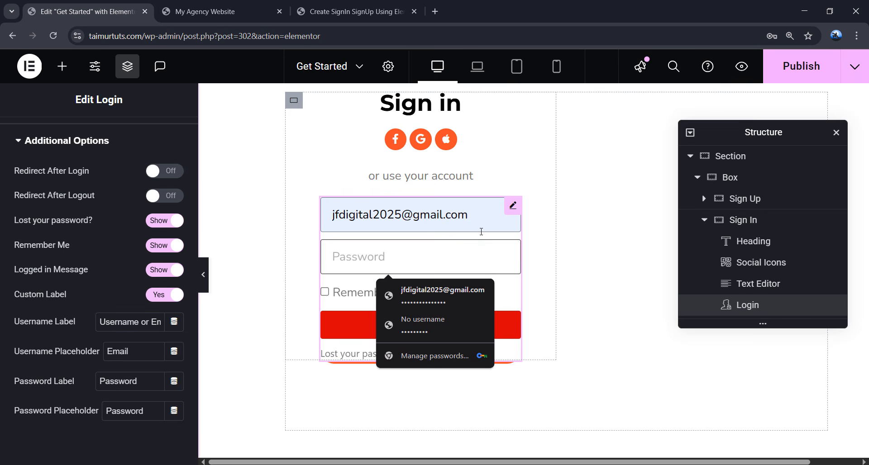
text(•)
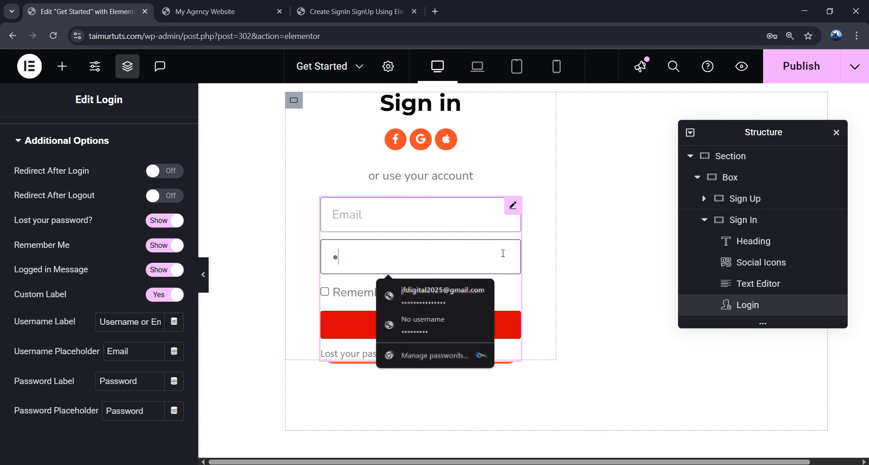
key(BackSpace)
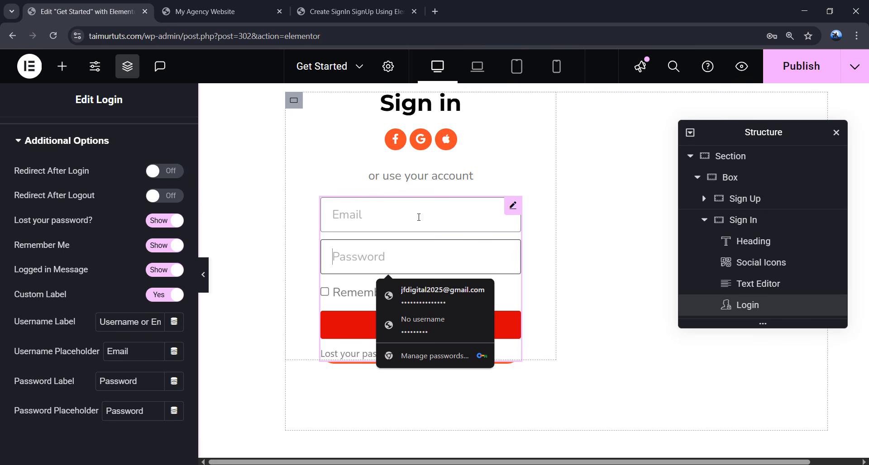
scroll(109, 271, up, 3)
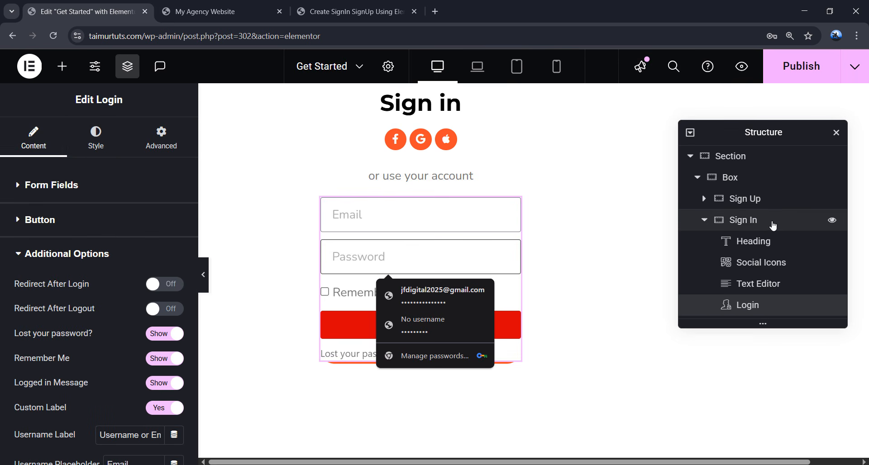
- Copy the Sign Up form widget and paste its style onto the Sign In Login widget
click(704, 199)
click(762, 294)
right_click(751, 285)
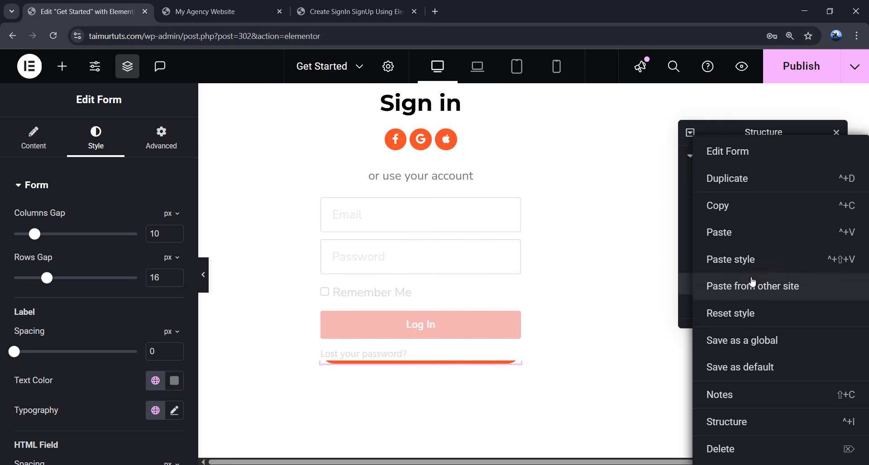
click(736, 217)
scroll(749, 244, down, 2)
click(748, 310)
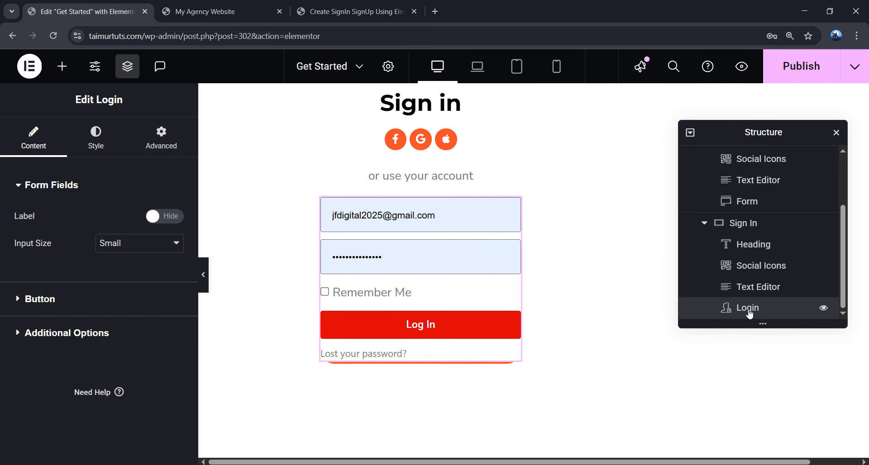
right_click(749, 313)
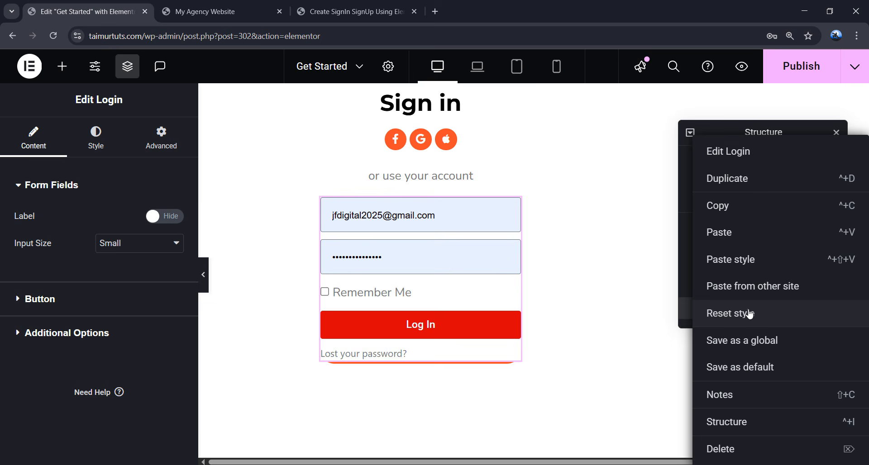
click(754, 265)
- Clear the autofilled email and password fields on the restyled login form
click(468, 217)
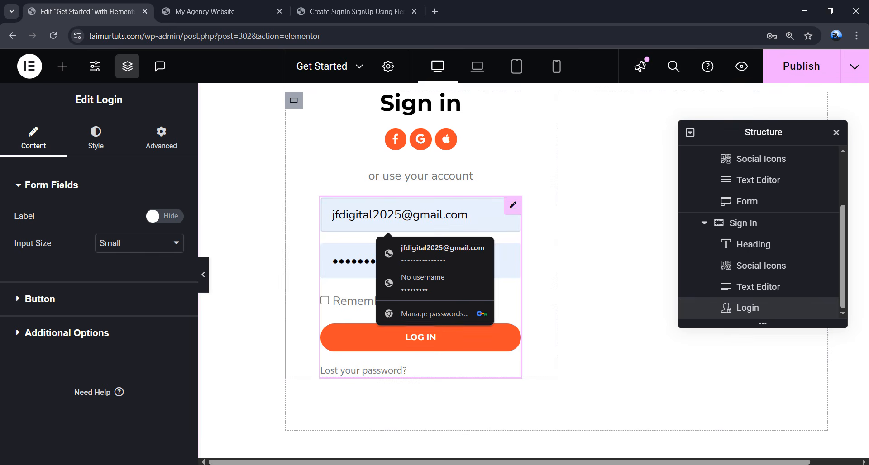
key(BackSpace)
key(BackSpace)
key(BackSpace)
key(BackSpace)
key(BackSpace)
key(BackSpace)
key(BackSpace)
key(BackSpace)
key(BackSpace)
key(BackSpace)
key(BackSpace)
key(BackSpace)
key(BackSpace)
key(BackSpace)
key(BackSpace)
key(BackSpace)
key(BackSpace)
key(BackSpace)
key(BackSpace)
key(BackSpace)
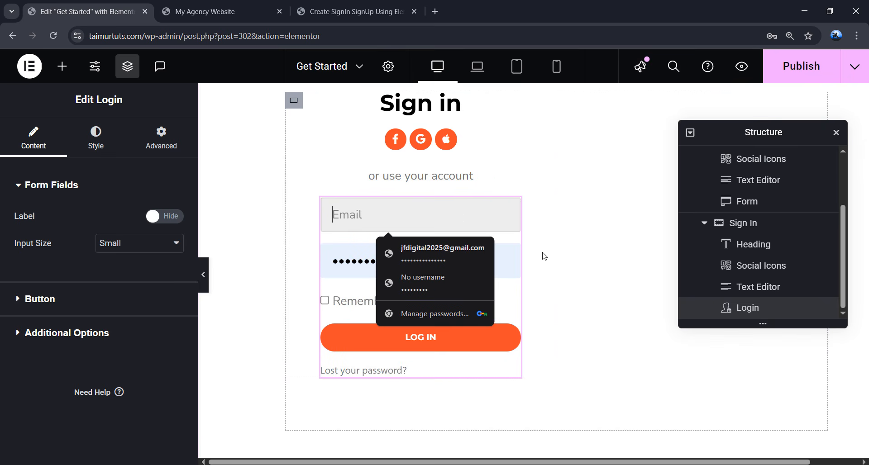
click(512, 260)
key(BackSpace)
key(BackSpace)
key(BackSpace)
key(BackSpace)
key(BackSpace)
key(BackSpace)
key(BackSpace)
key(BackSpace)
key(BackSpace)
key(BackSpace)
key(BackSpace)
key(BackSpace)
key(BackSpace)
key(BackSpace)
key(BackSpace)
- Check the Login widget's field border colour in Style and preview the form
click(96, 144)
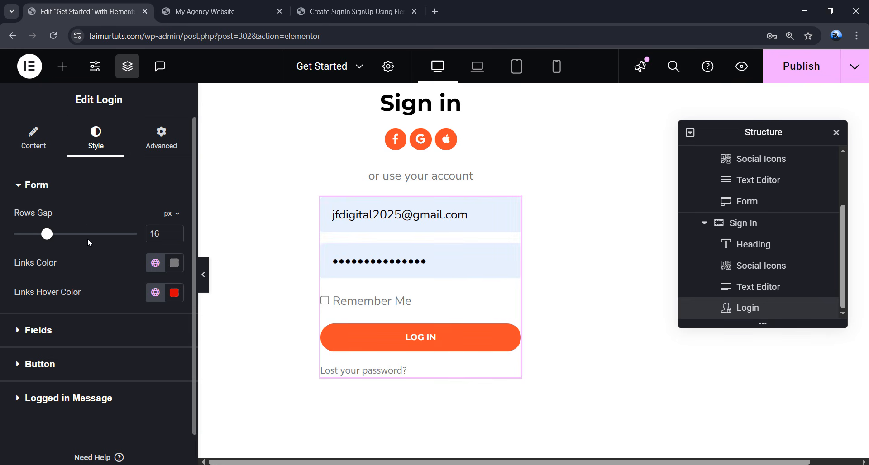
click(95, 316)
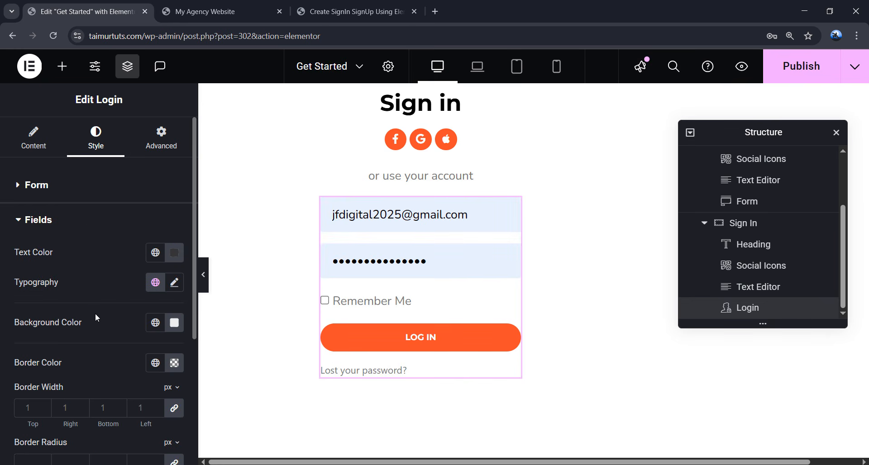
scroll(100, 311, down, 1)
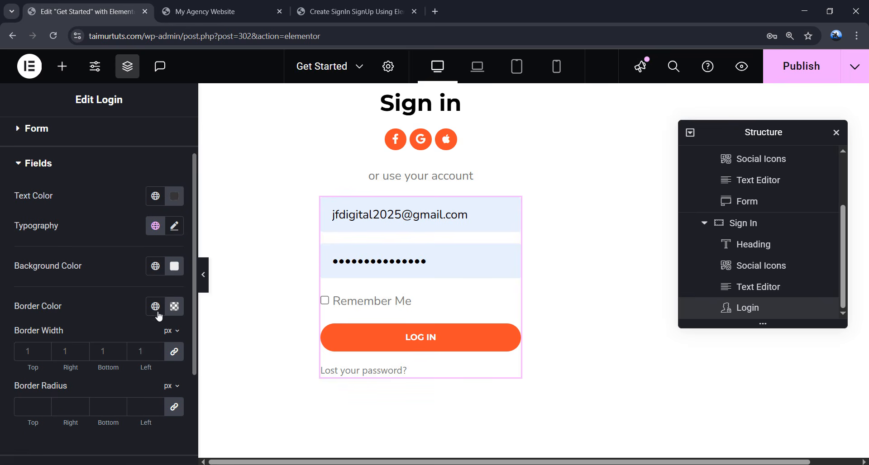
click(174, 306)
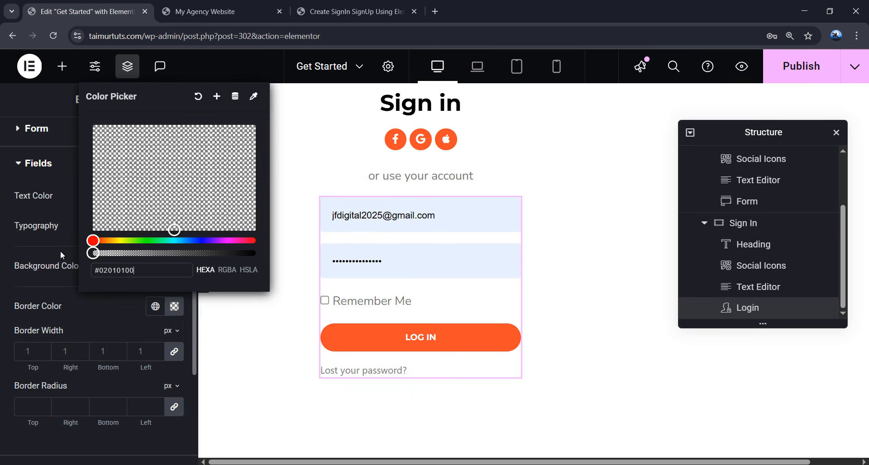
click(176, 307)
click(203, 274)
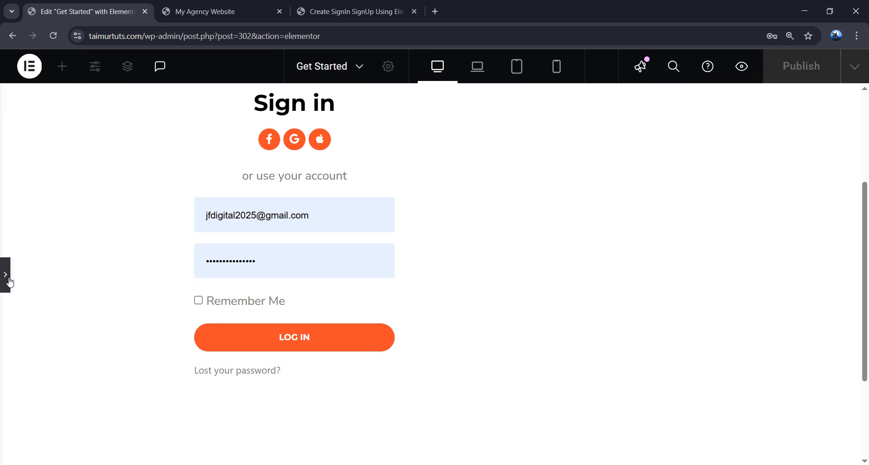
click(9, 281)
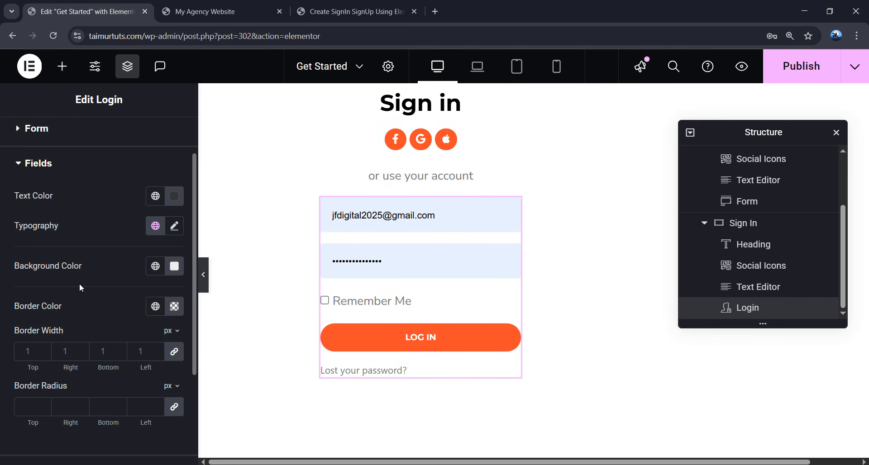
scroll(715, 224, up, 2)
- Add a container after Sign In, name it 'Overlay-container', and view the reference page
click(704, 199)
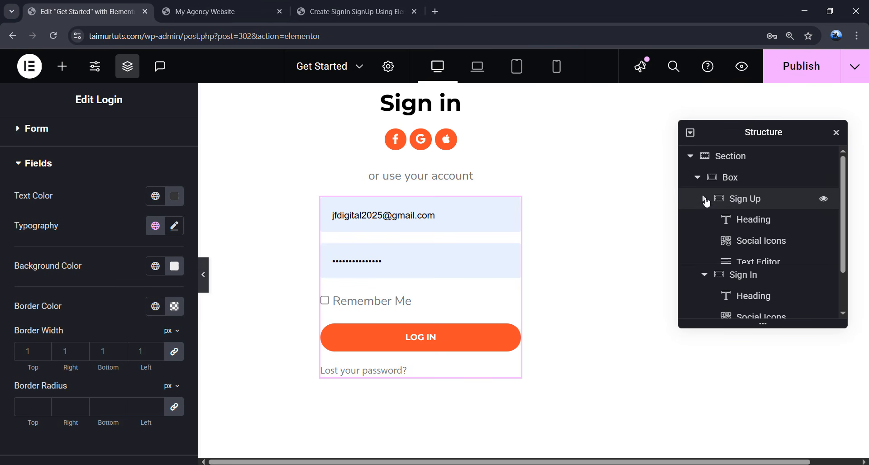
click(704, 220)
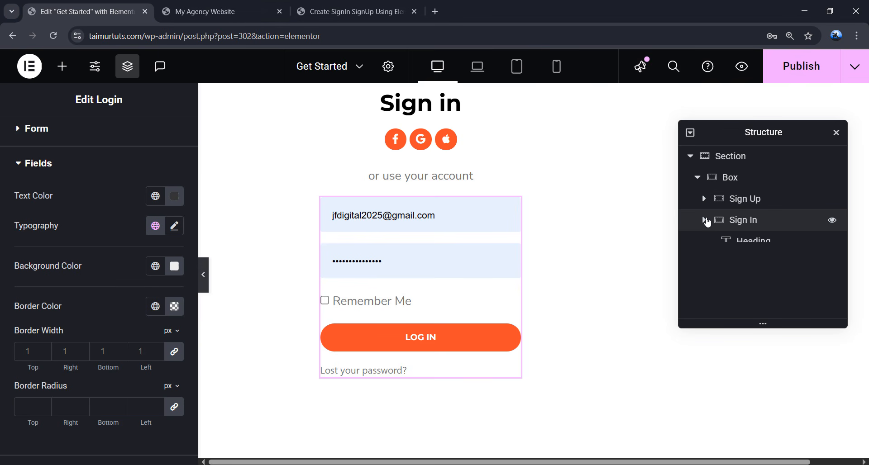
right_click(748, 226)
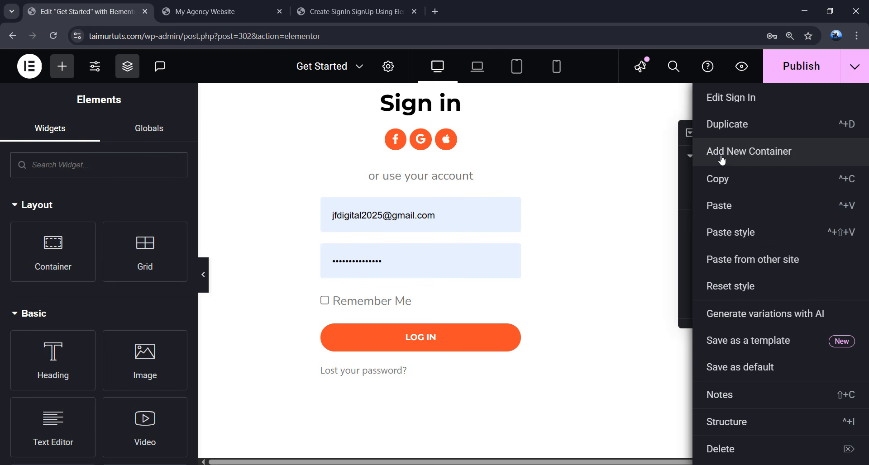
click(759, 159)
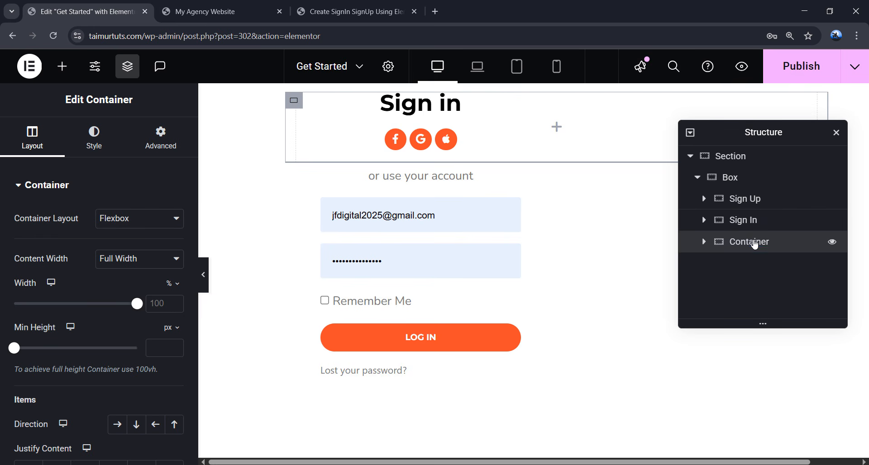
double_click(753, 245)
text(Overlay-con)
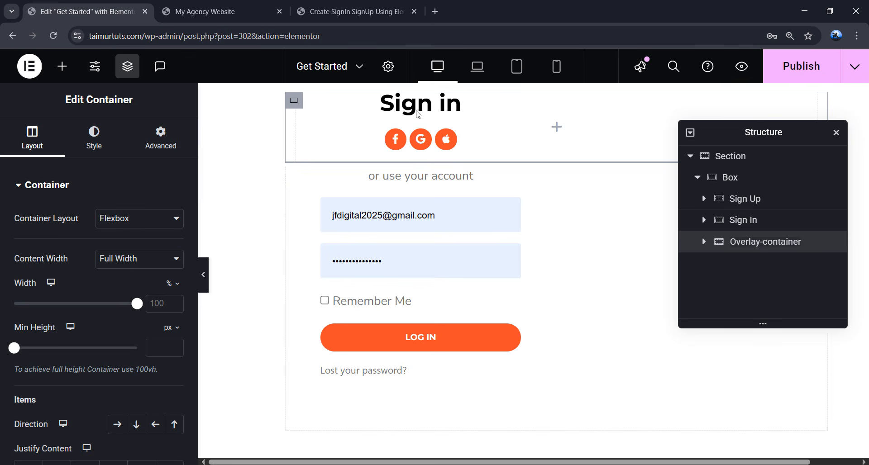
click(349, 11)
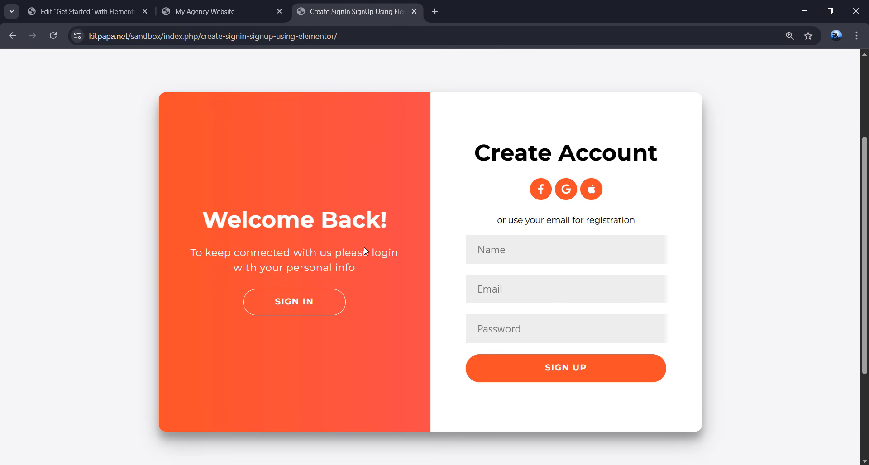
- Set Overlay-container's width to 50% and its overflow to Hidden
click(112, 6)
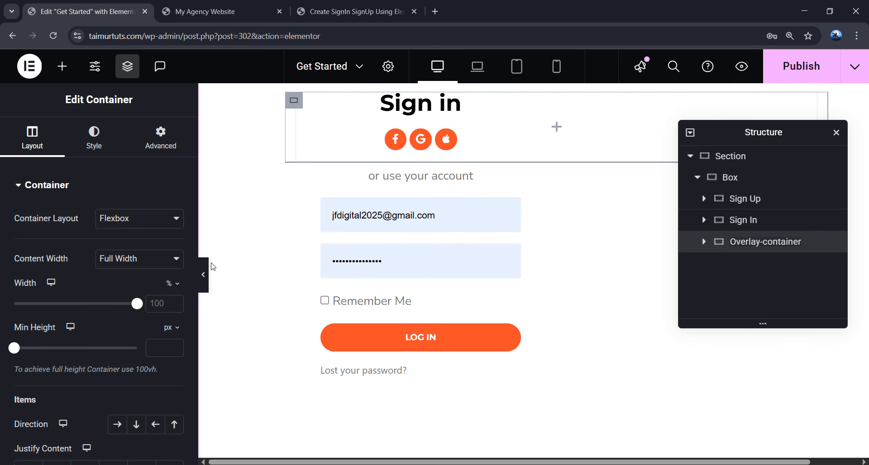
click(170, 302)
text(50)
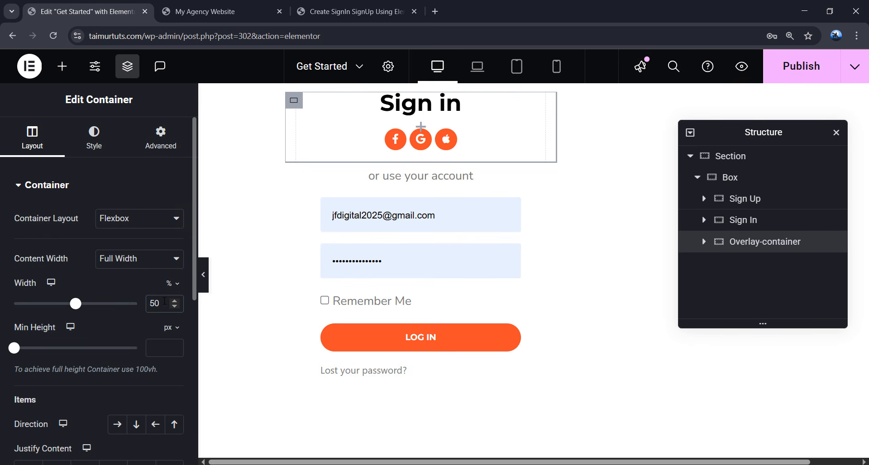
scroll(80, 337, down, 6)
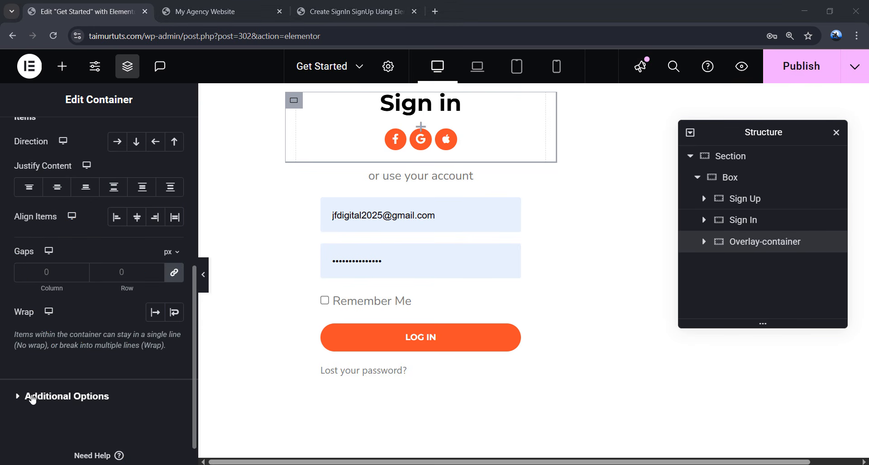
click(32, 398)
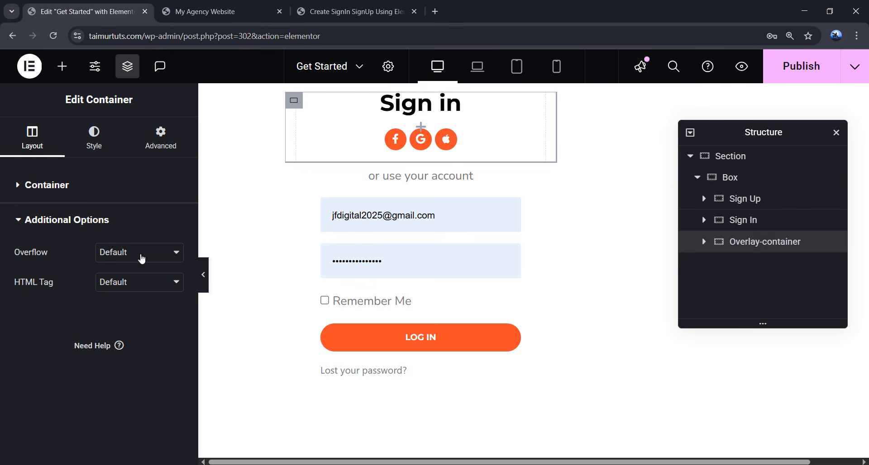
click(140, 255)
click(121, 285)
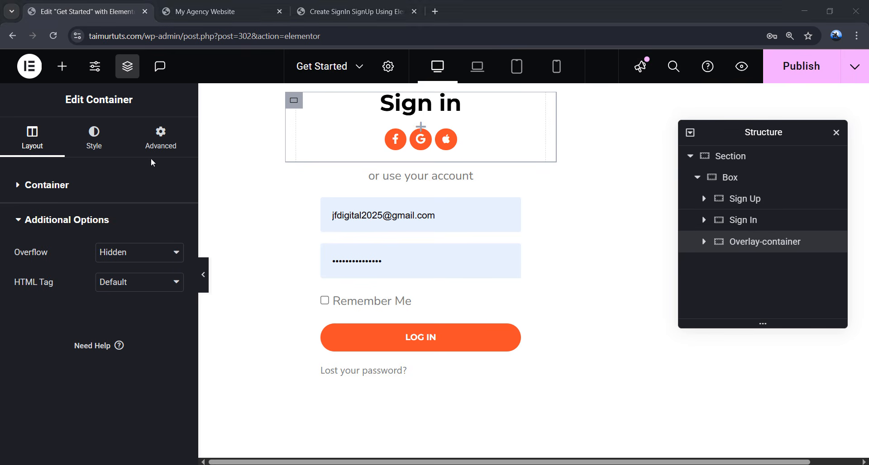
- Give Overlay-container 0 padding and Absolute positioning
click(129, 152)
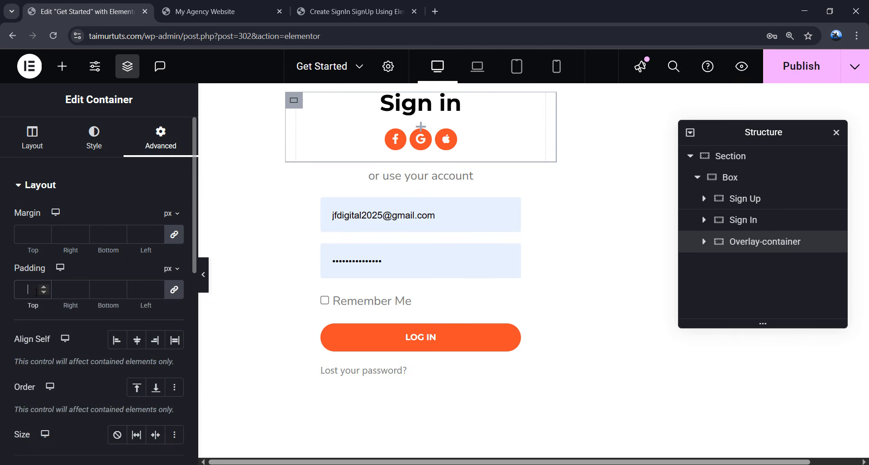
text(0)
scroll(33, 312, down, 4)
click(118, 312)
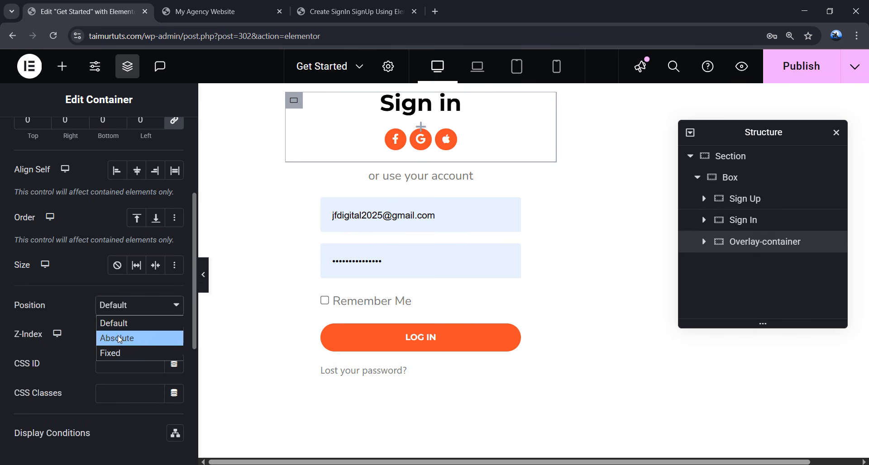
click(116, 337)
scroll(104, 324, down, 4)
scroll(104, 324, down, 1)
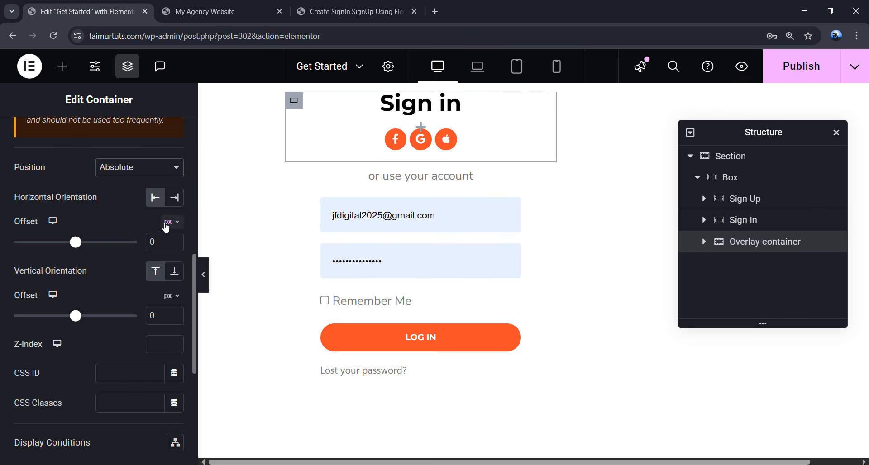
- Set the horizontal offset to 50% and the z-index to 10
click(170, 221)
click(168, 243)
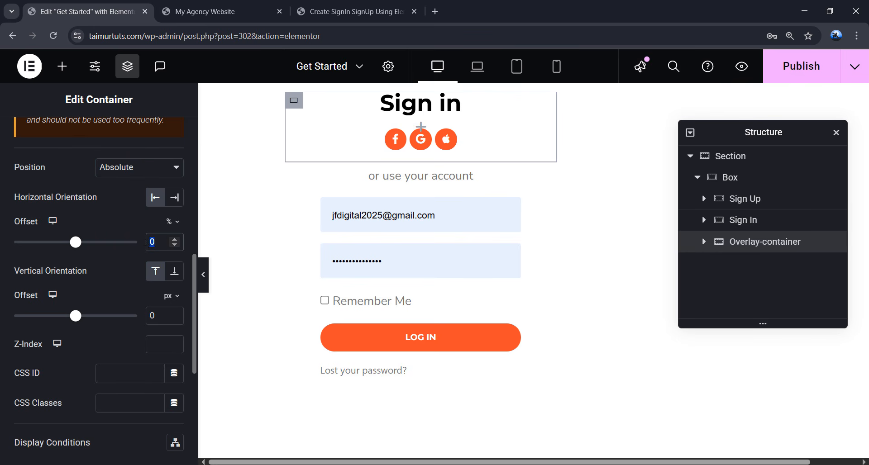
text(50)
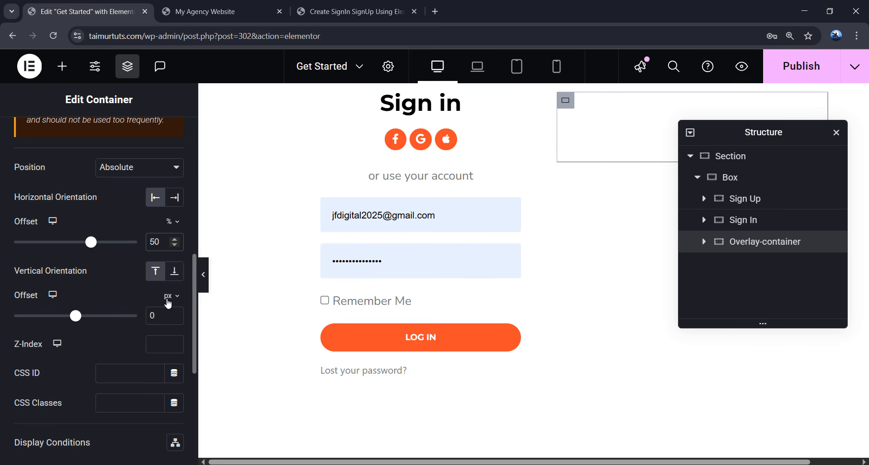
click(161, 315)
click(160, 342)
double_click(161, 344)
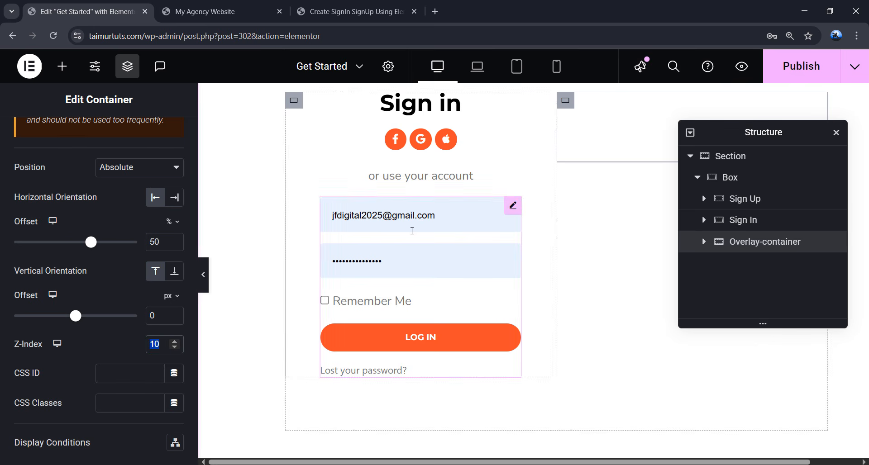
- Slide the reference form between its Sign in and Create Account sides
click(327, 16)
click(308, 297)
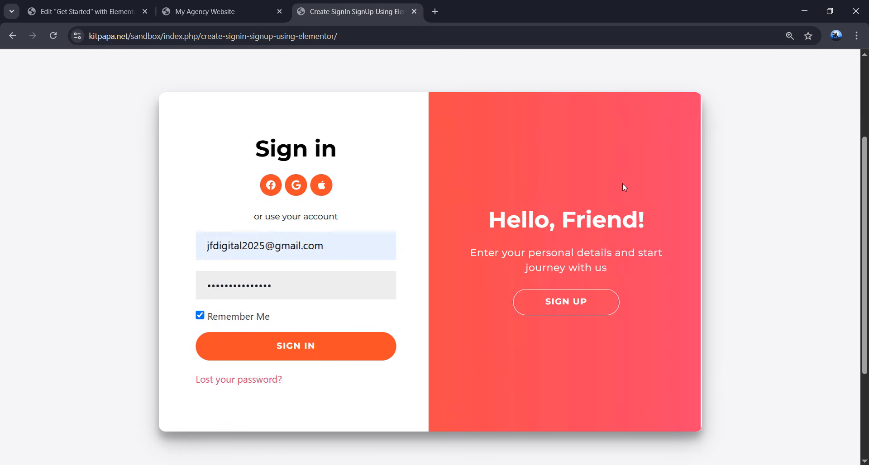
click(630, 180)
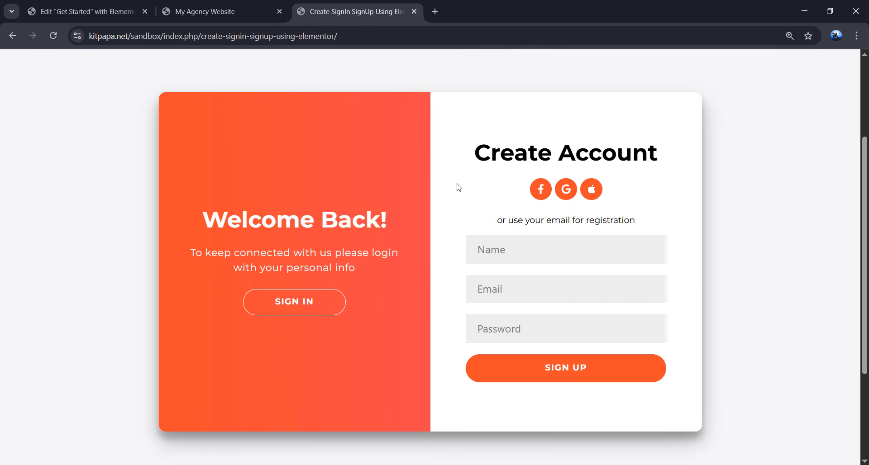
click(115, 10)
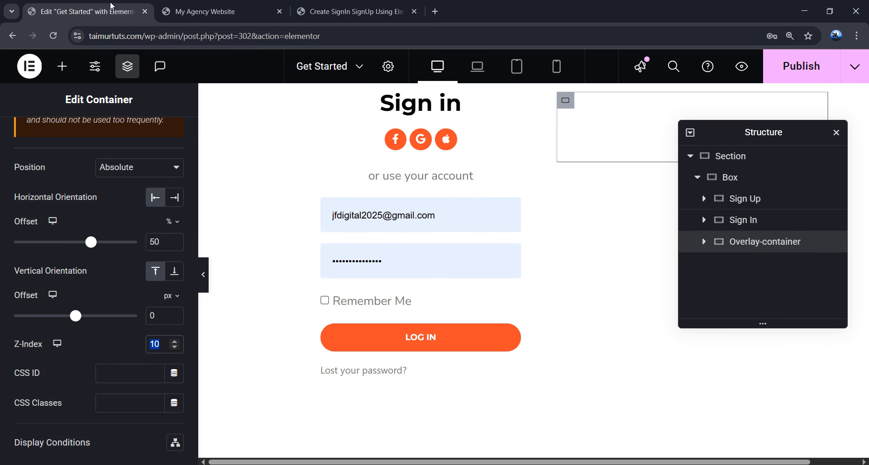
- Add a container inside Overlay-container and name it 'Overlay'
drag(752, 140, 754, 212)
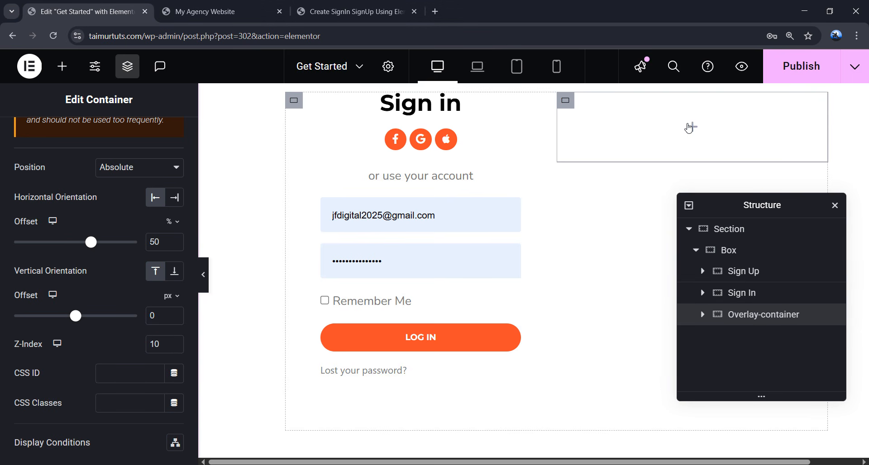
click(691, 127)
drag(52, 244, 711, 137)
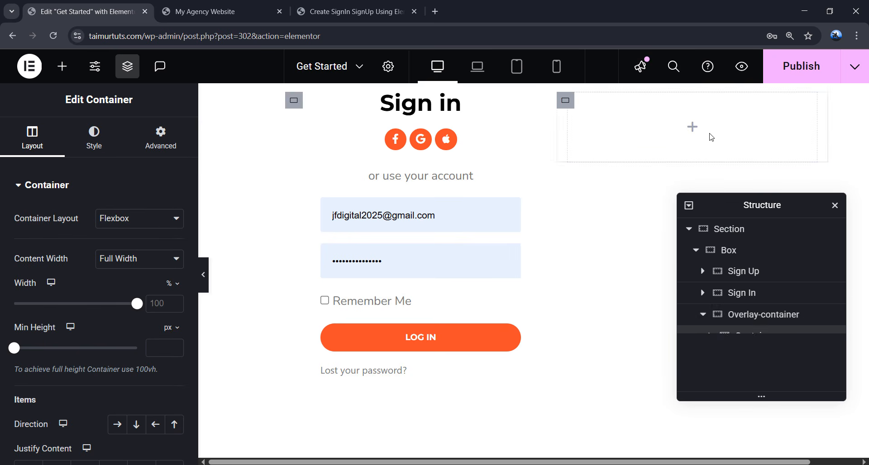
double_click(751, 336)
text(Overlay)
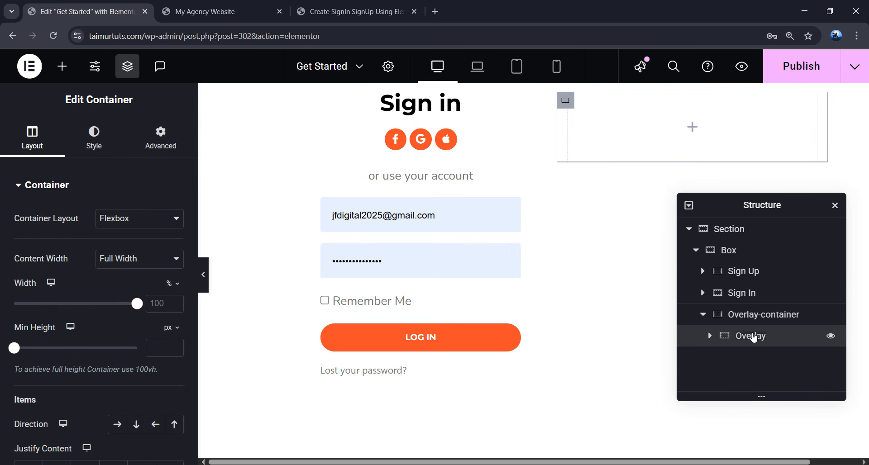
click(779, 340)
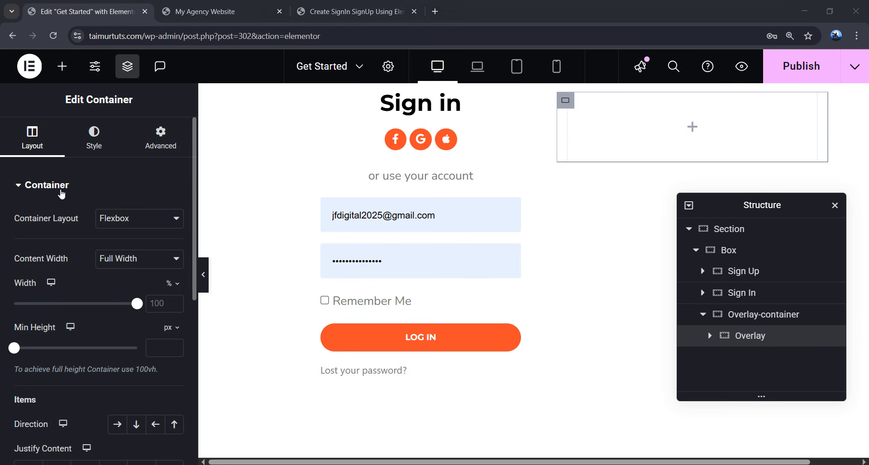
- Give the Overlay container a classic #ff416c pink background
click(101, 150)
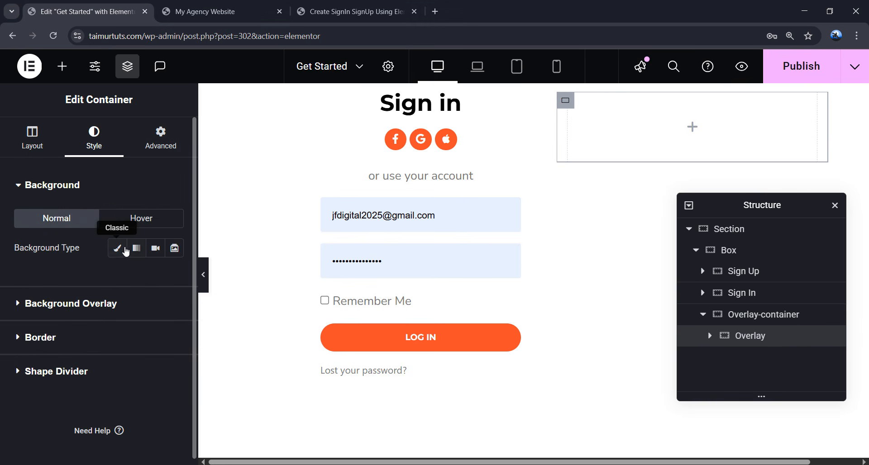
click(117, 248)
click(170, 283)
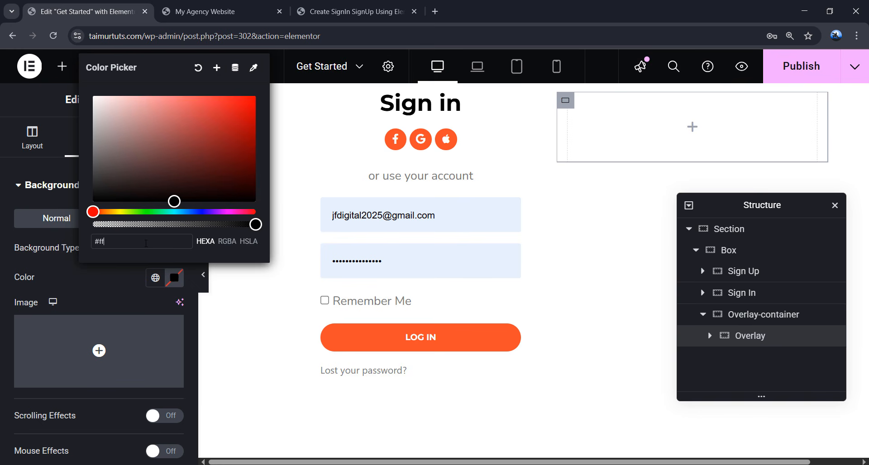
text(416c)
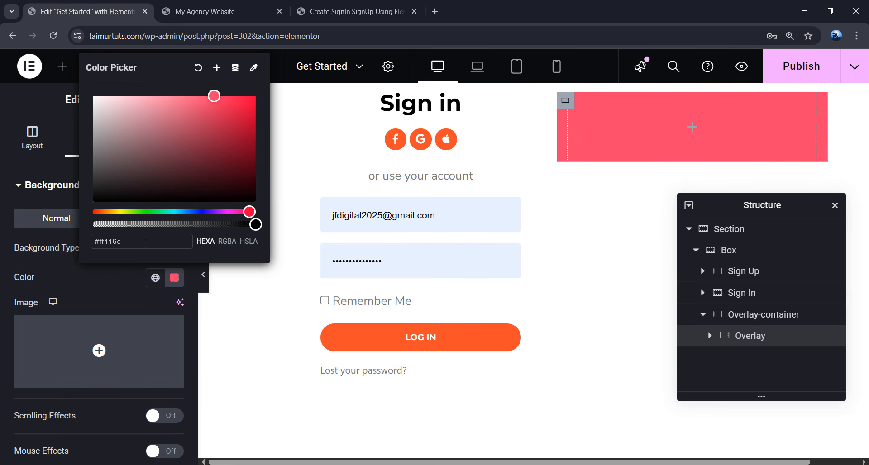
click(123, 288)
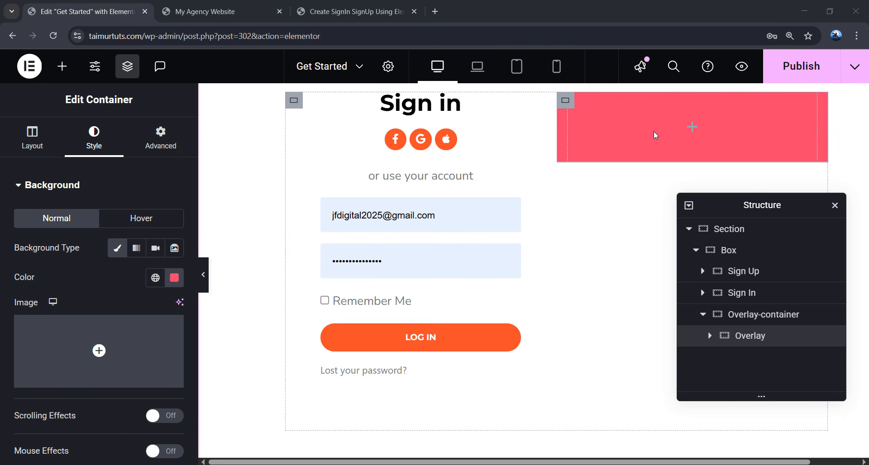
- Add a container named 'Left panel' inside the Overlay container
click(692, 127)
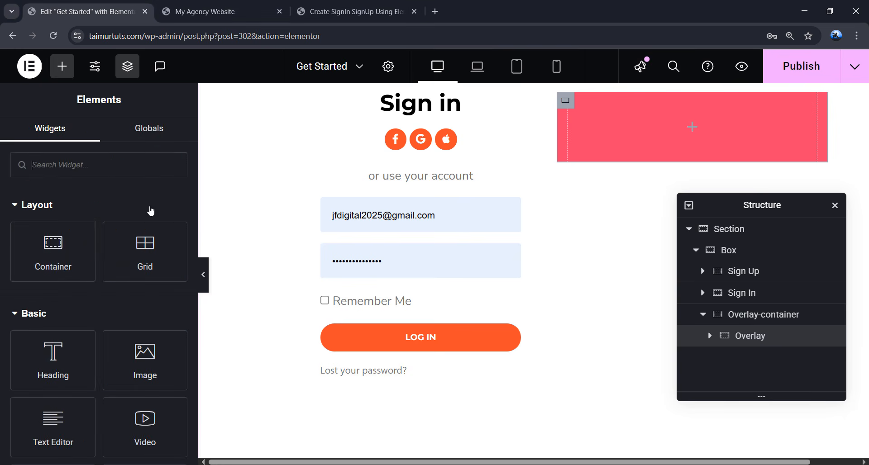
drag(53, 249, 675, 144)
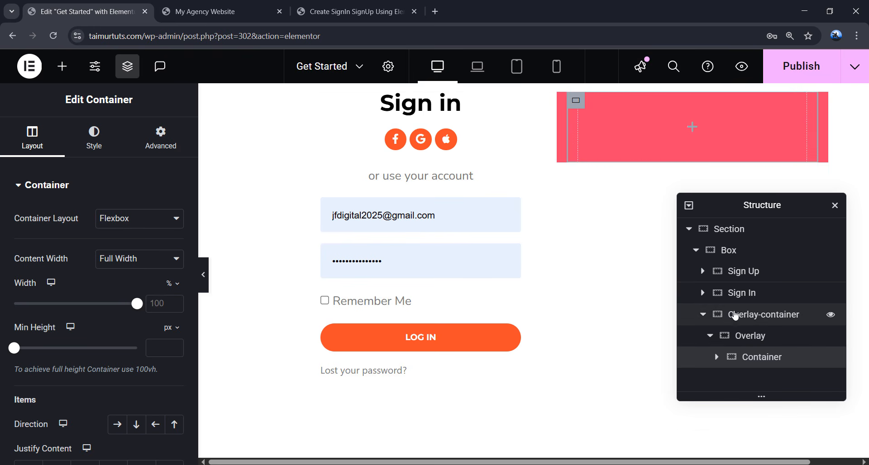
double_click(761, 357)
text(Left panel)
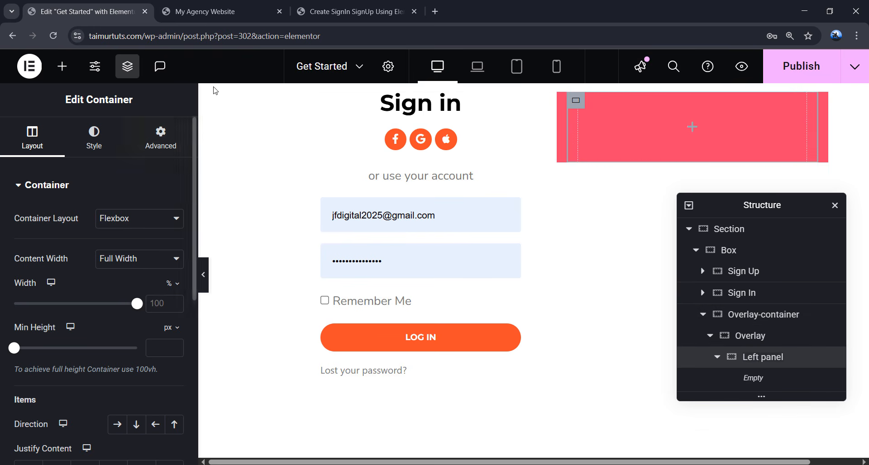
click(353, 11)
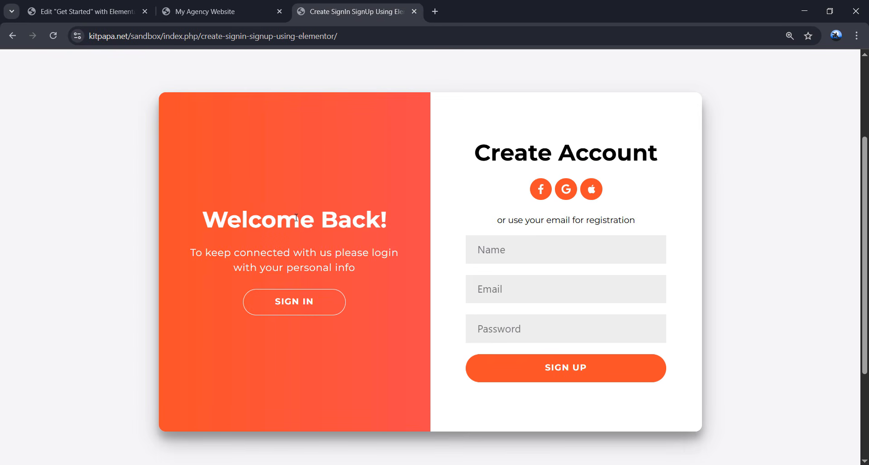
- Compare the reference form's 'Welcome Back!' and 'Hello, Friend!' panels by sliding between sides
drag(297, 219, 373, 315)
click(344, 320)
click(335, 304)
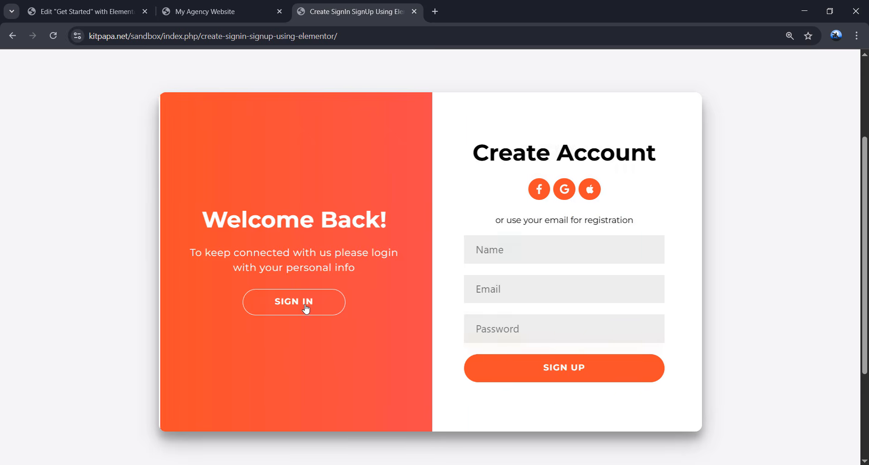
drag(517, 240, 610, 325)
click(609, 325)
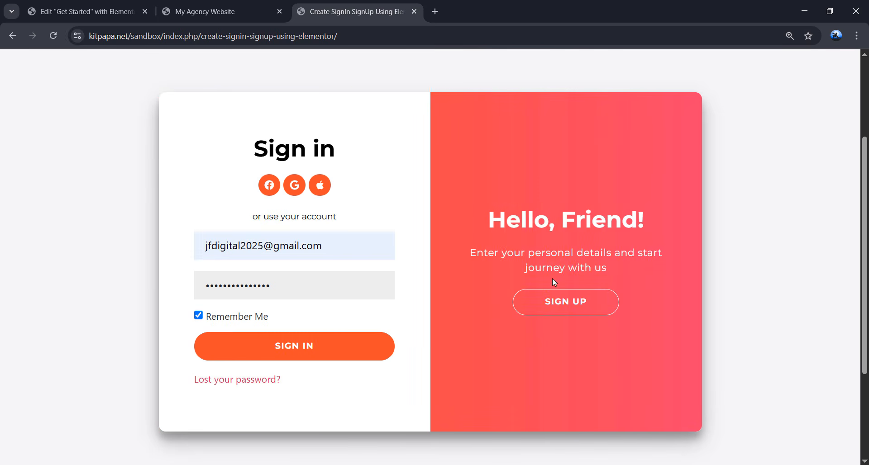
click(580, 306)
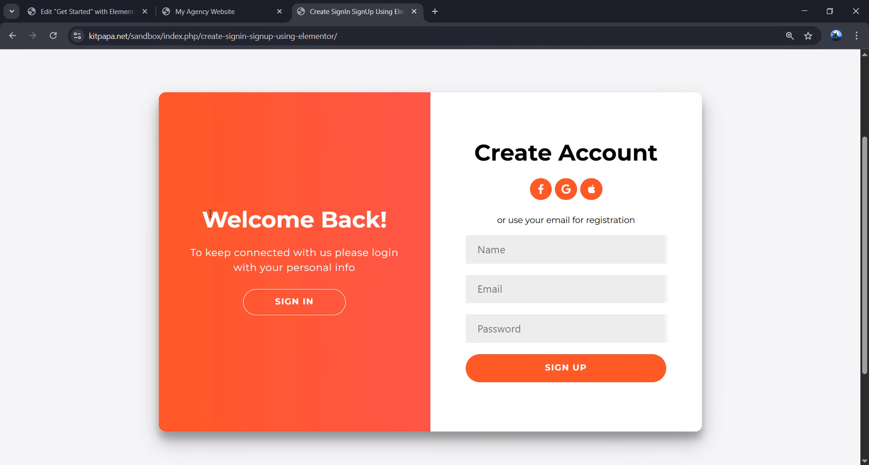
drag(210, 213, 380, 317)
click(381, 316)
click(84, 11)
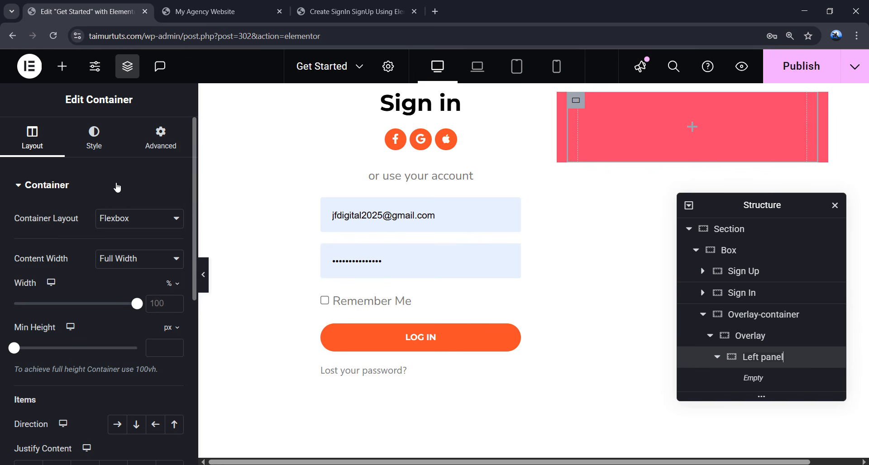
- Set the Left panel's width to 50% and centre its content vertically and horizontally
click(150, 303)
text(50)
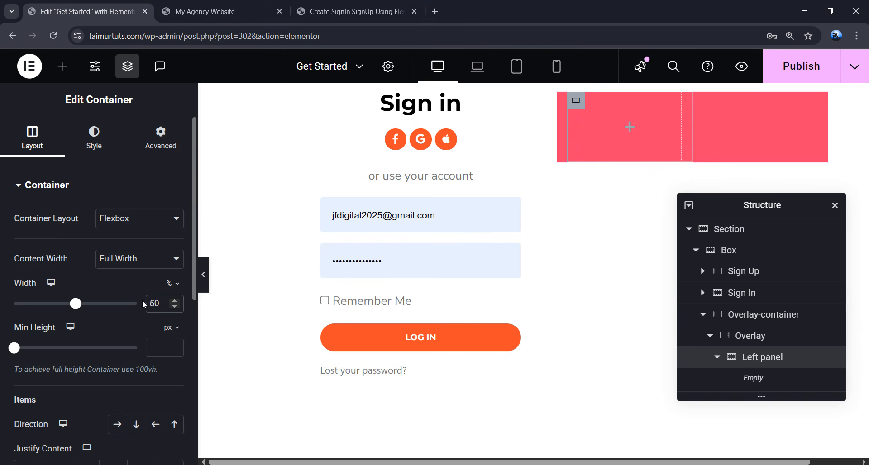
scroll(68, 362, down, 3)
click(58, 359)
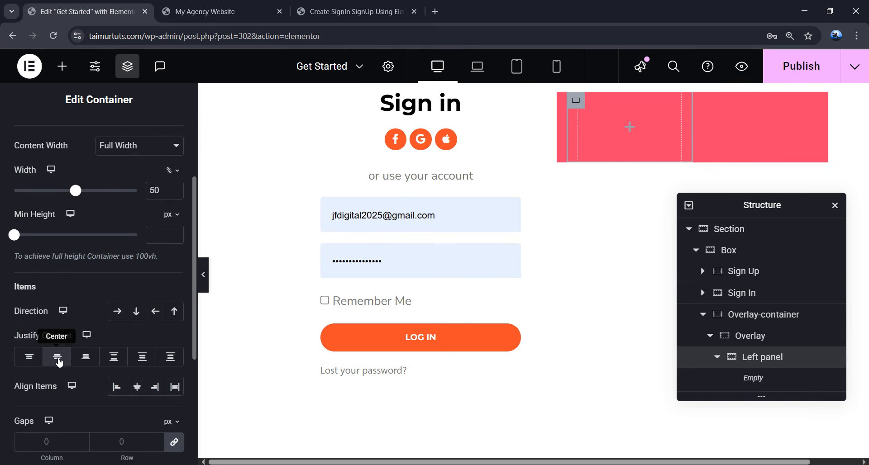
click(137, 389)
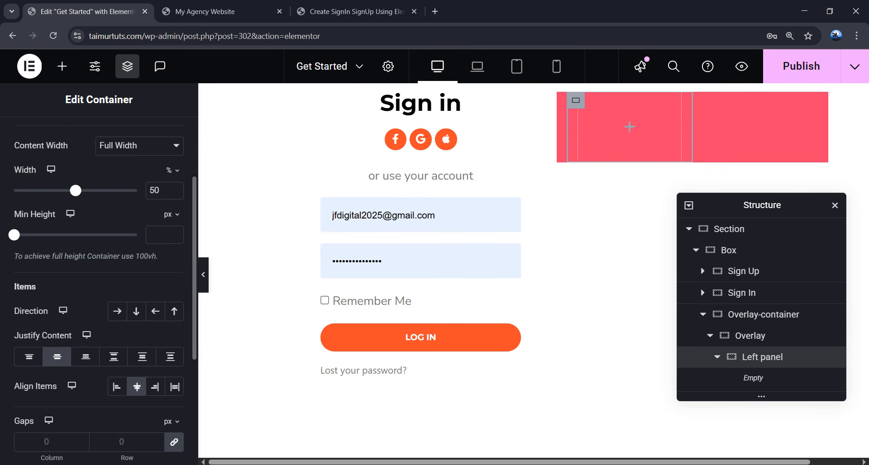
scroll(98, 272, up, 5)
- Unlink the Left panel's padding and set right and left padding to 40
click(146, 148)
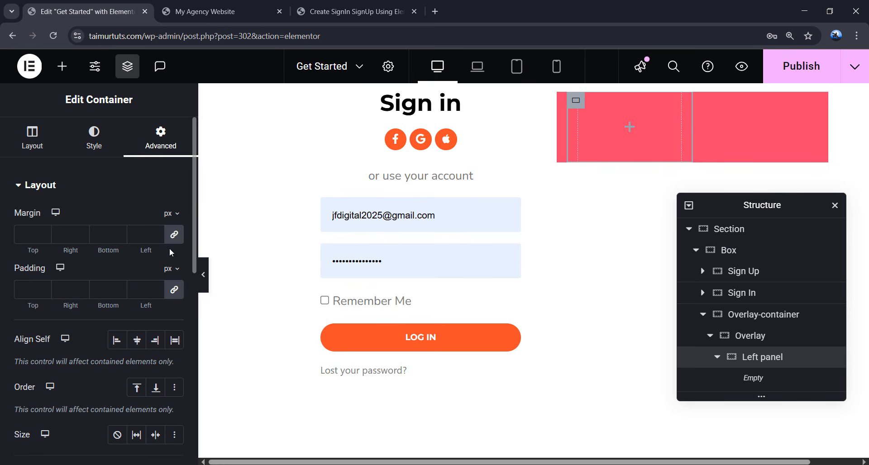
click(174, 290)
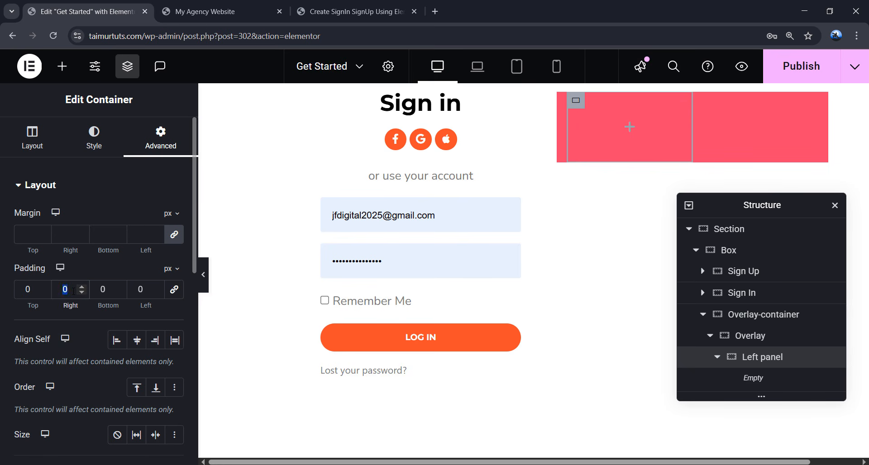
click(73, 291)
text(40)
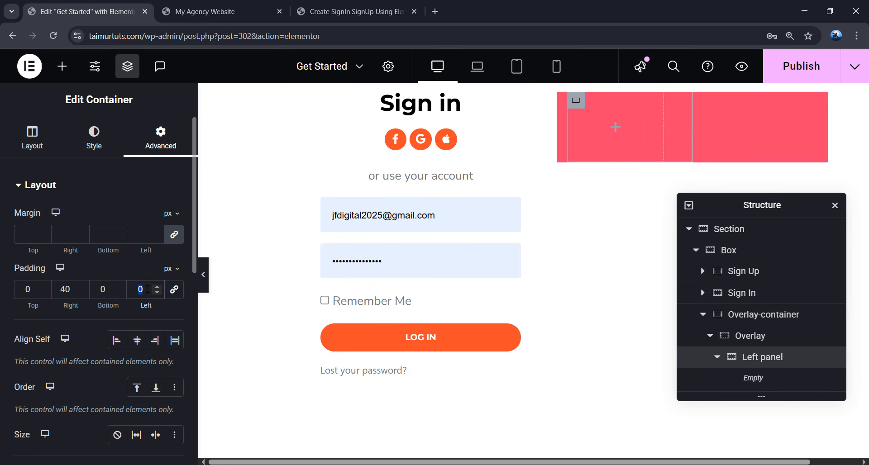
click(147, 289)
text(40)
- Try Absolute positioning on the Left panel, then return it to Default
scroll(118, 276, down, 3)
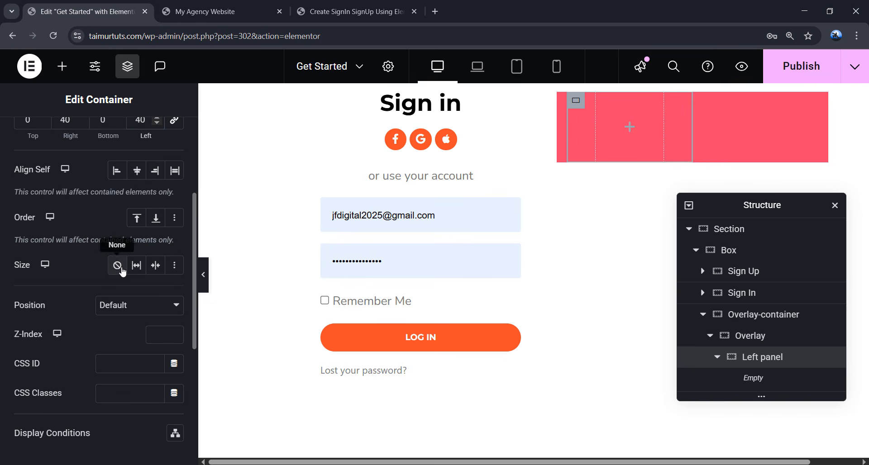
click(120, 306)
click(118, 339)
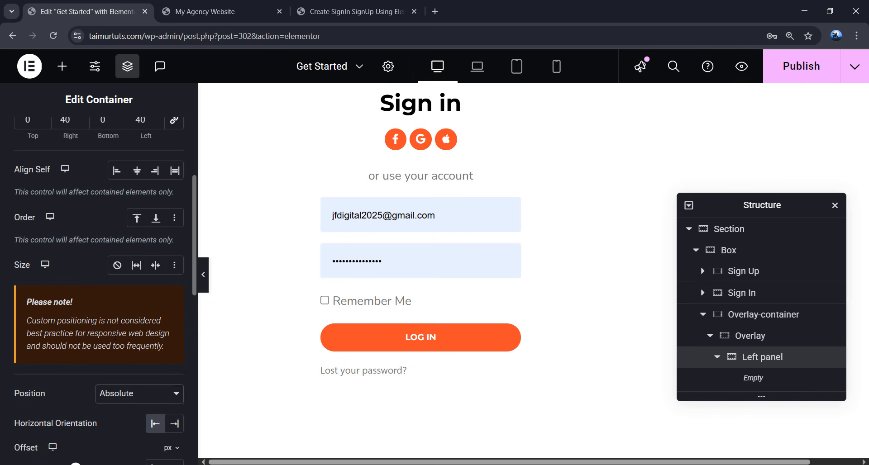
scroll(160, 322, down, 2)
scroll(158, 321, down, 1)
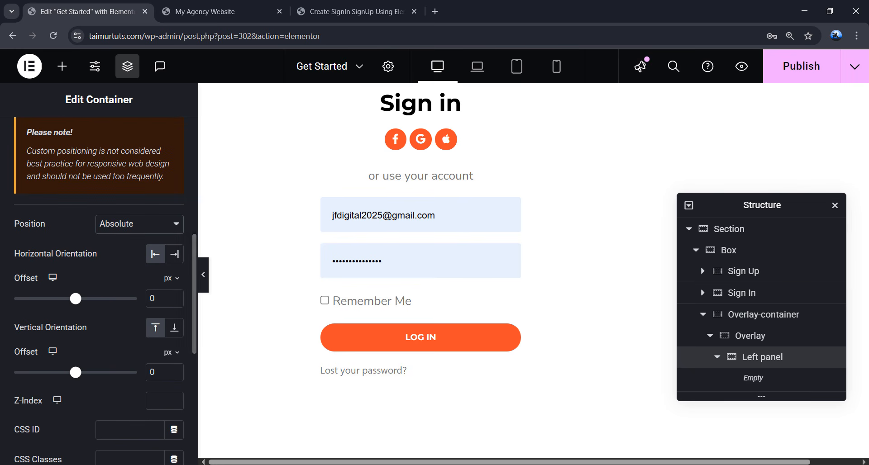
scroll(102, 300, up, 3)
scroll(102, 300, down, 1)
scroll(597, 296, up, 3)
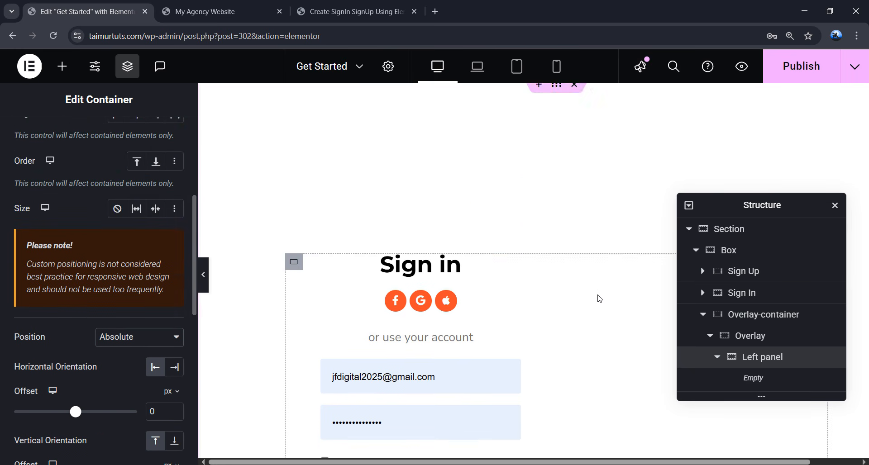
scroll(597, 295, down, 2)
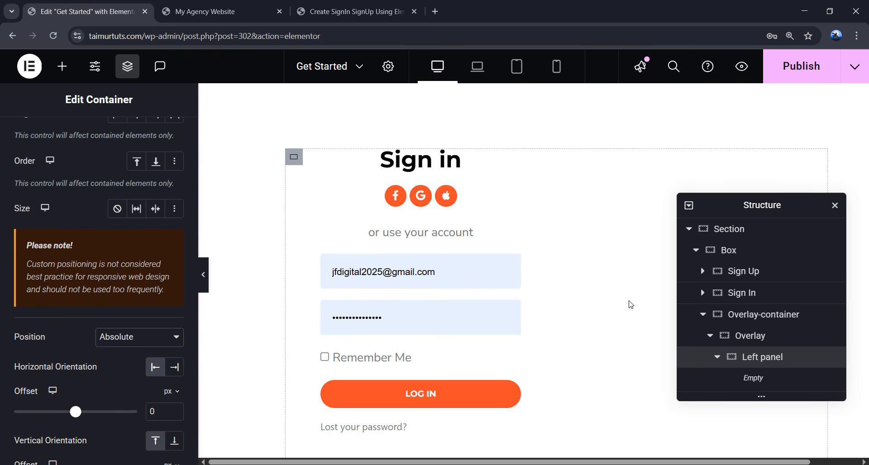
click(148, 337)
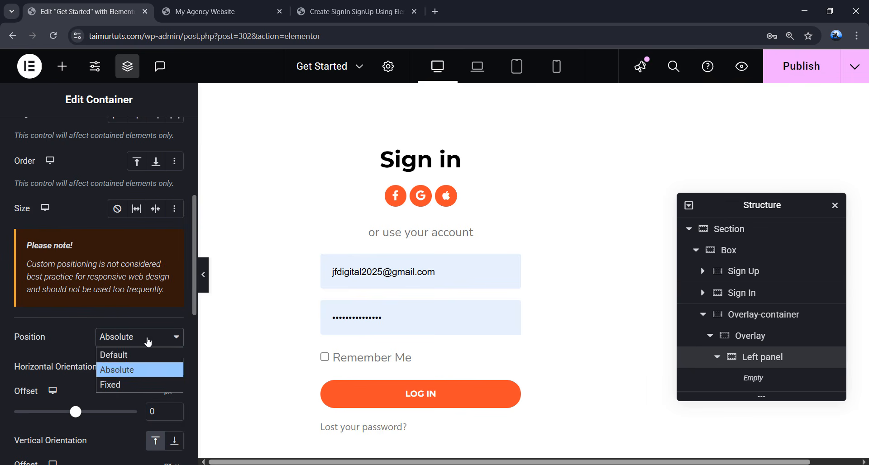
click(130, 355)
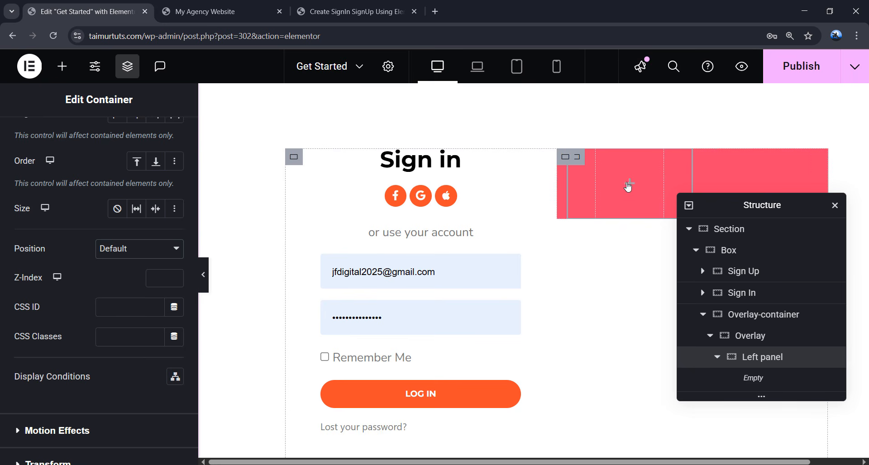
click(630, 185)
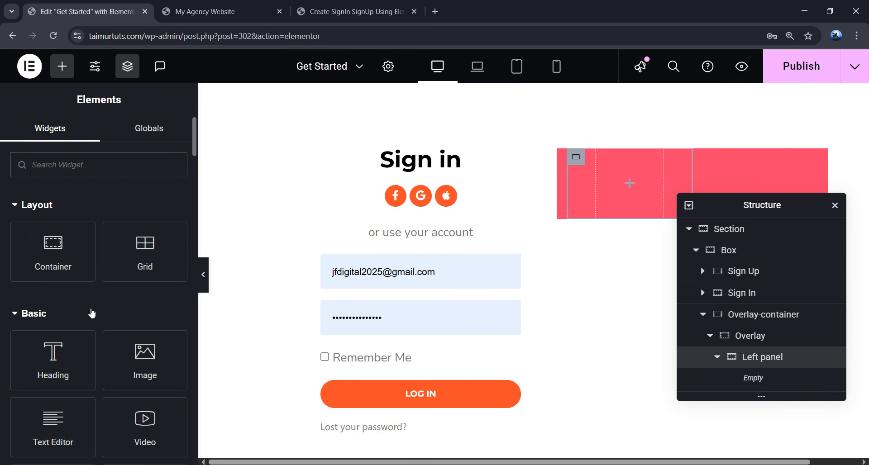
- Add a 'Welcome Back!' heading to the Left panel and centre it
drag(53, 358, 621, 189)
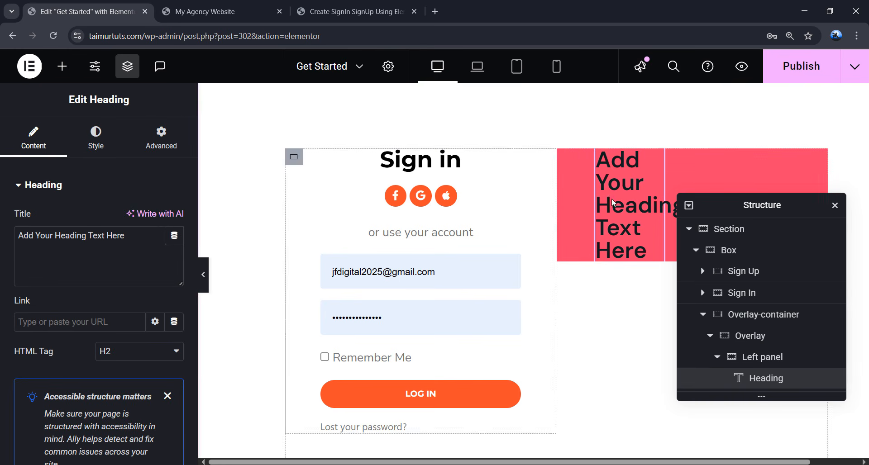
drag(125, 236, 17, 237)
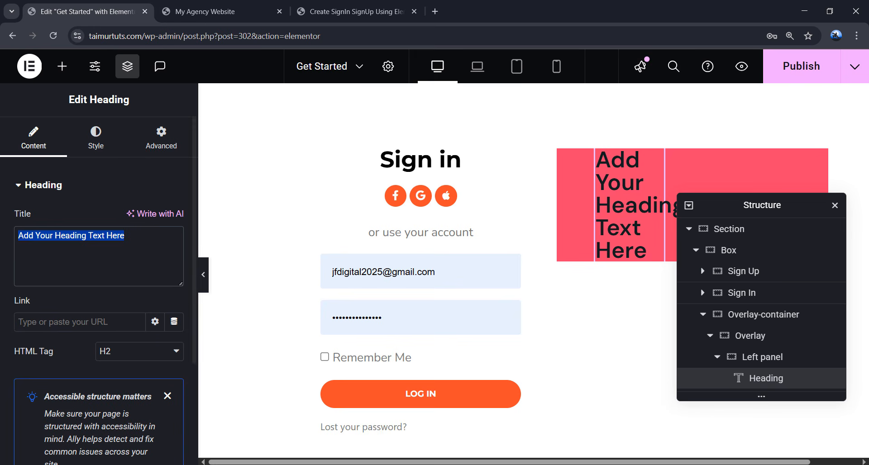
text(Welcome Back!)
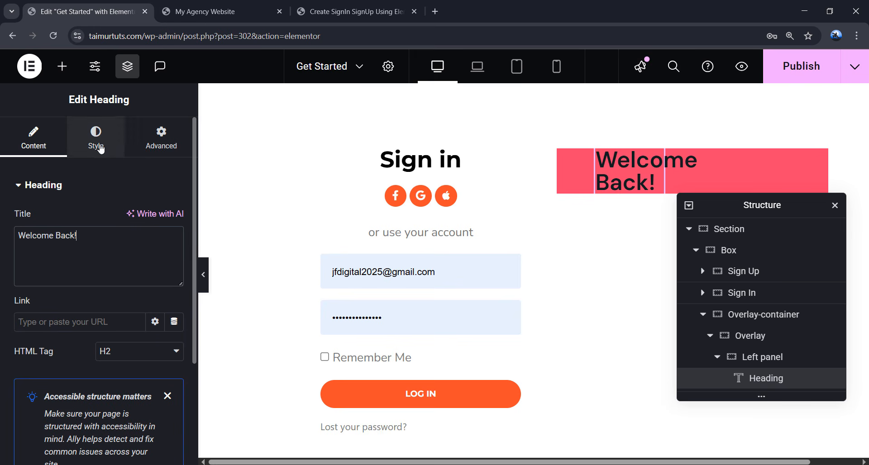
click(96, 140)
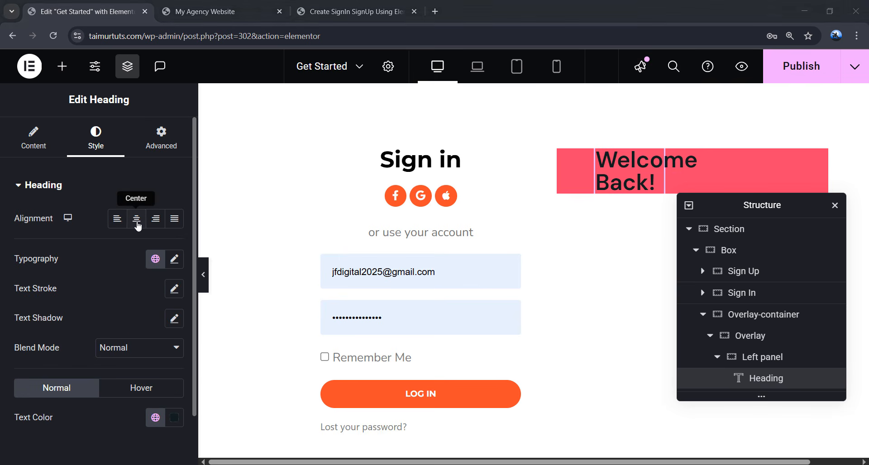
click(137, 222)
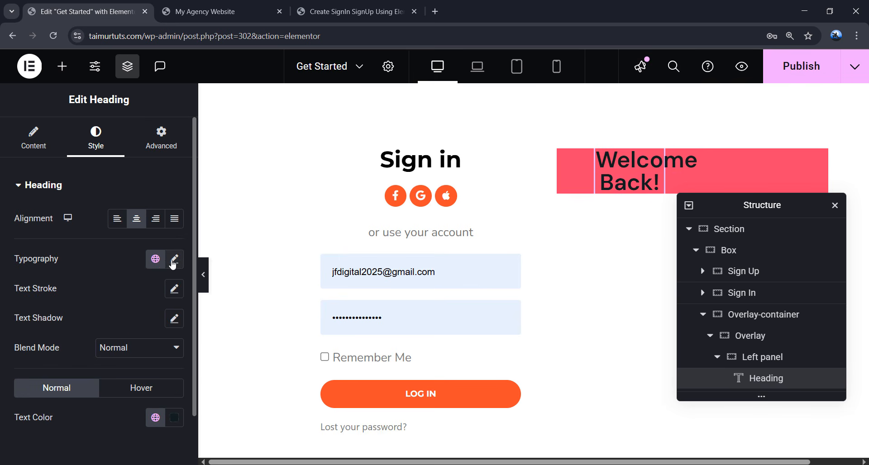
- Apply the custom global typography to the heading and make its text white
click(156, 260)
click(121, 219)
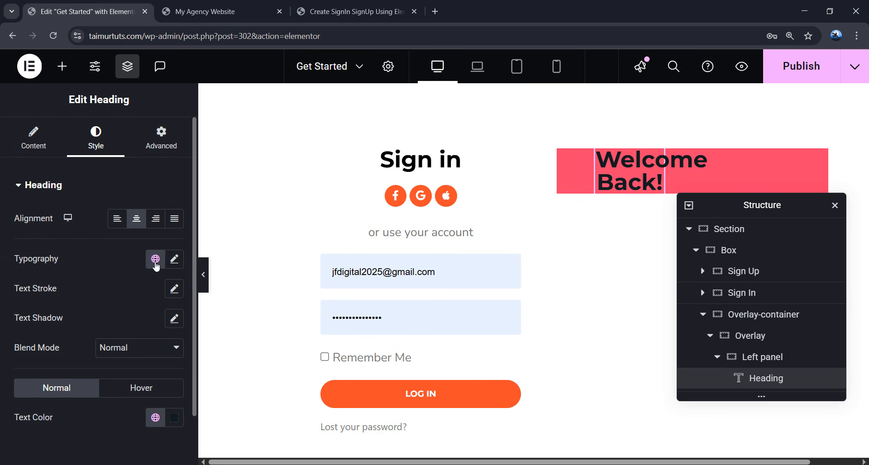
click(175, 261)
scroll(110, 304, down, 3)
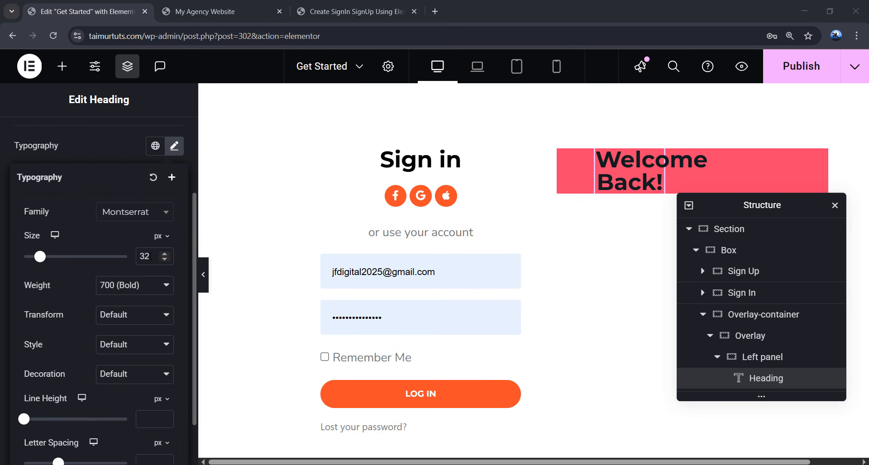
scroll(145, 268, up, 1)
click(175, 211)
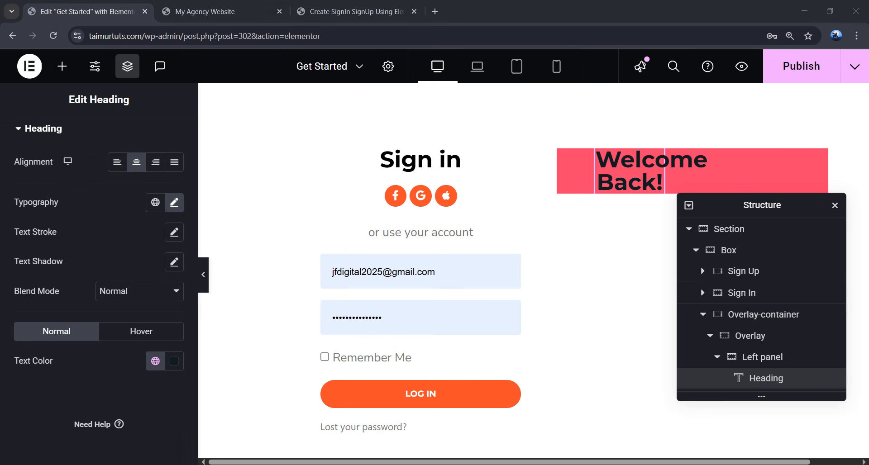
click(177, 366)
drag(109, 206, 91, 177)
click(122, 368)
scroll(109, 223, up, 1)
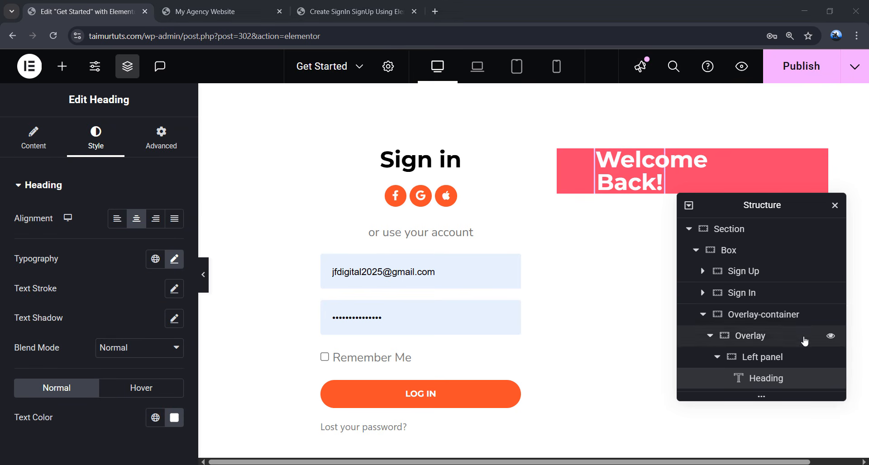
- Add a Text Editor below 'Welcome Back!' and paste in the login prompt text
click(62, 67)
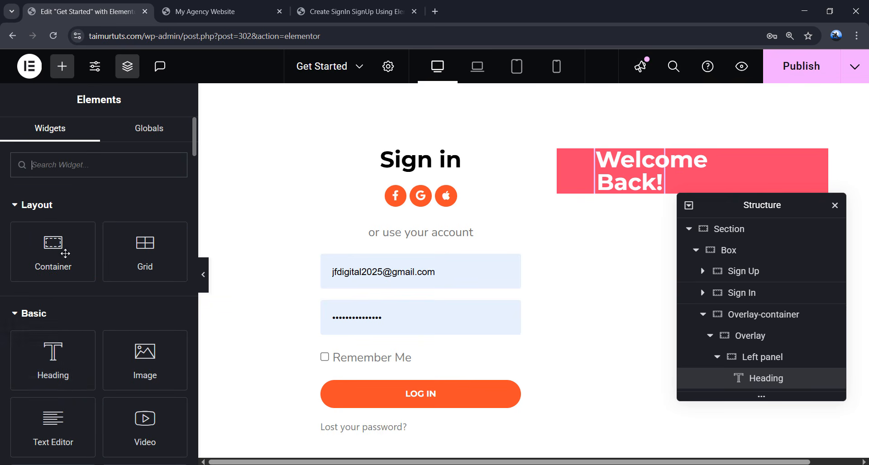
drag(59, 416, 621, 195)
triple_click(89, 390)
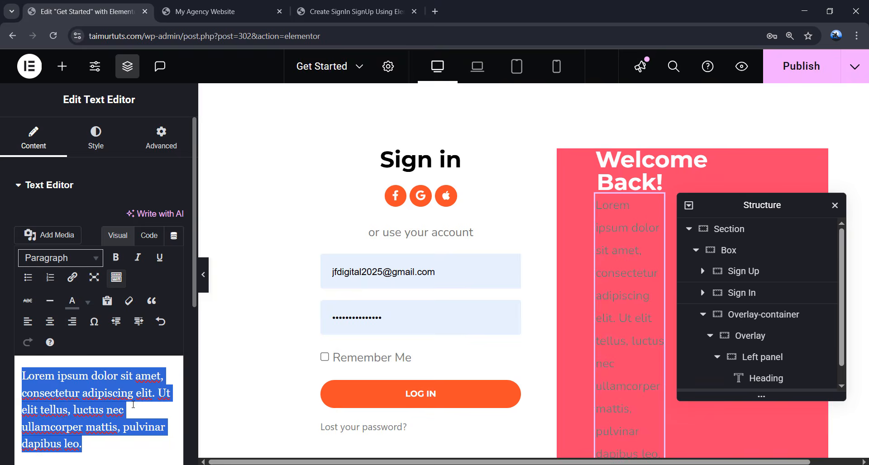
text(To keep connected with us please login with your personal info)
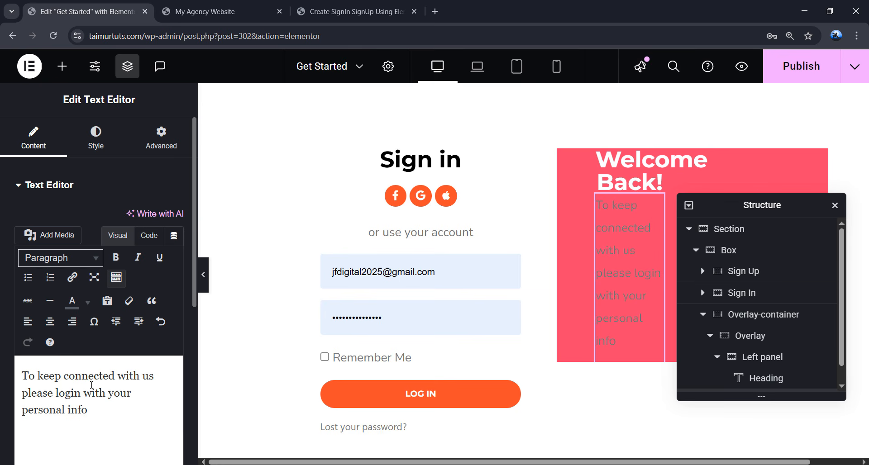
- Centre the paragraph, apply the custom global font, and set font size 14
click(97, 140)
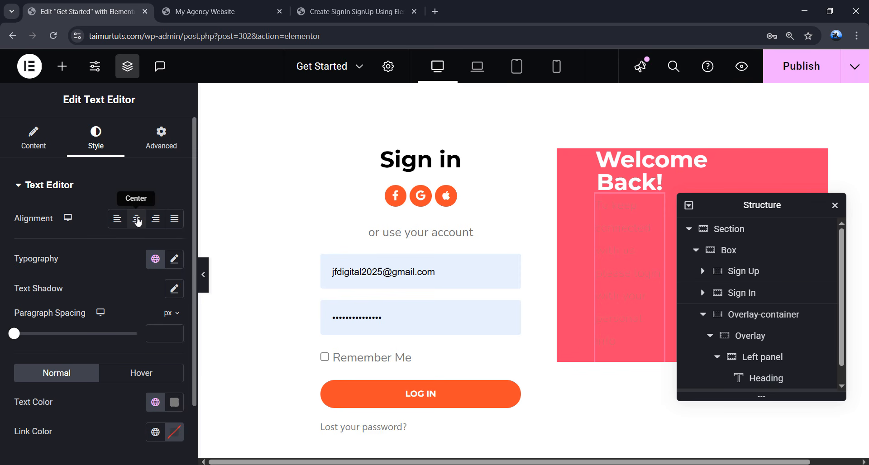
click(137, 220)
click(155, 259)
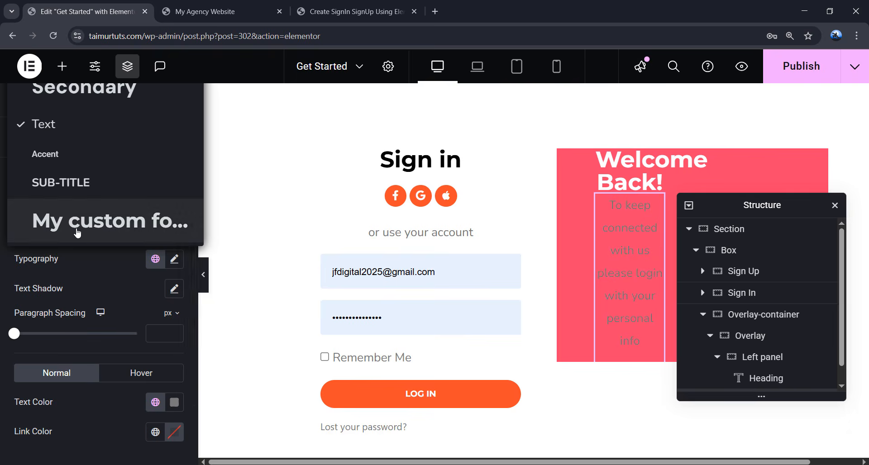
click(77, 233)
click(169, 265)
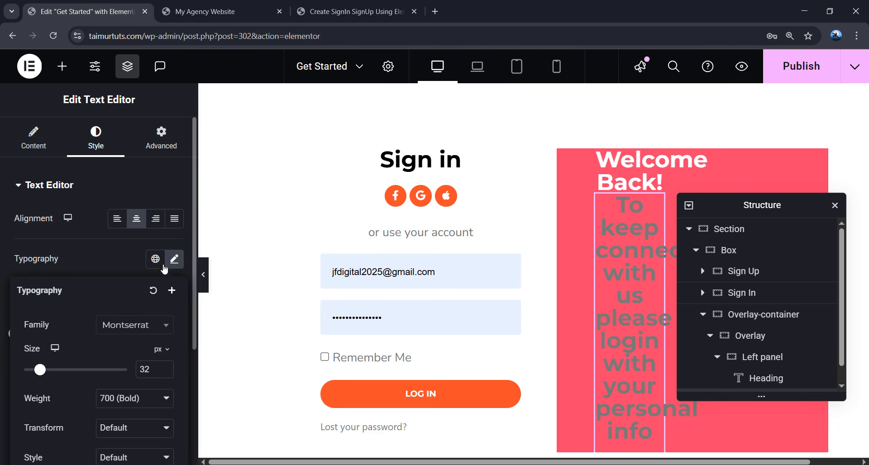
double_click(145, 370)
text(14)
- Give the paragraph font weight 400, letter spacing 0.5, and white text colour
scroll(135, 364, down, 2)
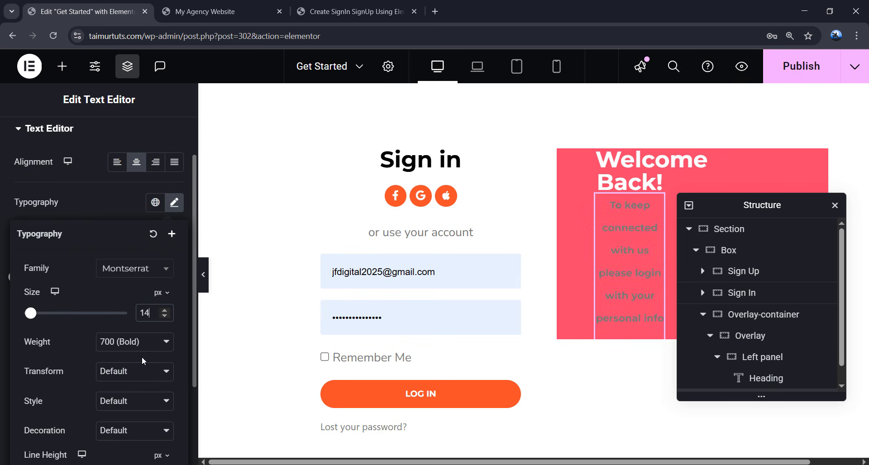
click(129, 349)
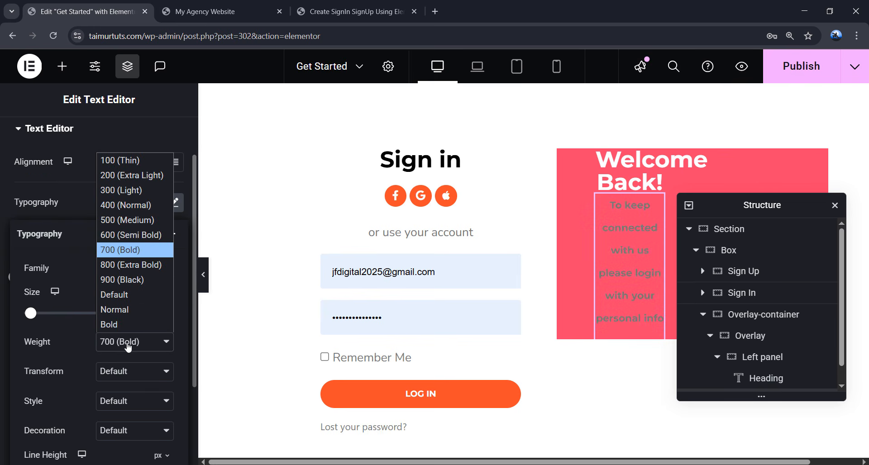
click(127, 206)
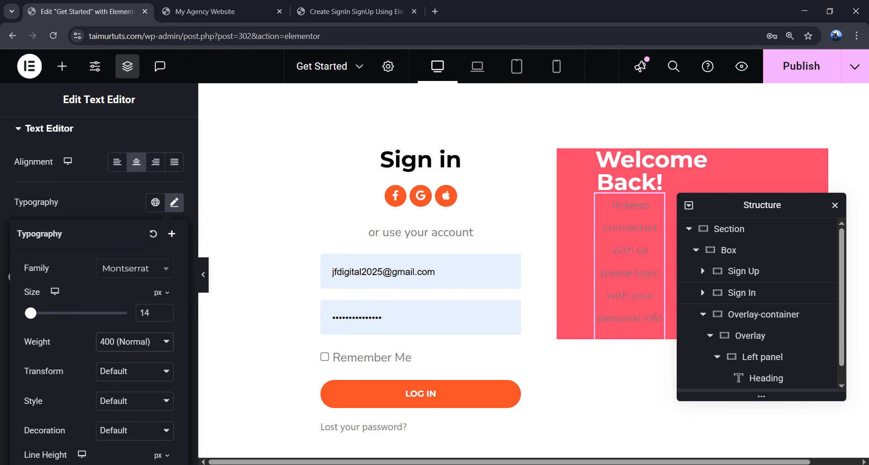
scroll(125, 354, down, 3)
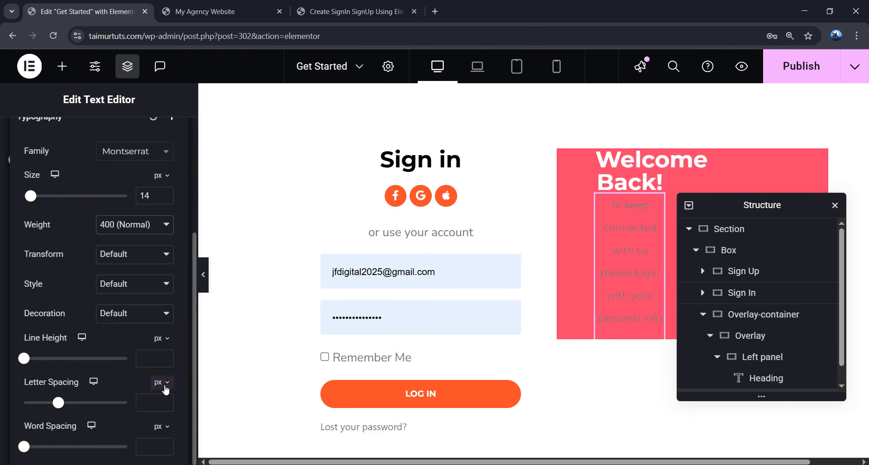
click(155, 401)
text(0.5)
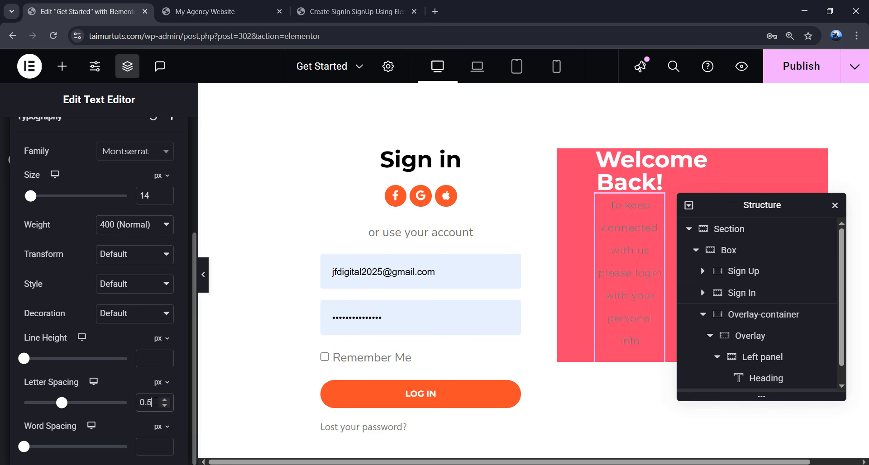
scroll(172, 203, up, 3)
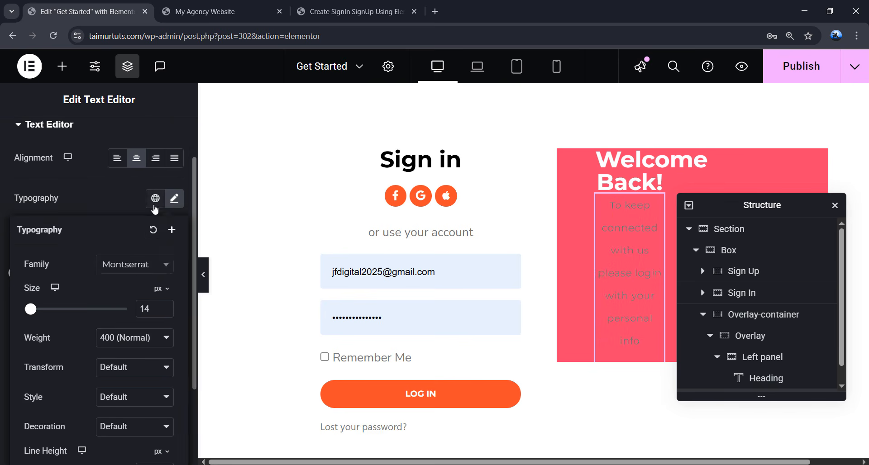
click(174, 198)
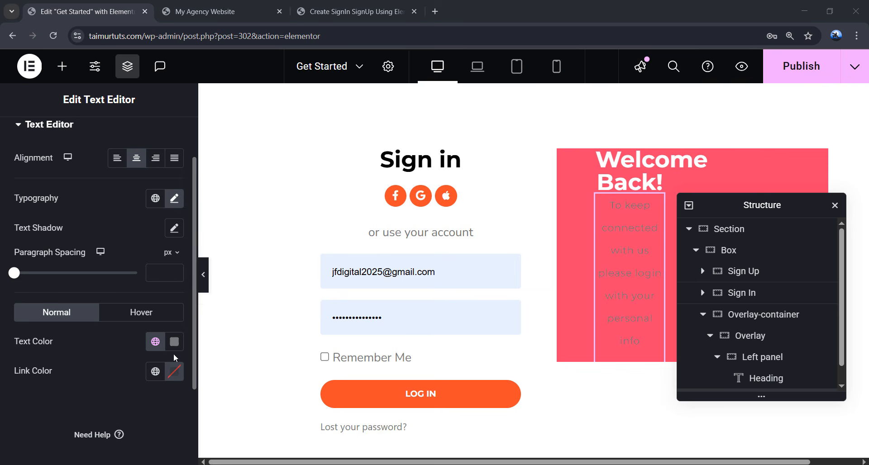
click(174, 342)
drag(93, 213, 83, 136)
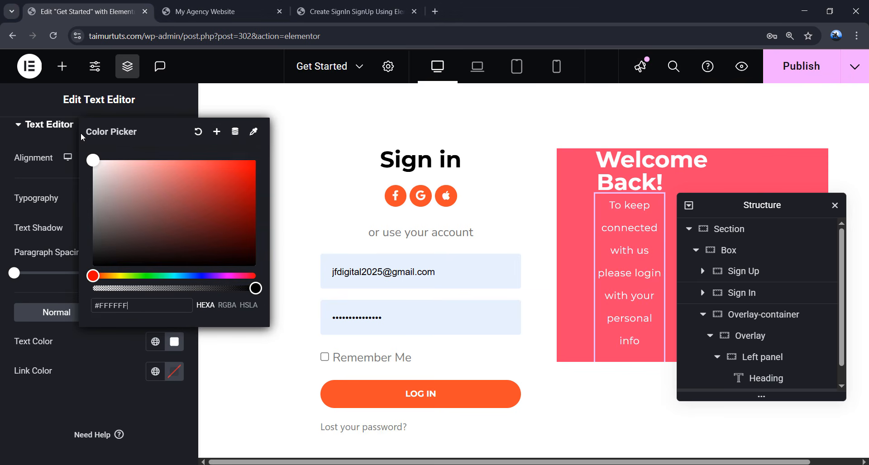
click(121, 368)
- Unlink the paragraph margins and set top and bottom margins to 20 px
scroll(117, 201, up, 2)
click(154, 149)
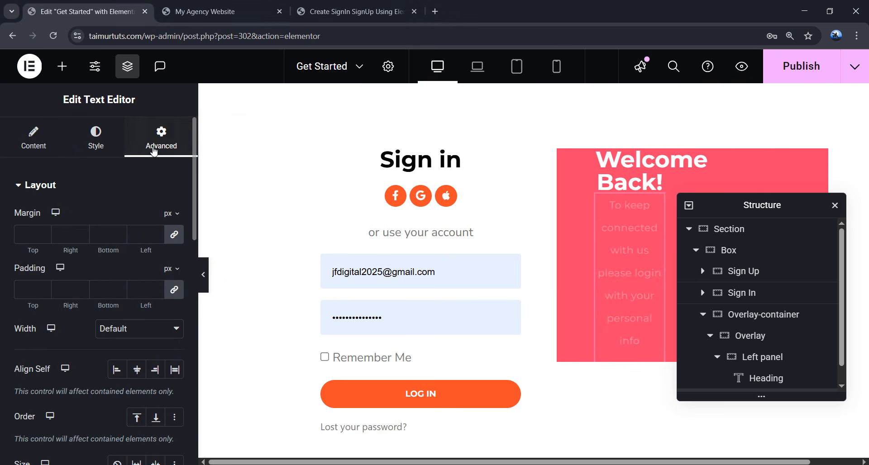
click(175, 235)
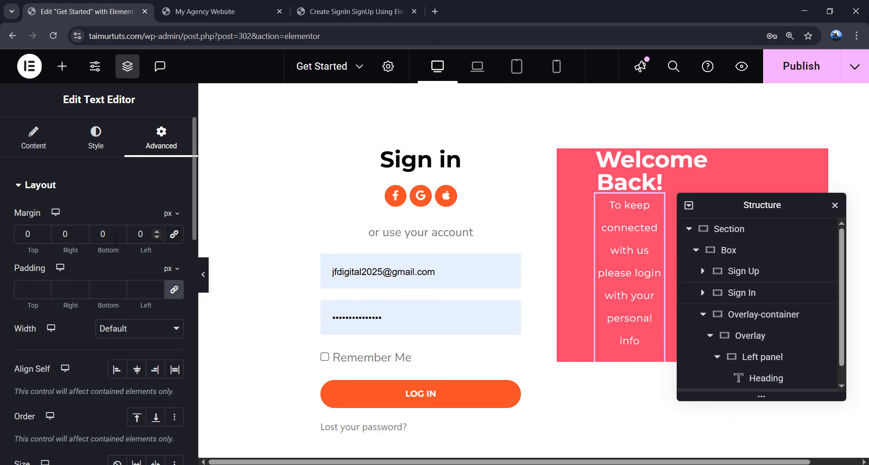
click(17, 231)
text(20)
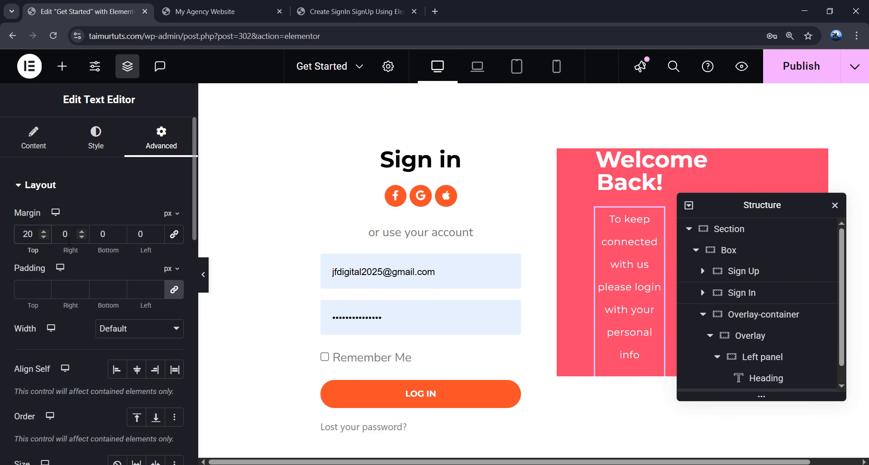
double_click(112, 235)
text(20)
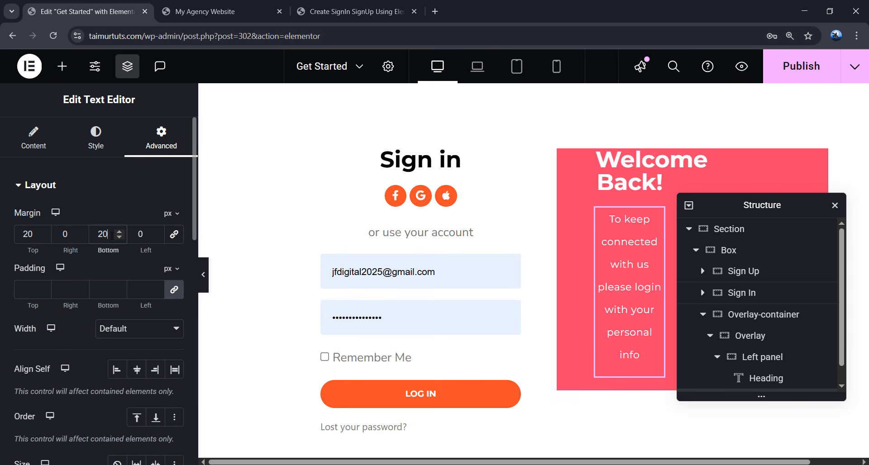
scroll(771, 333, down, 1)
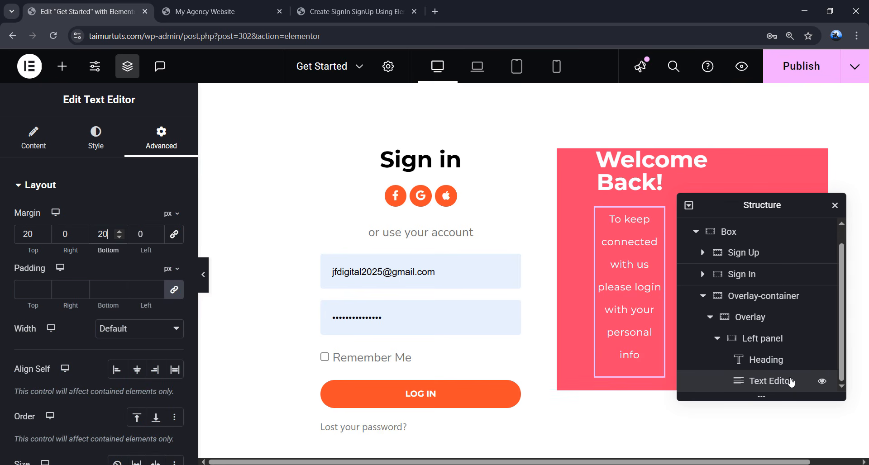
click(62, 66)
- Add a Button widget below the paragraph with the text 'Sign Up'
scroll(80, 254, down, 4)
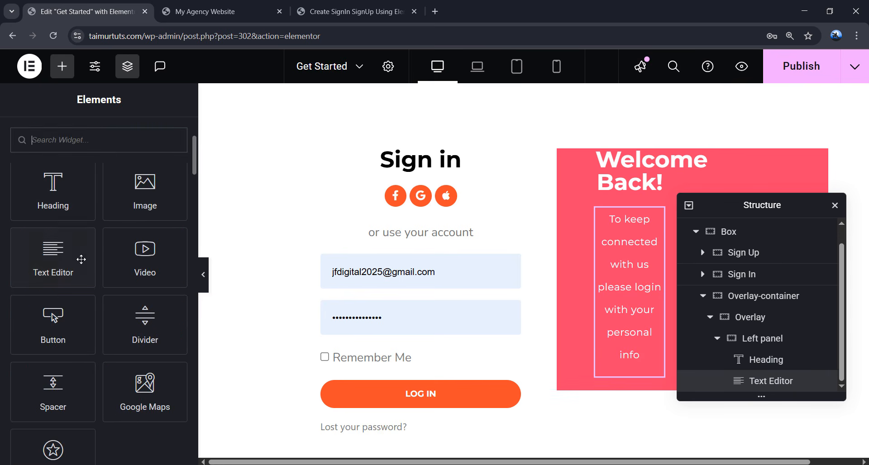
drag(50, 319, 636, 375)
drag(137, 248, 108, 248)
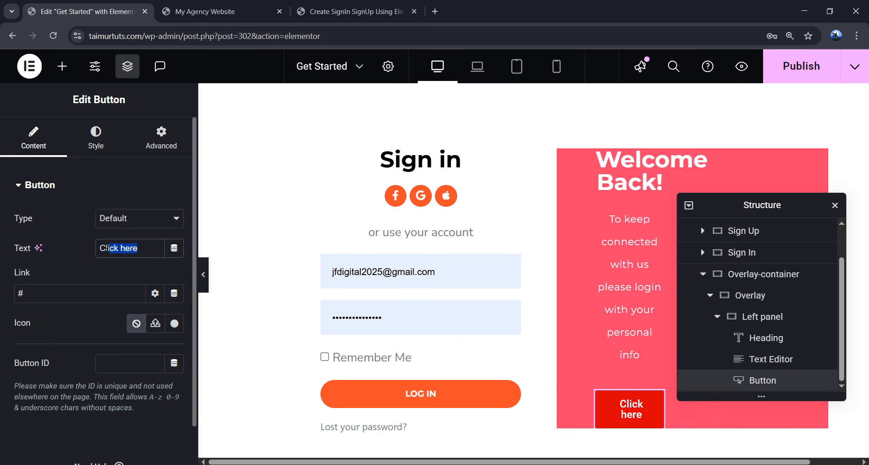
text(Sign )
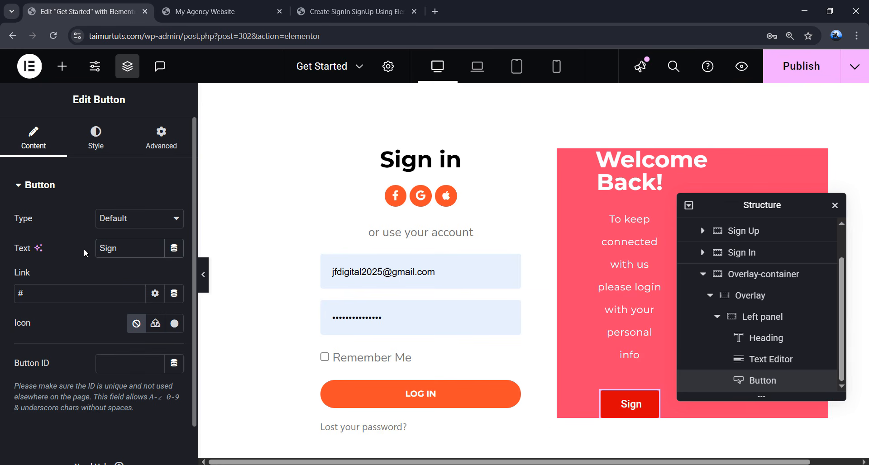
text(Up)
- Centre the button and give its label a global font at size 12
click(96, 135)
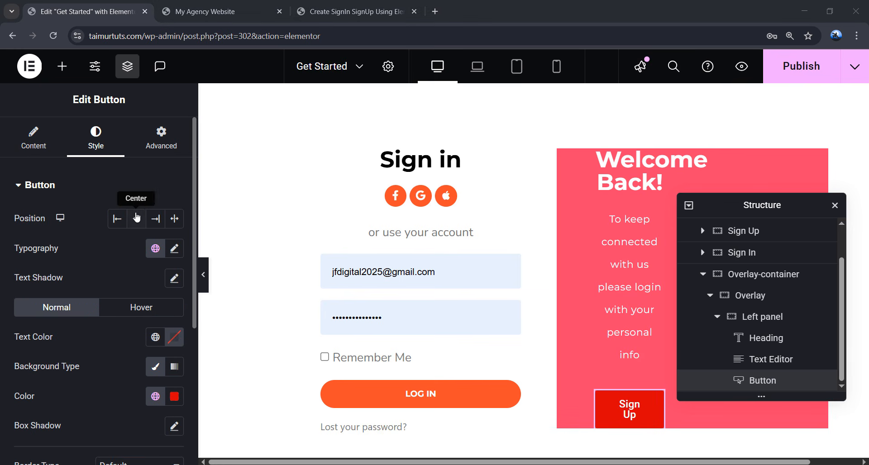
click(136, 219)
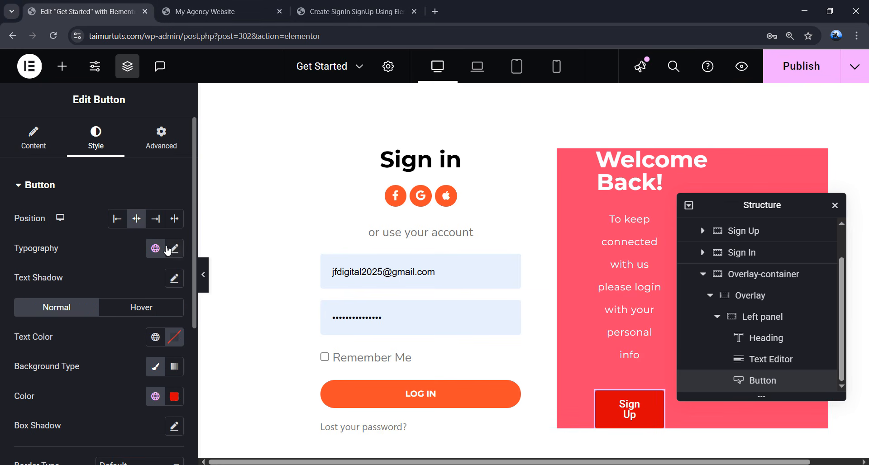
click(166, 249)
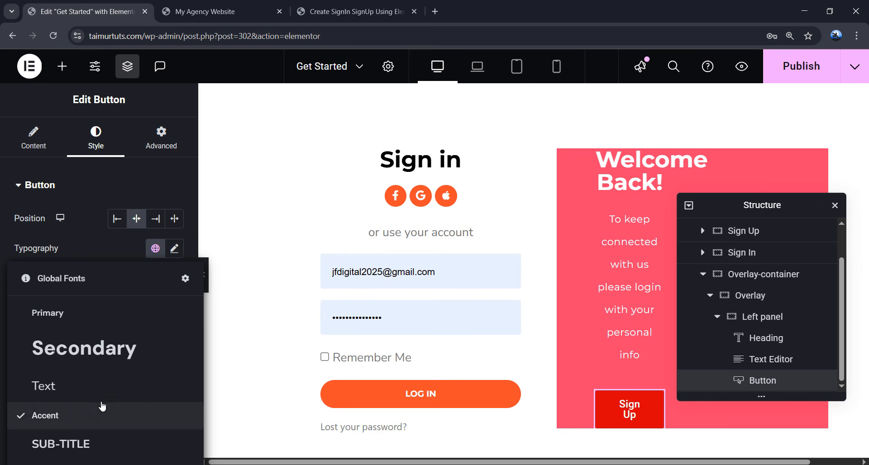
scroll(136, 226, down, 2)
click(160, 138)
click(75, 368)
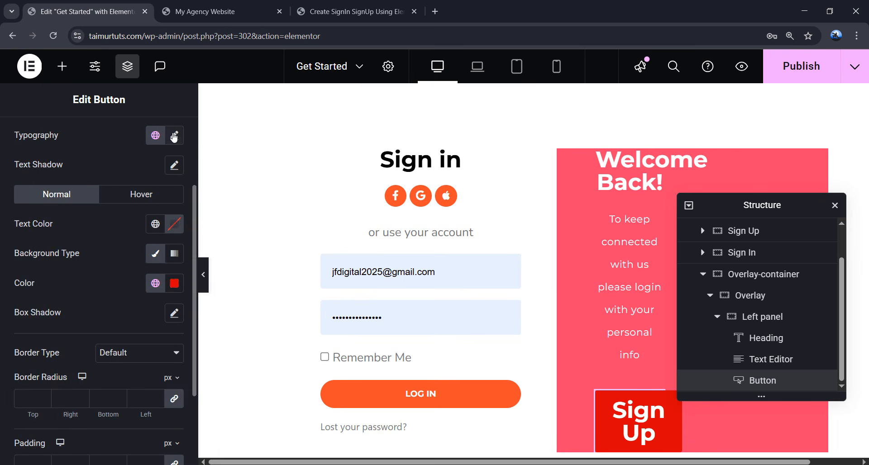
click(174, 137)
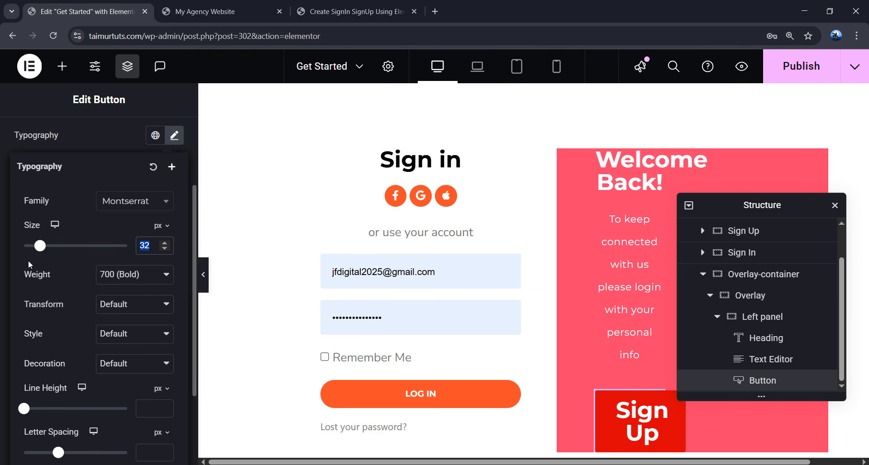
text(12)
click(174, 135)
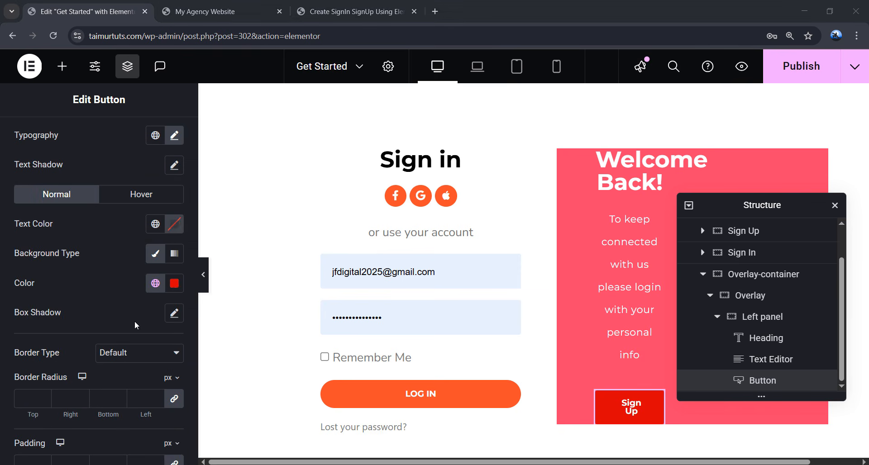
- Make the button text white and its background fully transparent
click(169, 230)
drag(122, 307, 62, 261)
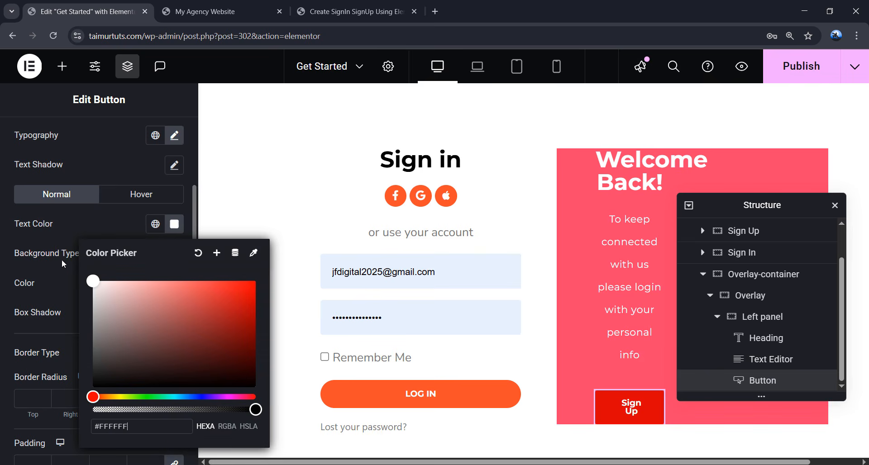
click(63, 271)
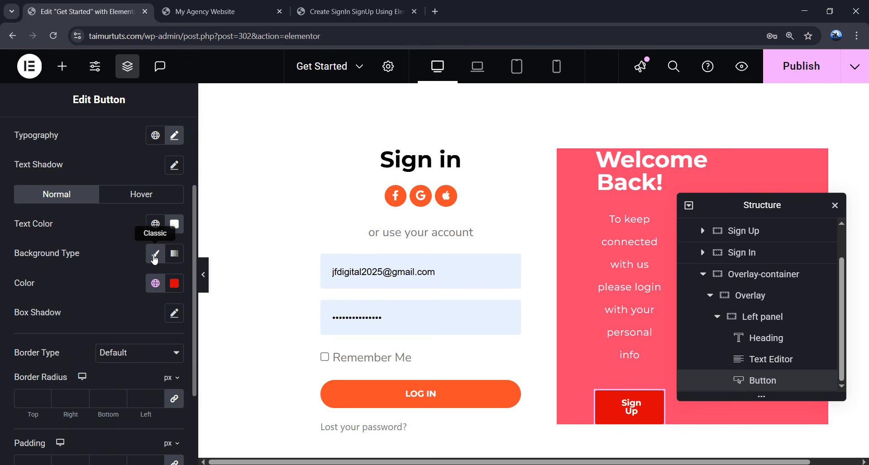
click(175, 283)
click(174, 235)
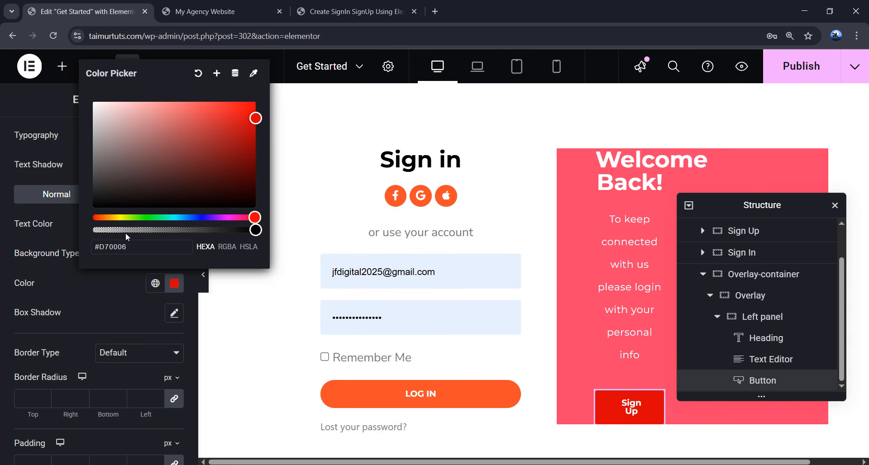
drag(224, 231, 91, 230)
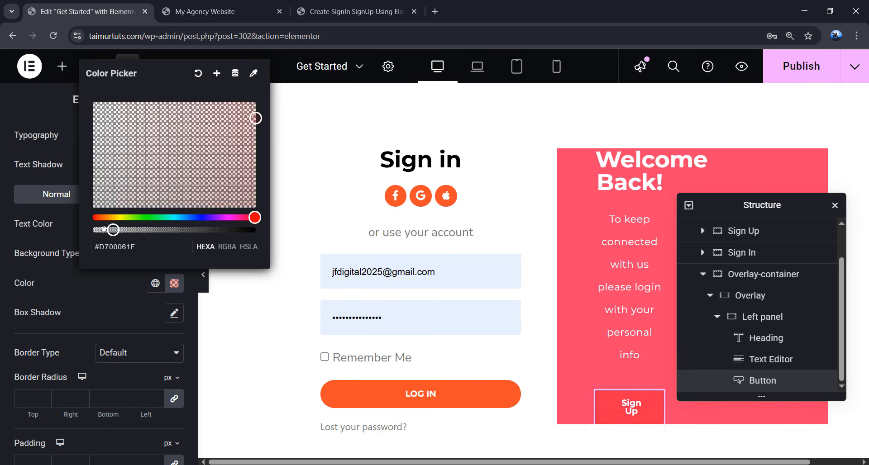
click(112, 291)
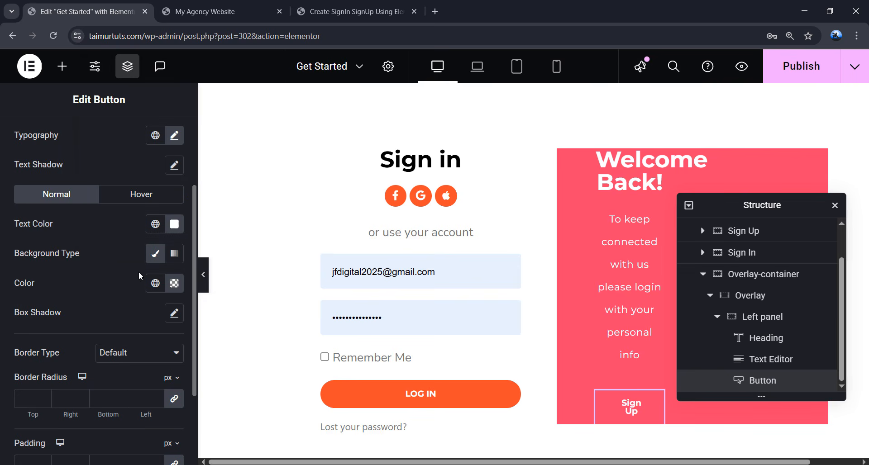
scroll(134, 278, down, 1)
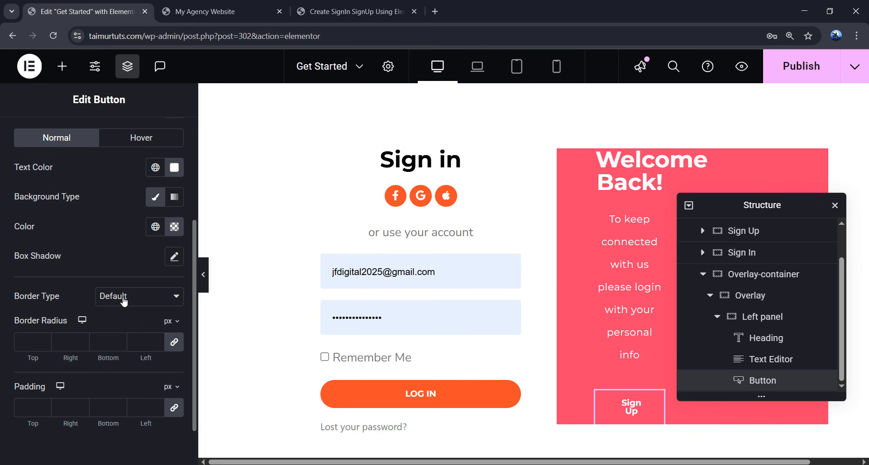
- Give the button a solid white border with 100 px corner radius
click(124, 299)
click(127, 345)
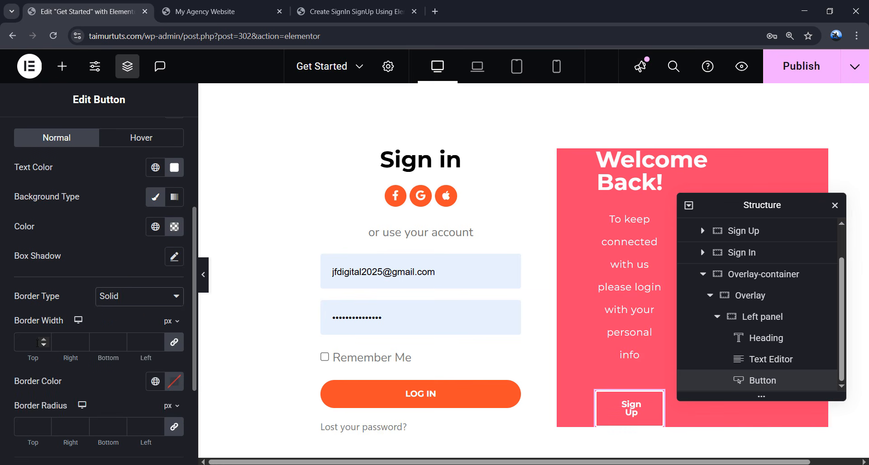
scroll(66, 374, down, 1)
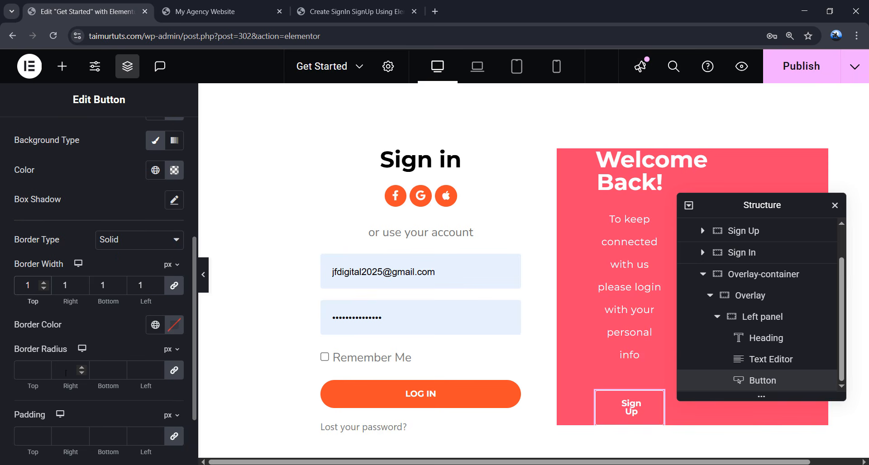
click(170, 331)
drag(130, 223, 80, 111)
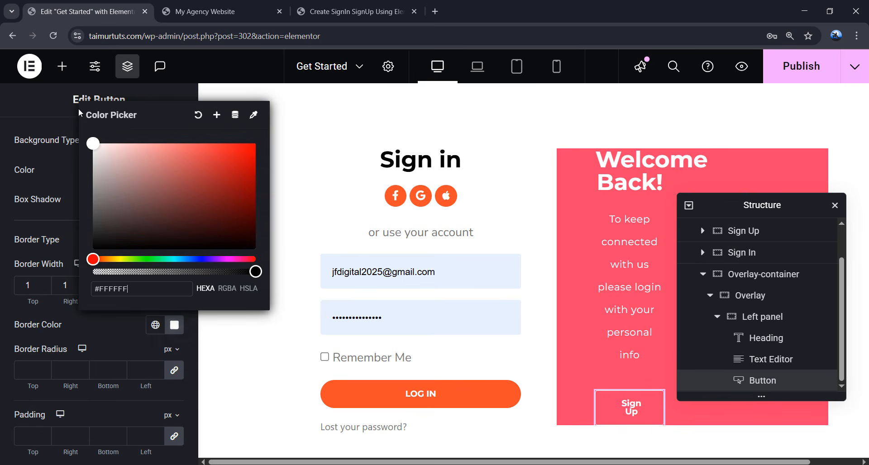
click(36, 369)
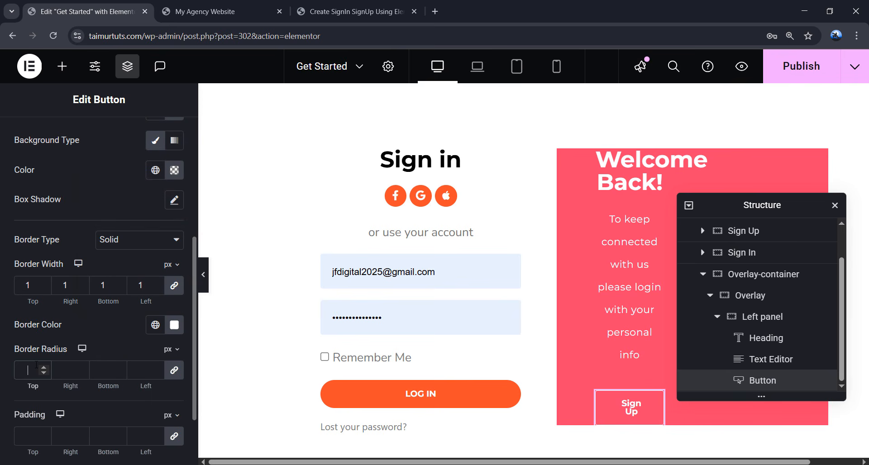
text(100)
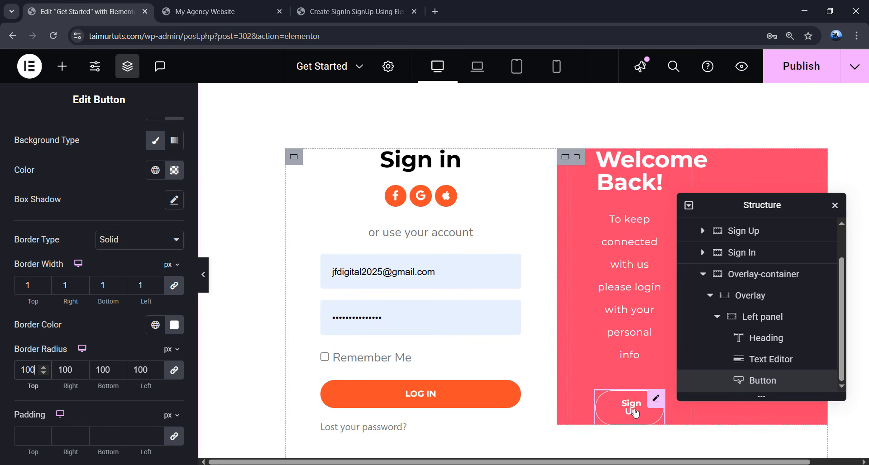
- Unlink the button padding and set it to 12/45/12/45 px
scroll(136, 385, down, 2)
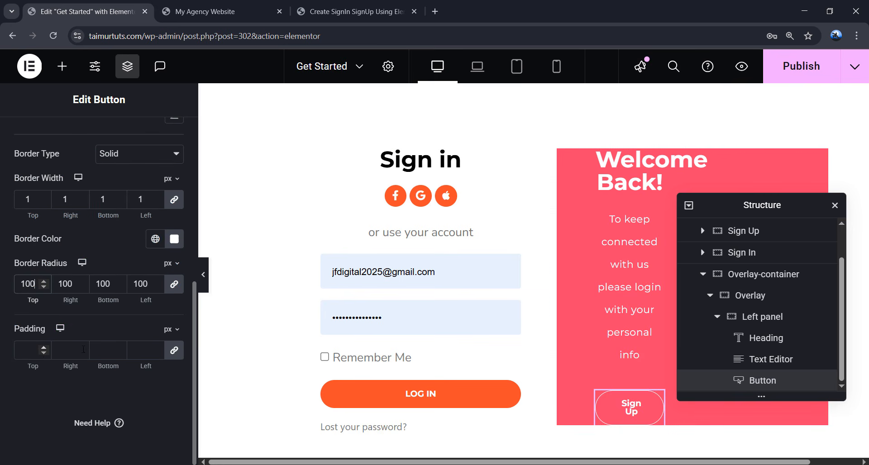
click(174, 351)
click(42, 352)
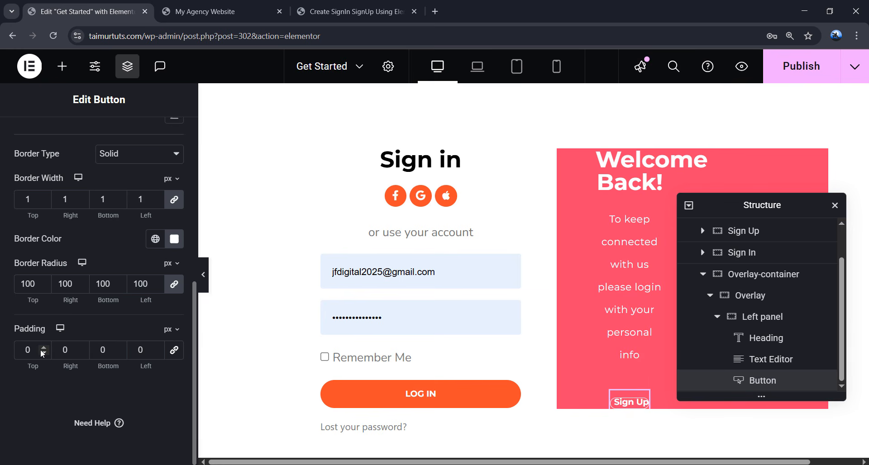
text(12)
click(82, 350)
text(45)
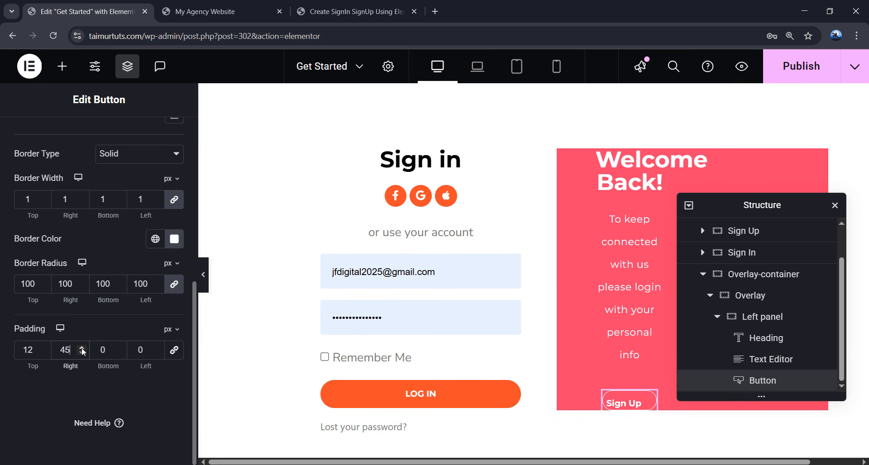
click(110, 351)
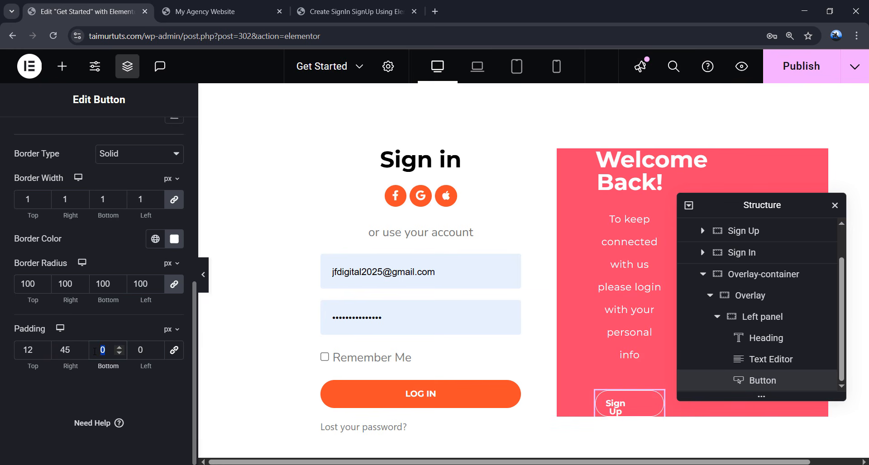
text(12)
click(132, 354)
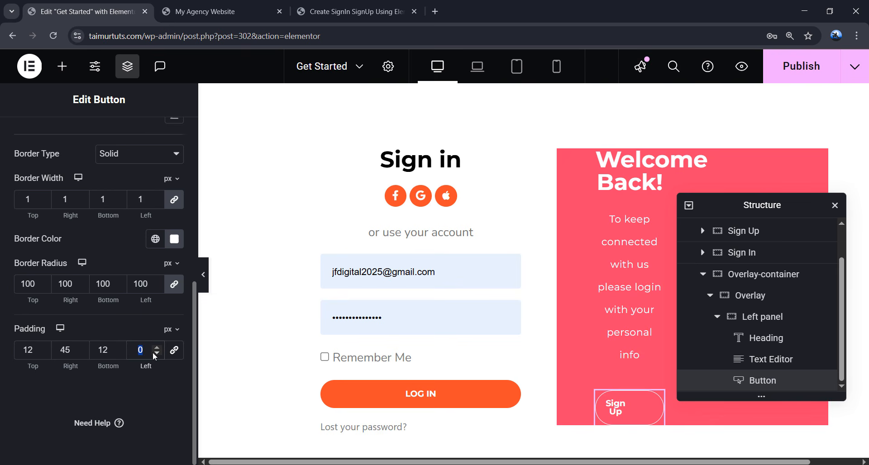
text(45)
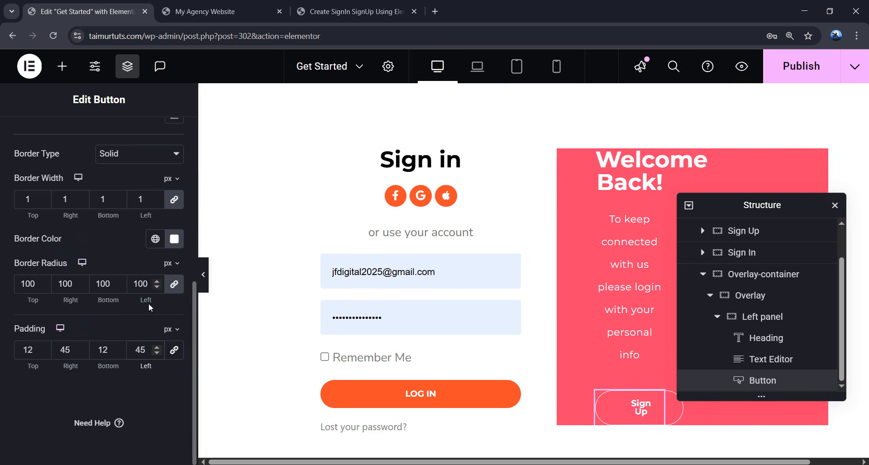
scroll(52, 238, up, 7)
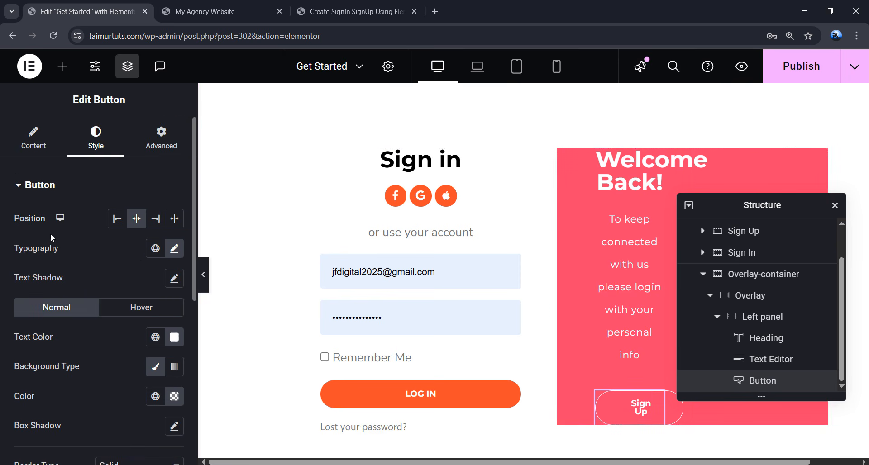
- Set the button label's text transform to Uppercase
click(174, 249)
scroll(87, 331, down, 1)
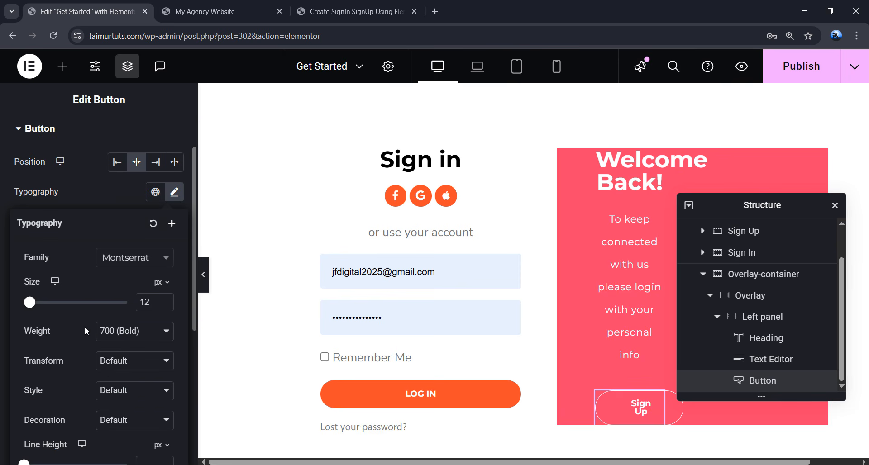
click(97, 361)
click(125, 392)
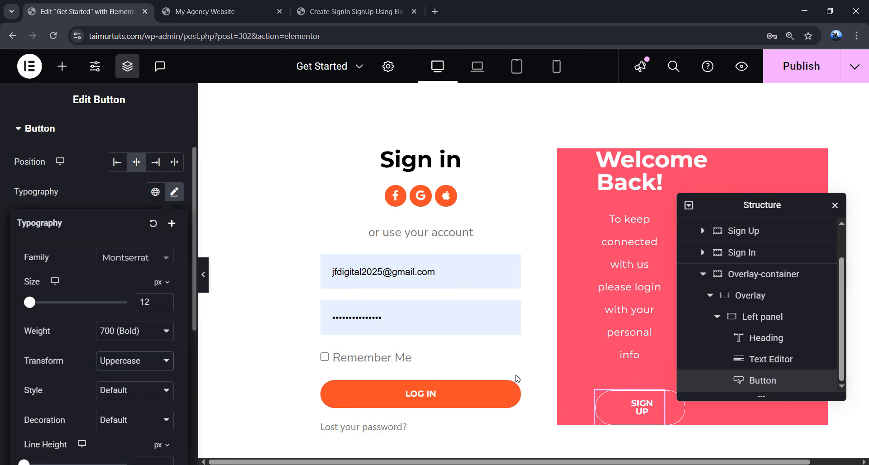
click(174, 191)
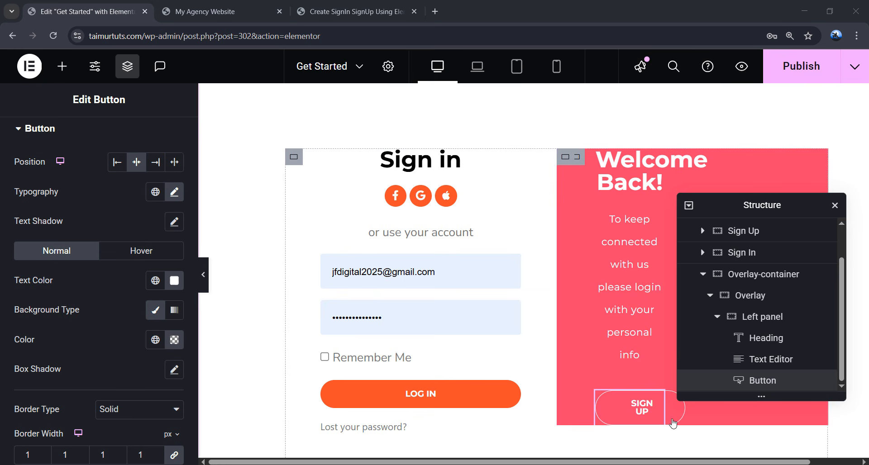
- Change the button label from 'Sign Up' to 'Sign In'
click(656, 401)
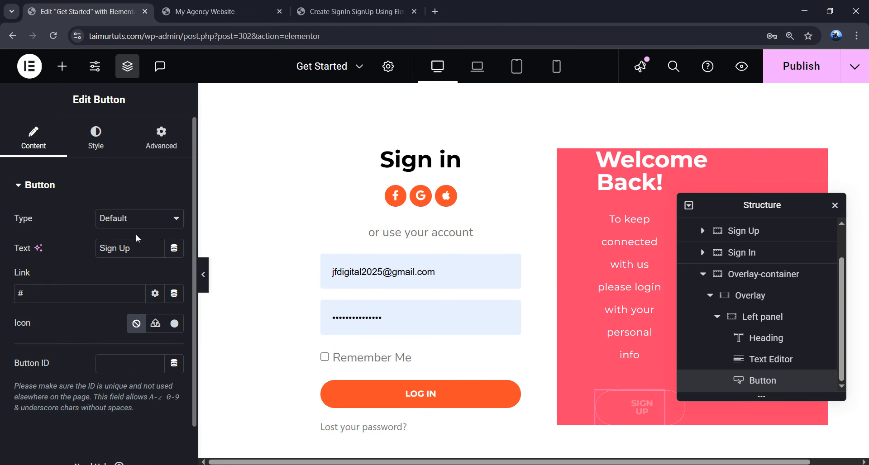
click(143, 241)
key(BackSpace)
key(BackSpace)
text(In)
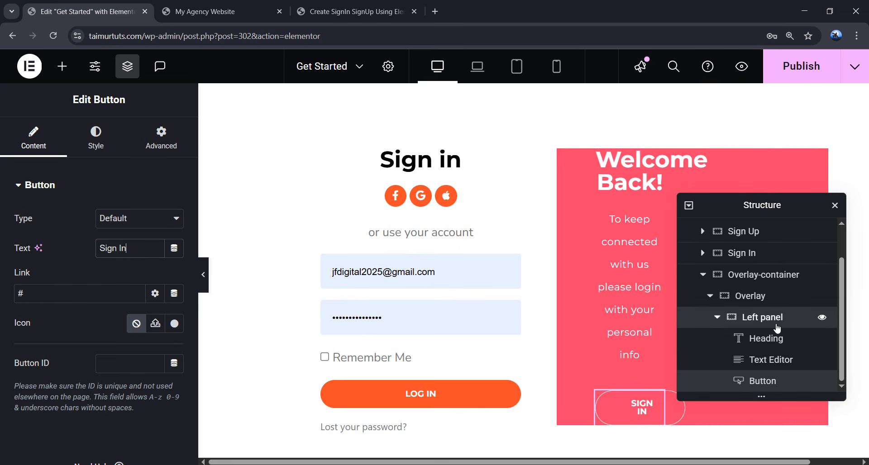
click(755, 324)
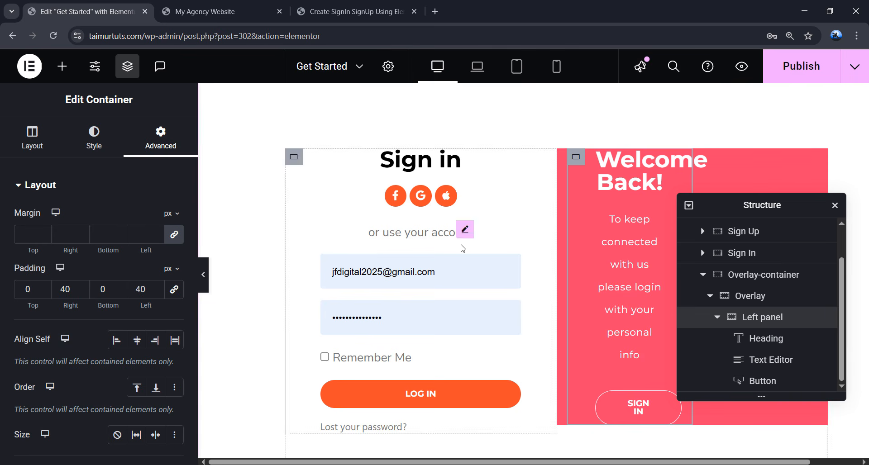
- Set the Left panel container's Position to Absolute in its Advanced settings
scroll(138, 231, down, 3)
scroll(140, 232, down, 2)
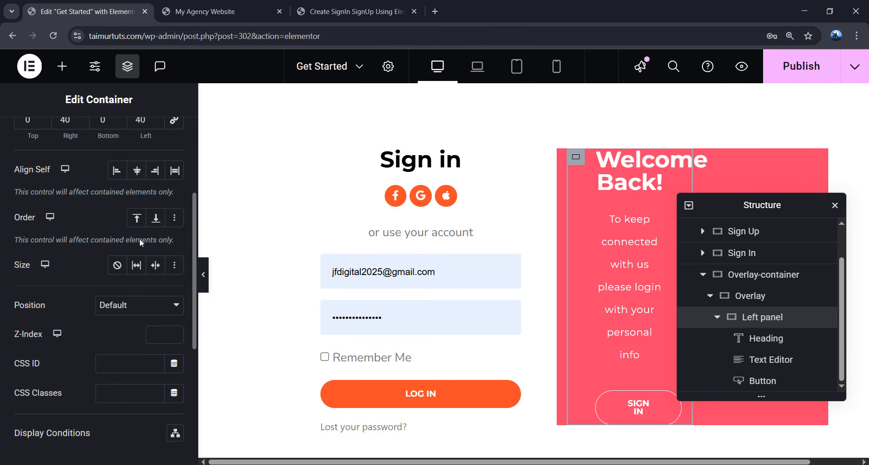
click(116, 311)
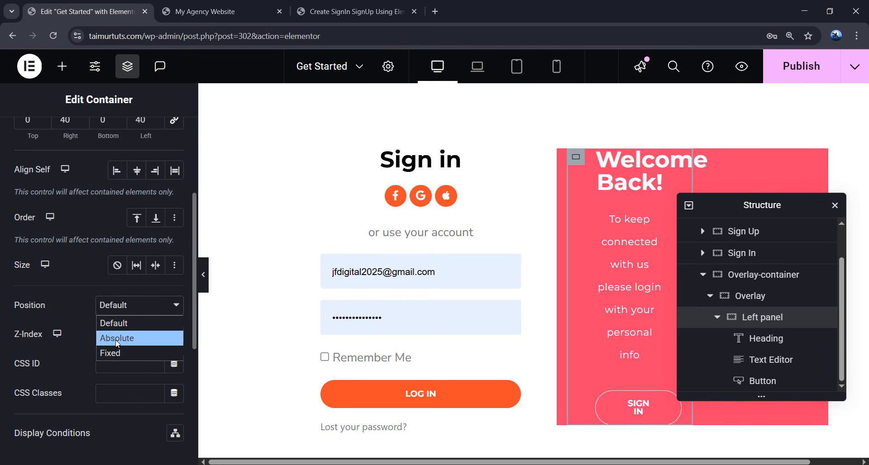
click(116, 337)
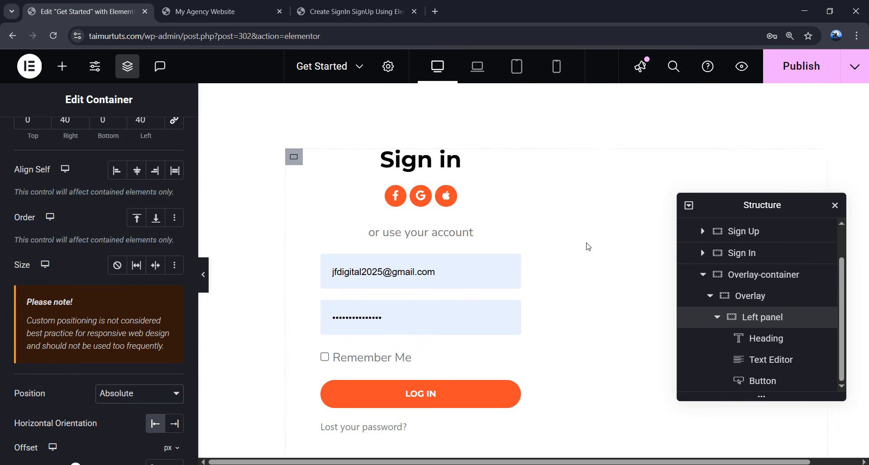
scroll(584, 244, down, 3)
scroll(581, 244, up, 4)
scroll(581, 246, down, 2)
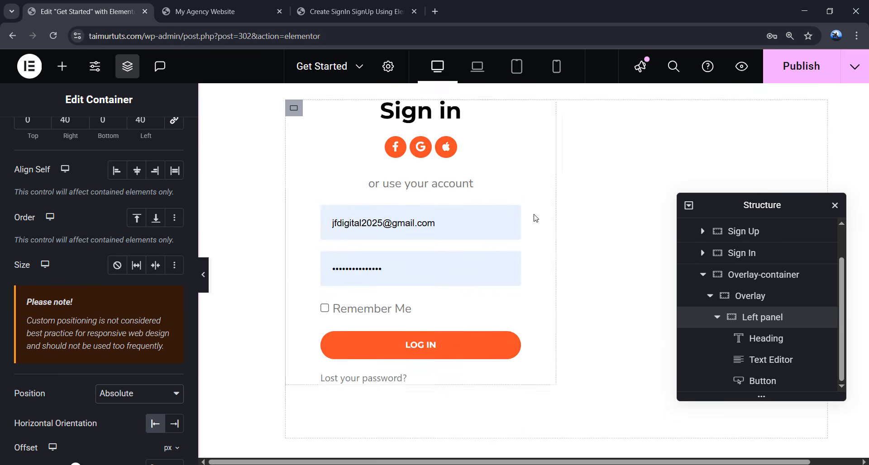
scroll(581, 247, up, 1)
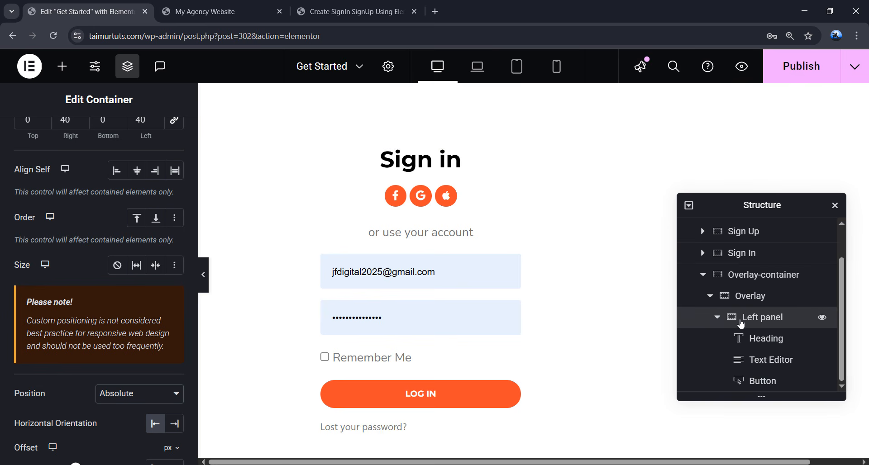
- Duplicate the Left panel, rename the copy 'Right panel', and reset its Position to Default
click(718, 321)
right_click(764, 360)
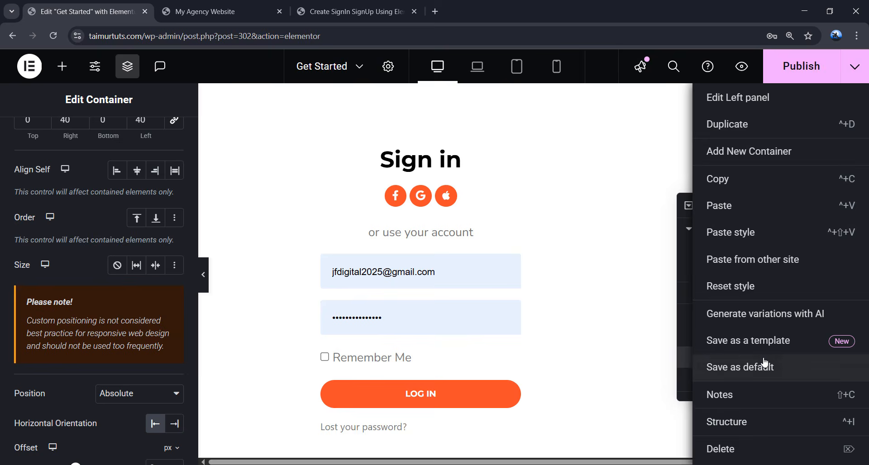
click(746, 233)
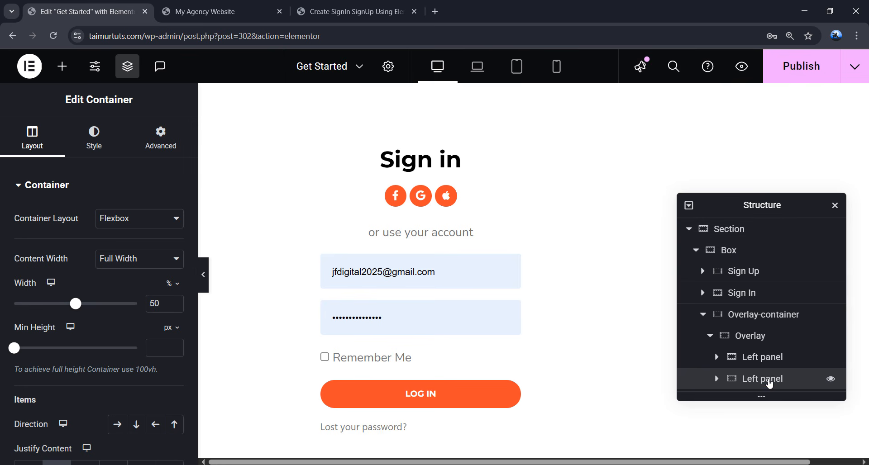
double_click(768, 380)
key(Home)
key(BackSpace)
key(BackSpace)
key(BackSpace)
key(BackSpace)
text(Right)
click(170, 149)
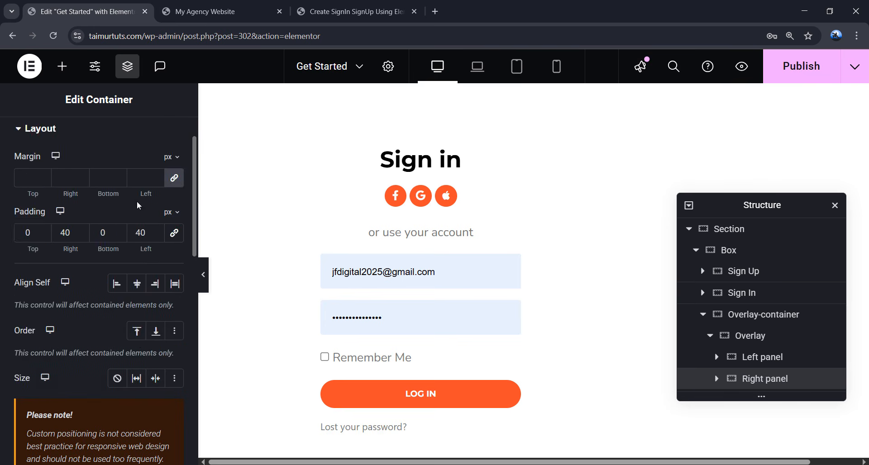
scroll(132, 254, down, 4)
click(130, 339)
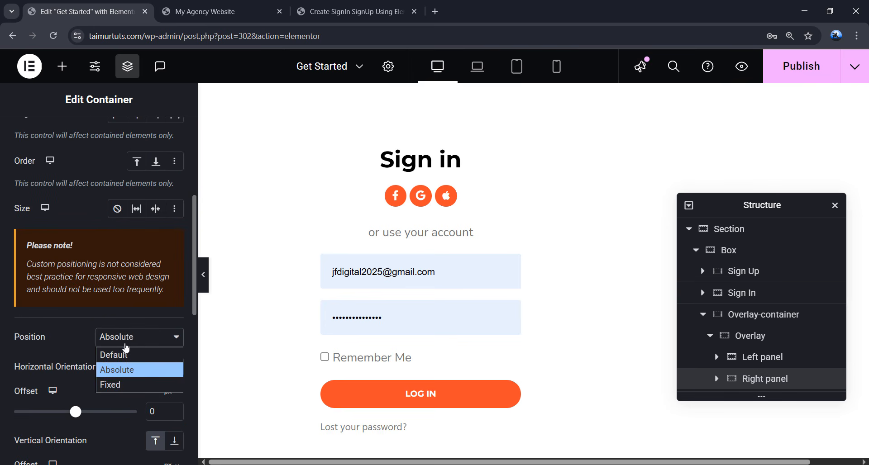
click(114, 355)
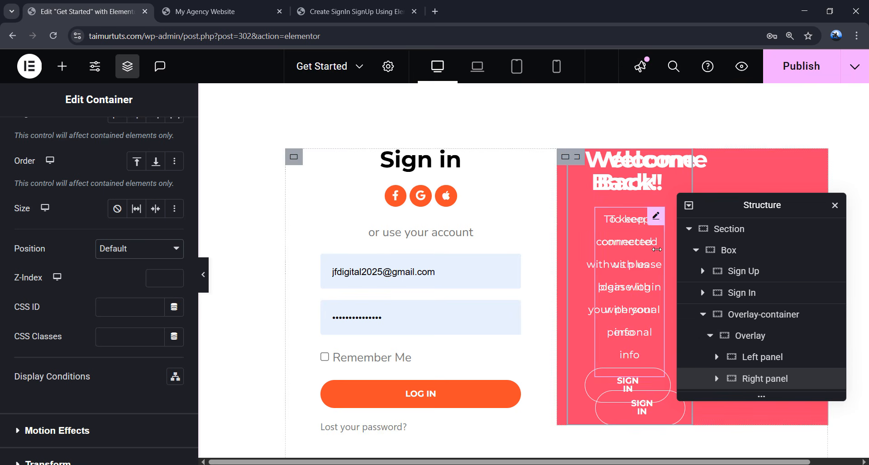
- Change the Right panel's heading to 'Hello, Friend!'
click(717, 379)
scroll(724, 353, down, 3)
click(764, 346)
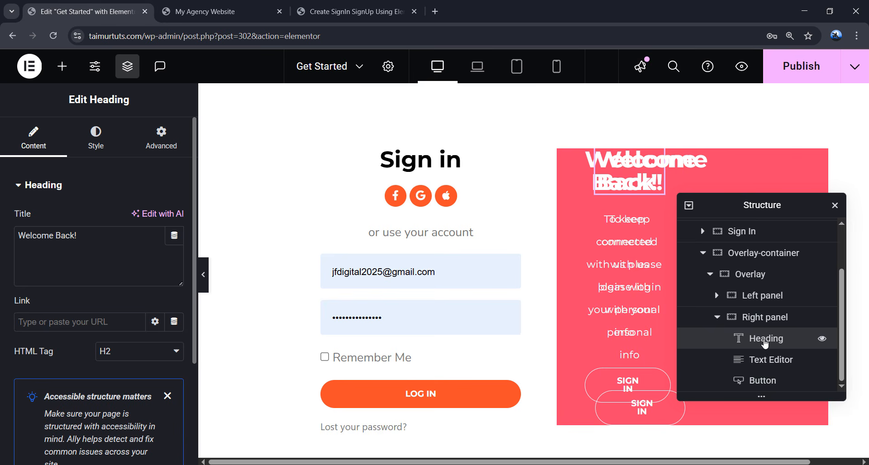
click(61, 246)
key(ctrl+a)
text(Hello, Friend!)
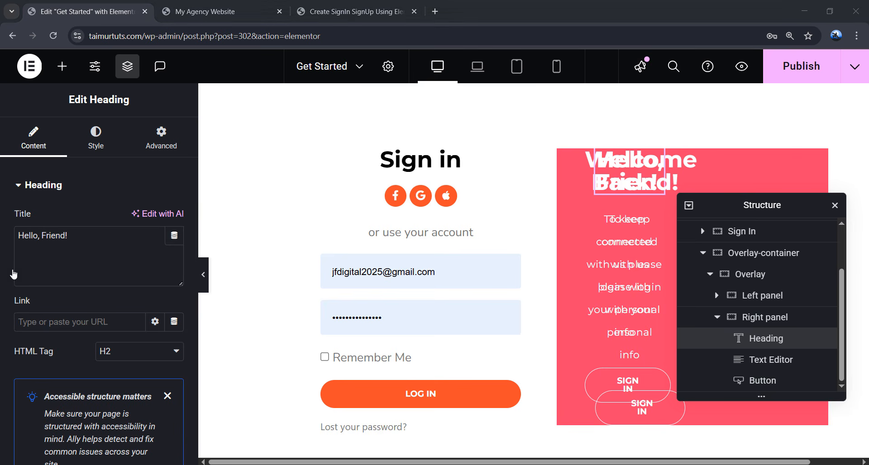
- Paste the new sign-up paragraph and start replacing 'In' in the button label
click(783, 362)
click(105, 394)
key(ctrl+a)
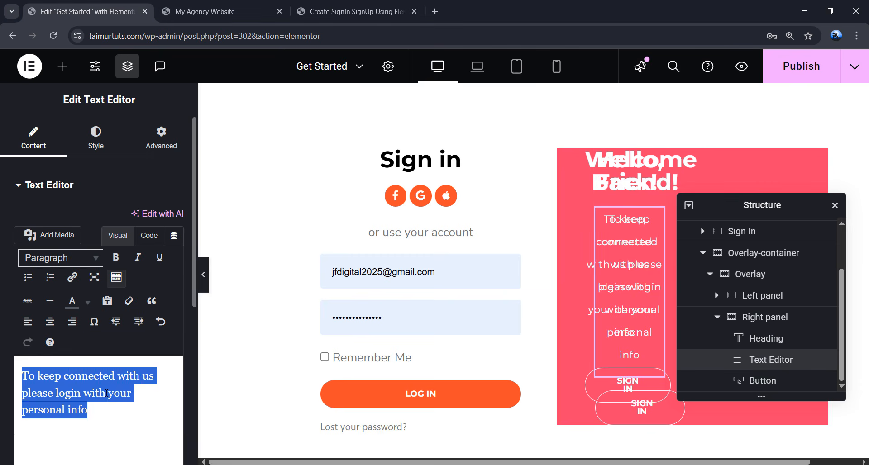
text(Enter your personal details and start journey with us)
click(762, 380)
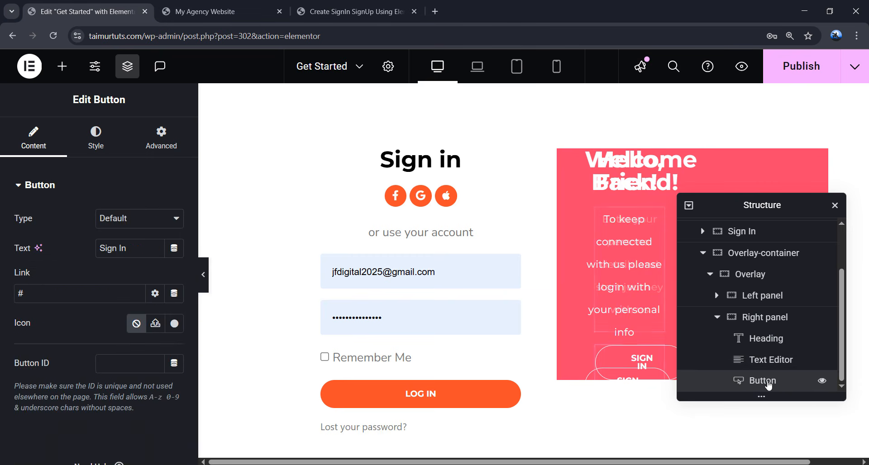
click(129, 249)
double_click(121, 248)
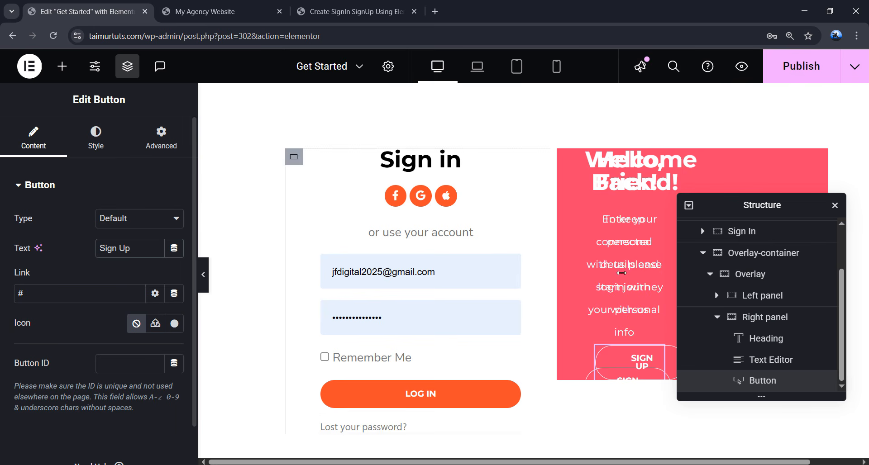
- Make the Right panel absolutely positioned, anchored to the right with 0 px offsets
click(789, 324)
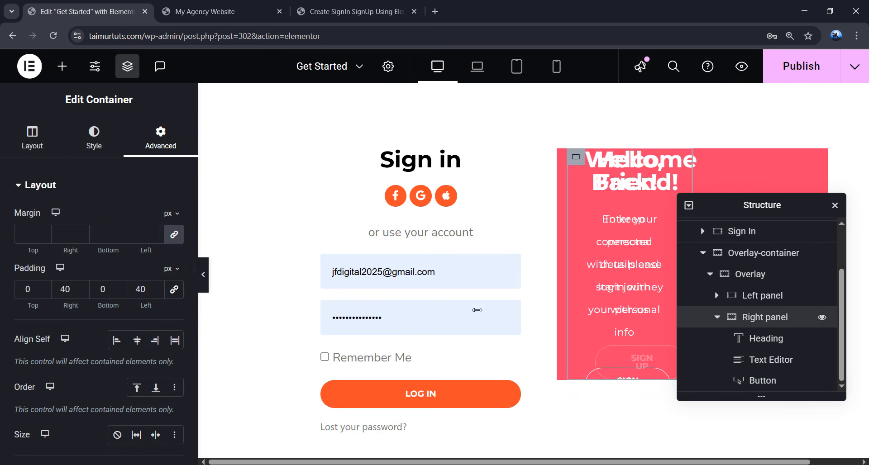
scroll(120, 273, down, 5)
click(118, 250)
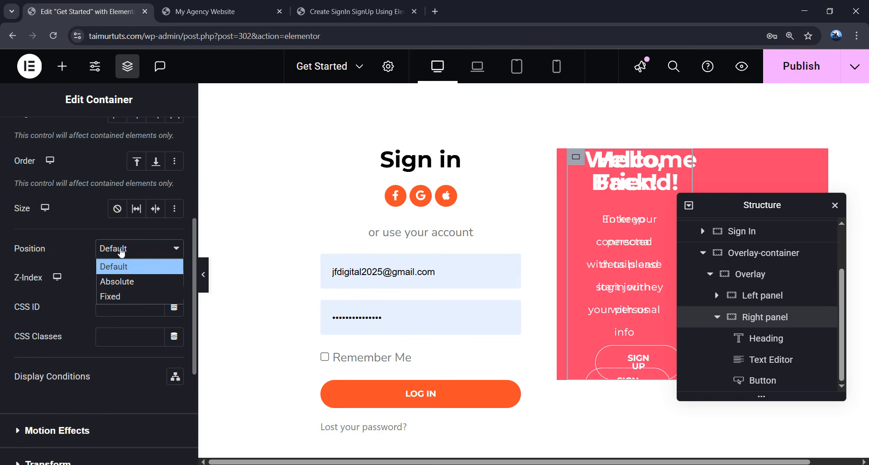
click(127, 282)
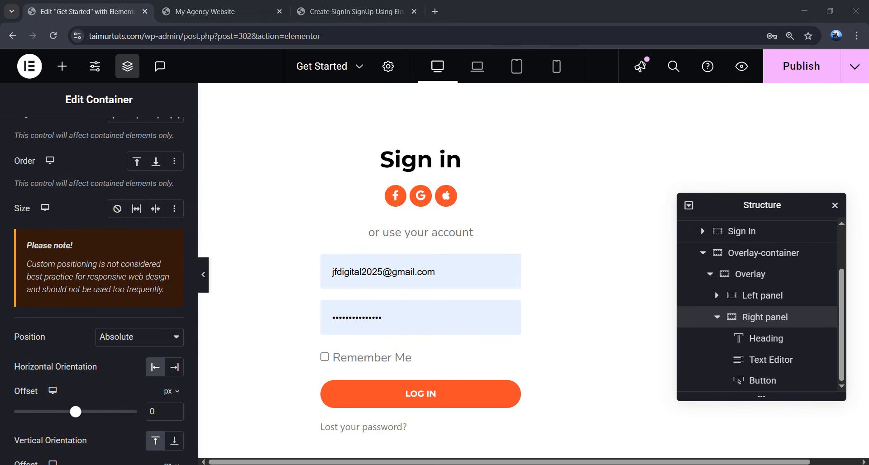
scroll(131, 362, down, 1)
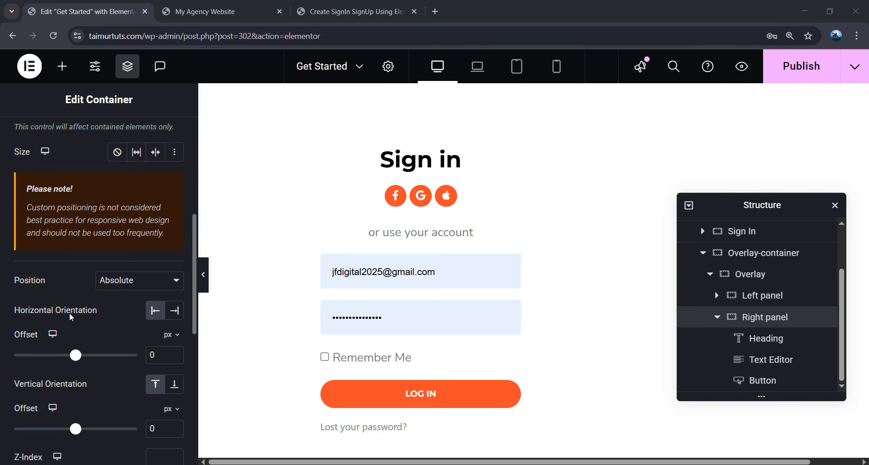
click(174, 310)
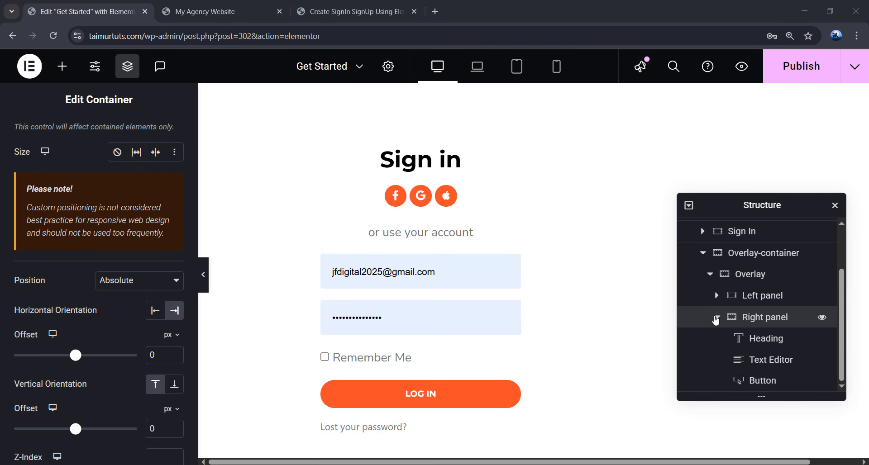
click(717, 318)
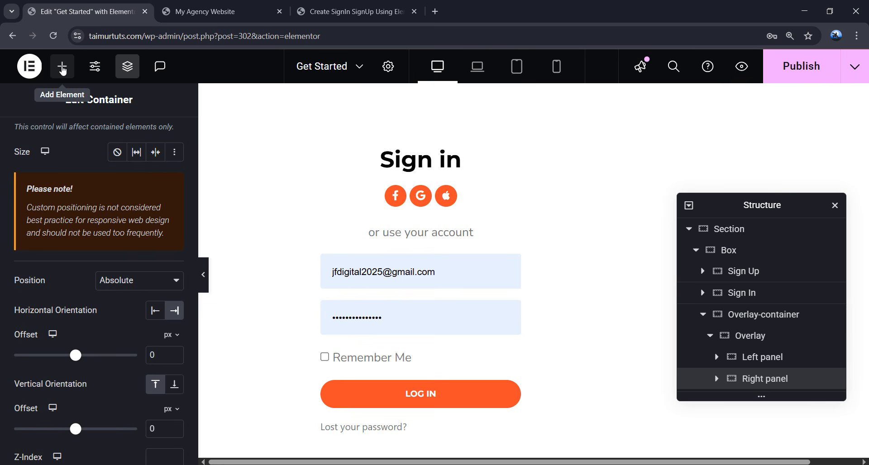
- Search for 'html' and drop an HTML widget into the empty area below the form
click(63, 69)
click(77, 168)
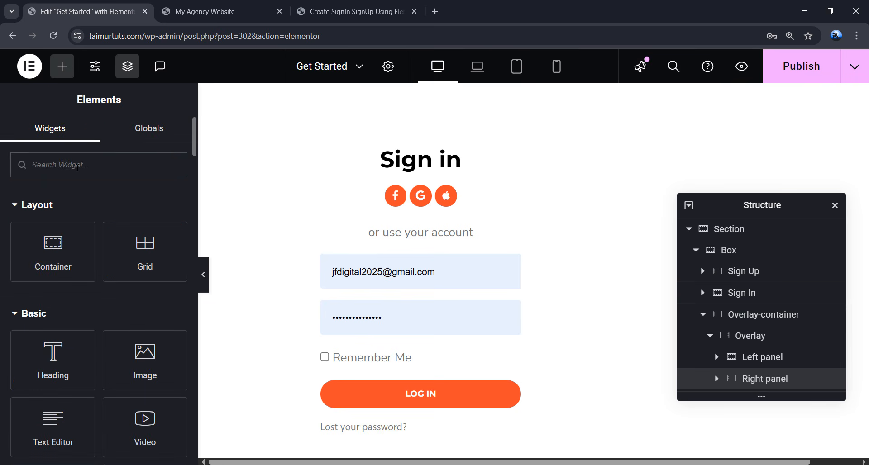
text(html)
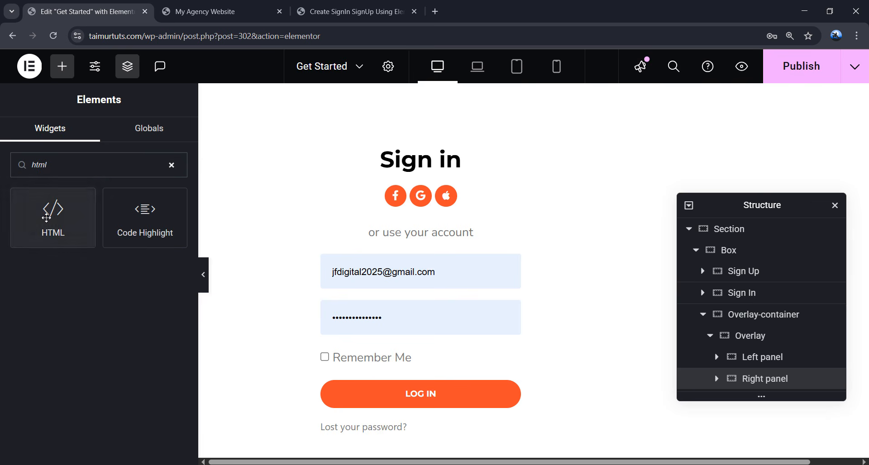
scroll(365, 246, down, 10)
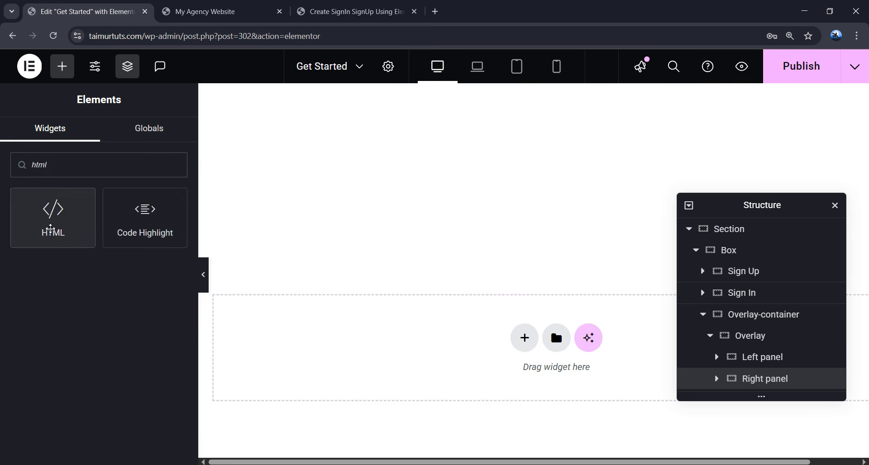
drag(53, 226, 402, 341)
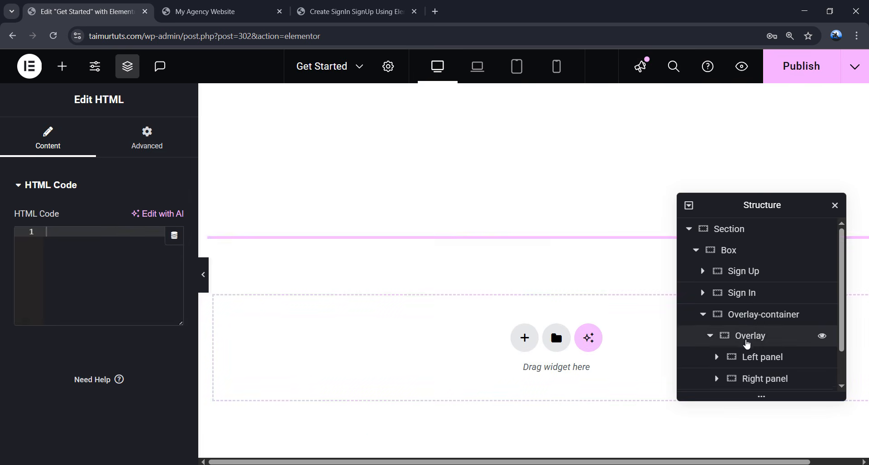
- Rename the new container 'CUSTOM CODE' and select its HTML widget
double_click(734, 361)
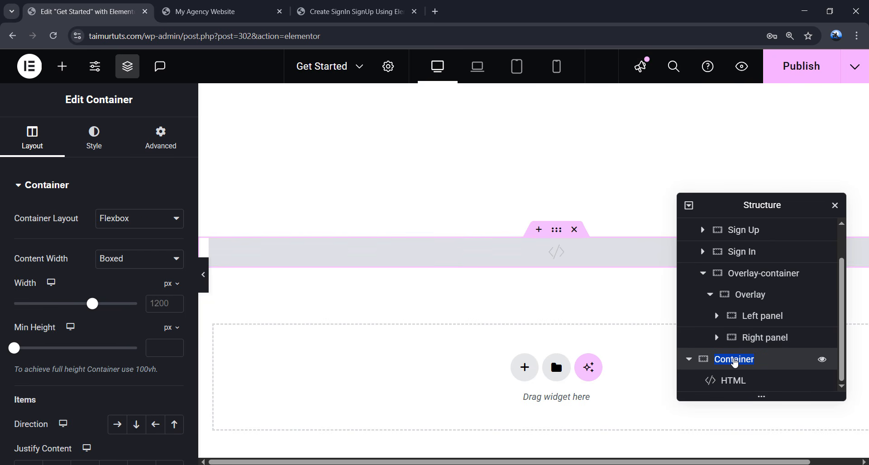
text(CUSTOM )
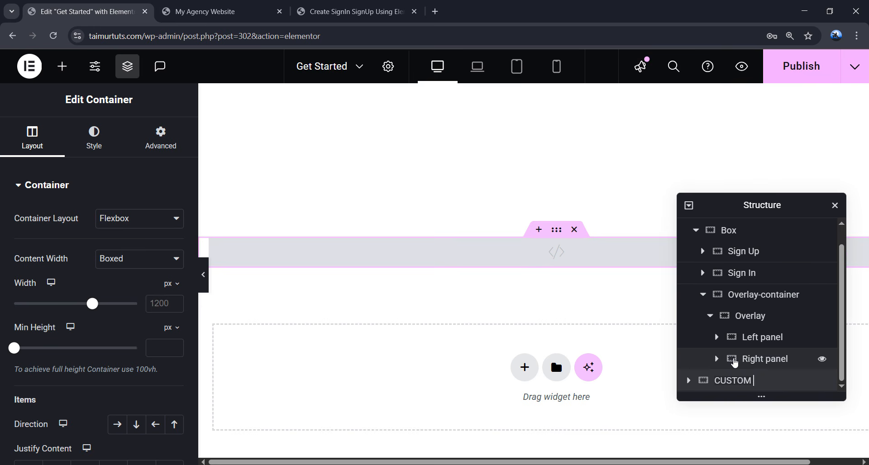
text(CODE)
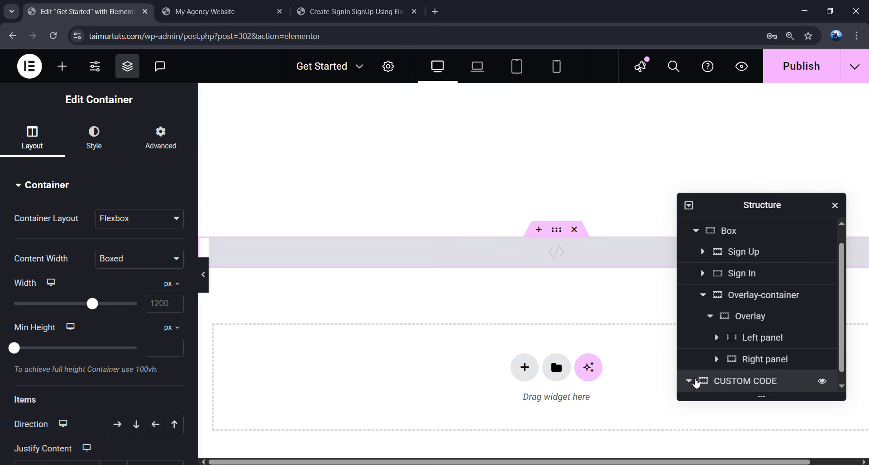
click(689, 381)
click(731, 383)
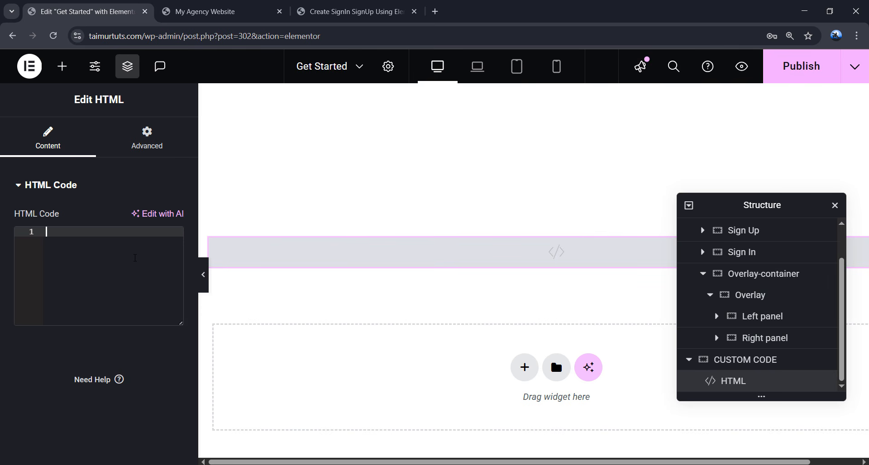
- Load jimfahaddigital.com/tutorial in a new tab and scroll to the style code
click(432, 13)
text(jim)
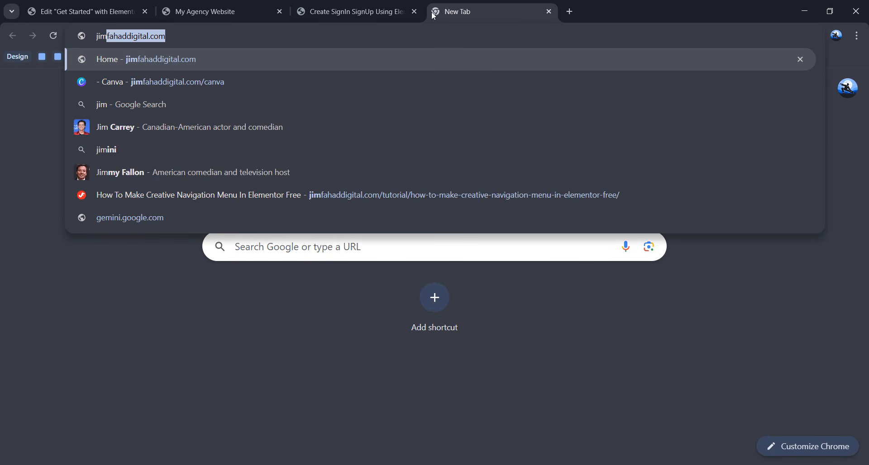
text(fahad)
key(Right)
text(/tutorial)
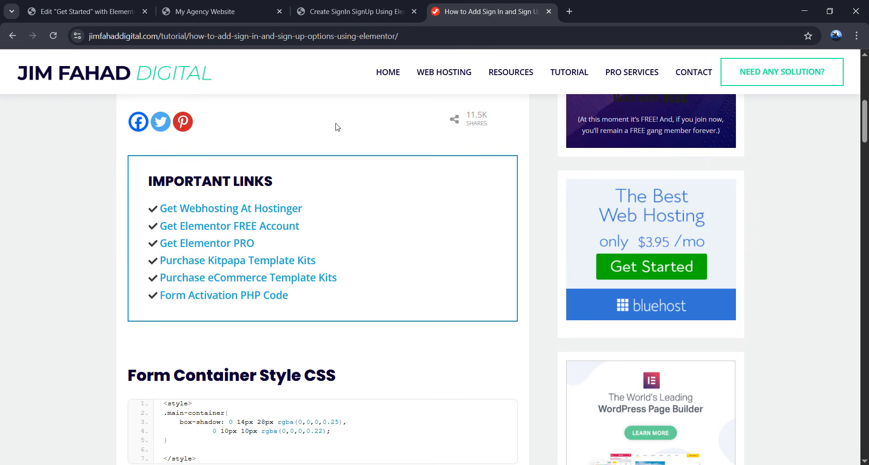
scroll(336, 128, down, 8)
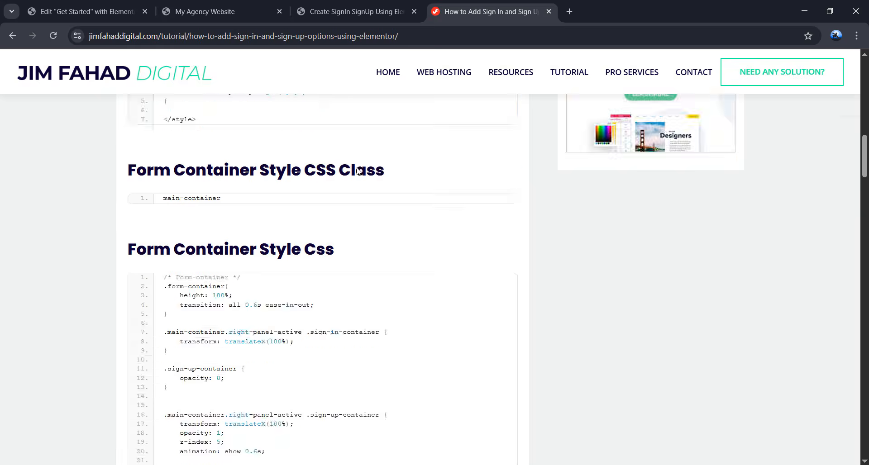
scroll(207, 221, up, 5)
scroll(207, 222, down, 15)
scroll(304, 286, up, 13)
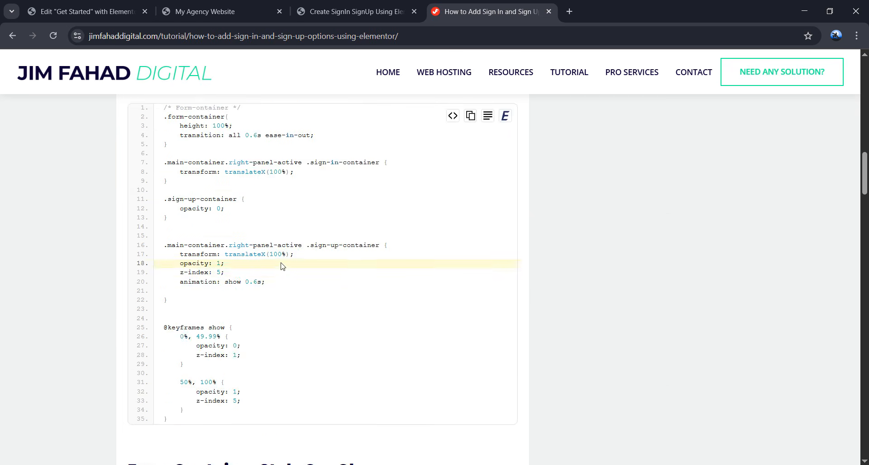
scroll(264, 258, up, 3)
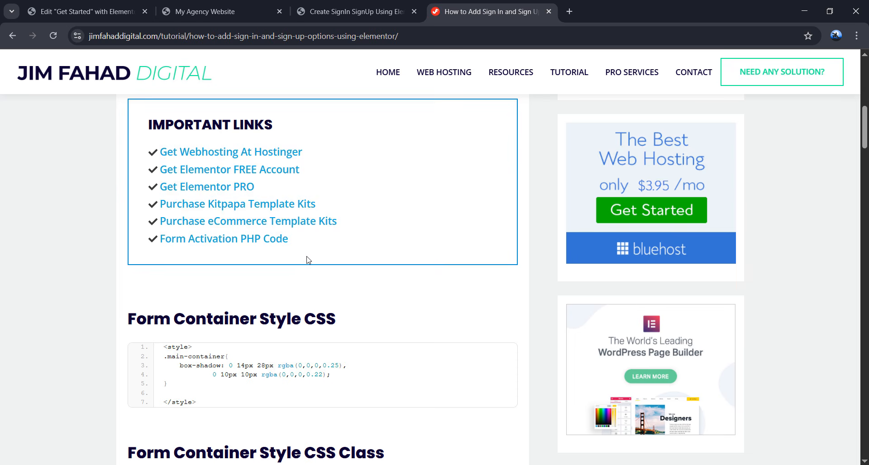
scroll(304, 258, down, 9)
- Copy the tutorial's Form Container Style CSS code
drag(164, 255, 245, 338)
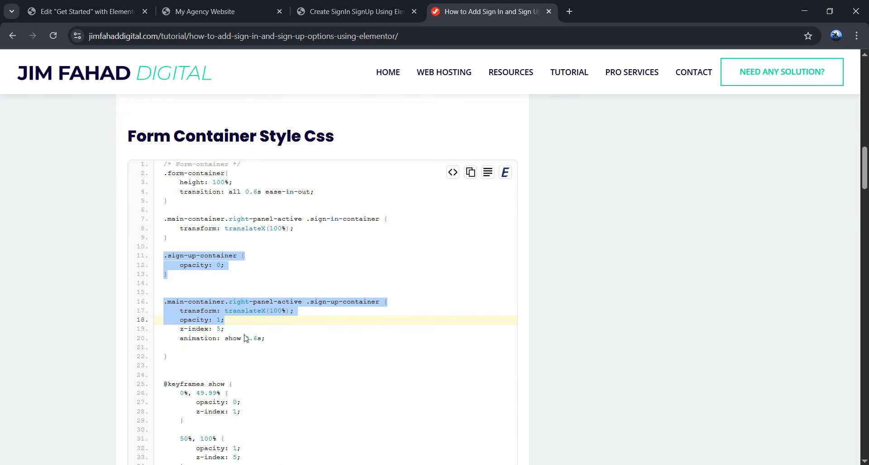
click(360, 323)
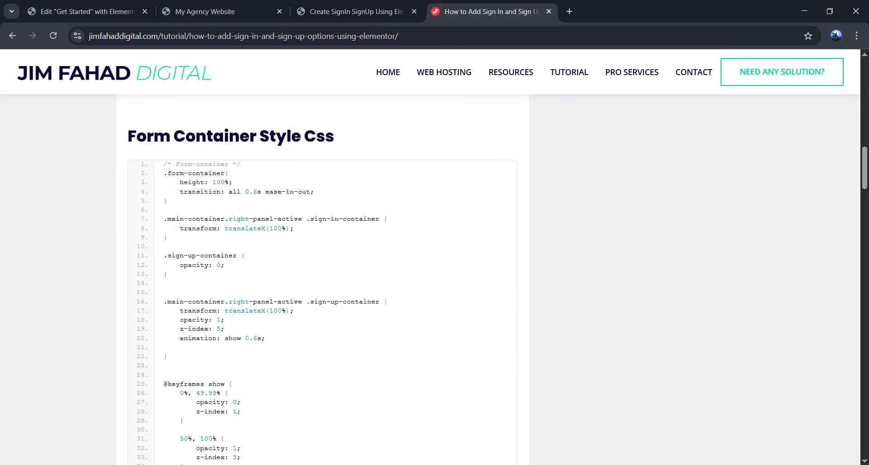
scroll(318, 217, up, 9)
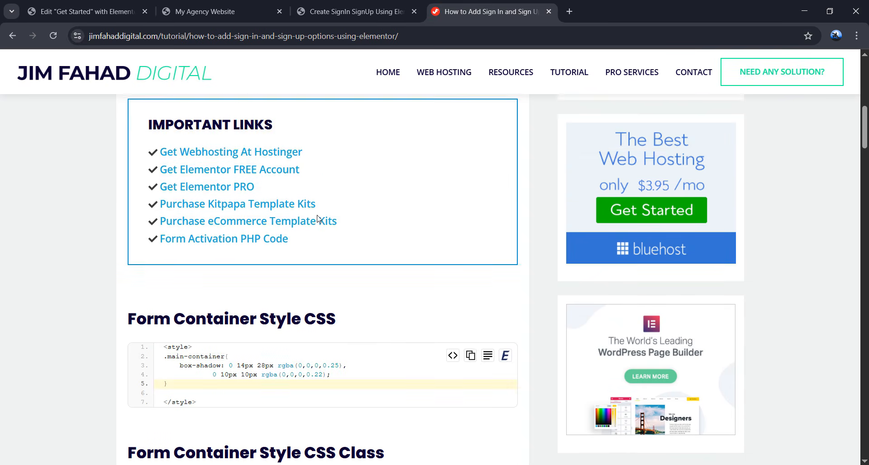
scroll(227, 273, down, 1)
scroll(174, 291, down, 1)
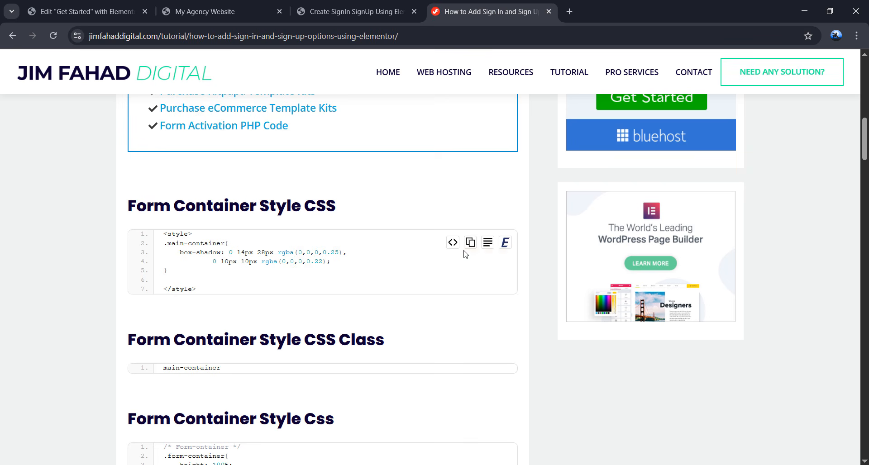
drag(198, 290, 158, 236)
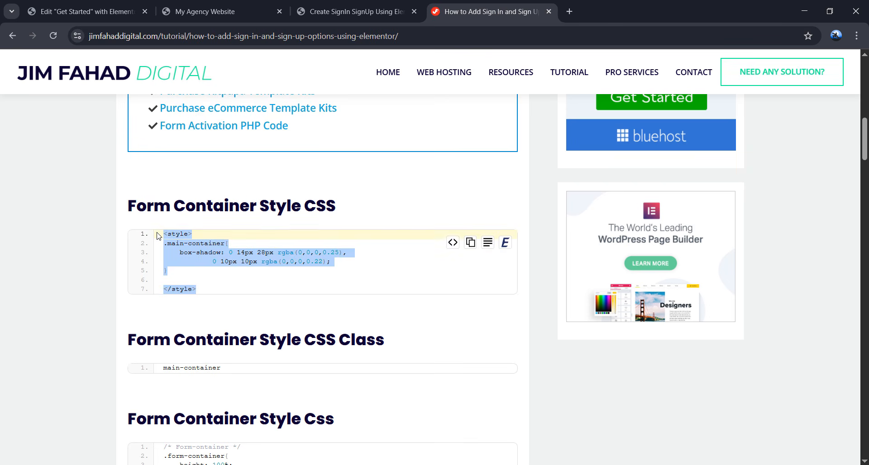
right_click(219, 251)
click(240, 263)
click(344, 279)
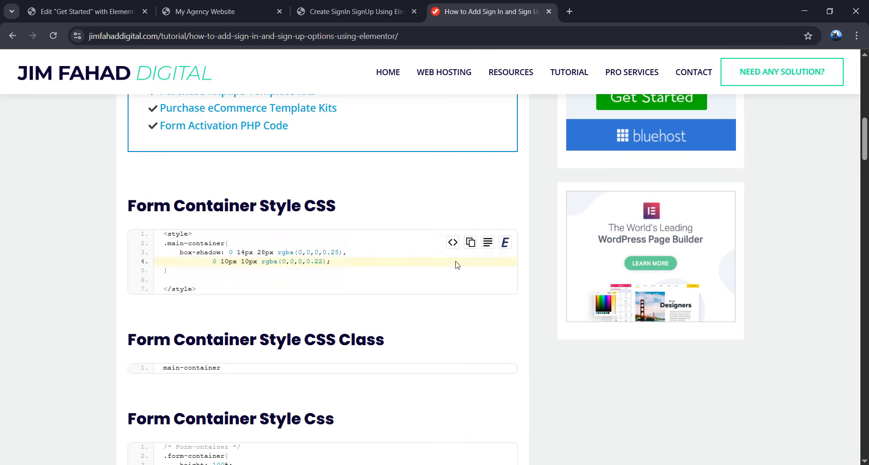
click(470, 245)
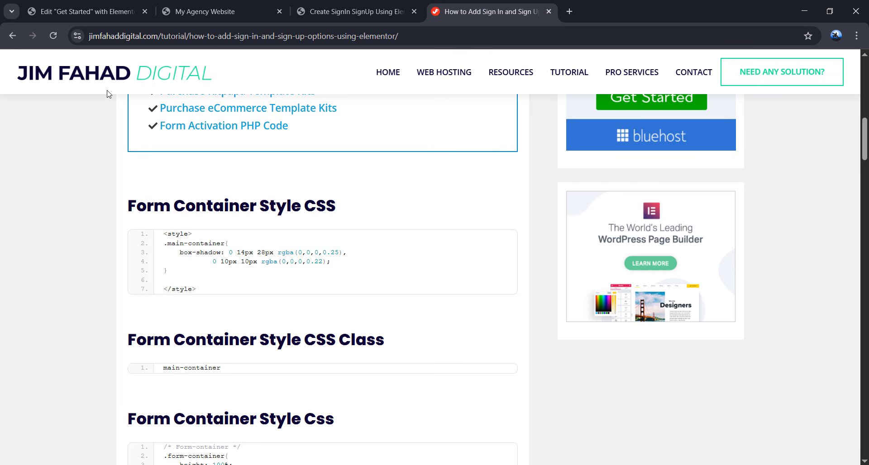
- Paste the copied main-container style block into the empty HTML widget code editor
click(104, 21)
click(88, 254)
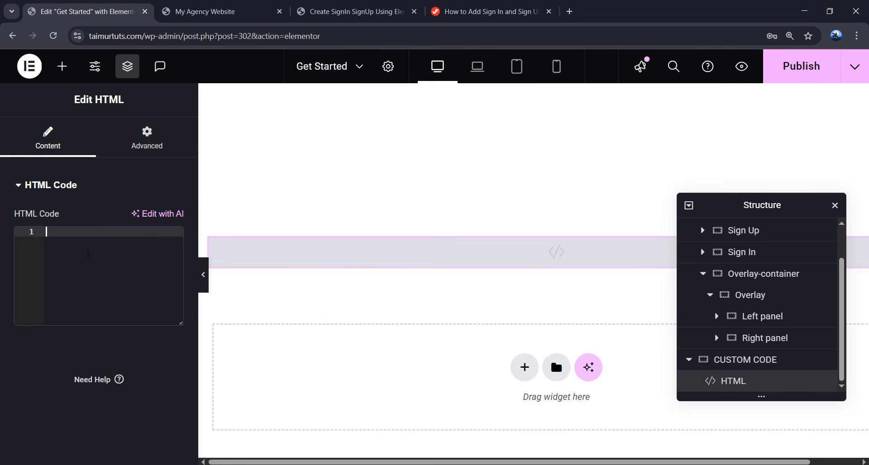
right_click(75, 249)
click(91, 337)
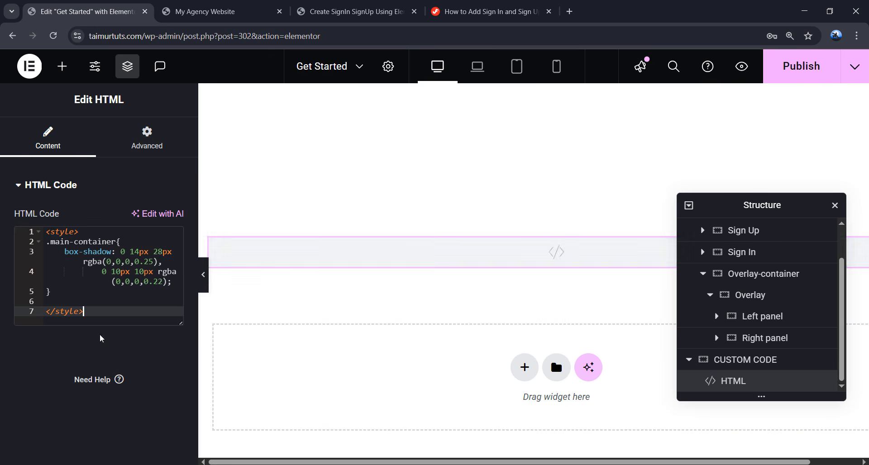
click(475, 12)
scroll(226, 258, down, 3)
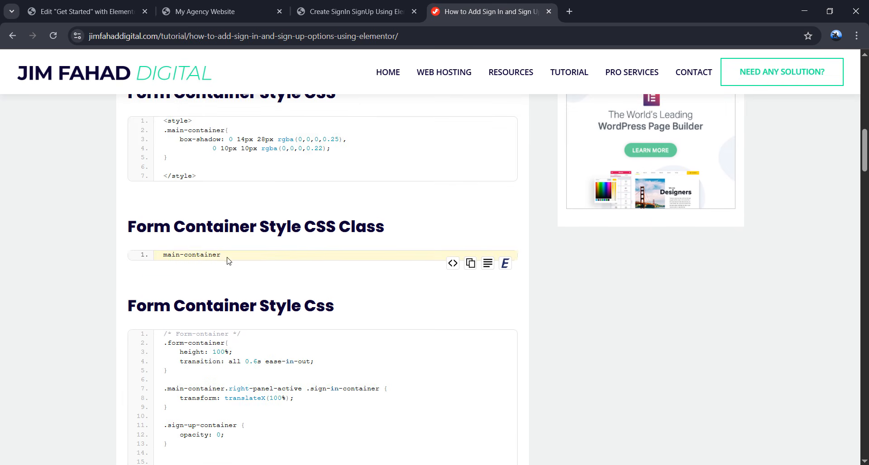
drag(221, 256, 176, 260)
- Copy main-container from the tutorial and add it as the Box container's CSS class
right_click(186, 255)
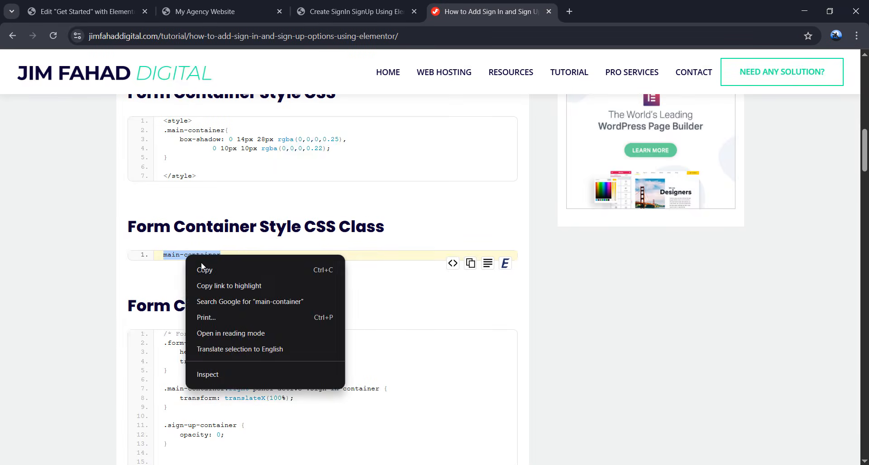
click(206, 270)
click(86, 11)
scroll(712, 252, up, 2)
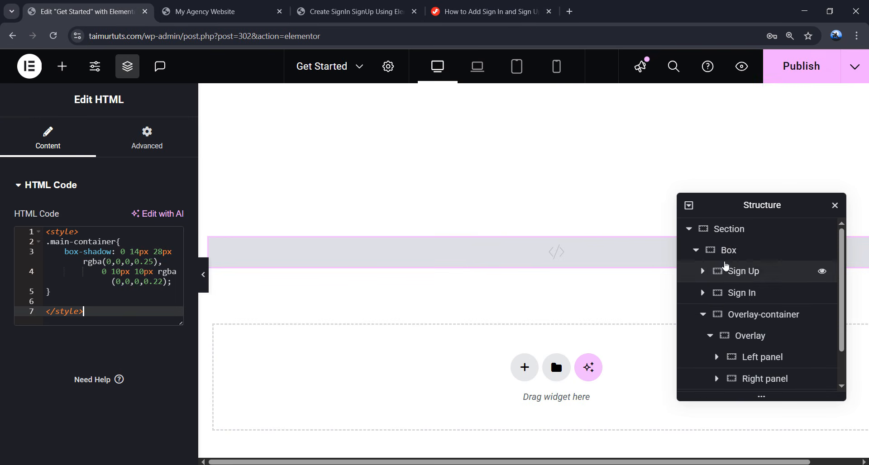
click(744, 252)
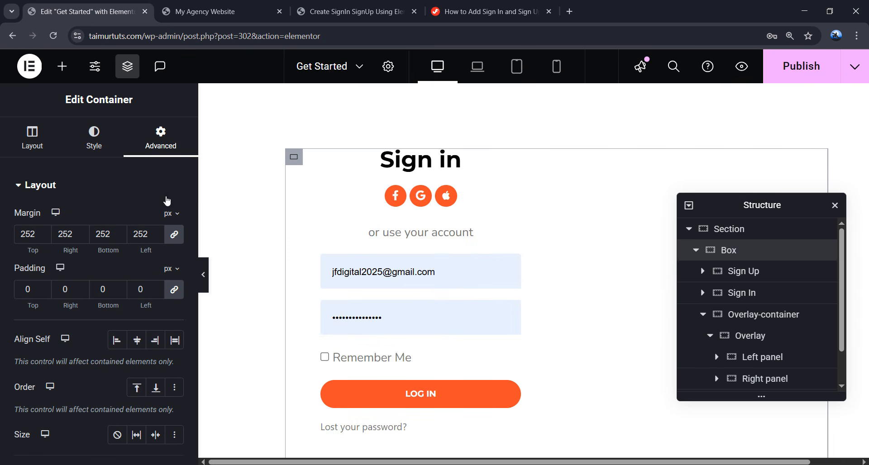
scroll(135, 201, down, 5)
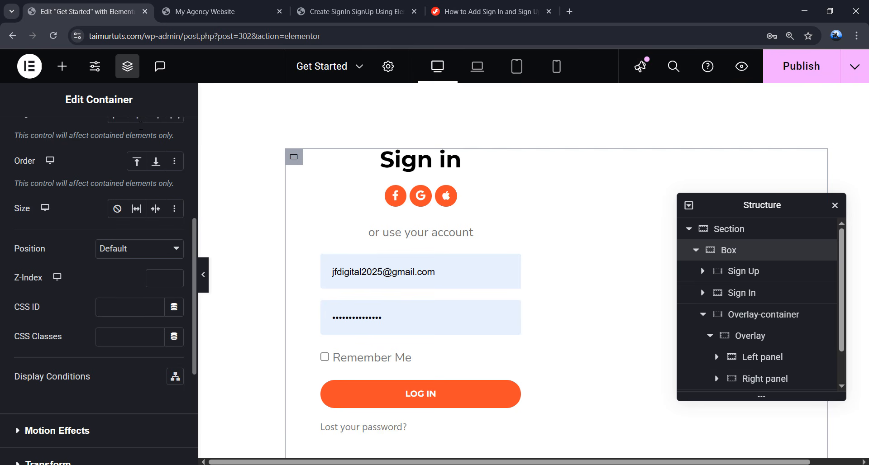
scroll(141, 125, up, 10)
scroll(141, 132, down, 10)
drag(15, 281, 47, 284)
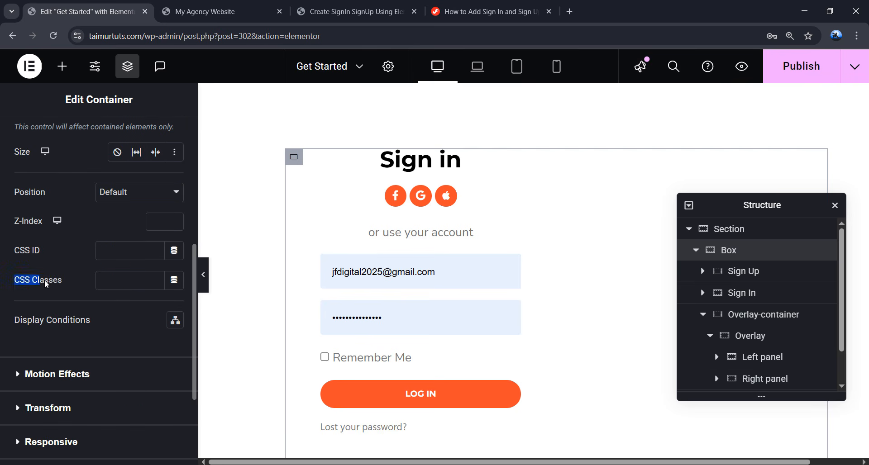
click(126, 282)
right_click(127, 282)
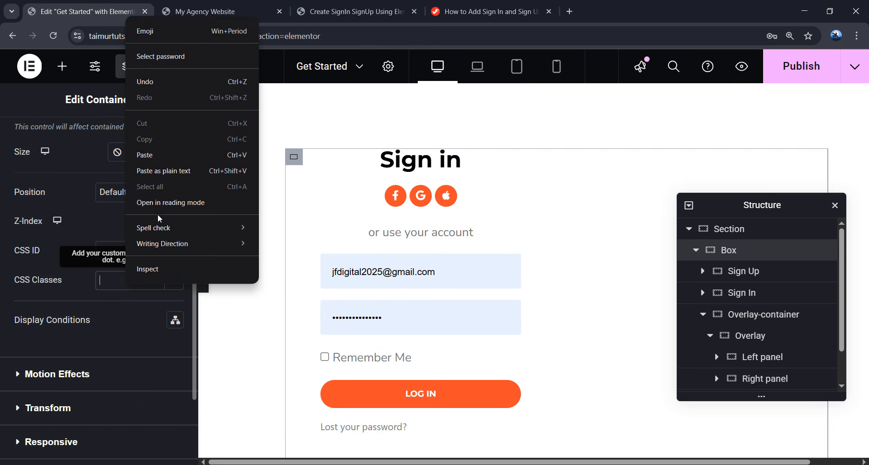
click(160, 161)
- Set the Box container's border radius to 10 px on all sides and preview the form
scroll(267, 181, down, 3)
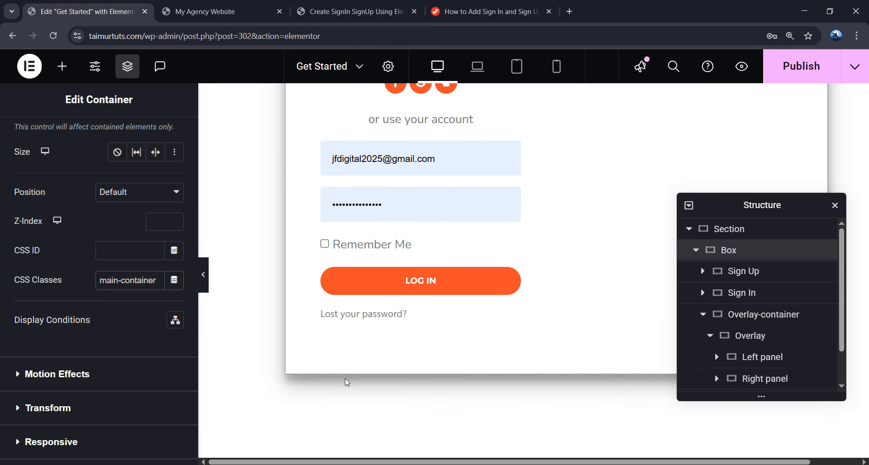
scroll(805, 144, up, 3)
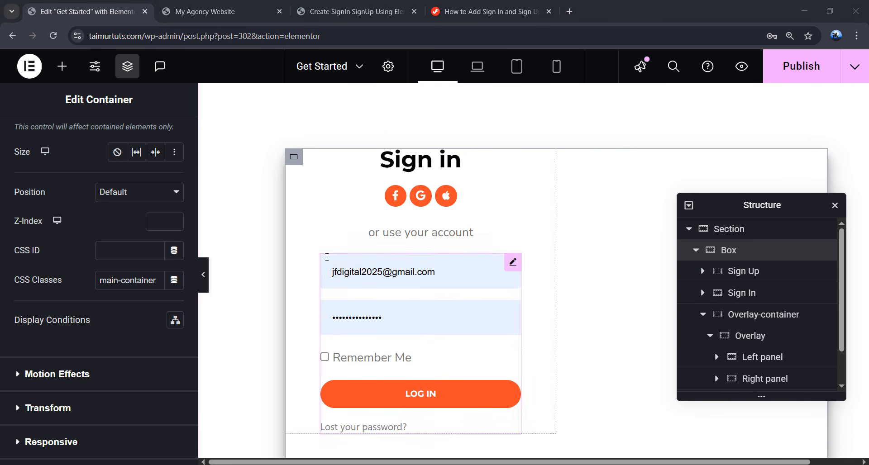
scroll(120, 229, up, 5)
scroll(120, 228, up, 2)
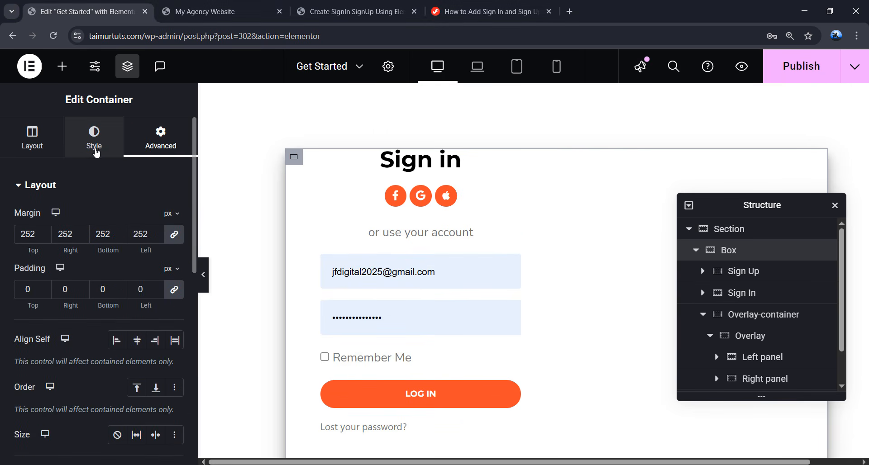
click(95, 145)
scroll(86, 213, down, 1)
click(27, 333)
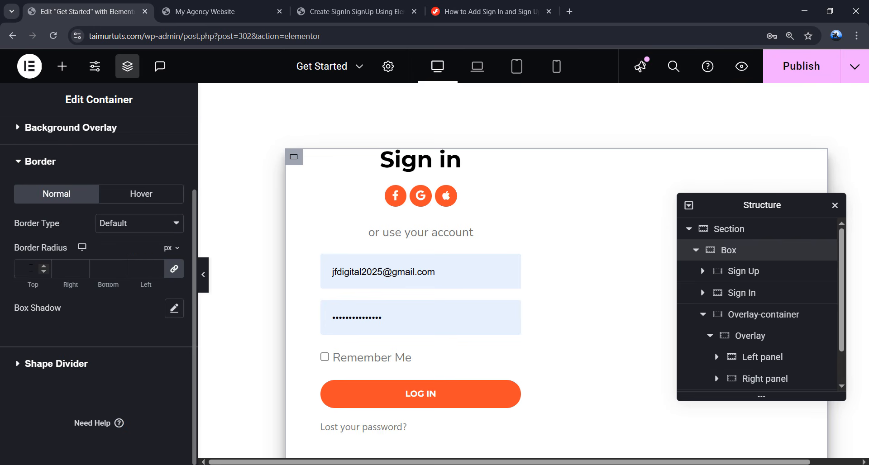
text(10)
scroll(285, 294, down, 3)
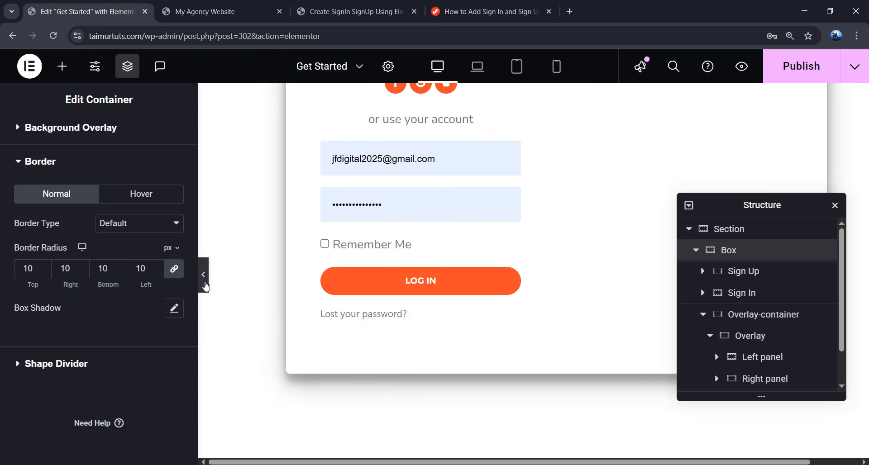
click(204, 275)
scroll(414, 367, down, 3)
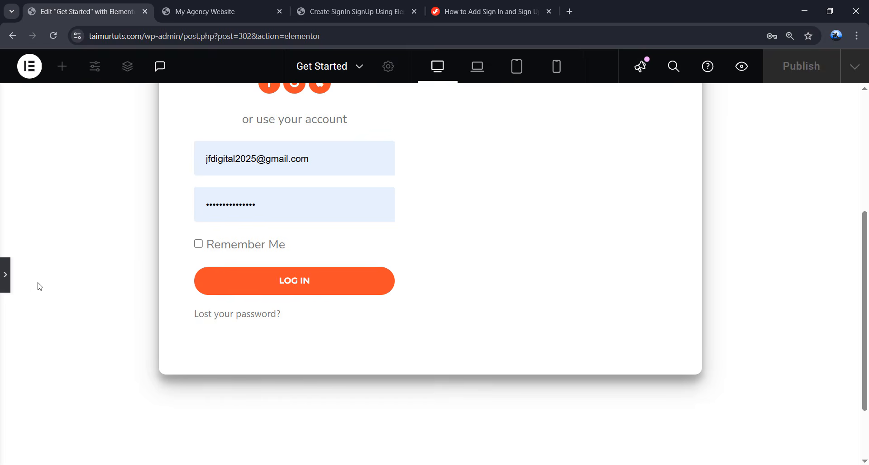
click(5, 275)
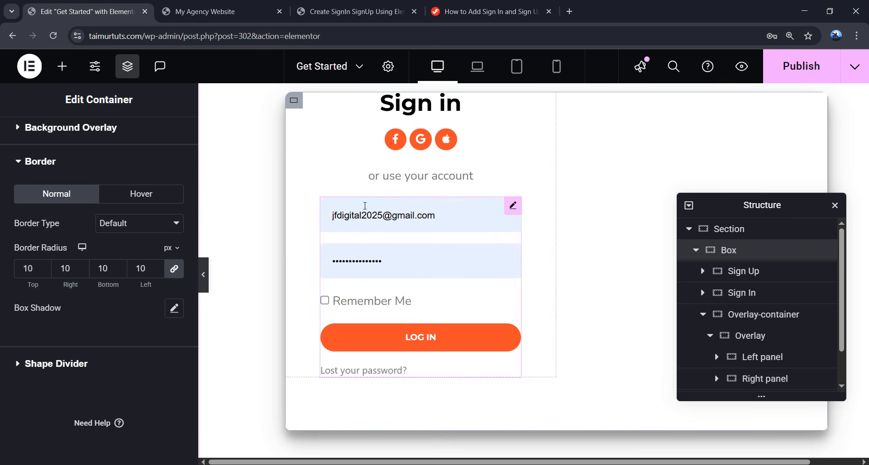
click(466, 12)
- Copy the Form Container Style Css block from the tutorial
scroll(266, 270, up, 3)
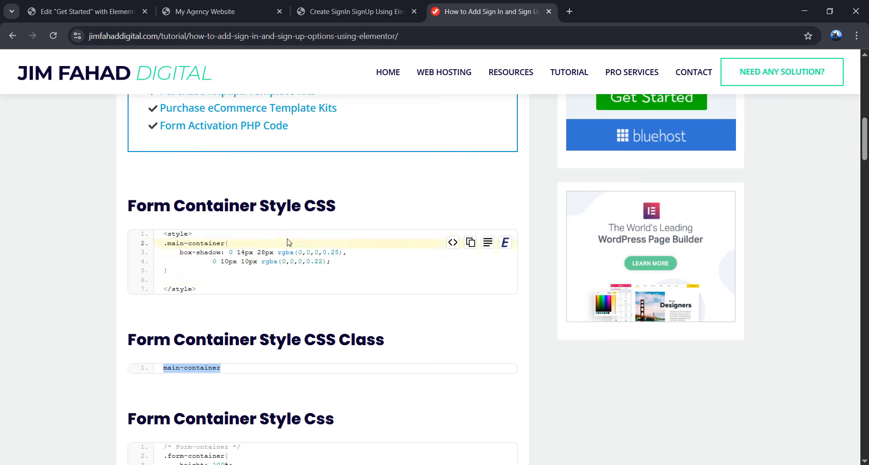
click(300, 274)
scroll(287, 266, down, 4)
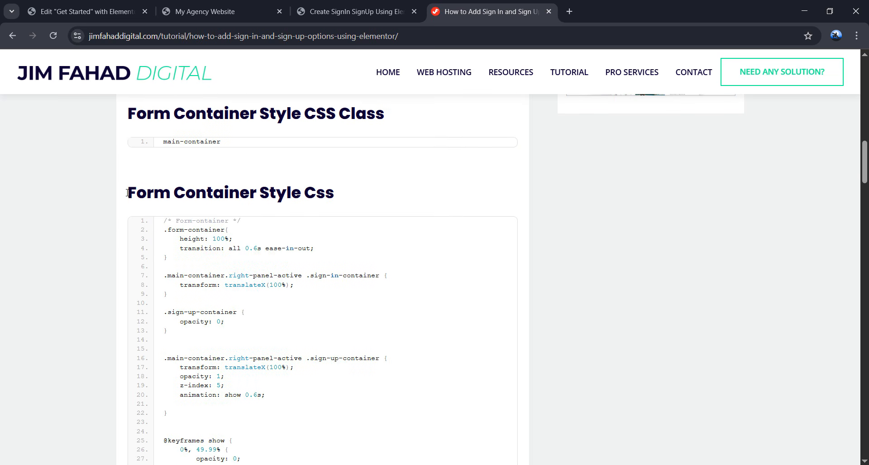
drag(127, 193, 340, 194)
click(351, 202)
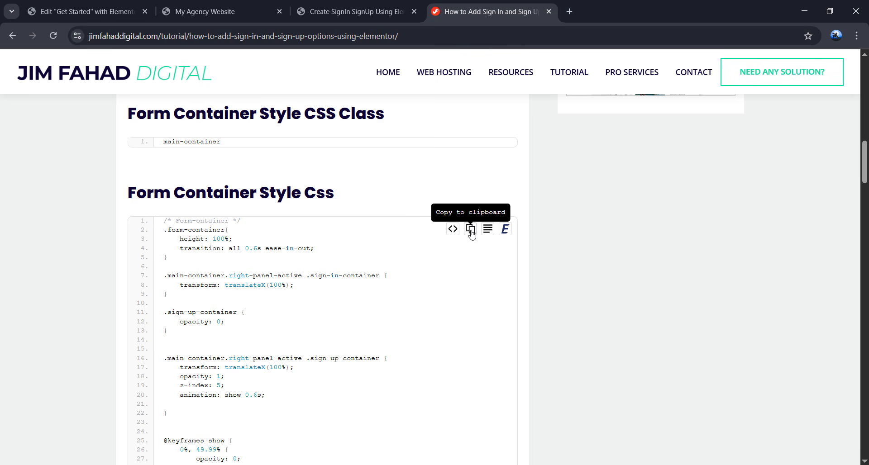
click(471, 232)
scroll(388, 246, down, 1)
- Paste the form-container CSS into the HTML widget below the main-container rule
click(131, 15)
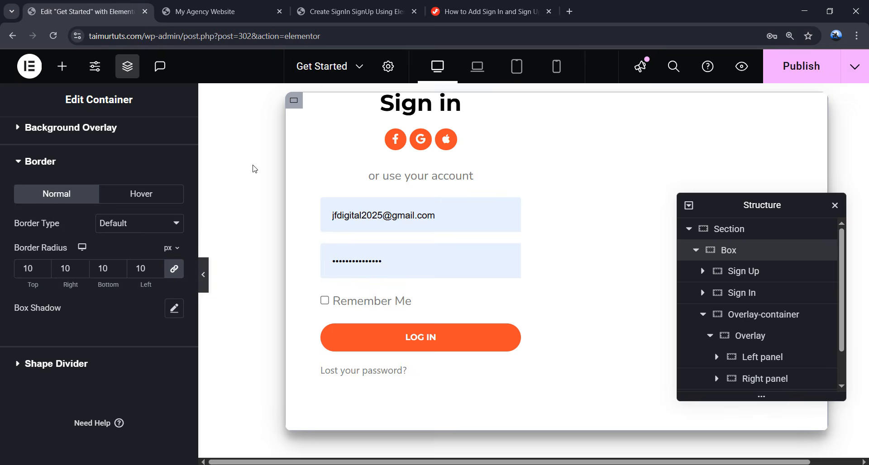
scroll(333, 292, down, 4)
click(325, 408)
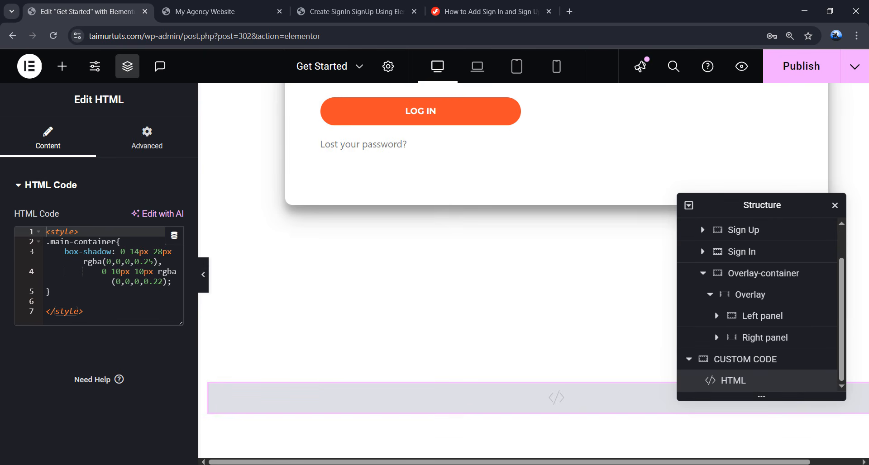
click(89, 300)
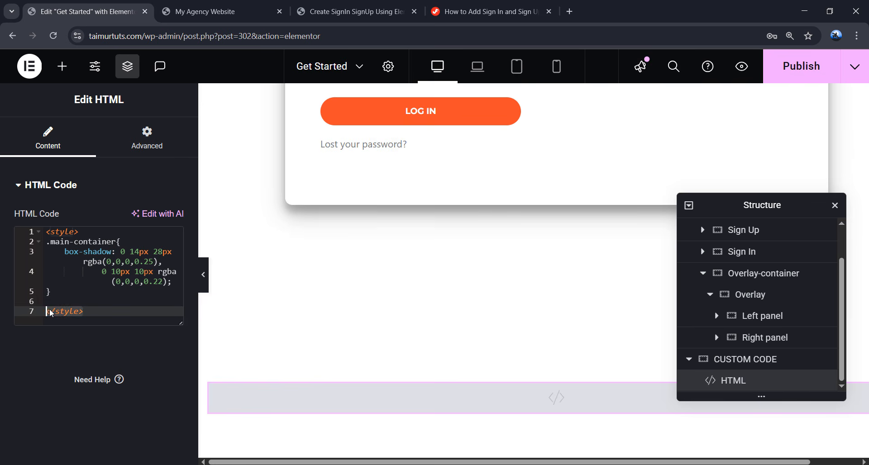
key(Return)
key(Return)
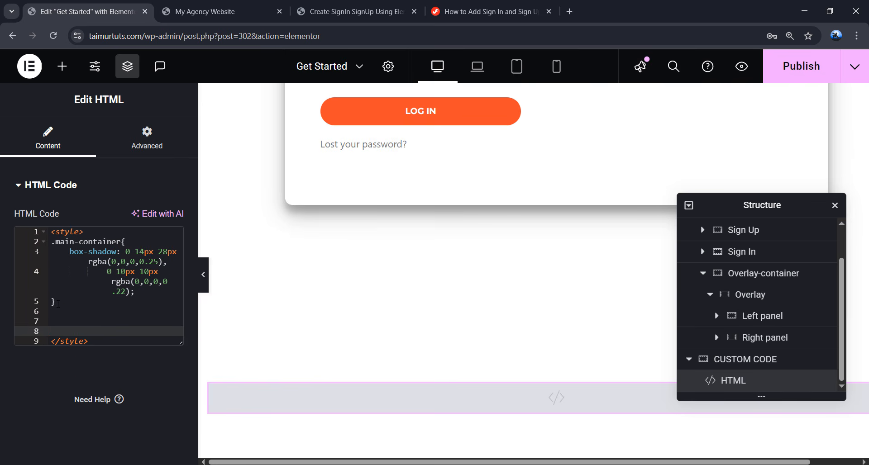
right_click(65, 330)
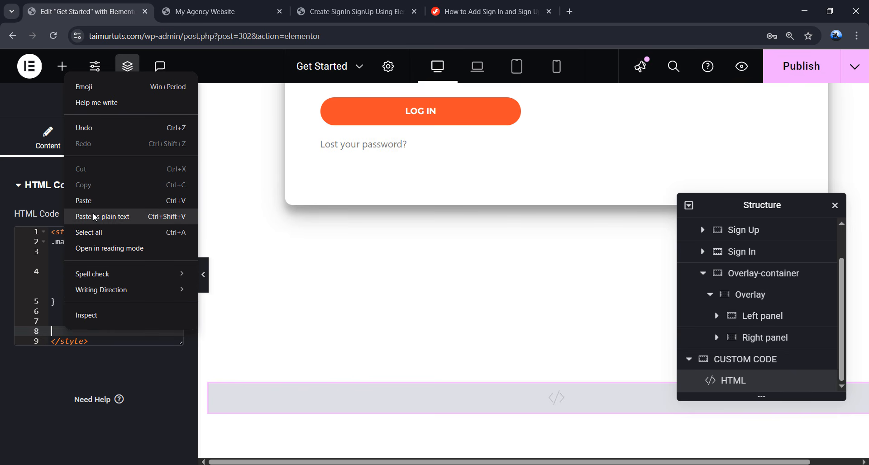
click(96, 202)
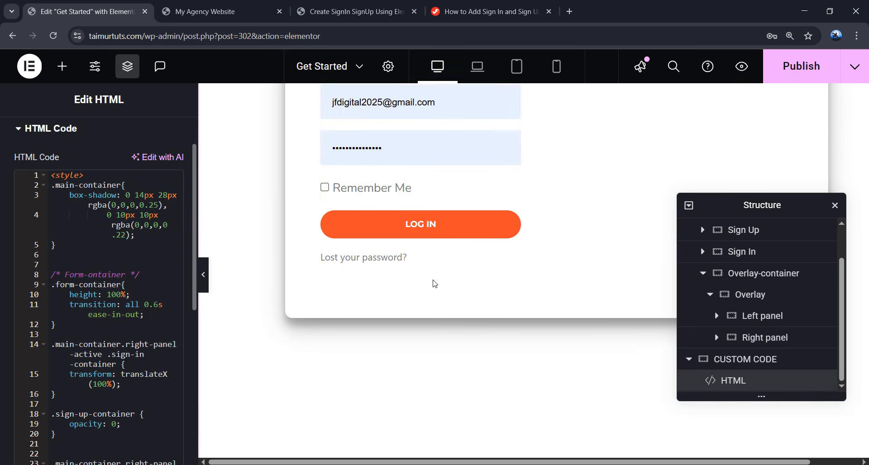
click(481, 6)
- Copy the form-container class and add it to the Sign Up container's CSS classes
scroll(275, 270, down, 5)
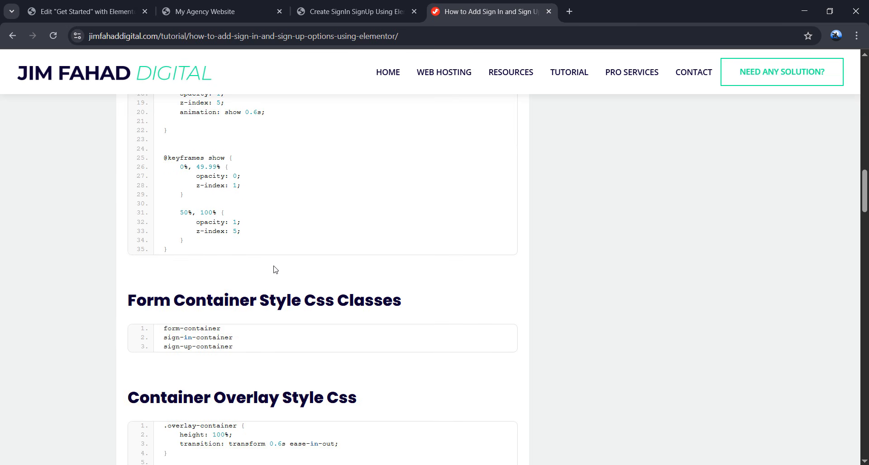
drag(161, 332, 217, 331)
right_click(208, 328)
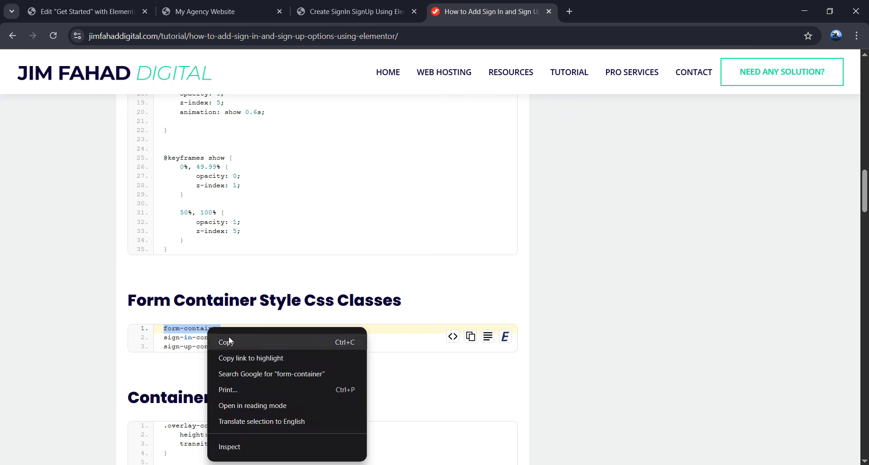
click(230, 339)
click(91, 11)
scroll(699, 266, up, 2)
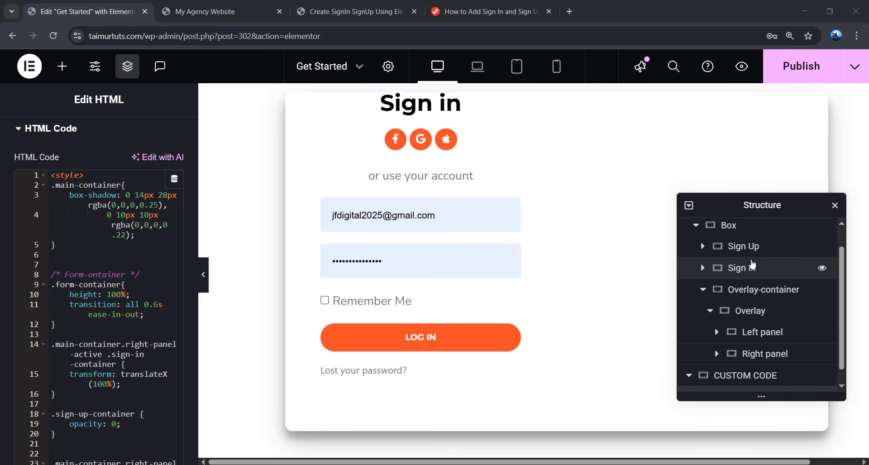
click(754, 274)
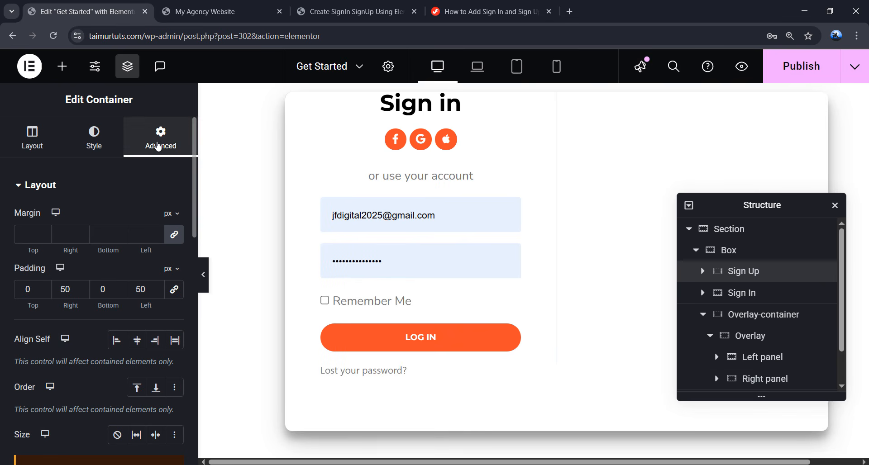
scroll(136, 231, down, 10)
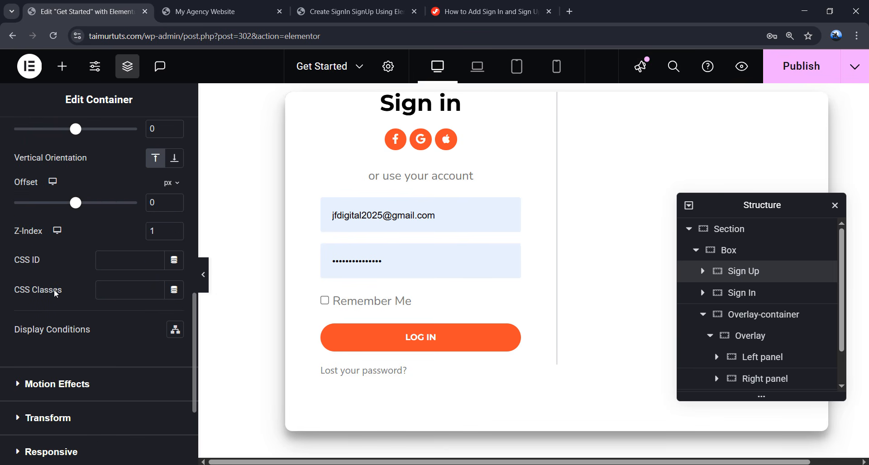
click(115, 289)
key(ctrl+v)
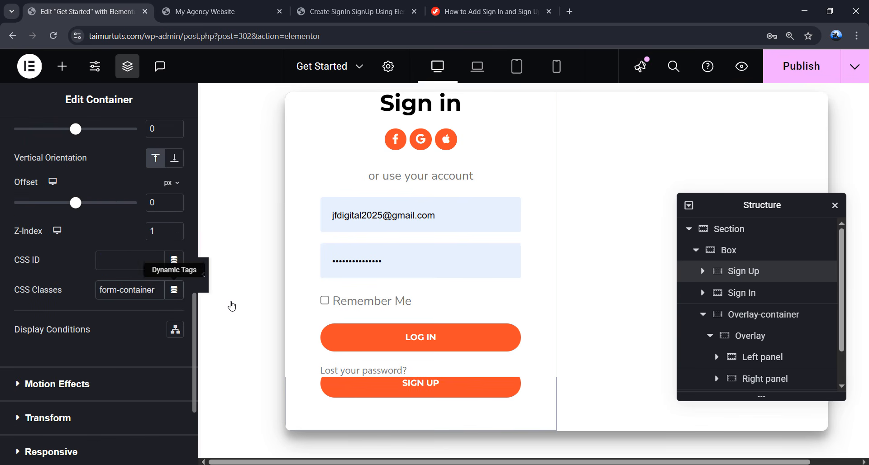
- Give the Sign In container the classes form-container and sign-in-container
click(745, 302)
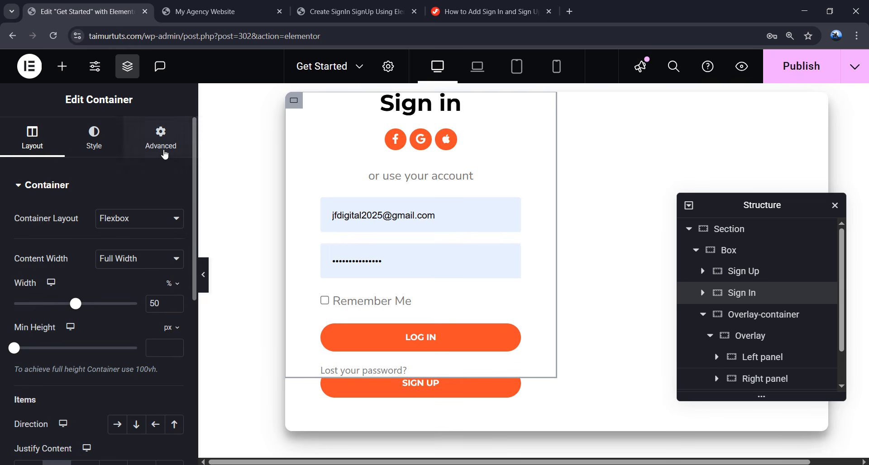
click(162, 150)
scroll(130, 266, down, 5)
scroll(130, 266, down, 5)
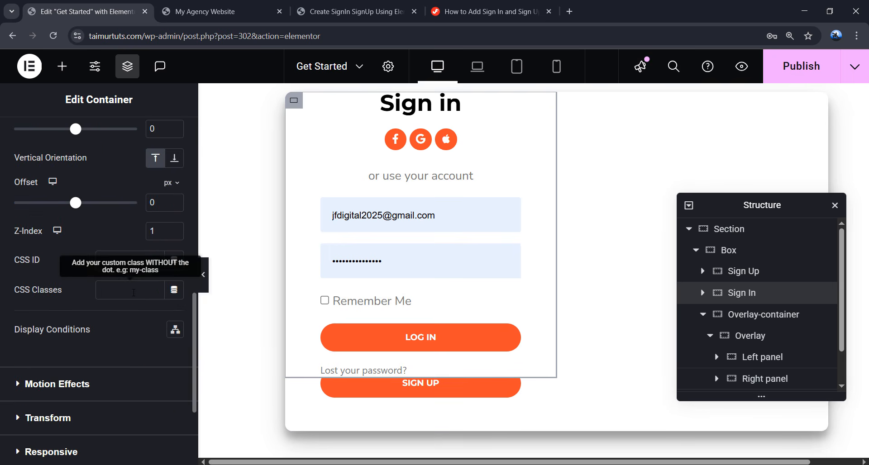
click(133, 293)
key(super+v)
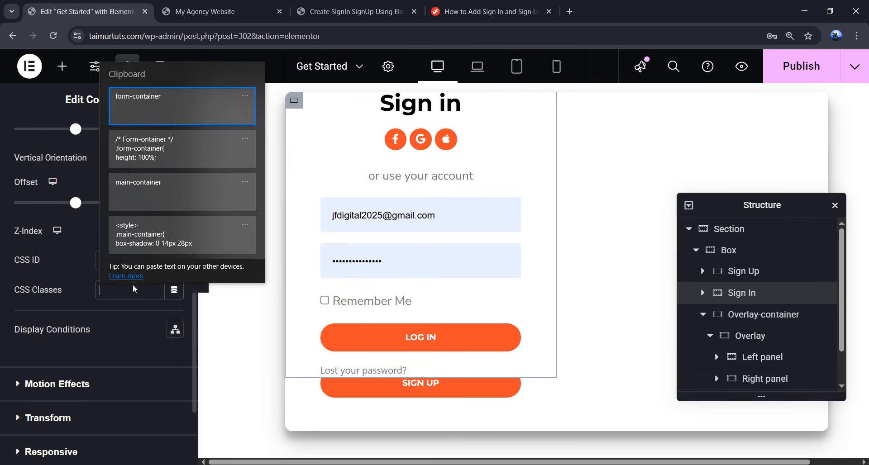
click(166, 115)
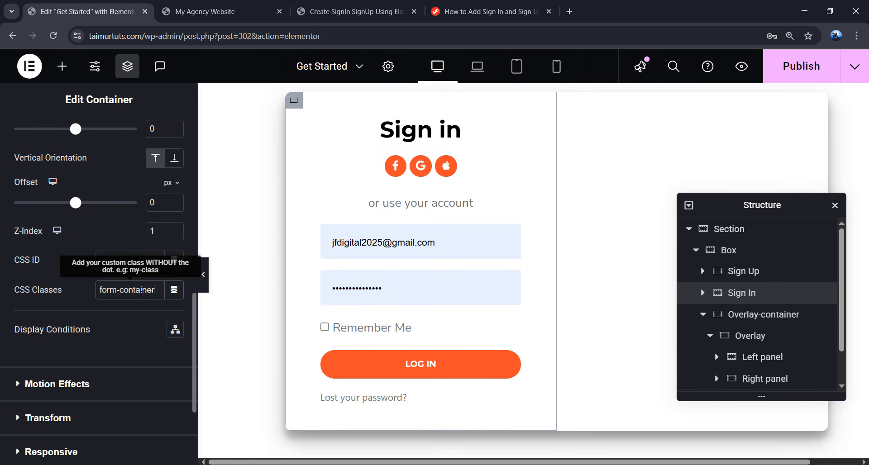
click(484, 11)
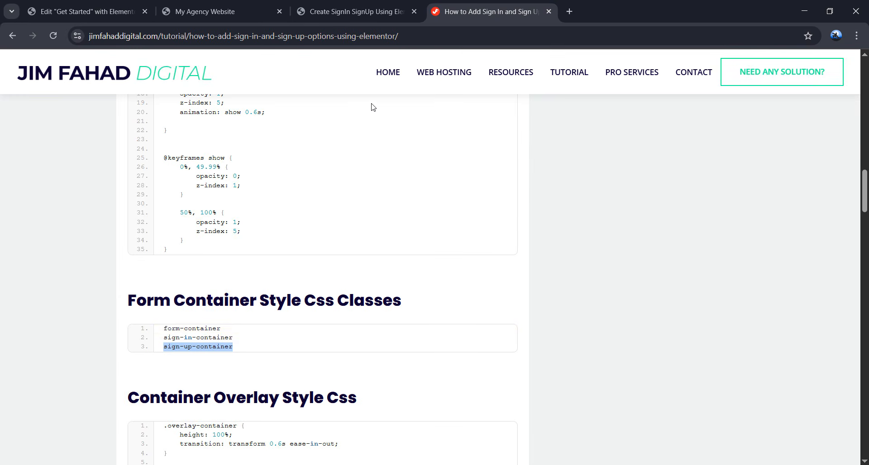
drag(235, 338, 219, 341)
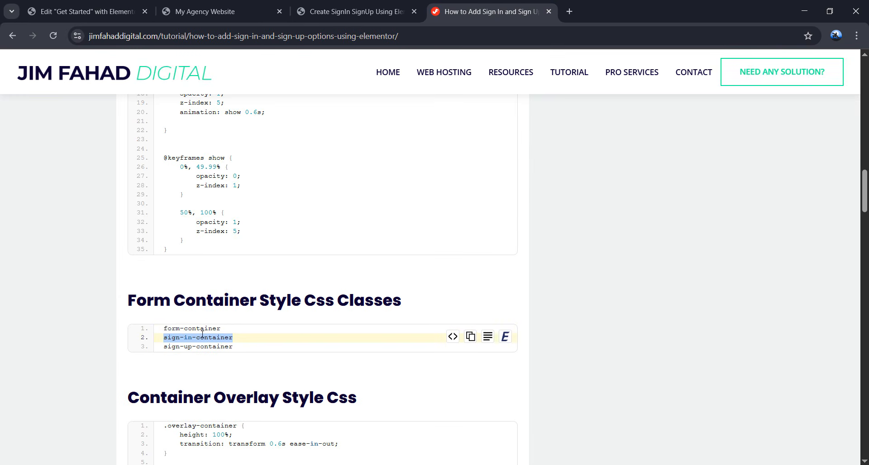
click(99, 11)
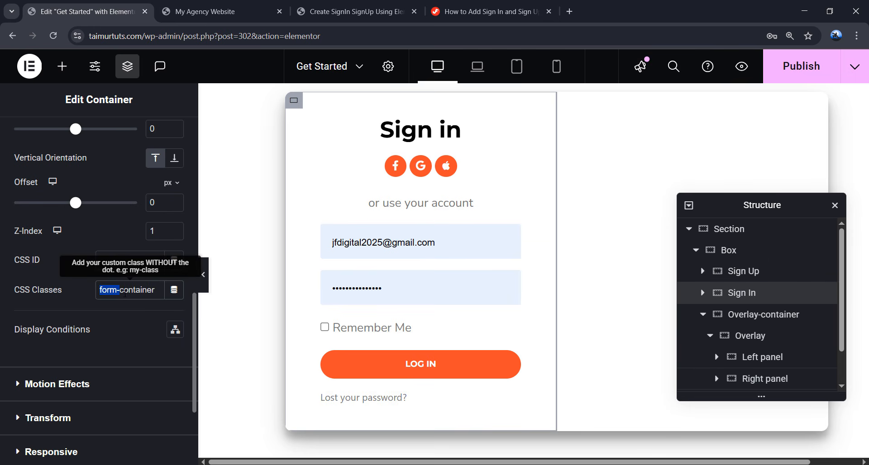
click(161, 291)
right_click(162, 293)
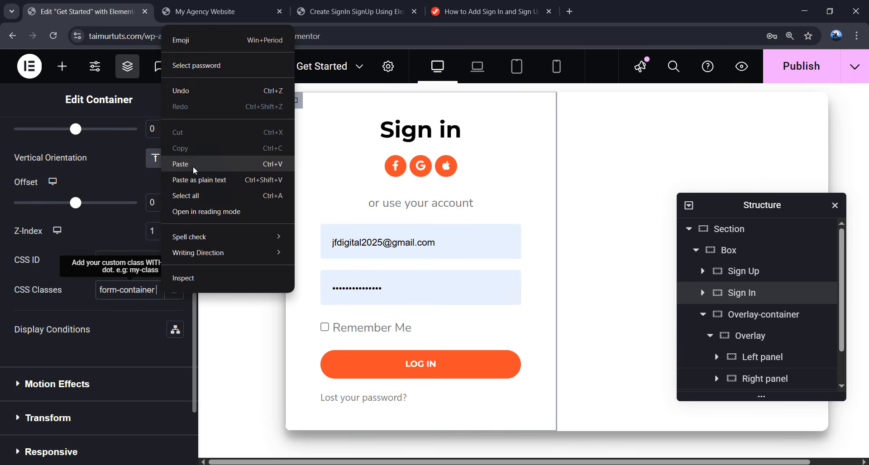
click(177, 165)
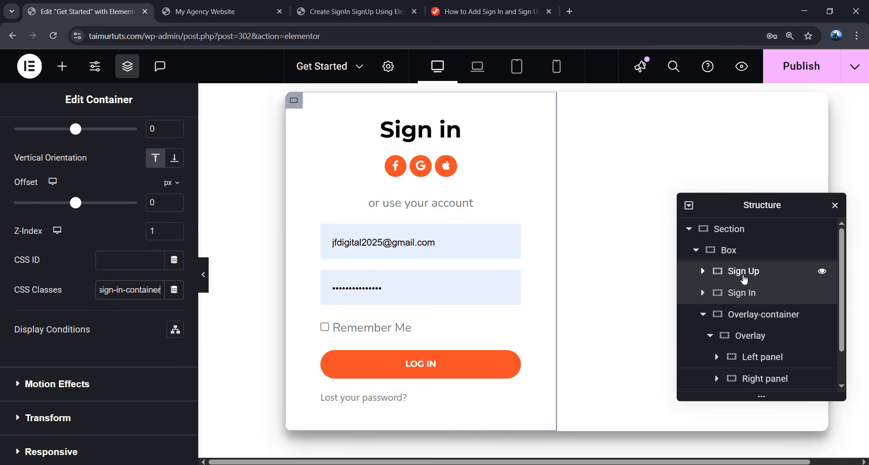
- Append sign-up-container after form-container in the Sign Up container's CSS classes
click(743, 277)
click(489, 11)
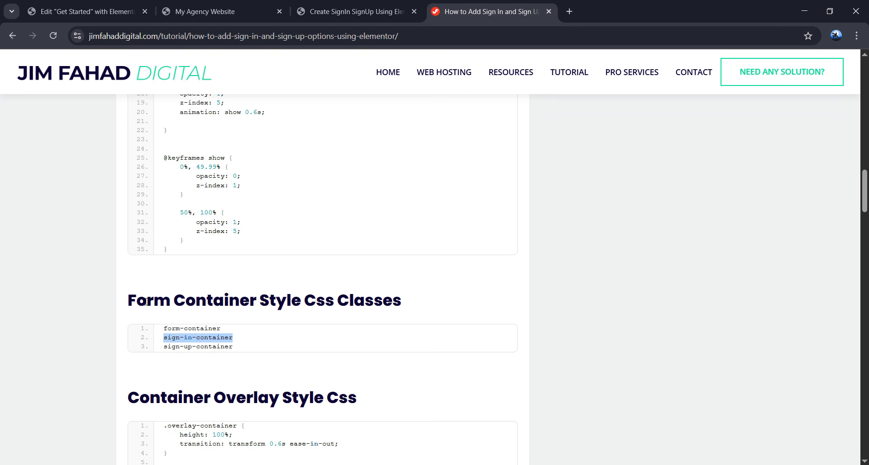
drag(164, 347, 190, 352)
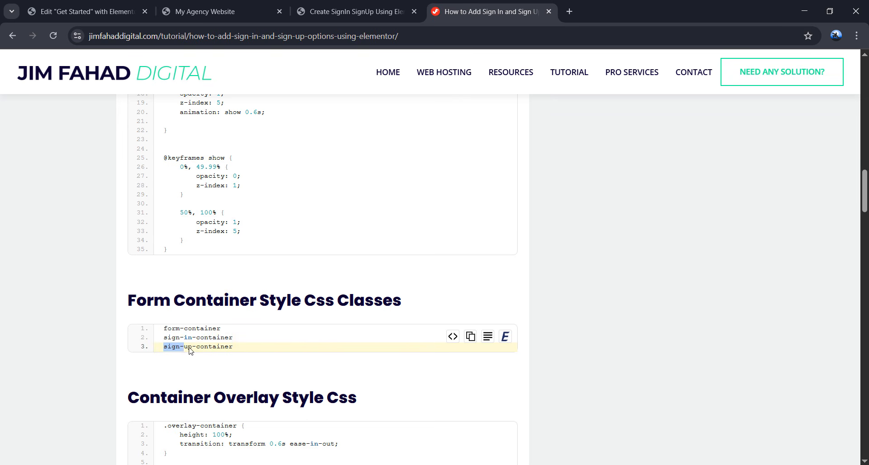
right_click(226, 348)
click(245, 232)
click(86, 11)
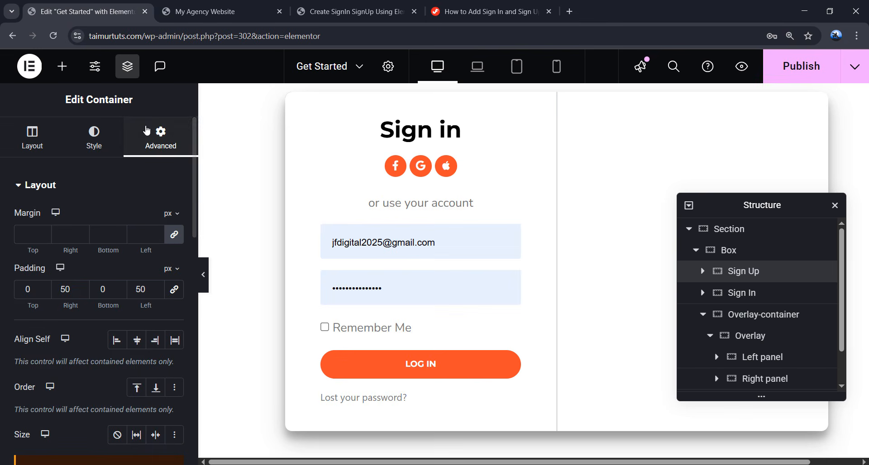
scroll(145, 206, down, 10)
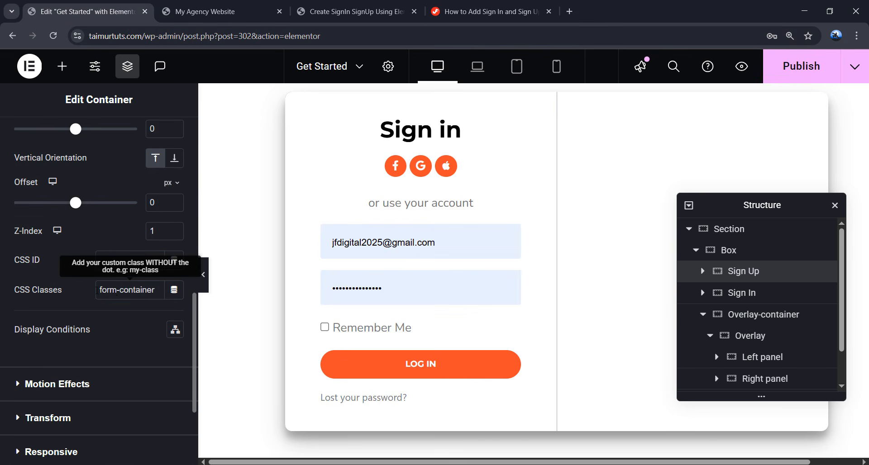
drag(96, 290, 159, 290)
click(161, 290)
key(ctrl+a)
key(ctrl+v)
drag(161, 290, 123, 290)
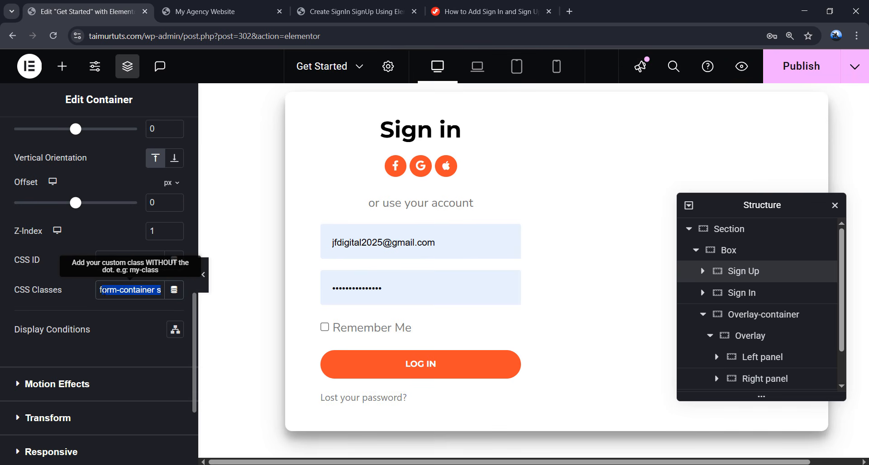
click(154, 292)
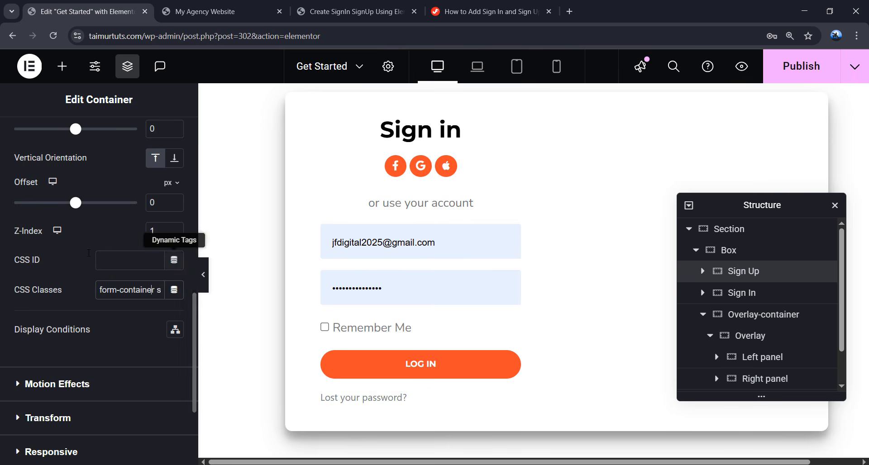
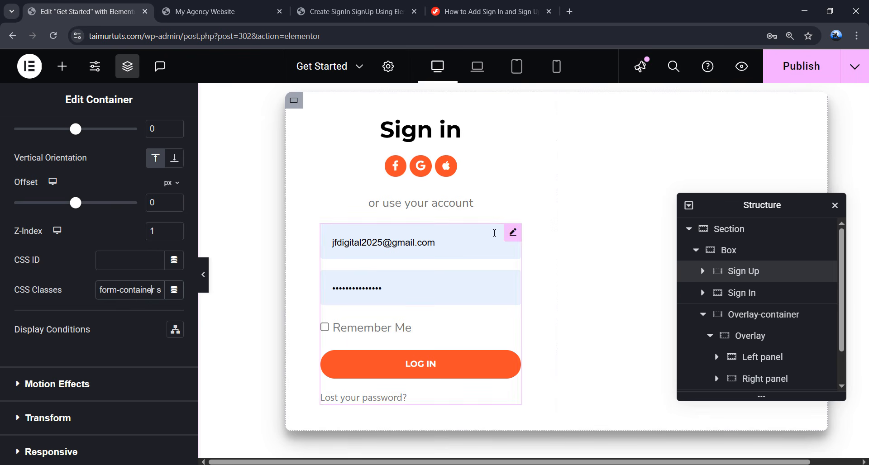
- Bring up the tutorial page and find the Container Overlay Style Css heading
click(490, 14)
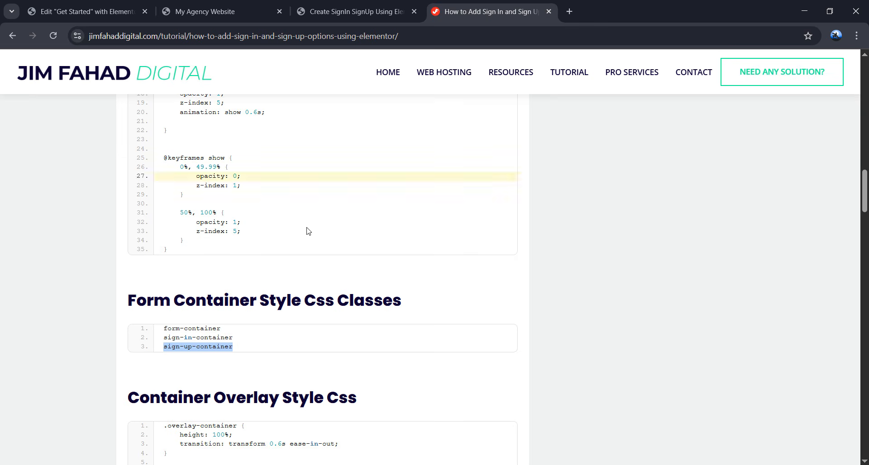
scroll(345, 309, down, 3)
drag(129, 172, 352, 177)
- Preview the finished reference demo, sliding its overlay over to the sign-in form
click(369, 178)
scroll(317, 195, down, 4)
scroll(307, 198, up, 2)
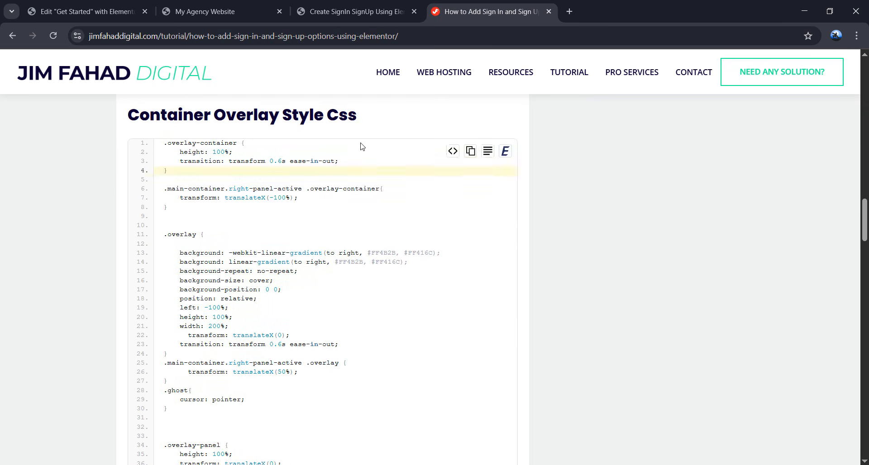
click(331, 13)
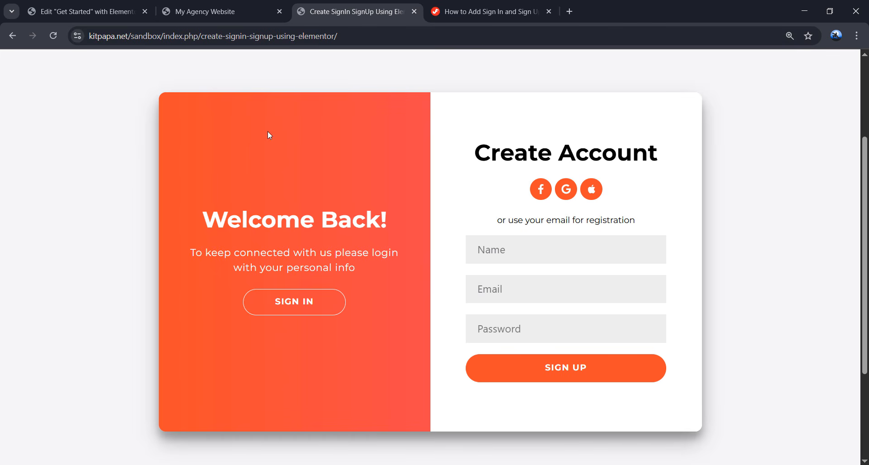
click(303, 299)
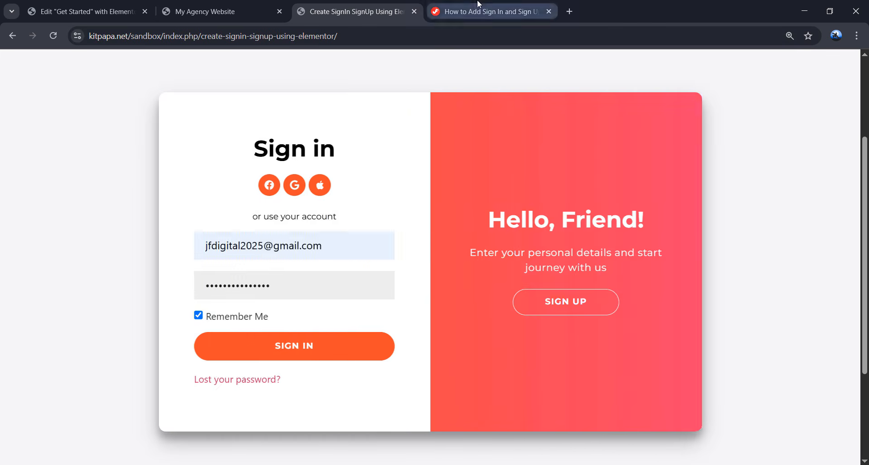
click(481, 12)
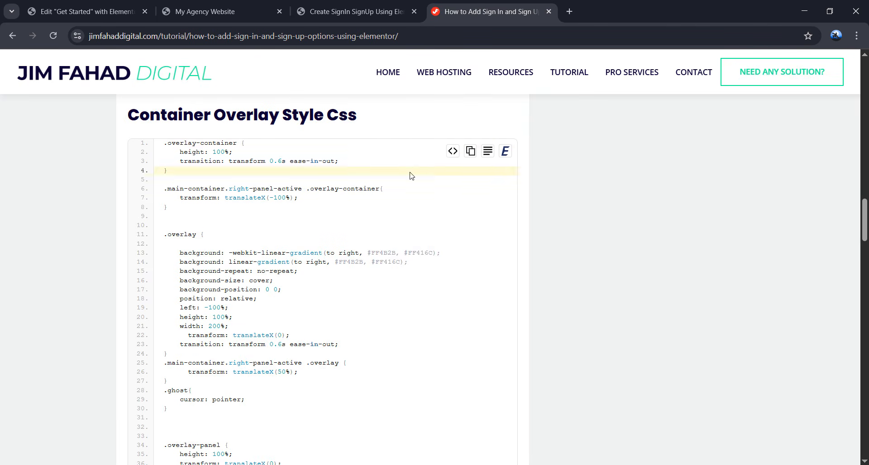
- Copy the container overlay CSS from the tutorial
scroll(374, 245, down, 6)
scroll(370, 235, up, 3)
scroll(371, 235, up, 2)
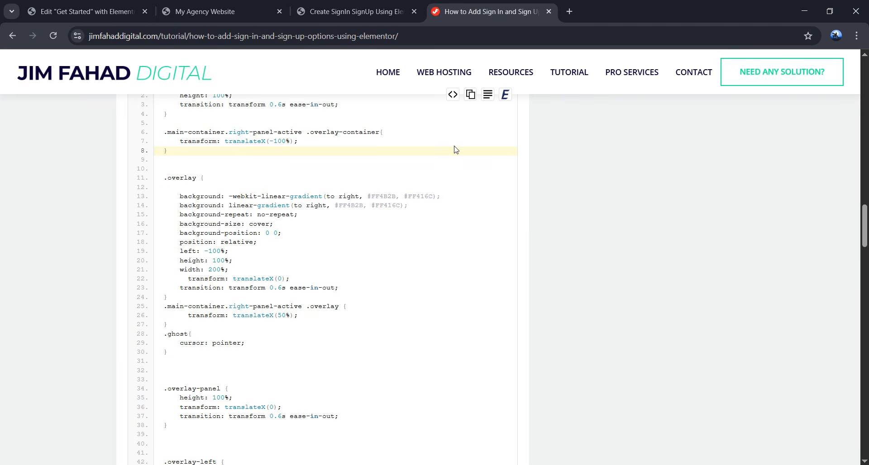
click(467, 103)
click(103, 5)
scroll(294, 329, down, 5)
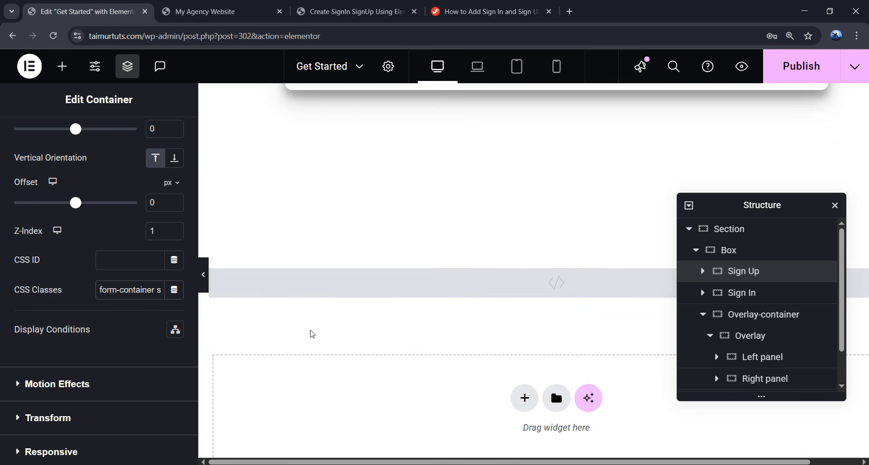
click(324, 231)
scroll(156, 311, down, 3)
scroll(156, 311, down, 2)
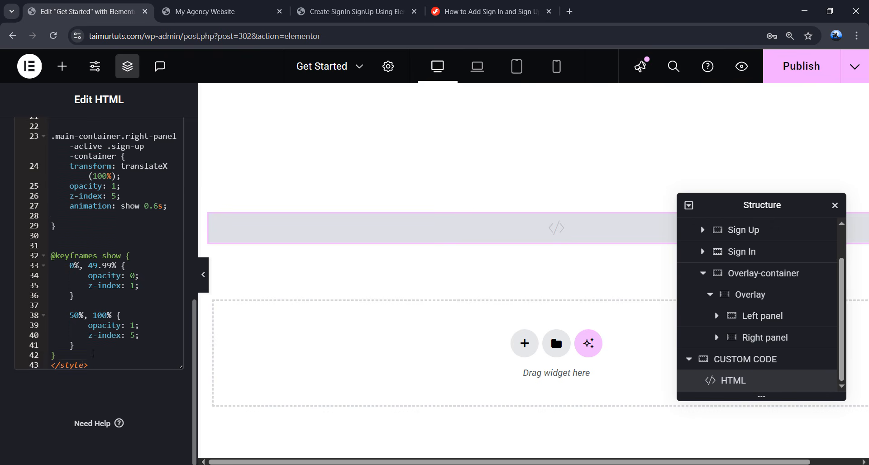
click(92, 358)
key(Return)
key(Return)
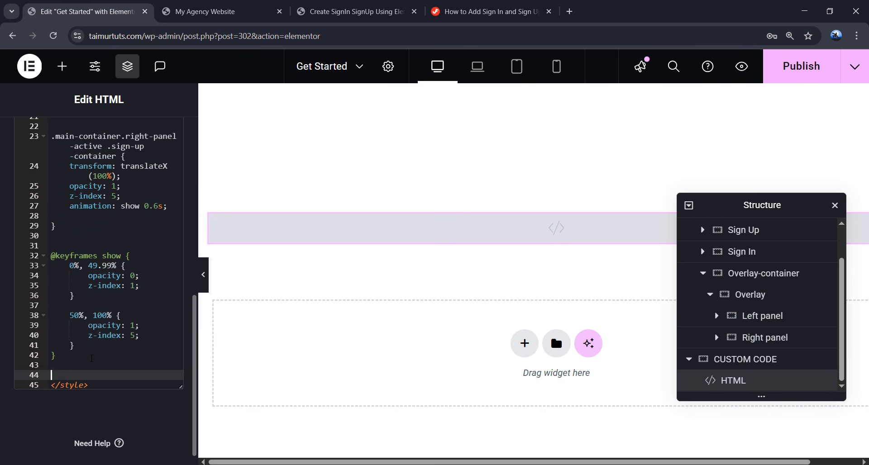
key(ctrl+v)
- Scroll the tutorial down to the Container Overlay Style Css Classes list
scroll(92, 358, up, 2)
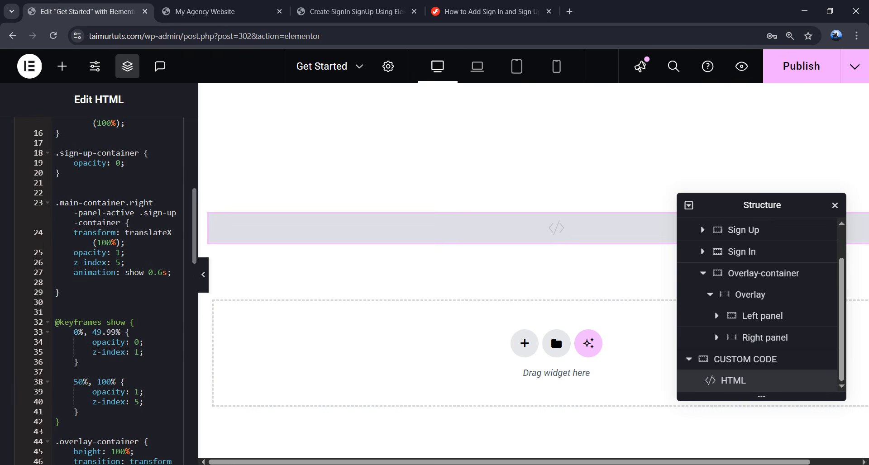
click(489, 11)
scroll(236, 296, down, 10)
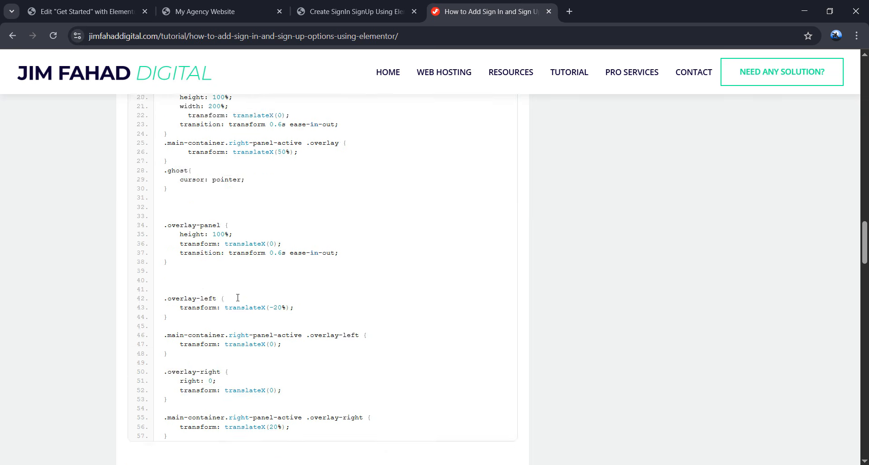
scroll(236, 295, down, 1)
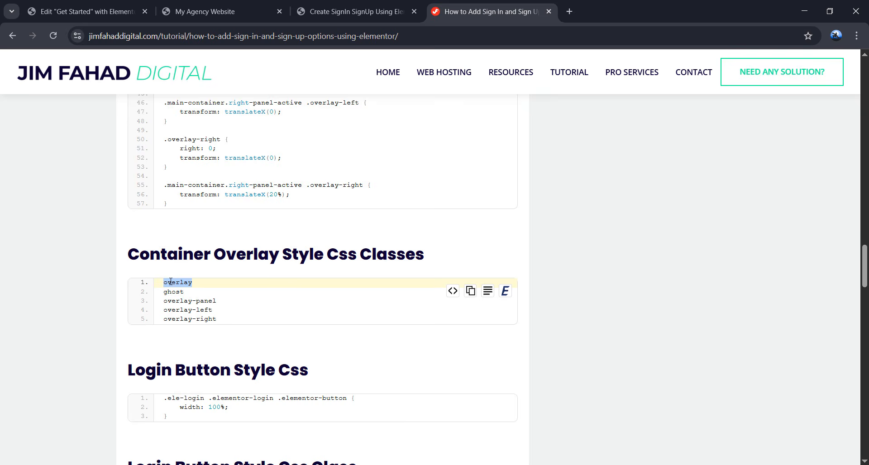
- Give the Overlay-container the CSS class overlay-container and move the Navigator aside
click(86, 11)
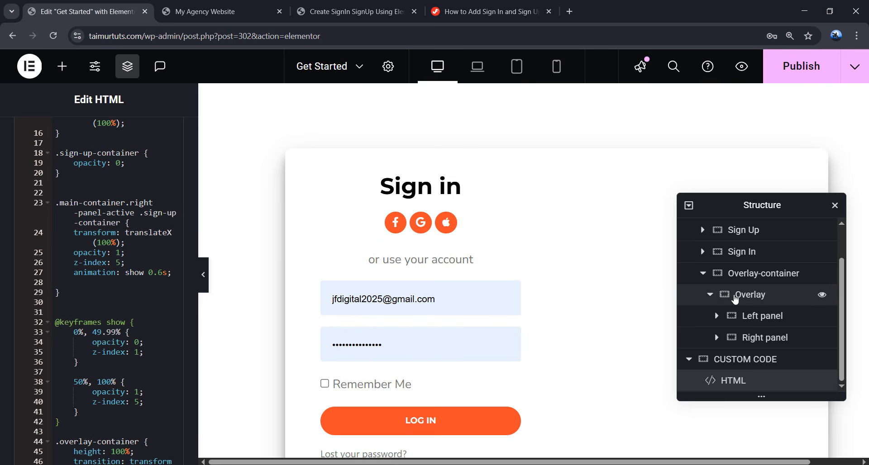
click(760, 299)
click(759, 299)
click(159, 140)
scroll(132, 240, down, 5)
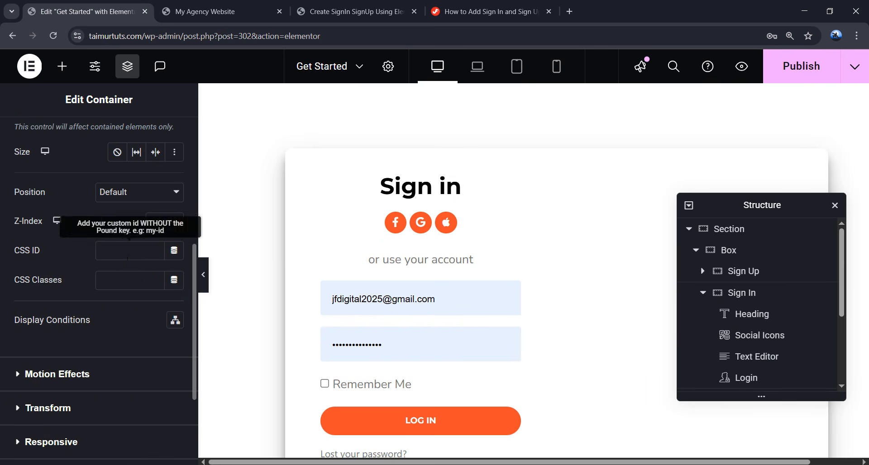
click(112, 278)
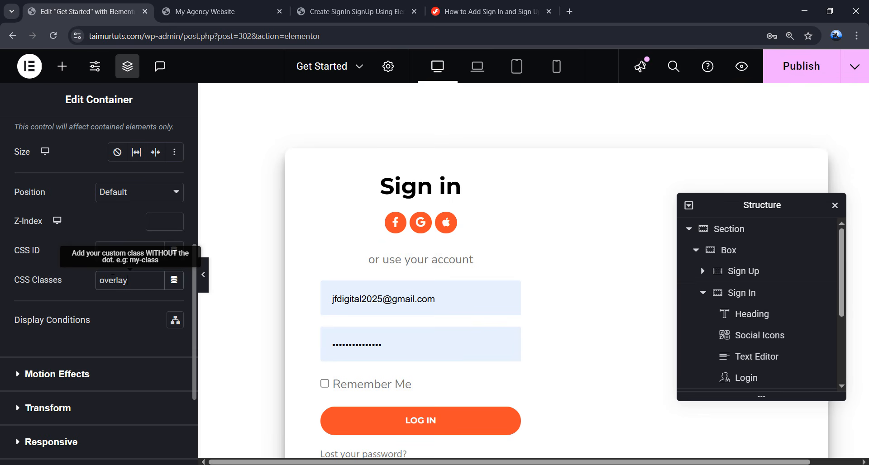
scroll(760, 298, down, 3)
click(774, 293)
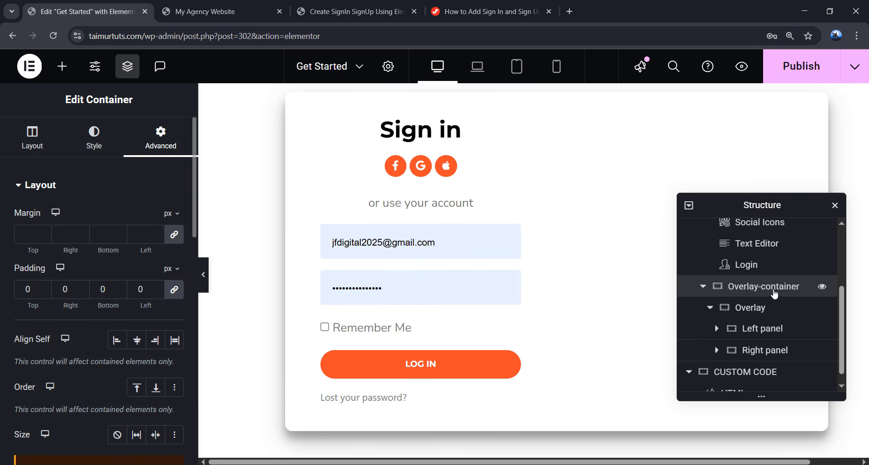
scroll(127, 279, down, 8)
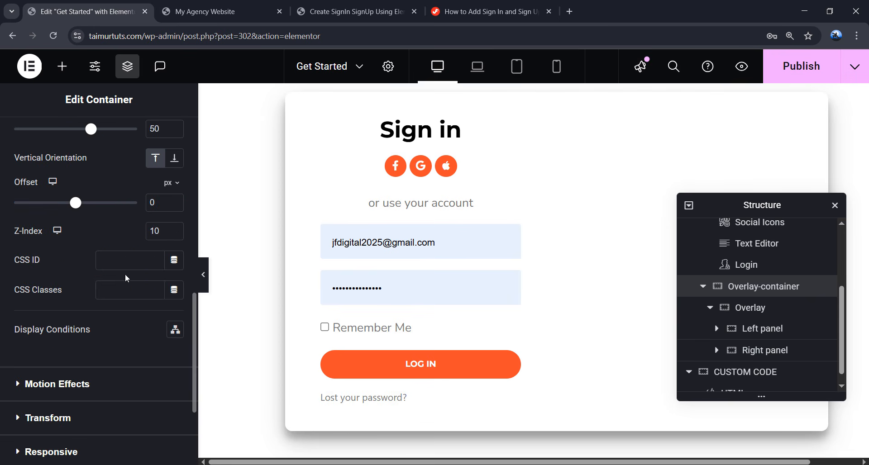
click(125, 291)
text(-container)
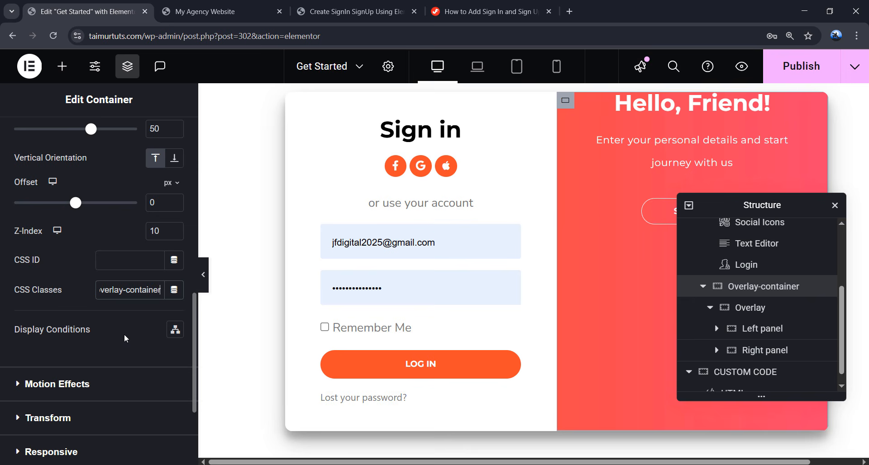
drag(748, 207, 452, 173)
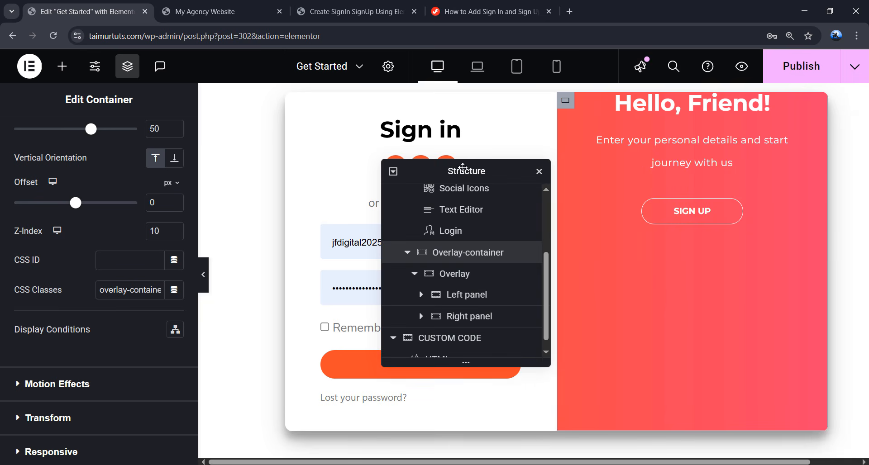
- Copy overlay-panel from the tutorial and paste it as the Left panel's CSS class
click(480, 14)
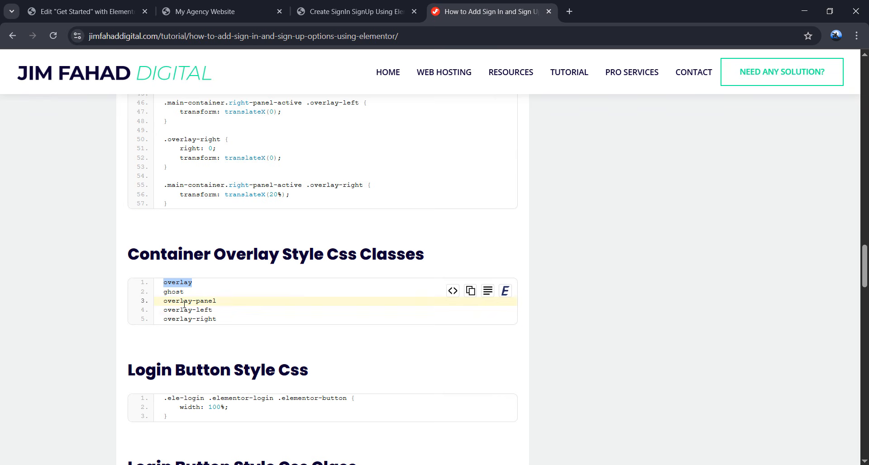
double_click(163, 302)
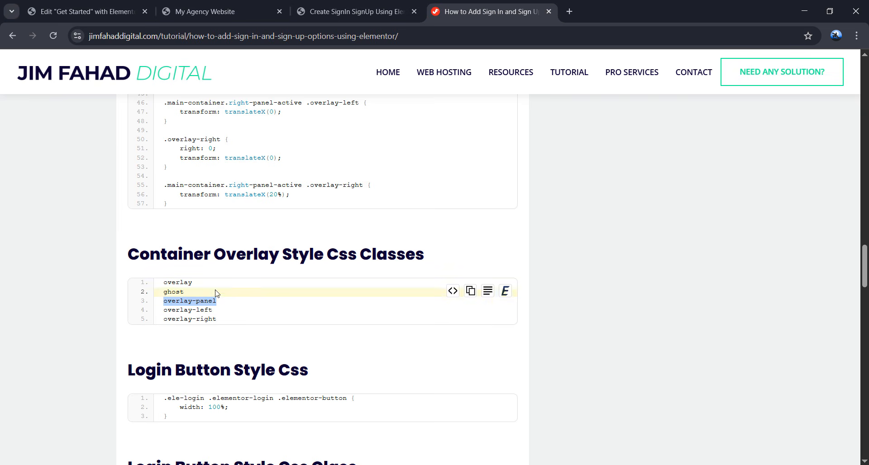
click(96, 7)
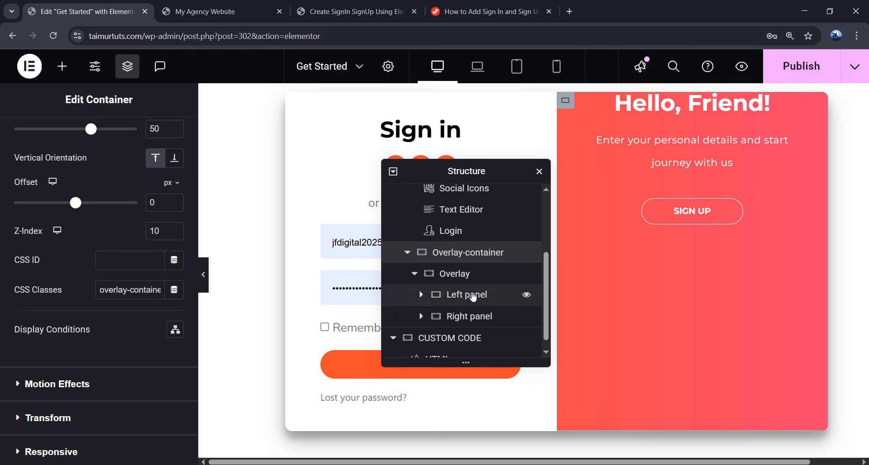
click(482, 301)
scroll(133, 181, down, 10)
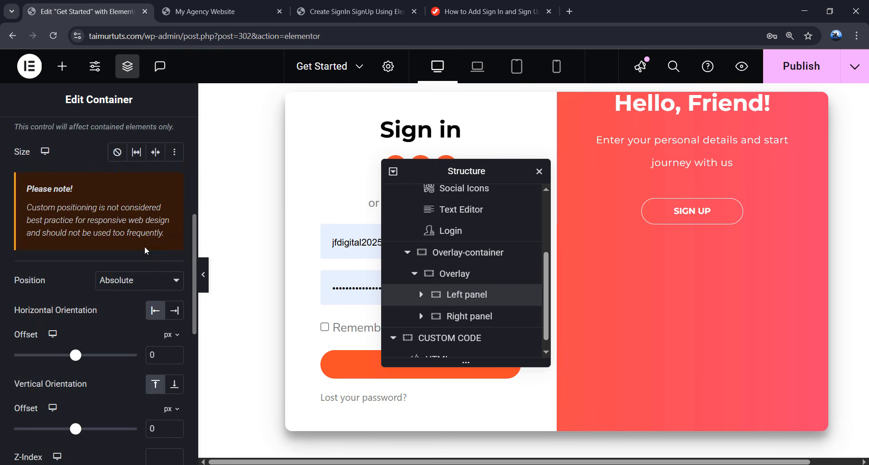
click(129, 342)
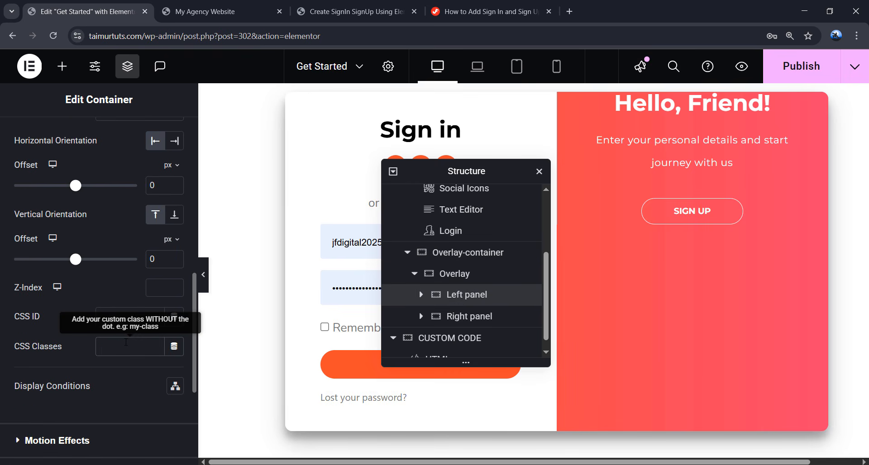
key(ctrl+v)
- Copy the overlay-left and overlay-right class names from the tutorial
click(489, 11)
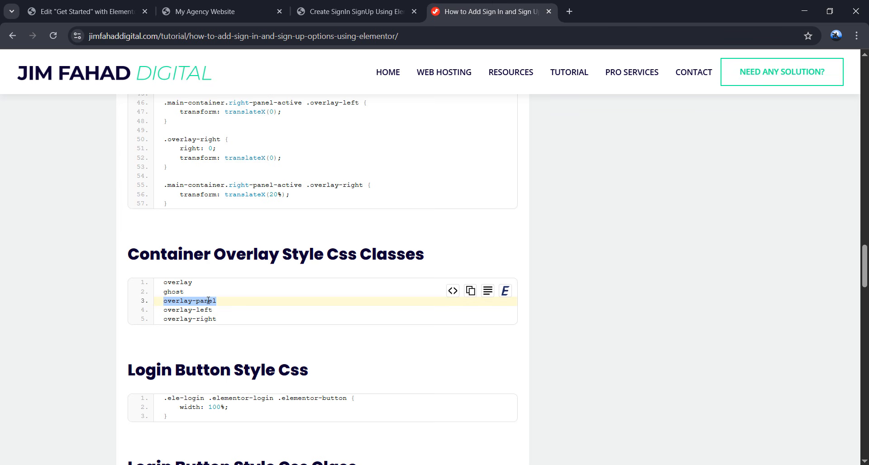
drag(215, 312, 172, 313)
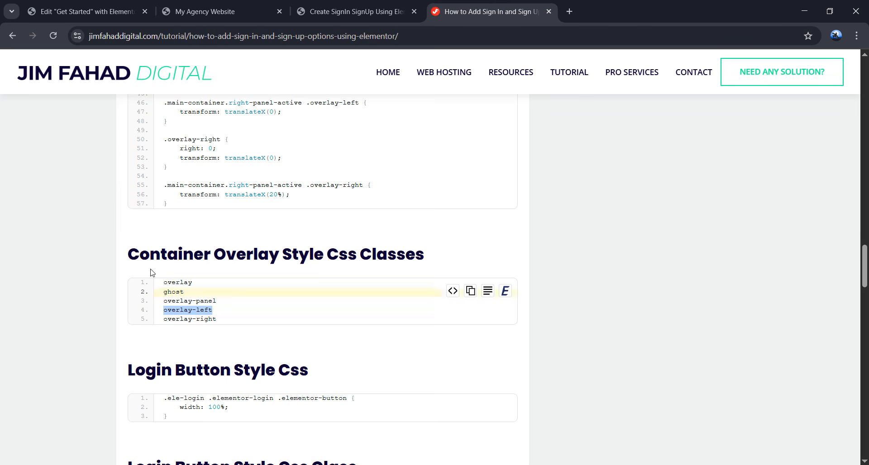
click(86, 11)
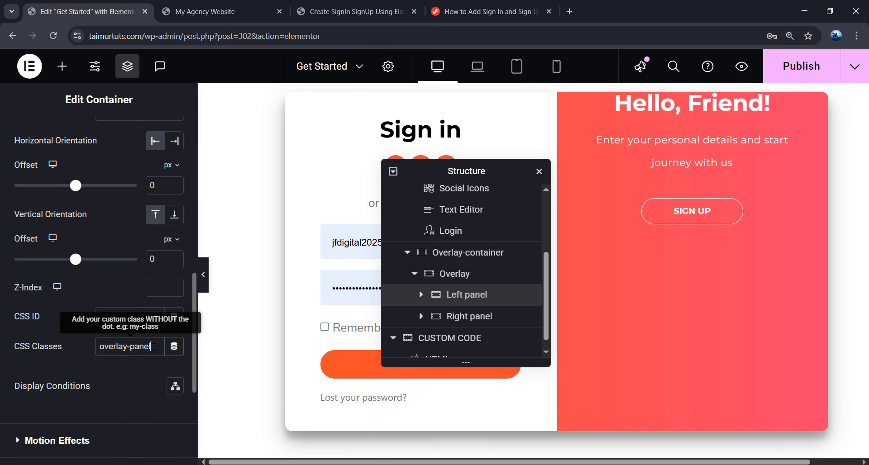
click(489, 11)
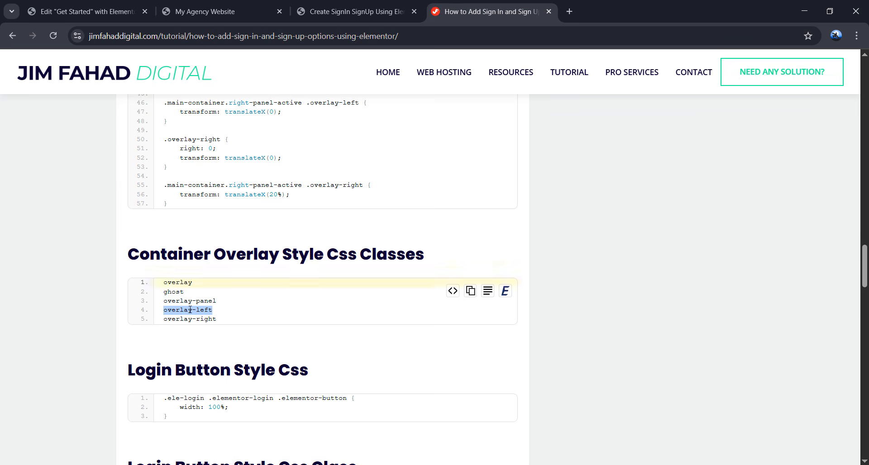
drag(216, 319, 210, 320)
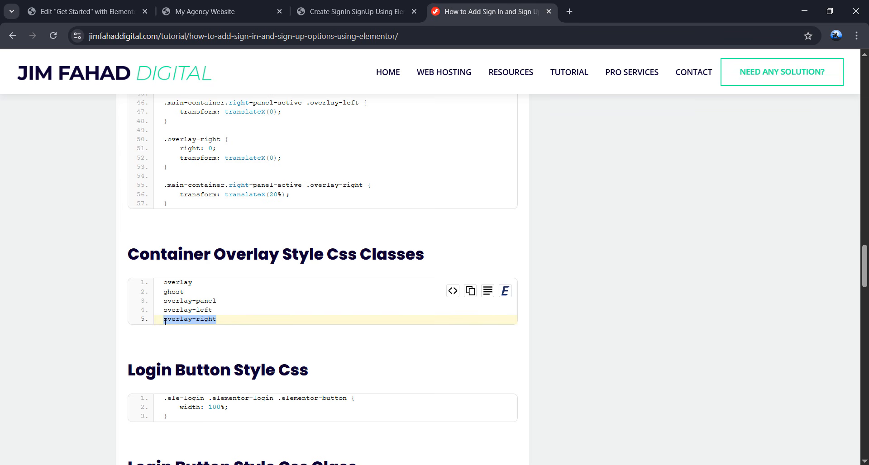
click(86, 11)
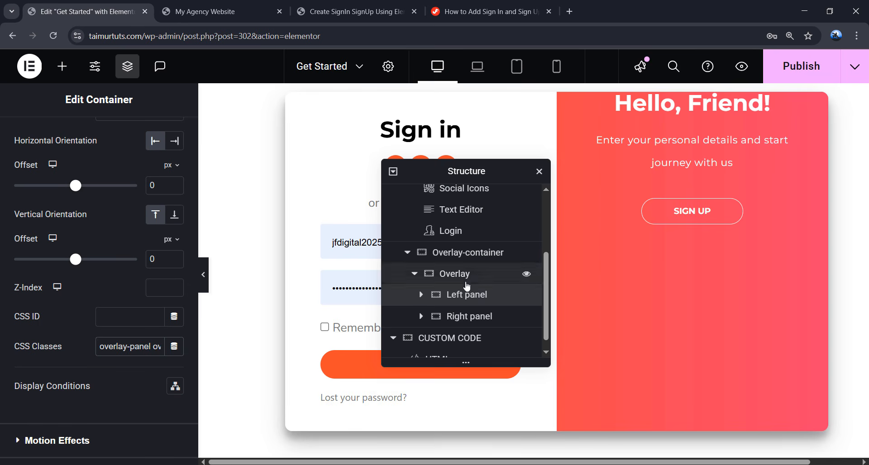
- Give the Right panel the classes overlay-panel and overlay-left from clipboard history
click(468, 319)
scroll(141, 296, down, 6)
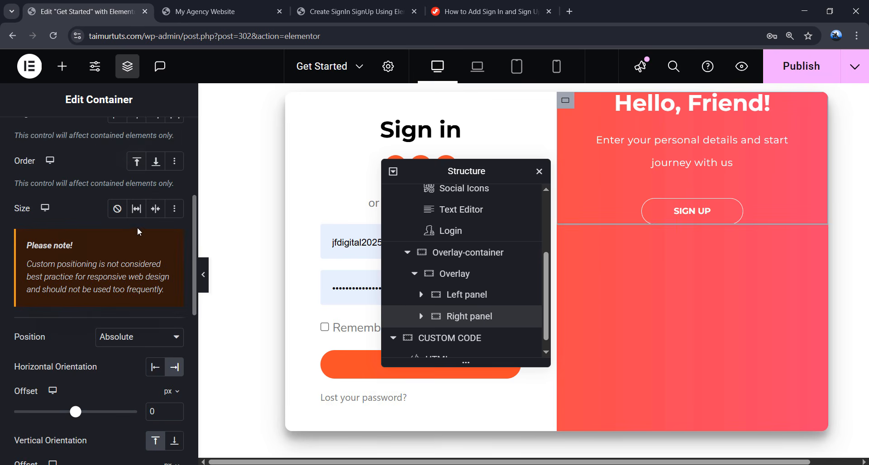
scroll(141, 296, down, 4)
click(135, 346)
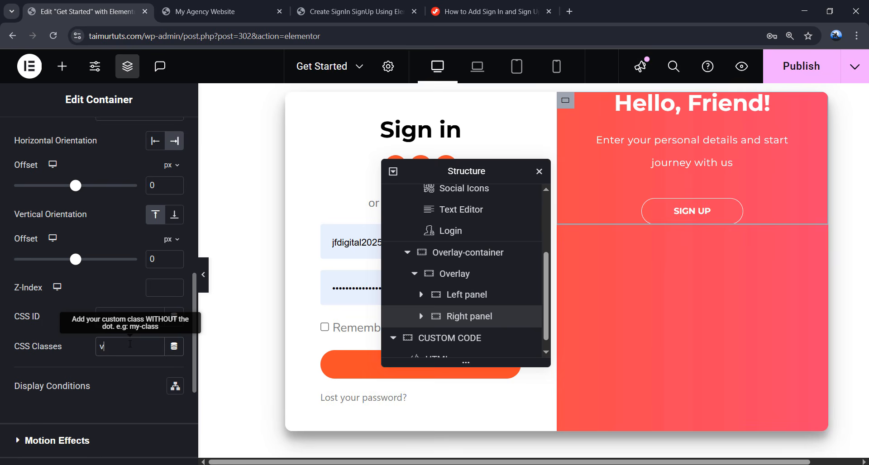
text(v)
key(BackSpace)
key(super+v)
click(156, 246)
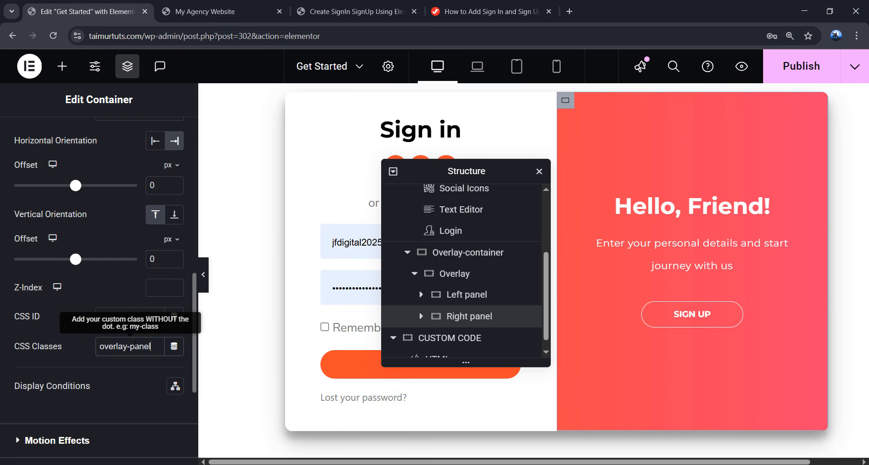
key(super+v)
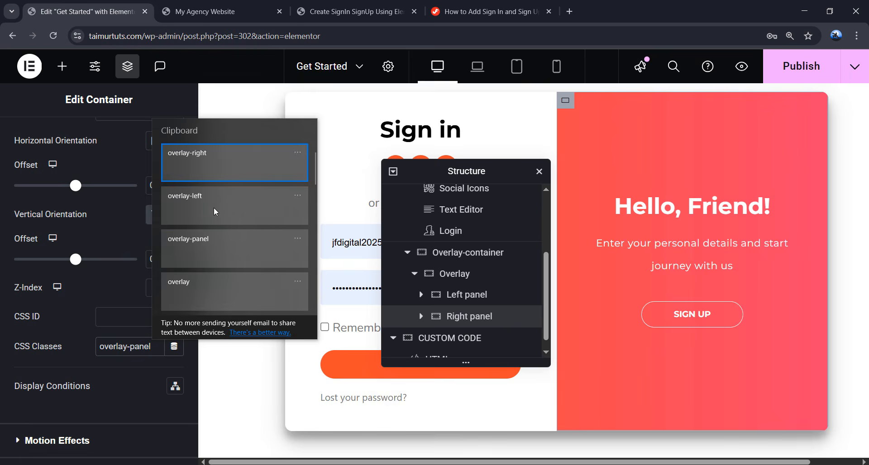
click(190, 204)
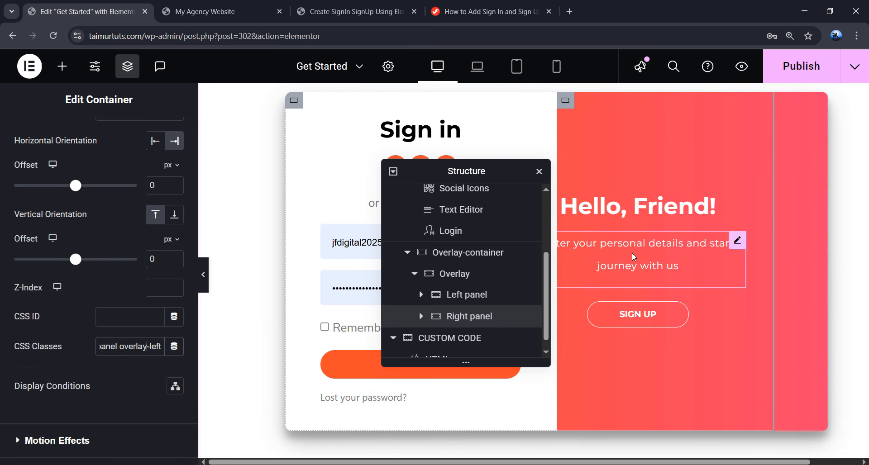
click(682, 313)
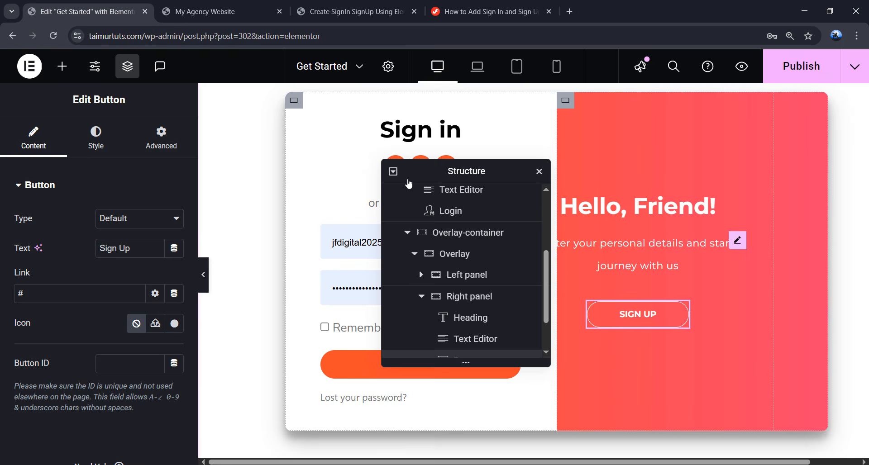
- Copy 'ghost' from the tutorial and add it as the Sign In button's CSS class
click(487, 11)
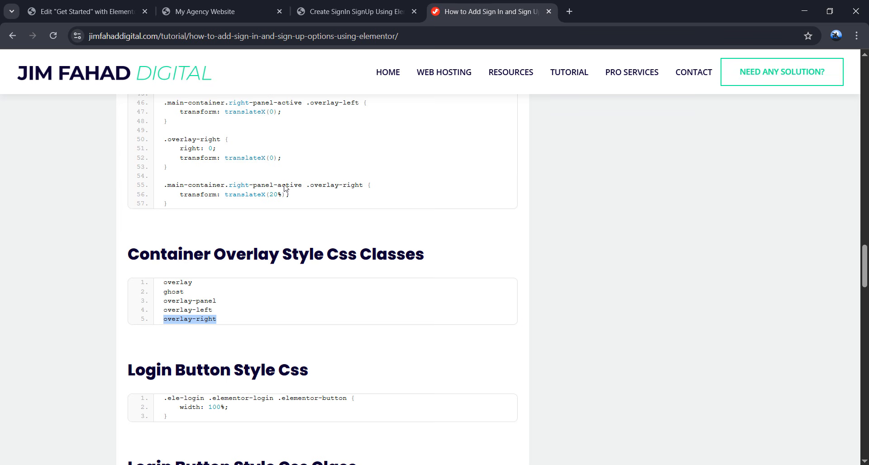
double_click(169, 293)
key(ctrl+c)
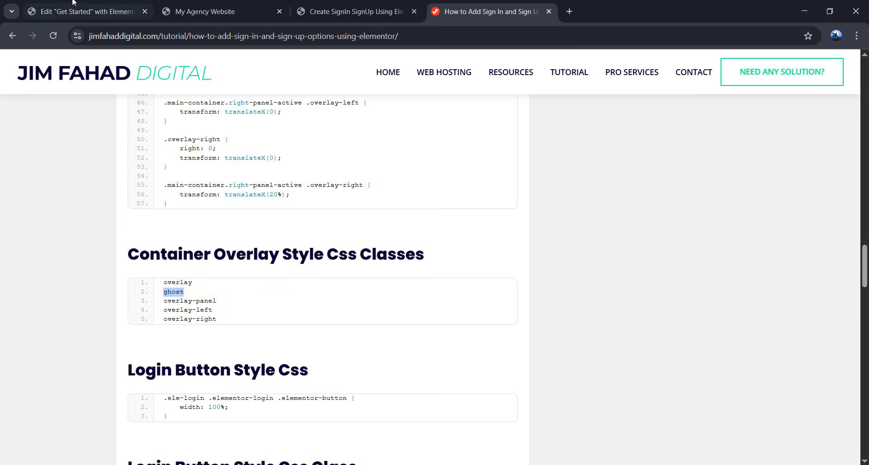
click(86, 11)
scroll(487, 304, down, 1)
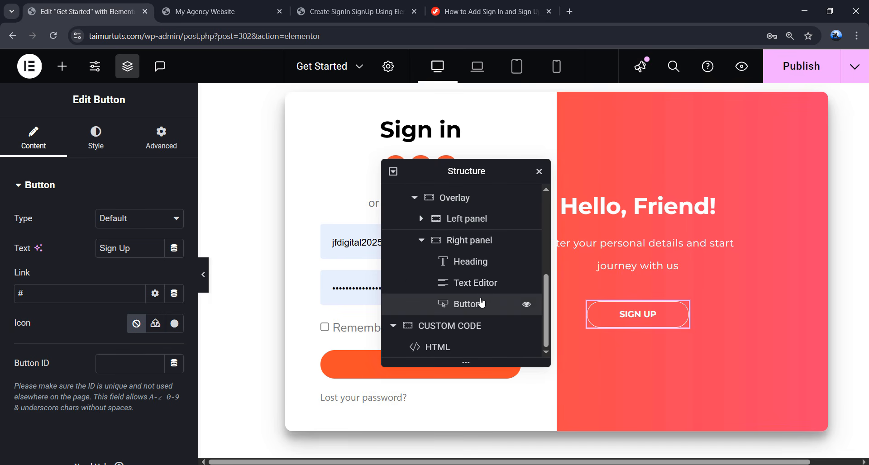
click(471, 225)
click(474, 285)
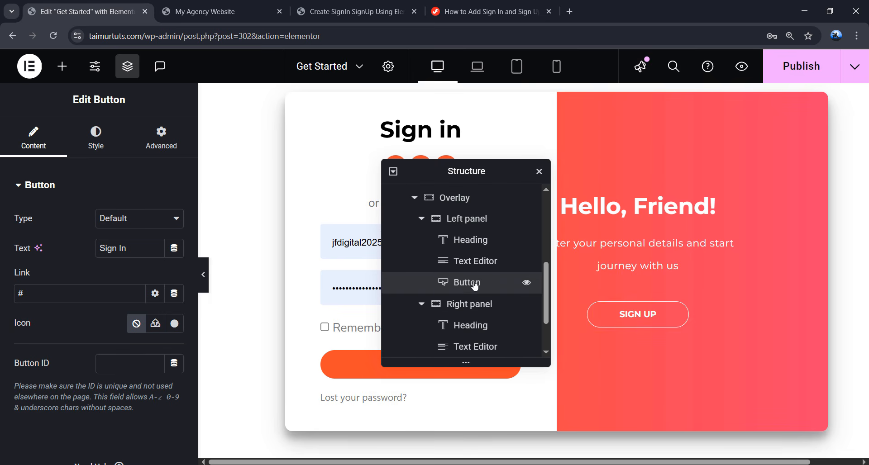
click(165, 140)
scroll(139, 271, down, 5)
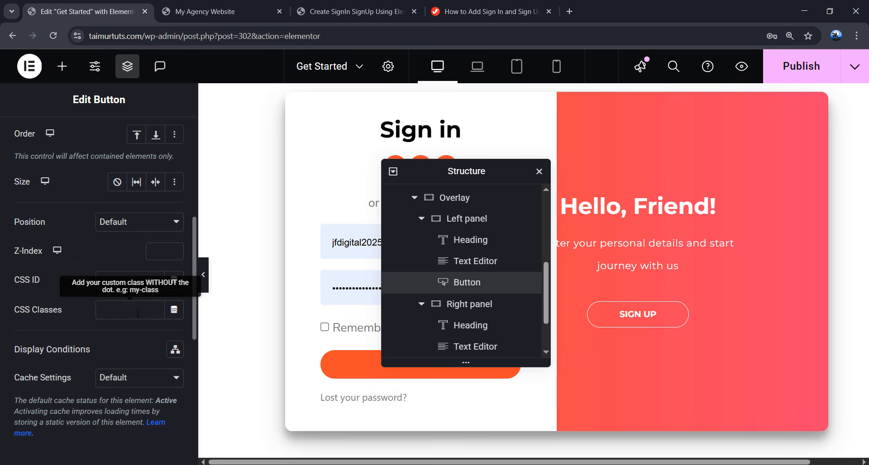
click(129, 314)
key(ctrl+v)
- Bring up the Sign Up button's Advanced settings for its ghost class
scroll(471, 317, down, 1)
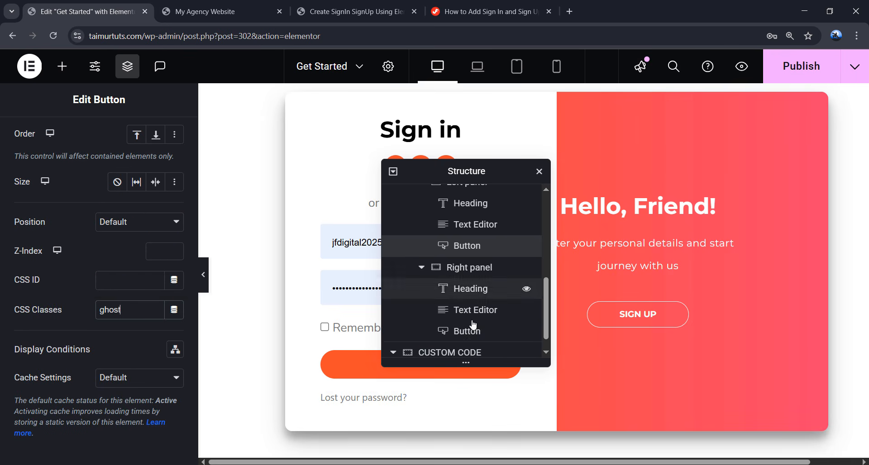
click(467, 308)
click(165, 146)
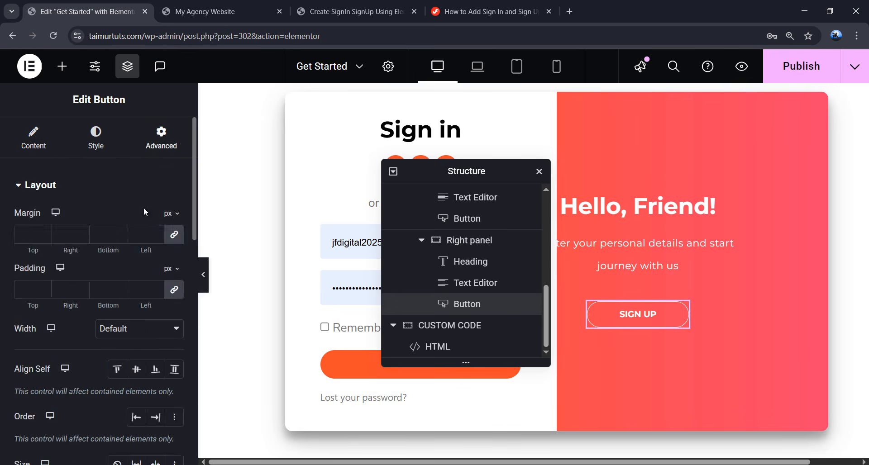
scroll(136, 314, down, 5)
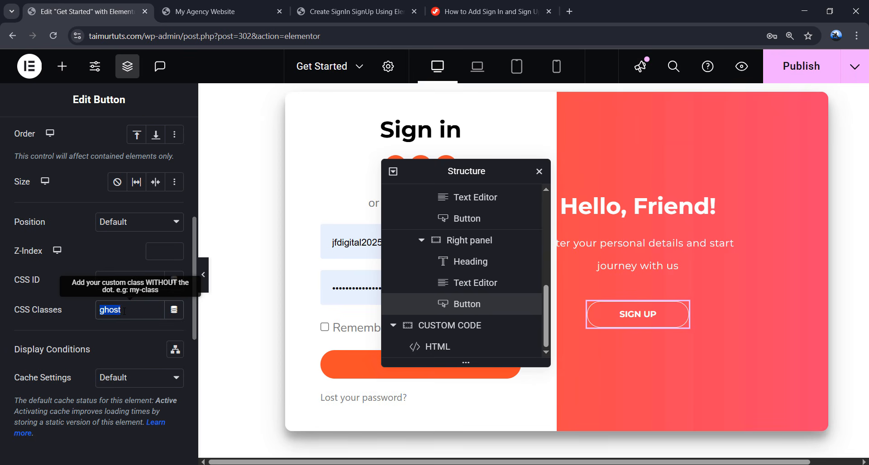
- Test the kitpapa demo's overlay slide to sign-up and back, then recheck the Sign Up button's ghost class
click(348, 13)
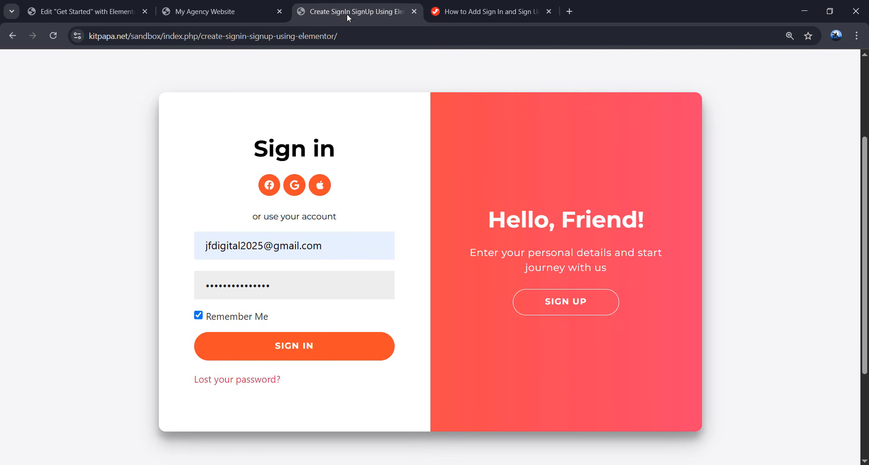
click(557, 310)
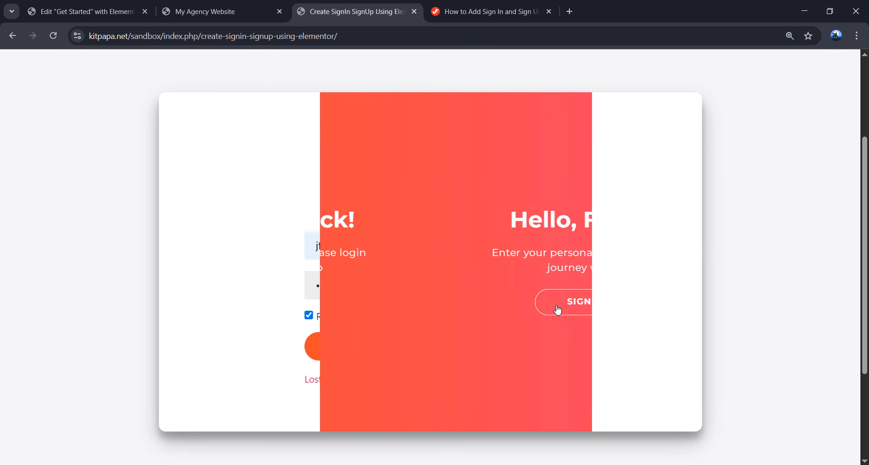
click(309, 308)
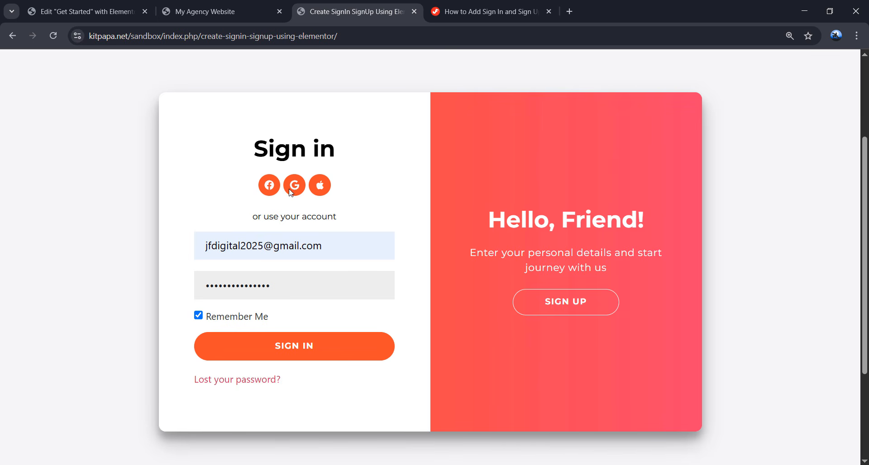
click(94, 15)
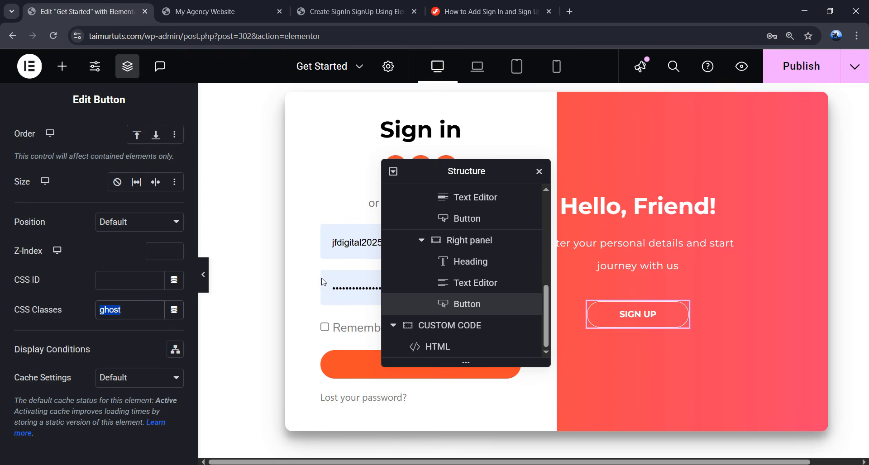
click(139, 310)
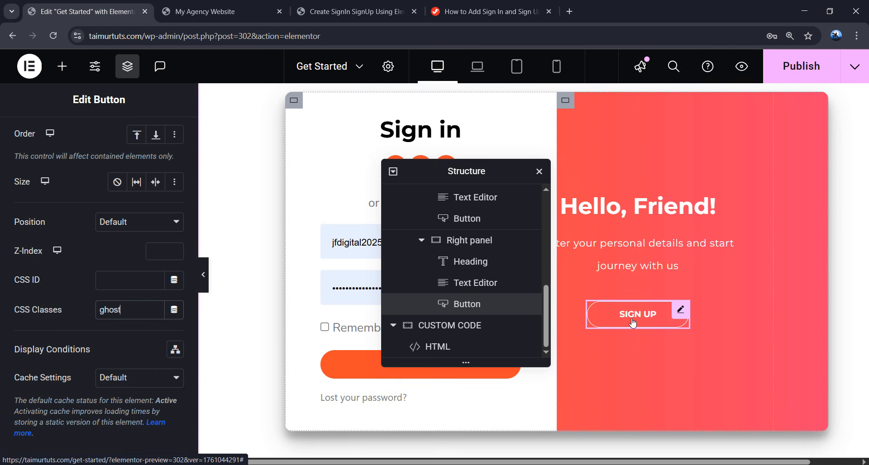
- Find the Form JS Code in the tutorial, then scroll the Elementor canvas to the HTML widget
click(495, 14)
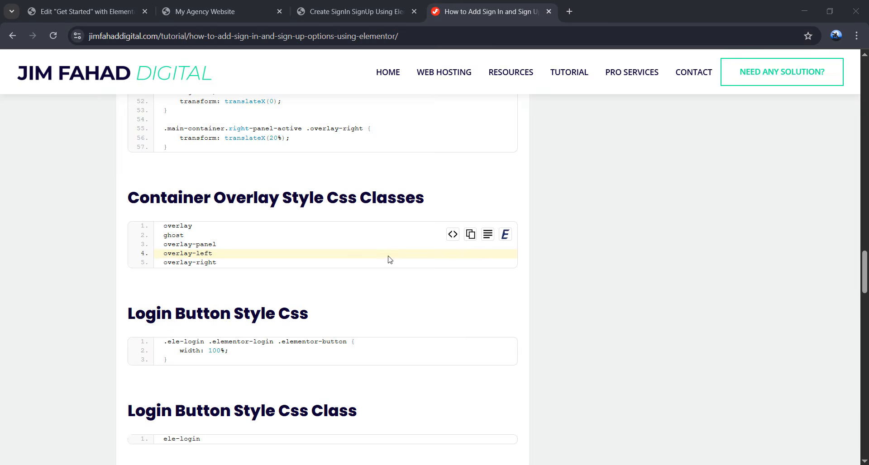
scroll(344, 232, down, 8)
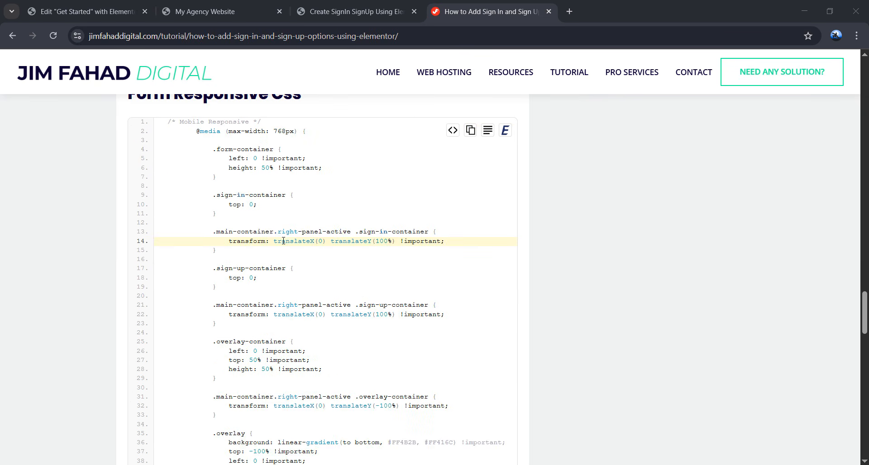
scroll(285, 244, up, 1)
scroll(284, 240, down, 15)
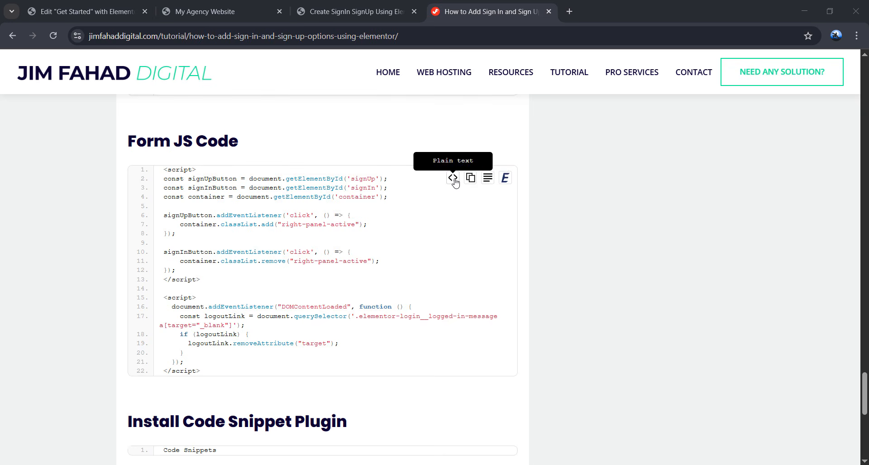
scroll(428, 193, down, 3)
scroll(428, 194, up, 2)
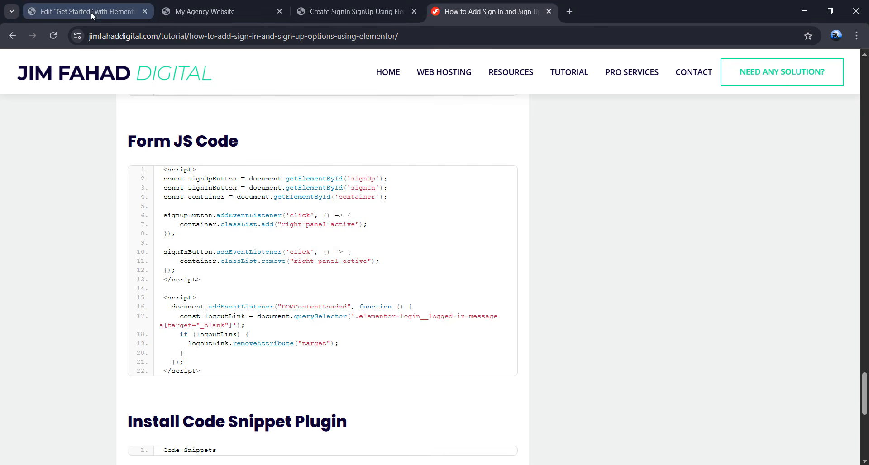
click(86, 12)
scroll(358, 267, down, 8)
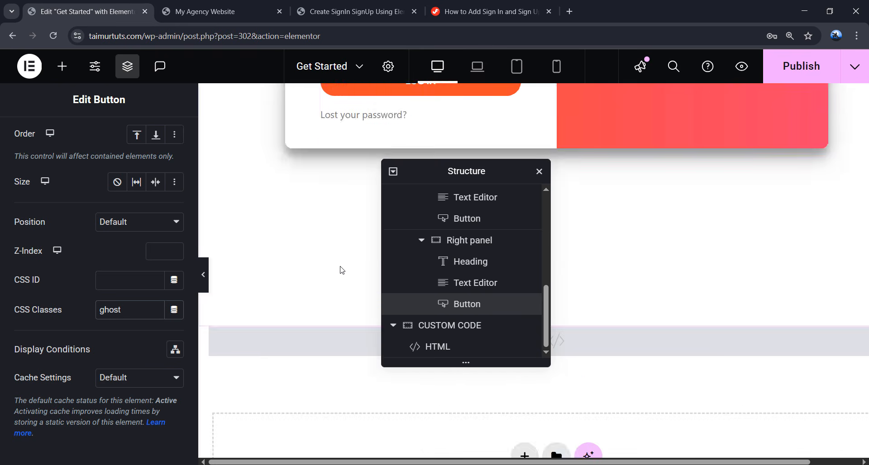
- Paste the script toggling right-panel-active via signUp/signIn after the HTML widget's </style> tag
click(272, 230)
scroll(125, 267, down, 4)
scroll(126, 267, down, 15)
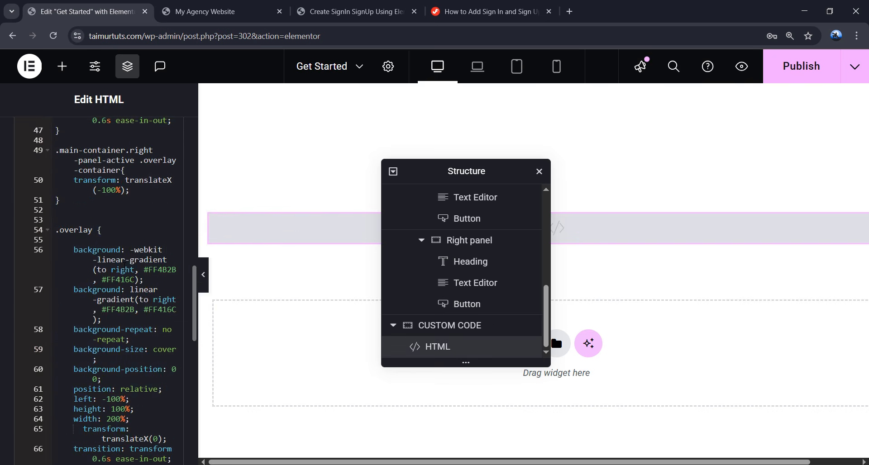
click(107, 365)
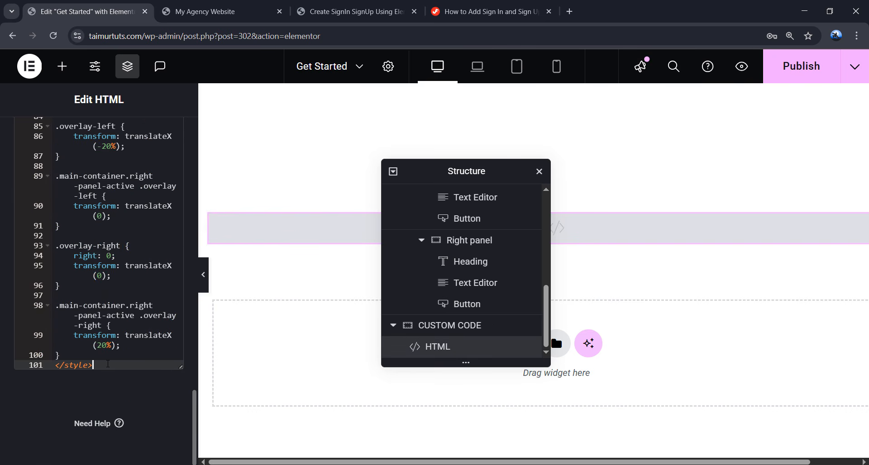
key(Return)
key(Return)
key(Return)
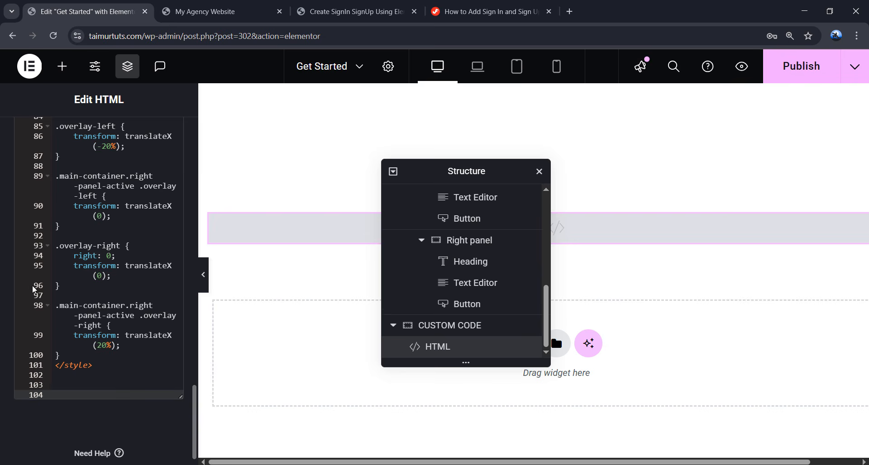
right_click(76, 391)
click(100, 269)
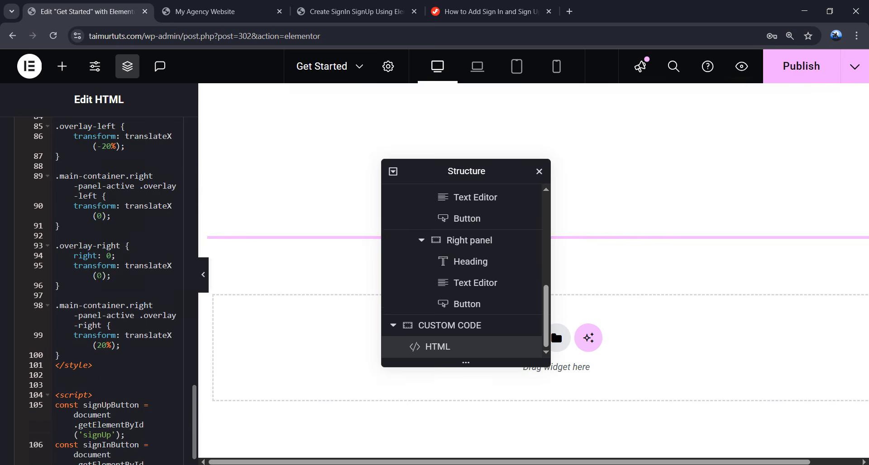
scroll(100, 404, down, 2)
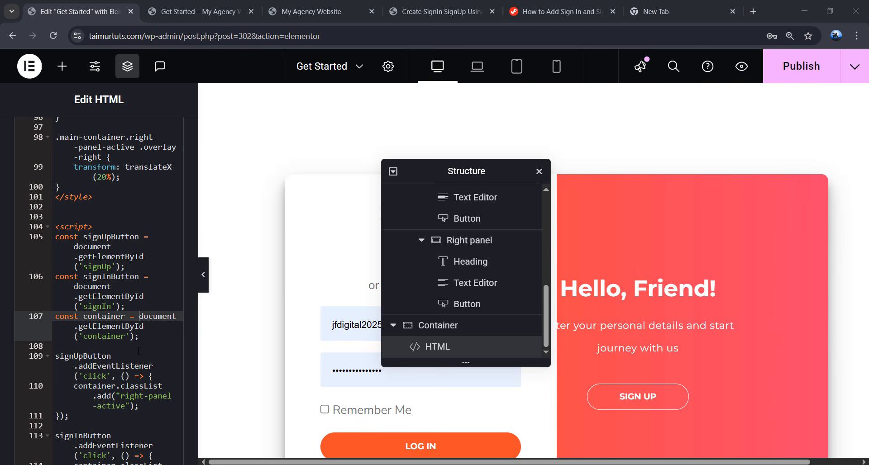
scroll(123, 377, down, 2)
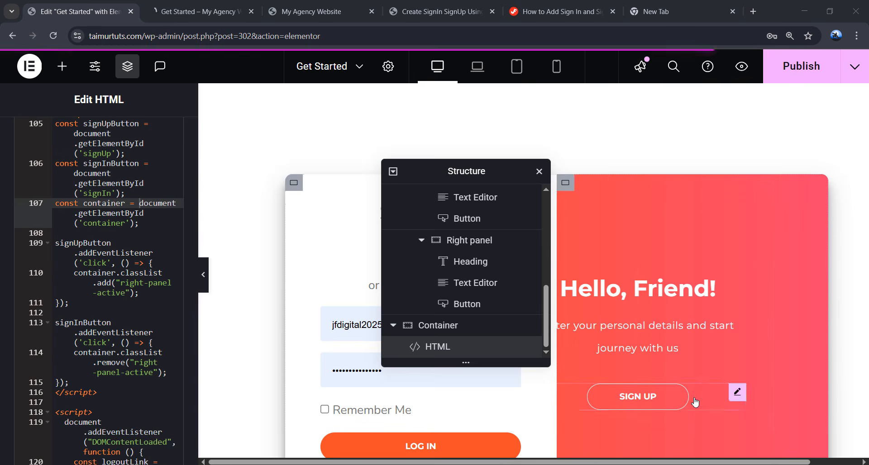
scroll(685, 390, down, 1)
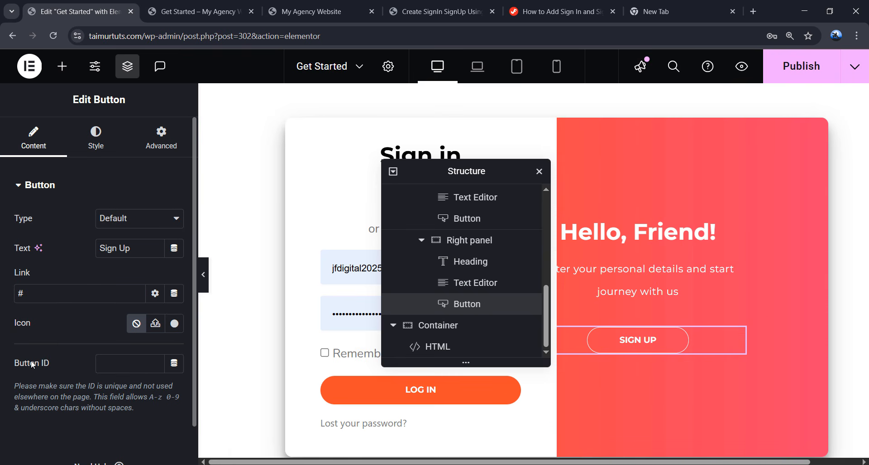
- Set the Button IDs to signUp on the Sign Up button and signIn on the Sign In button
click(133, 362)
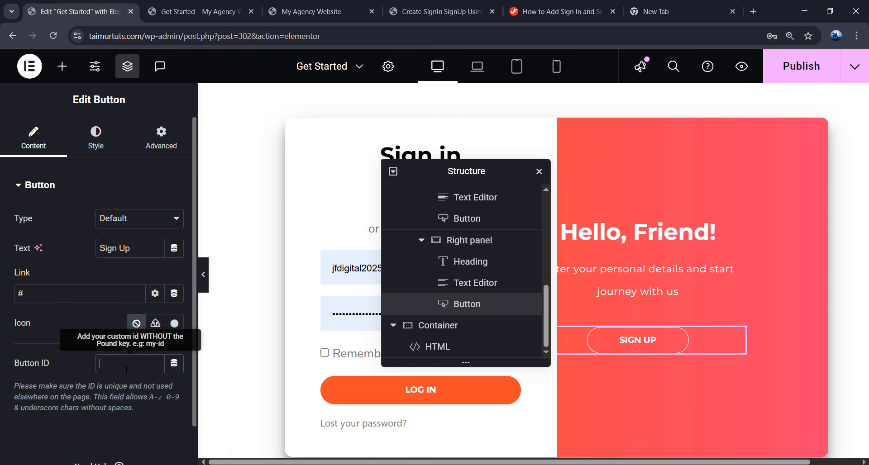
text(signUp)
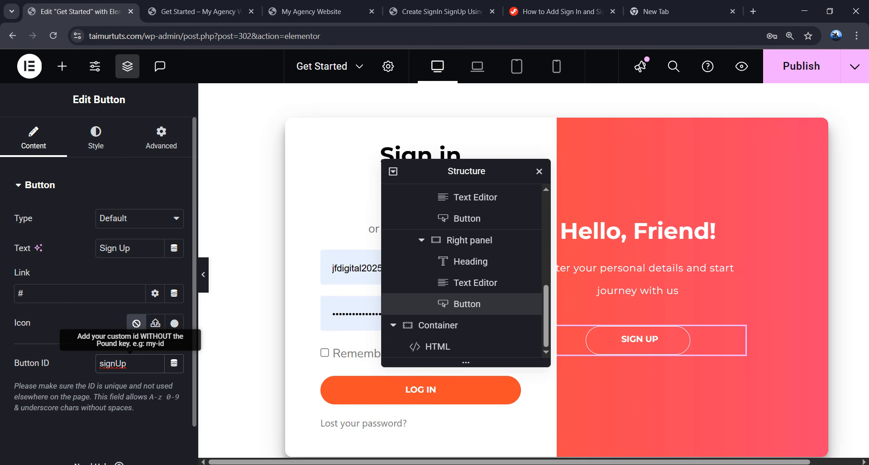
click(483, 224)
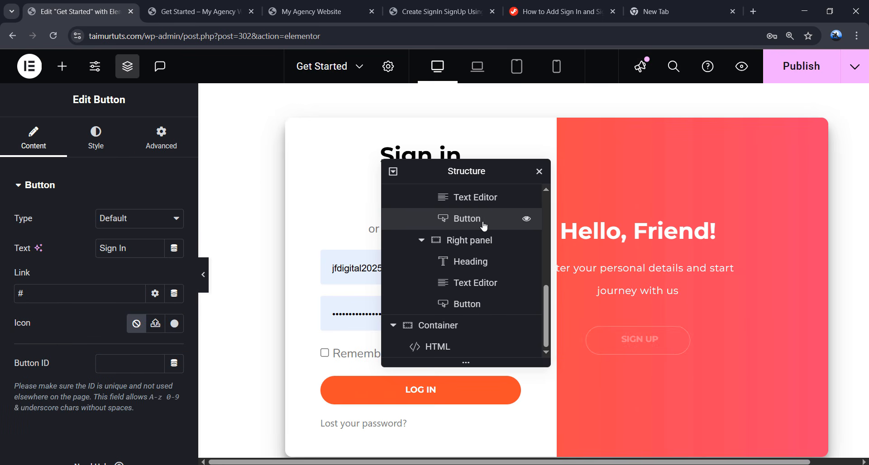
click(123, 362)
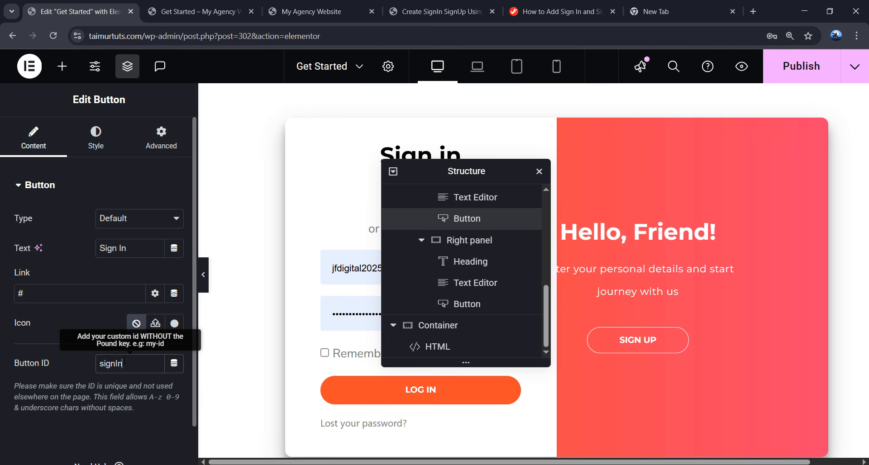
double_click(125, 360)
click(141, 364)
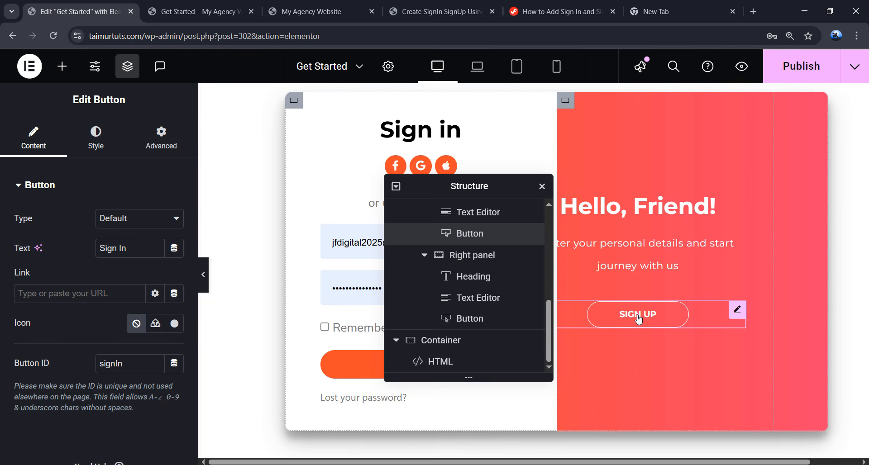
click(639, 320)
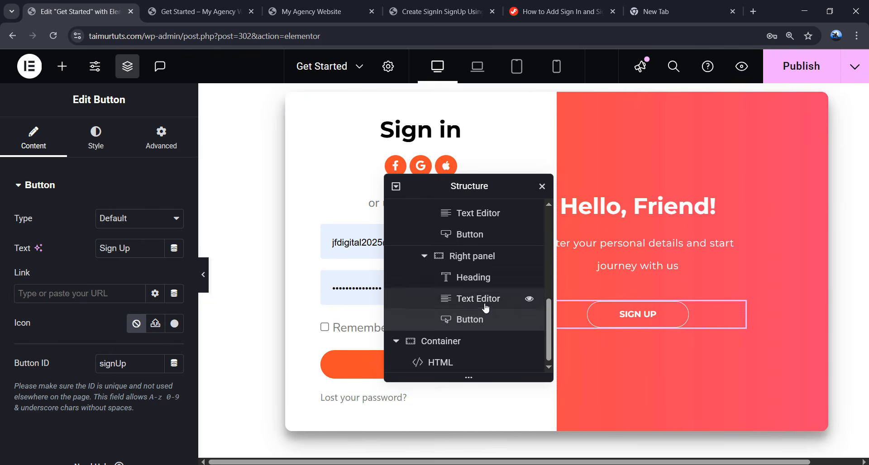
- Give the Box container the CSS ID container
scroll(489, 307, up, 3)
scroll(489, 307, up, 2)
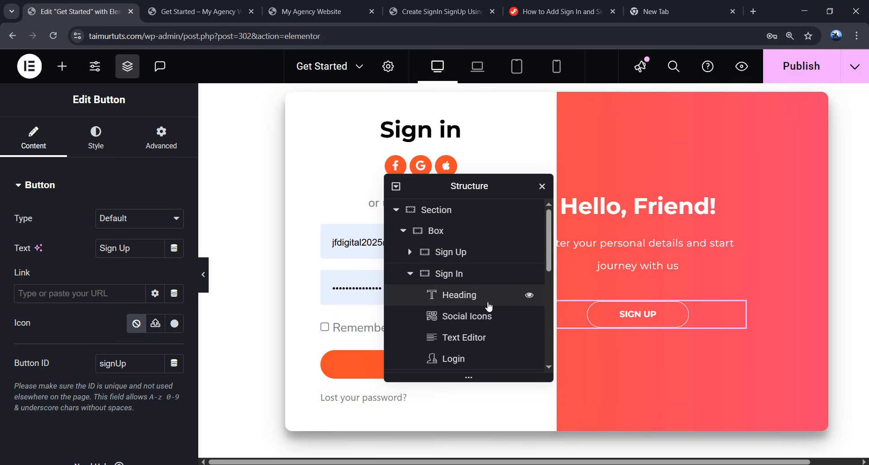
click(448, 237)
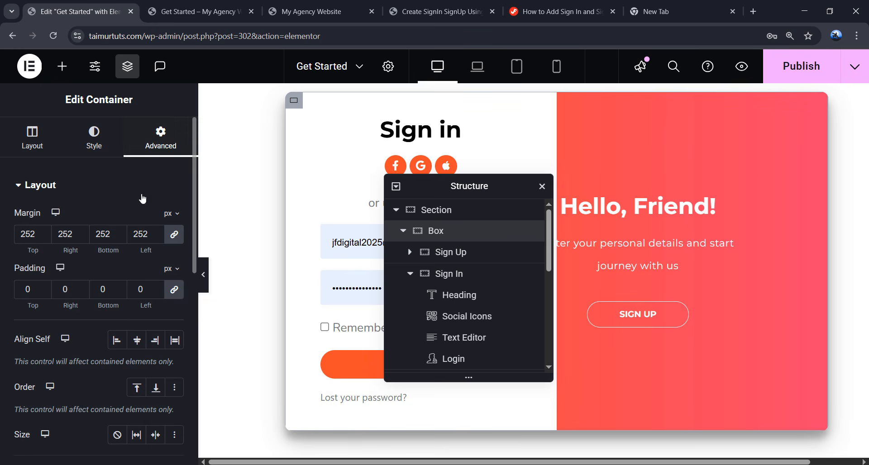
scroll(141, 206, down, 7)
scroll(142, 214, up, 1)
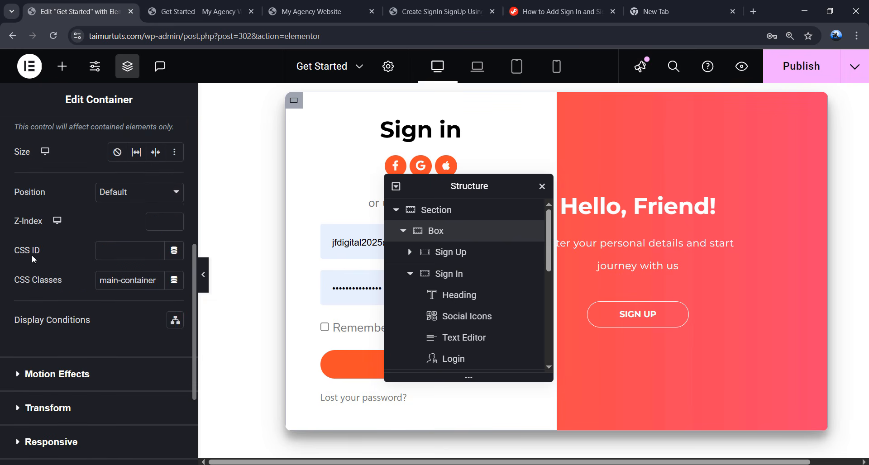
click(121, 257)
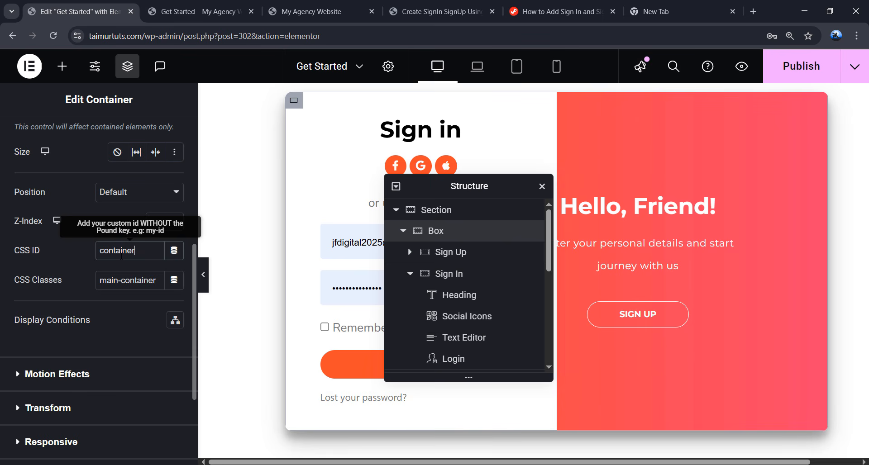
text(container)
key(ctrl+a)
click(151, 254)
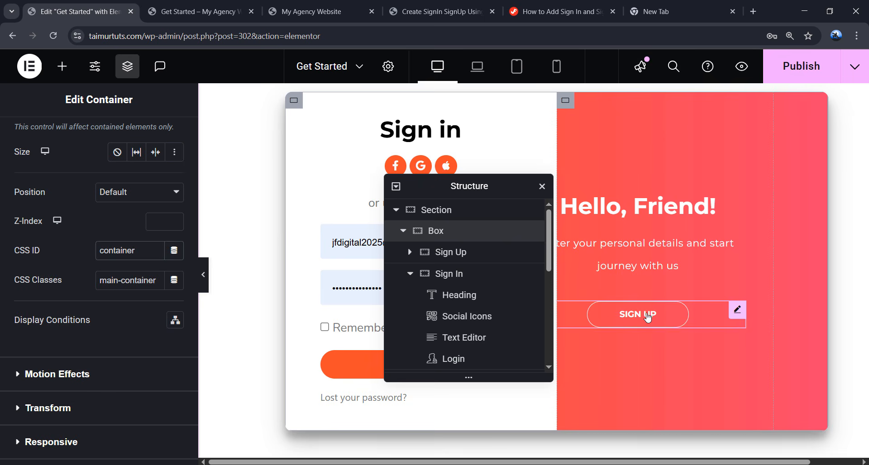
click(647, 317)
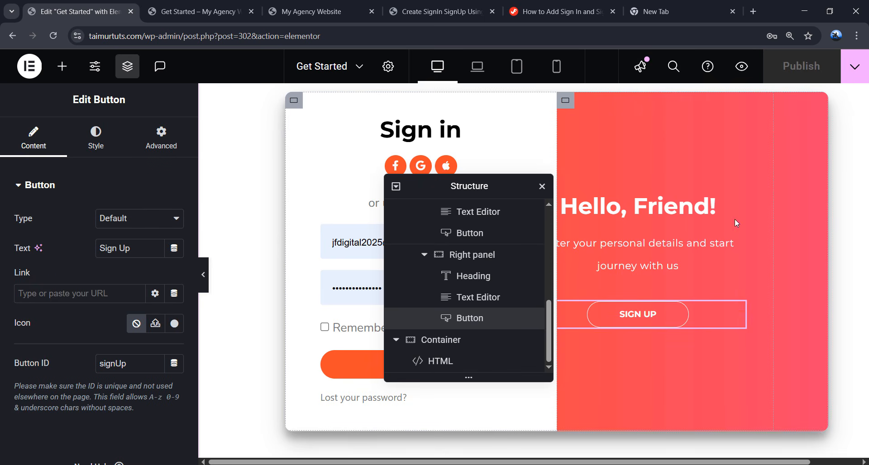
- Change the Right panel's CSS class from overlay-left to overlay-right
click(474, 261)
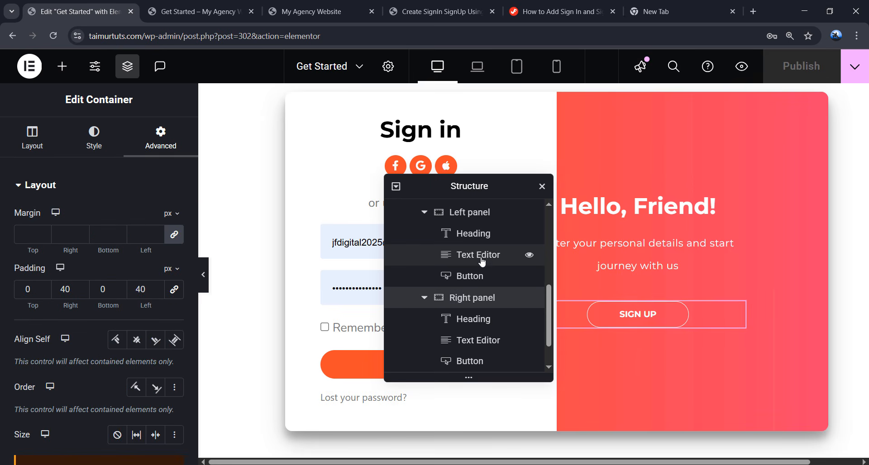
scroll(130, 230, down, 3)
scroll(131, 230, down, 8)
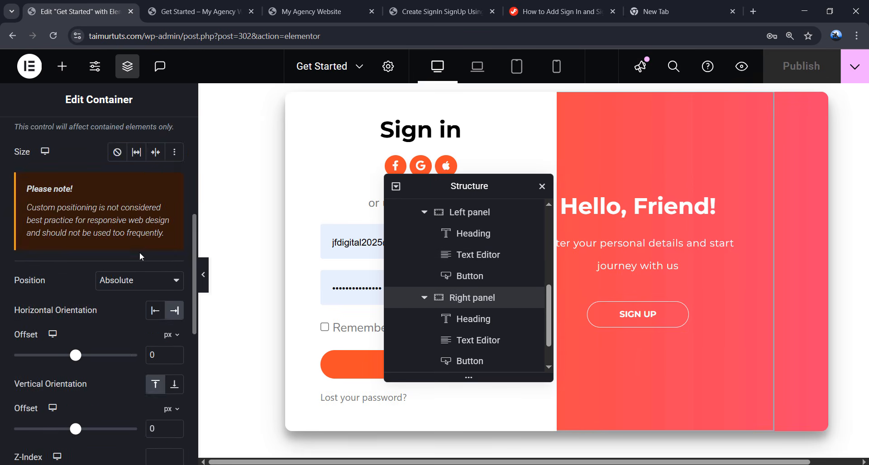
drag(122, 347, 152, 347)
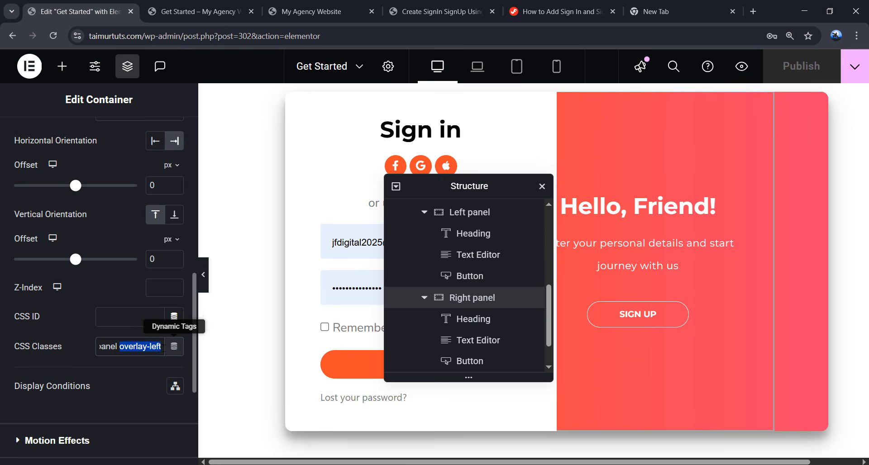
click(161, 348)
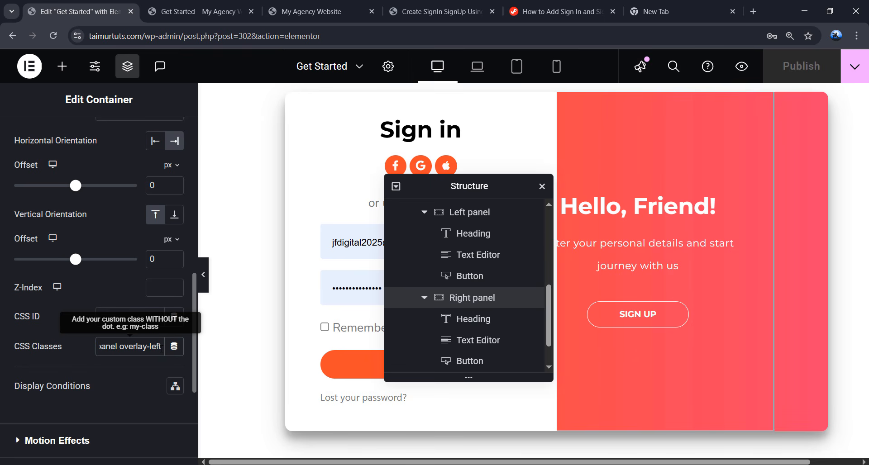
key(BackSpace)
key(BackSpace)
key(BackSpace)
key(BackSpace)
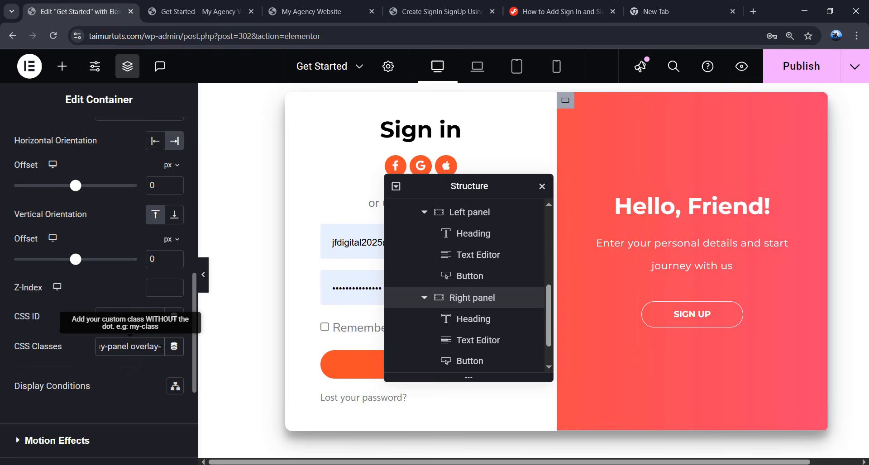
text(right)
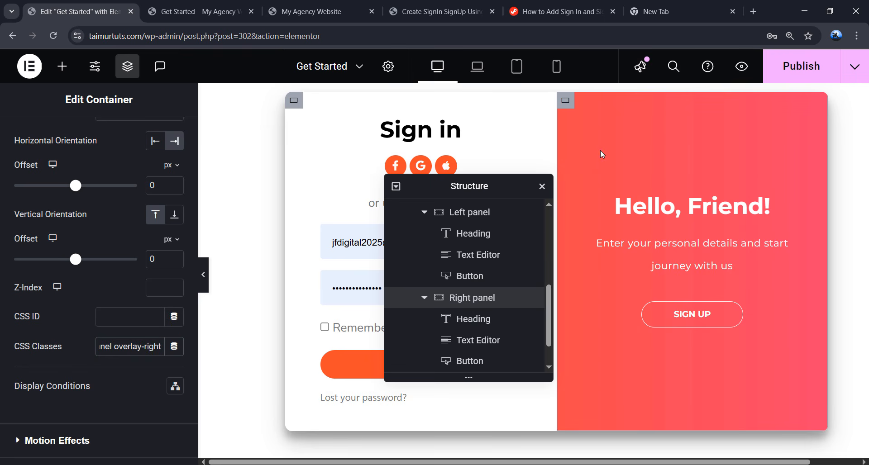
click(713, 300)
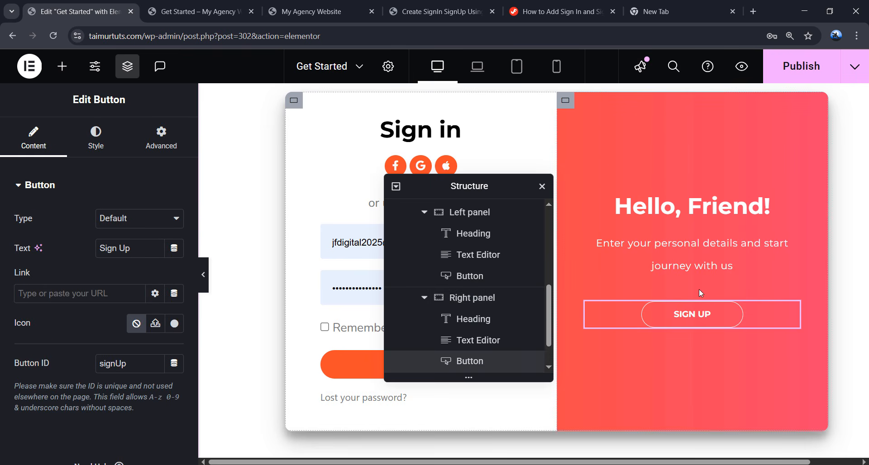
- Publish the page and preview it, sliding between Sign in and Create Account three times
click(802, 67)
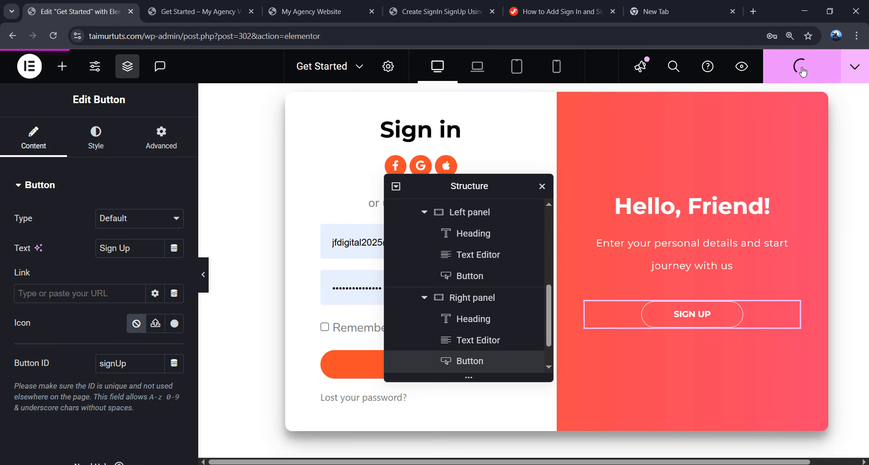
click(741, 67)
click(568, 302)
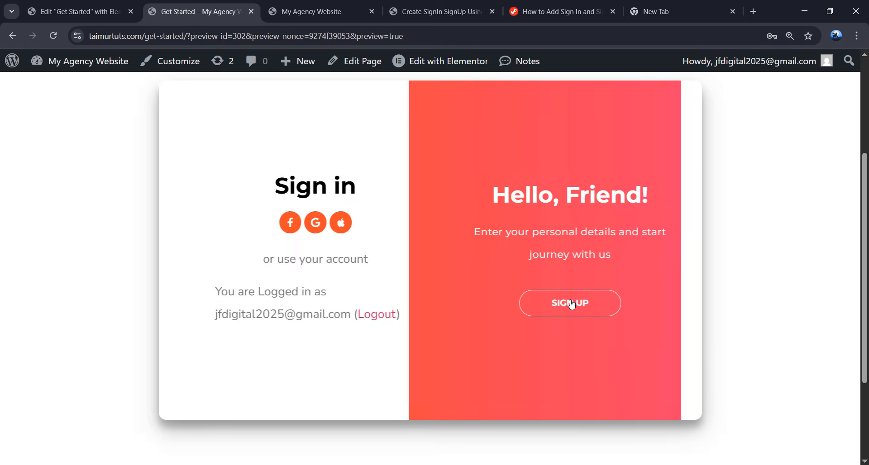
click(299, 310)
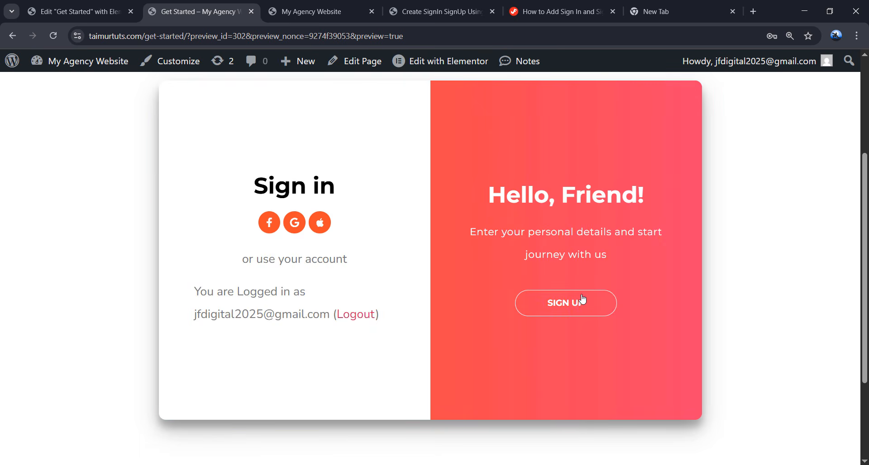
click(579, 300)
click(317, 310)
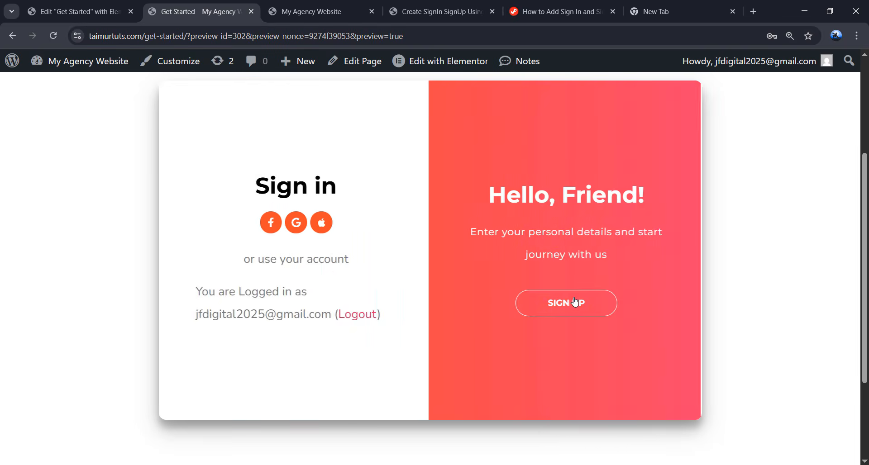
click(575, 301)
click(339, 302)
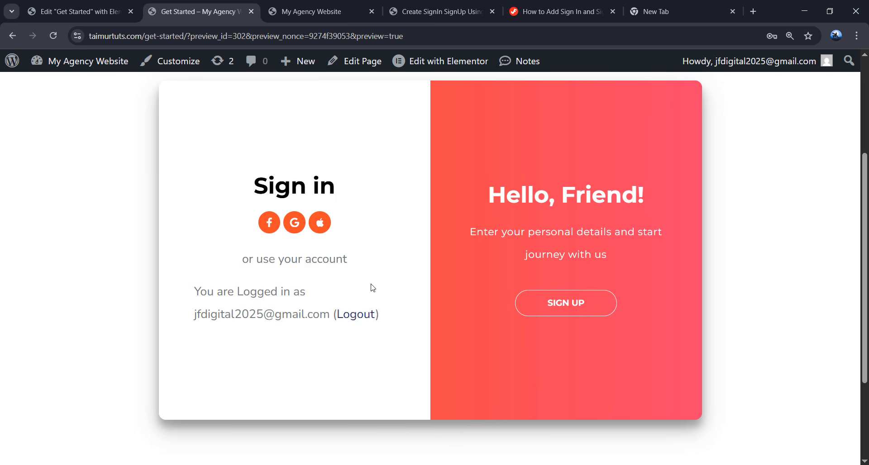
- Select the Get Started page address in the address bar to copy it
drag(194, 130, 375, 344)
click(390, 347)
drag(189, 35, 88, 36)
key(ctrl+c)
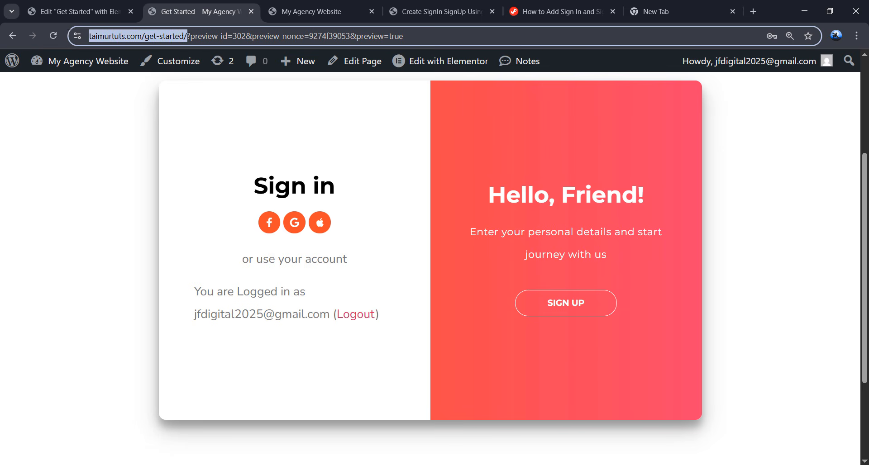
click(856, 36)
- Load taimurtuts.com/get-started in a new Incognito window
click(738, 120)
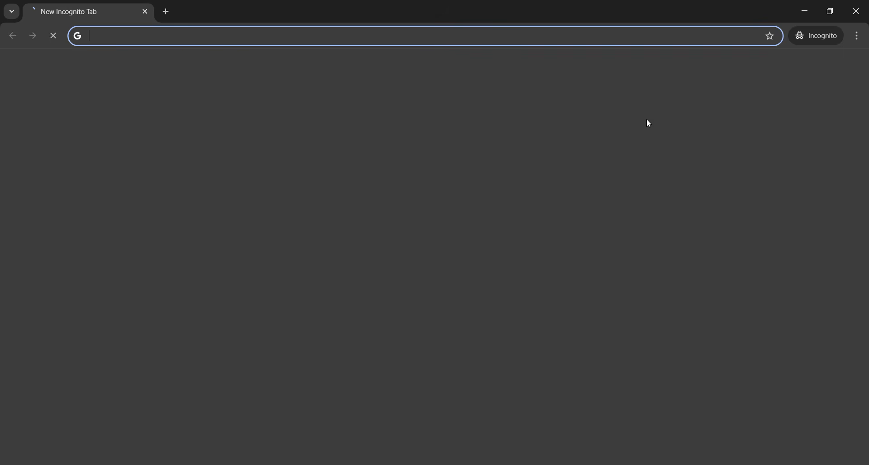
key(ctrl+v)
key(Return)
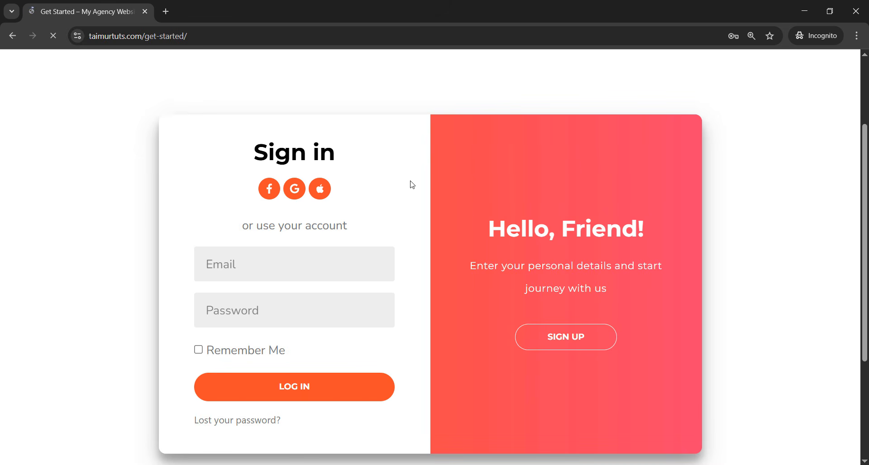
drag(241, 159, 366, 186)
click(366, 186)
scroll(366, 186, down, 1)
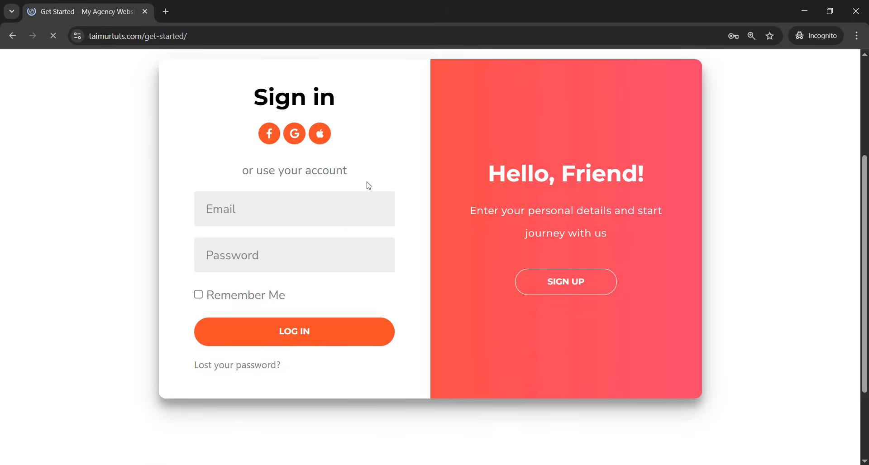
- Slide the live form to Create Account, try the Name and Email fields, then close the window
click(574, 286)
click(477, 214)
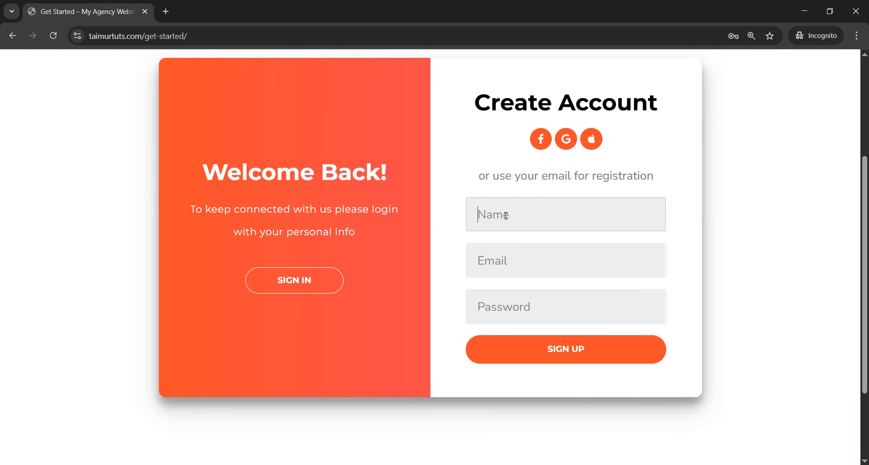
click(477, 264)
key(Tab)
click(501, 214)
click(630, 168)
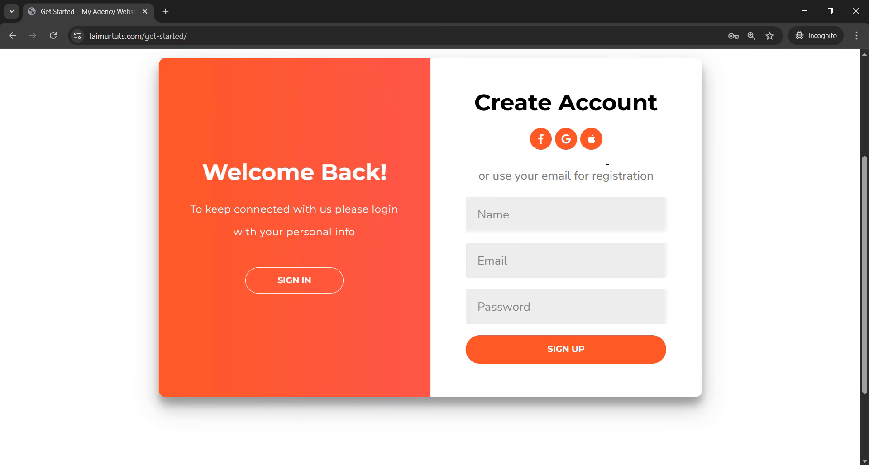
scroll(589, 174, up, 1)
scroll(550, 177, down, 1)
click(855, 11)
- Reload the Elementor editor and slide the canvas form to Create Account and back twice
click(66, 4)
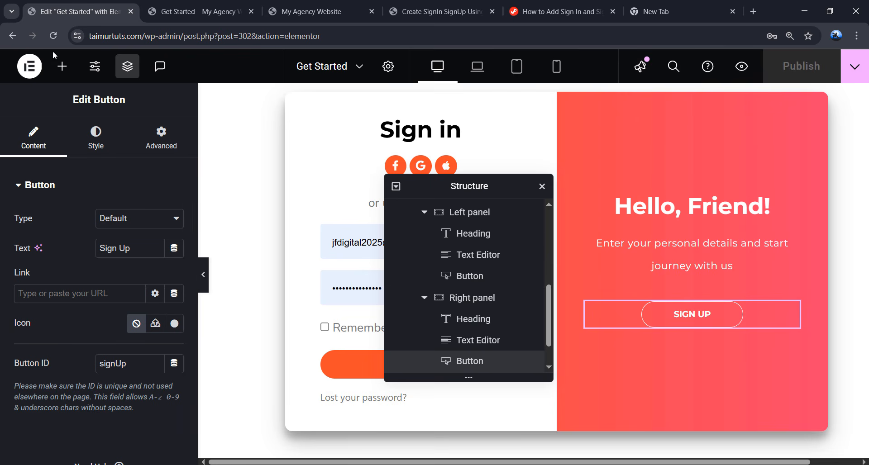
click(53, 36)
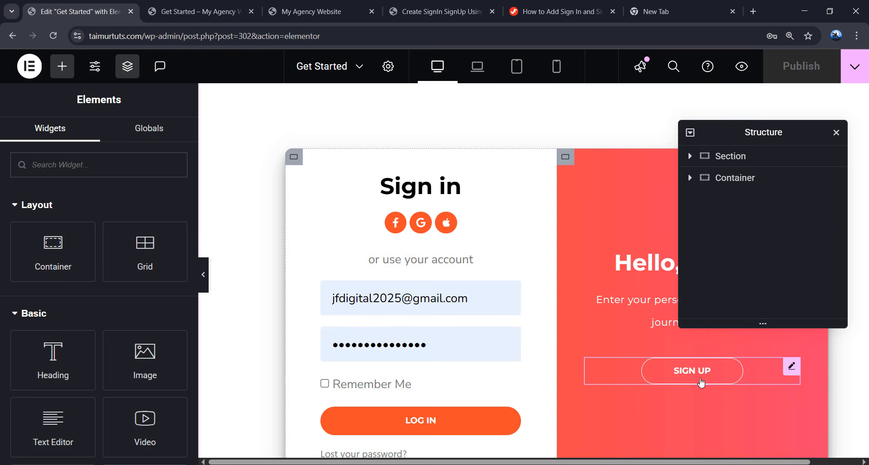
click(702, 383)
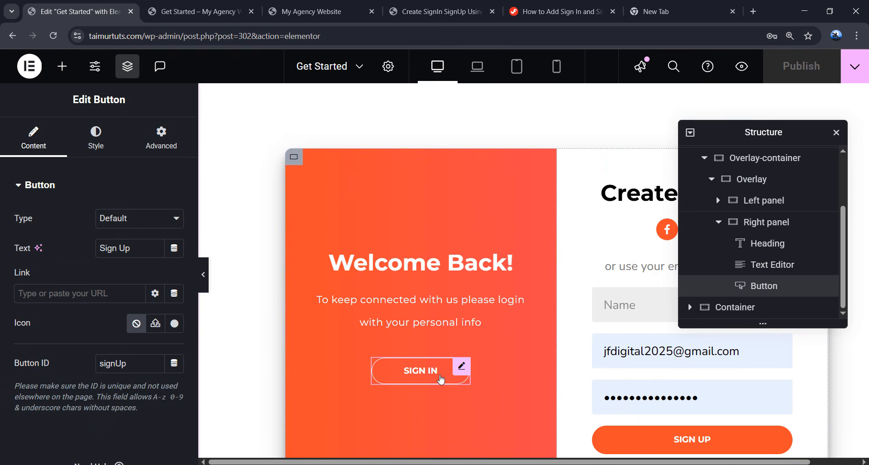
click(442, 380)
click(679, 373)
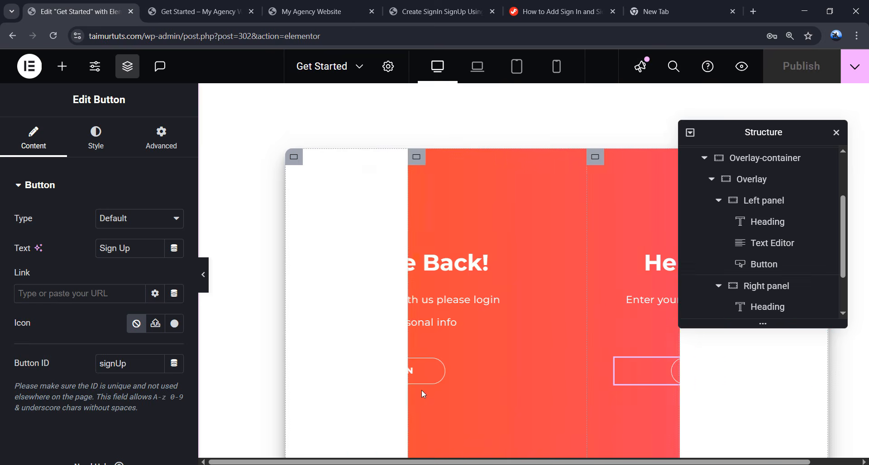
click(412, 375)
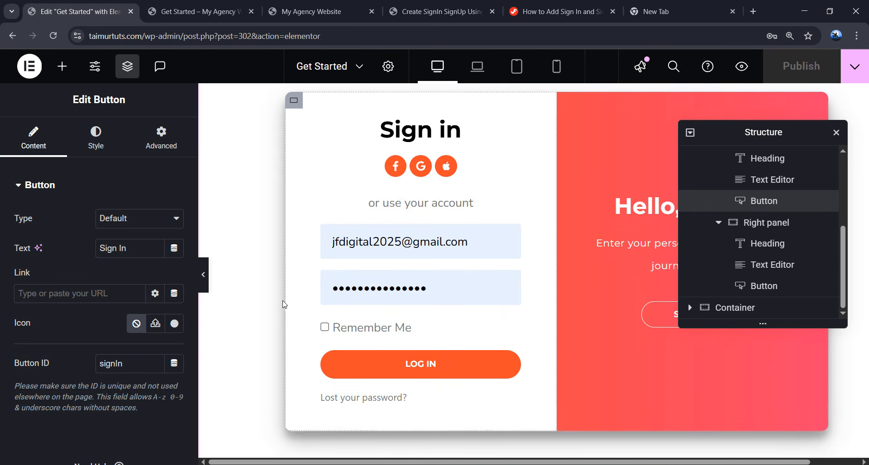
- Hide the sidebar and slide the canvas form to Create Account and back
click(202, 275)
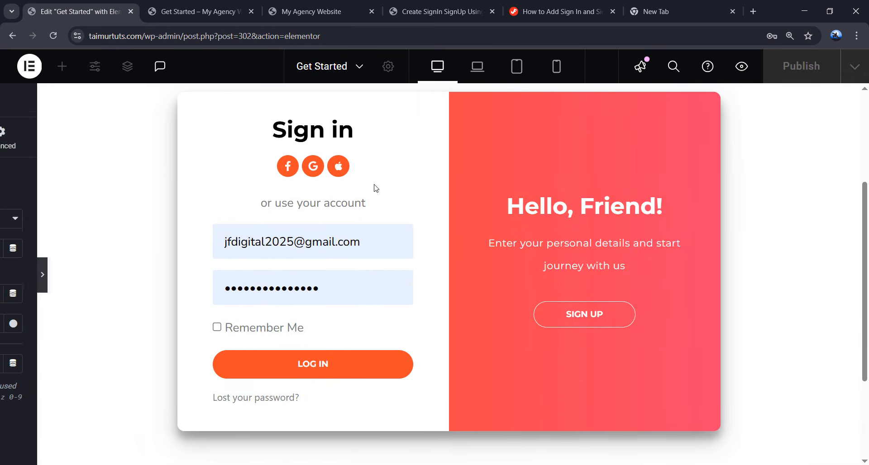
click(591, 329)
click(301, 317)
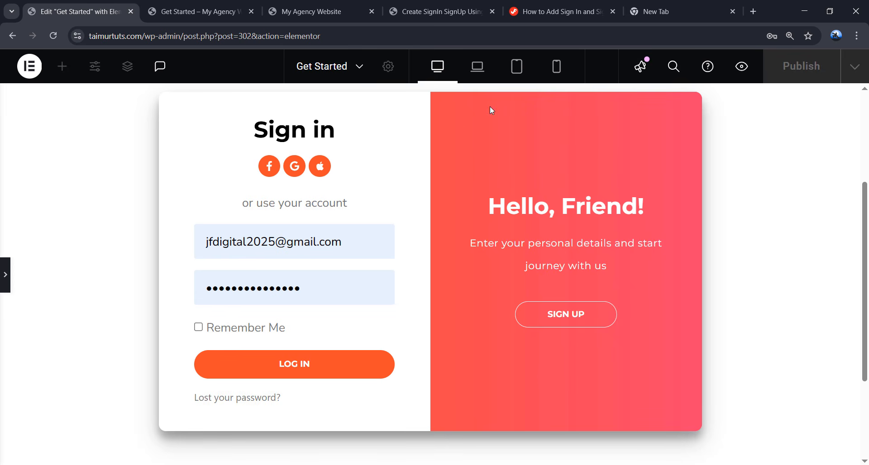
- Preview at Laptop, Tablet and Mobile widths, return to Tablet, and select the HTML widget
click(477, 66)
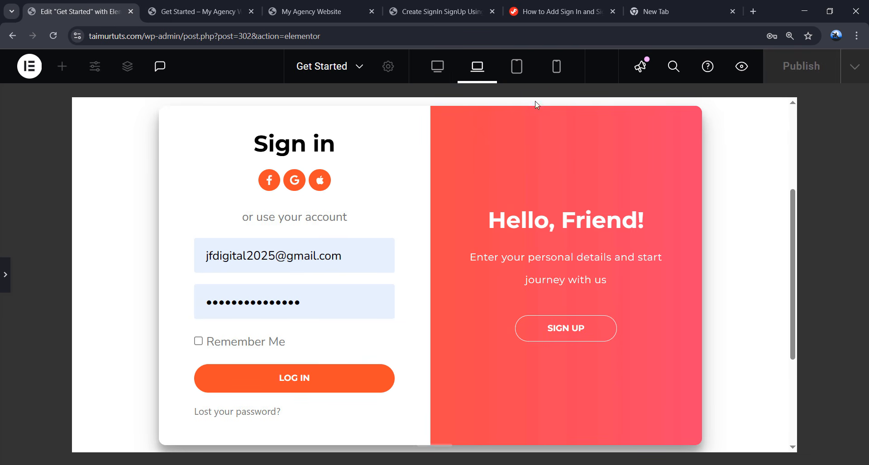
click(523, 74)
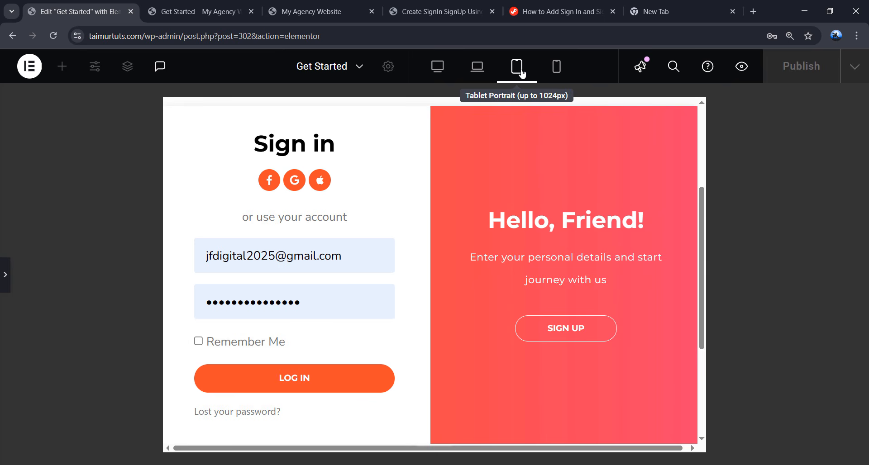
scroll(335, 178, up, 1)
scroll(426, 204, down, 2)
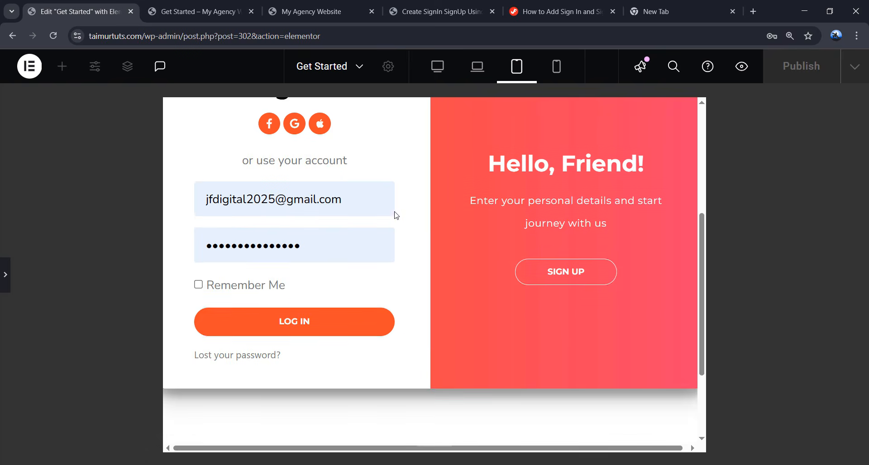
scroll(434, 217, up, 3)
scroll(469, 225, down, 1)
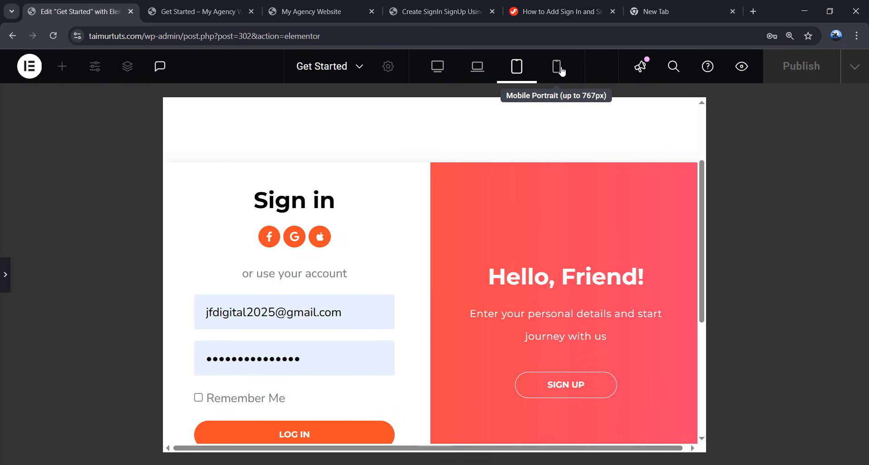
click(560, 70)
scroll(498, 201, down, 1)
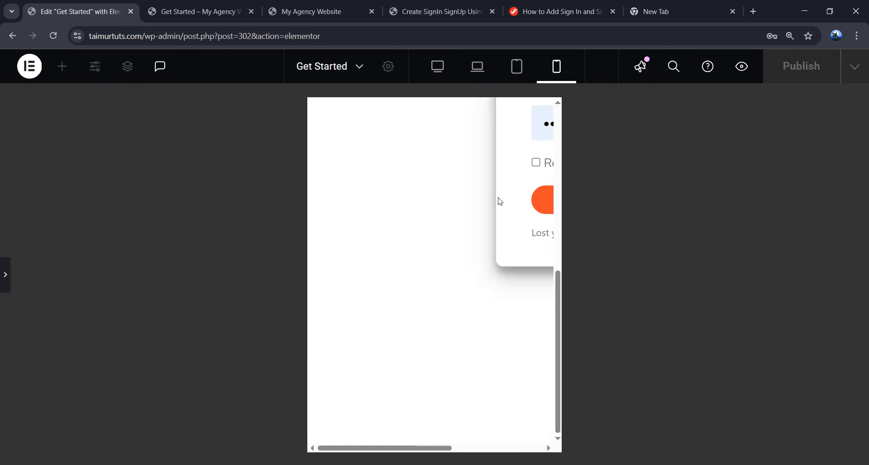
scroll(507, 172, up, 3)
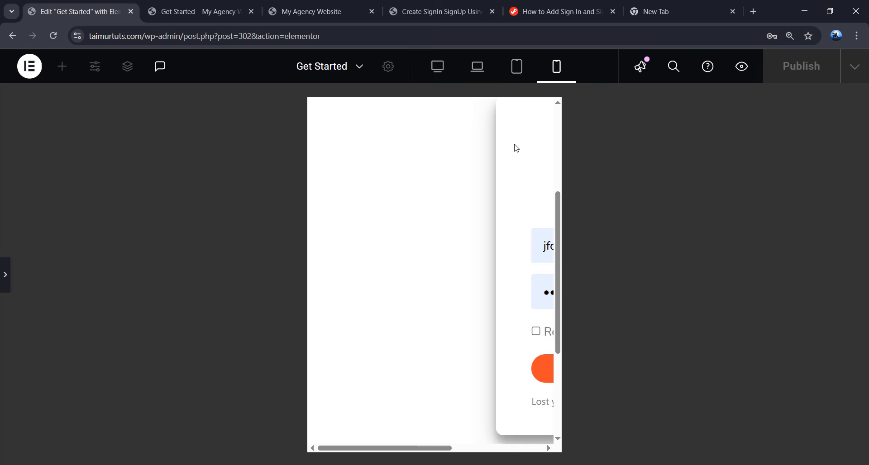
click(507, 74)
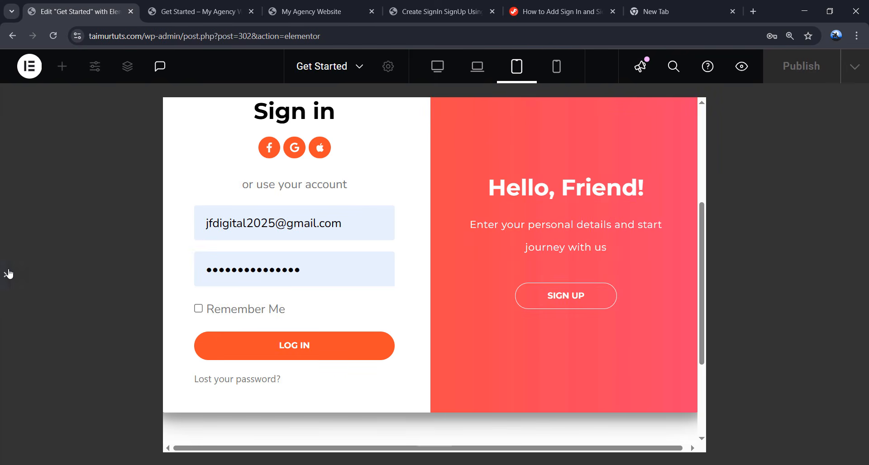
click(8, 273)
click(465, 190)
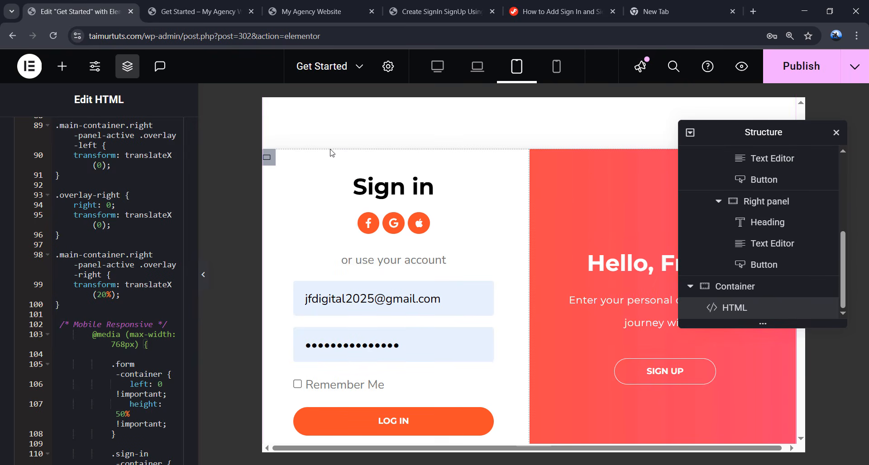
- Narrow the Box container's tablet width from 768 to 700 px
scroll(539, 317, down, 3)
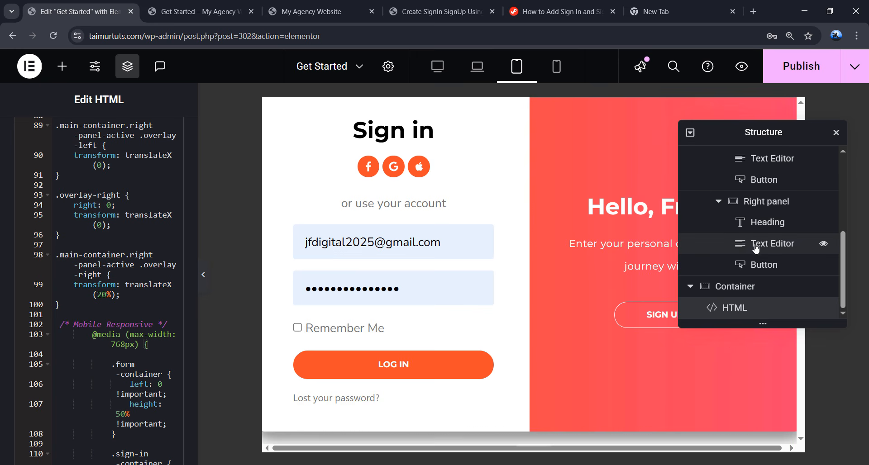
scroll(746, 246, up, 4)
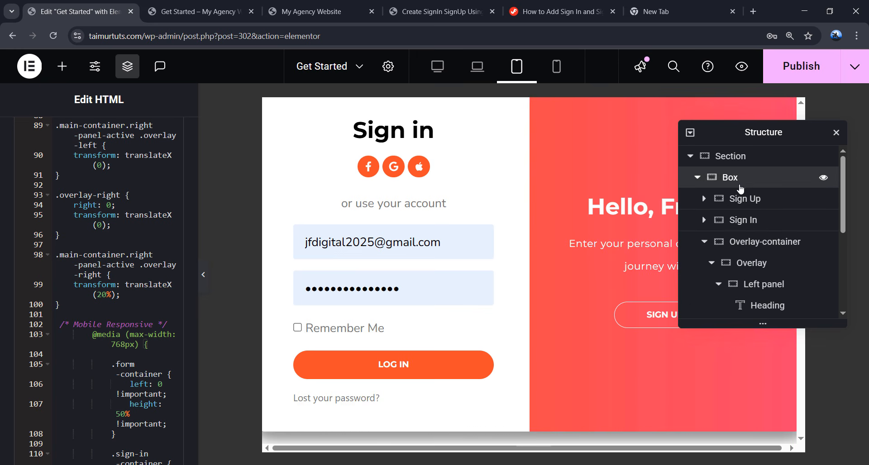
click(762, 184)
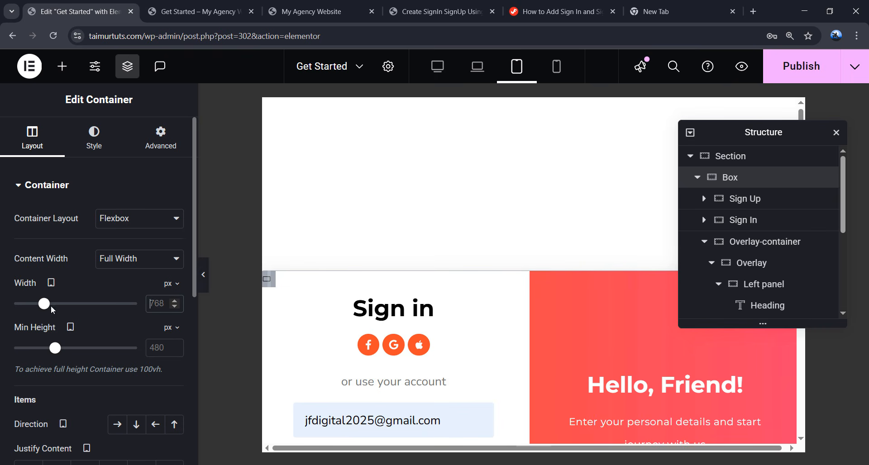
drag(46, 307, 39, 307)
scroll(368, 271, down, 4)
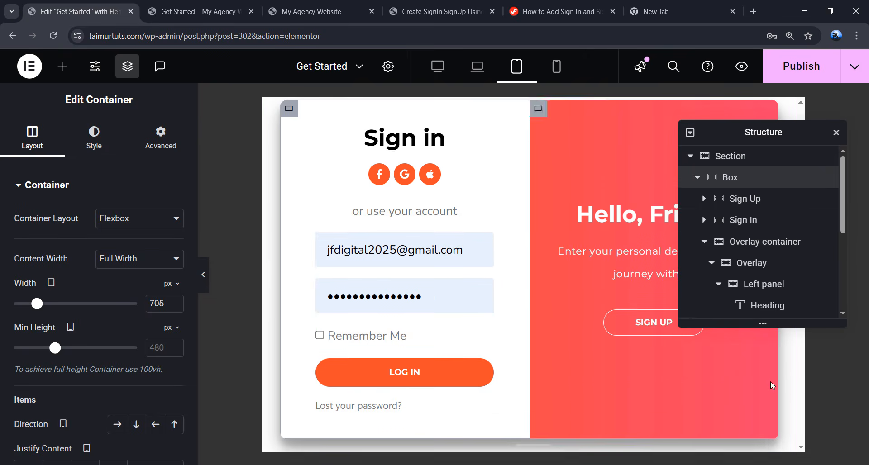
scroll(467, 367, down, 1)
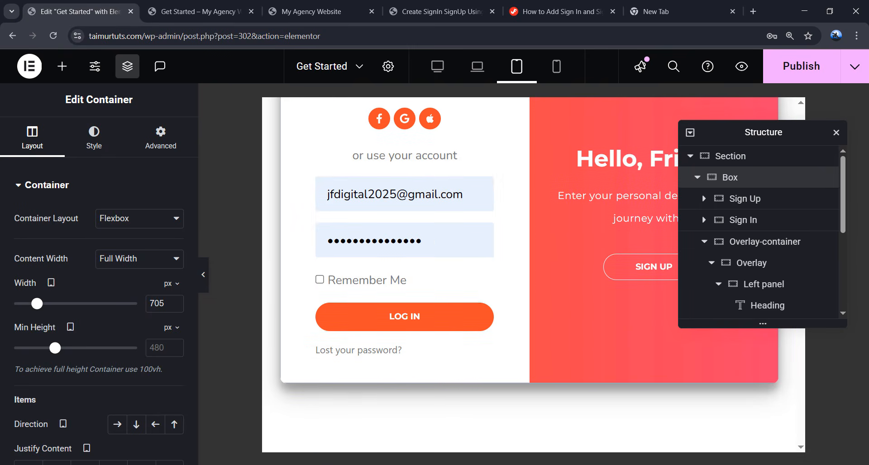
drag(164, 304, 132, 308)
text(700)
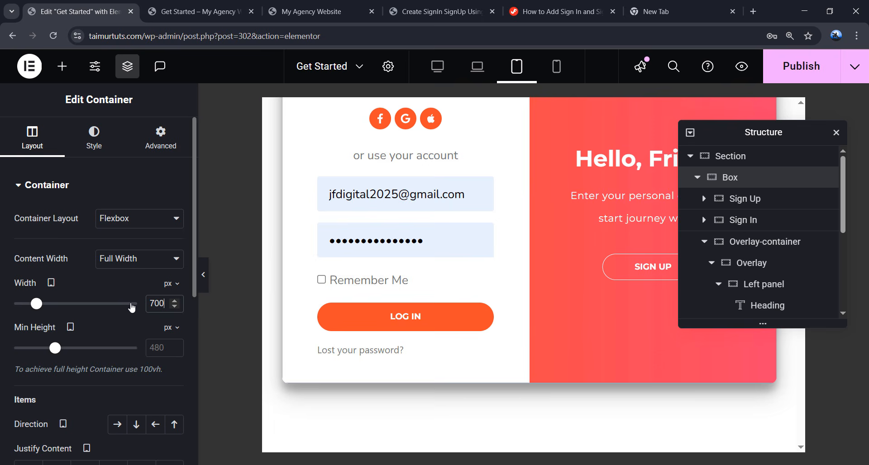
scroll(382, 330, up, 3)
scroll(568, 305, down, 3)
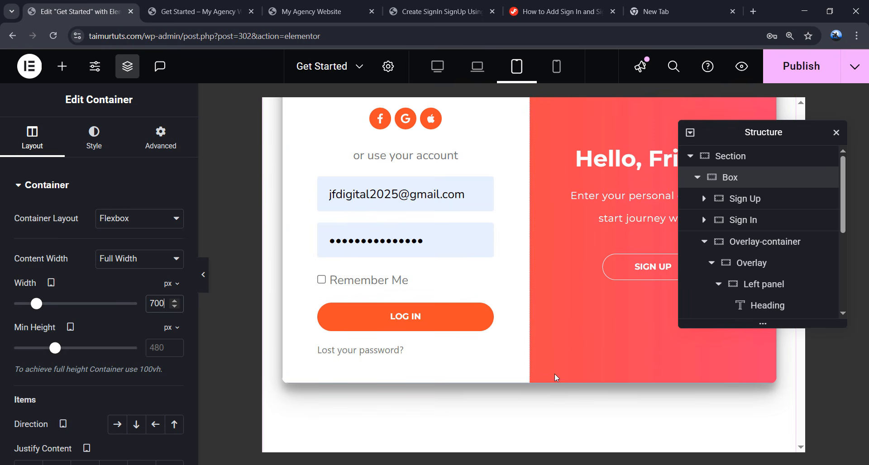
scroll(547, 390, up, 1)
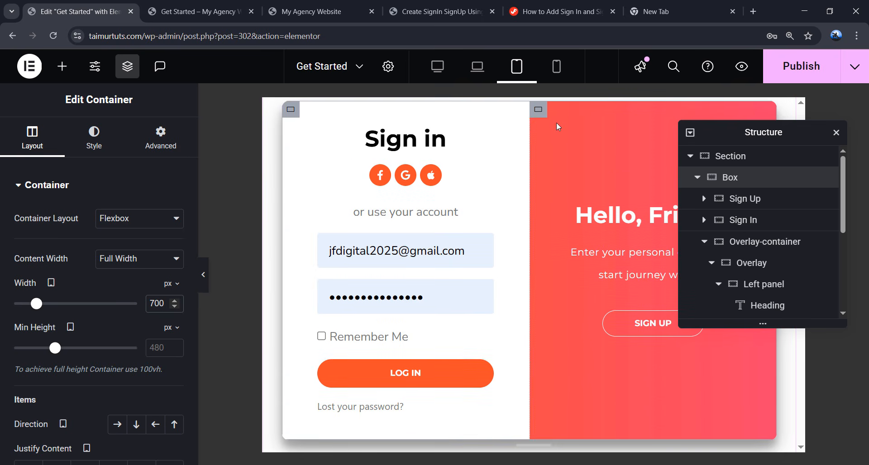
- At mobile size, set the Box container's margin to 0
click(558, 68)
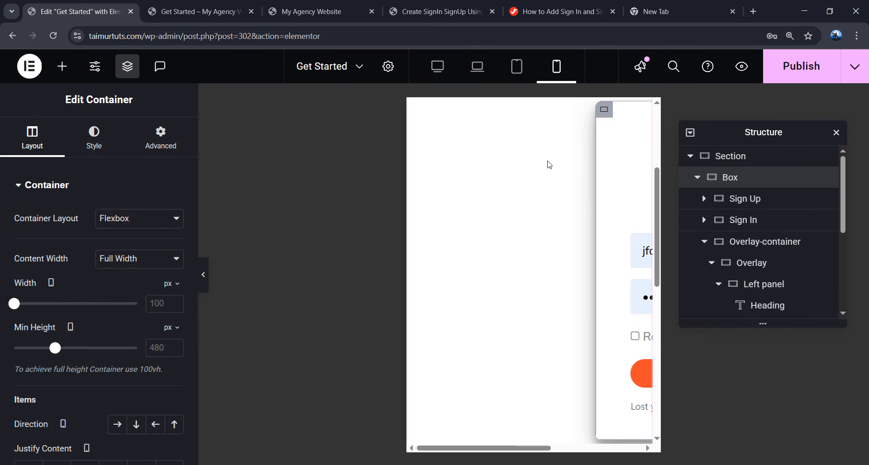
click(534, 180)
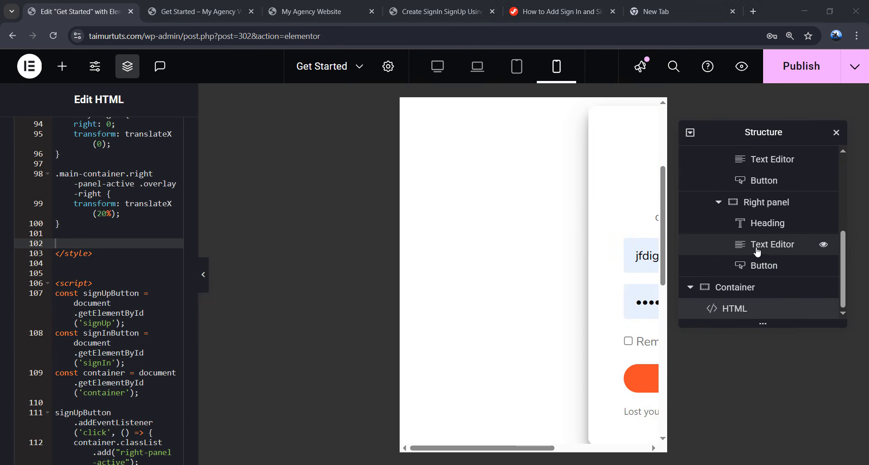
scroll(758, 250, up, 3)
scroll(759, 251, up, 1)
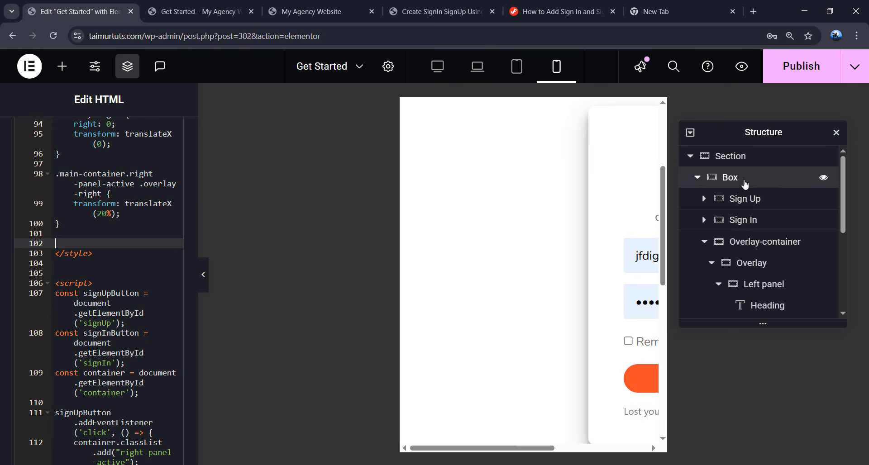
click(706, 177)
click(170, 149)
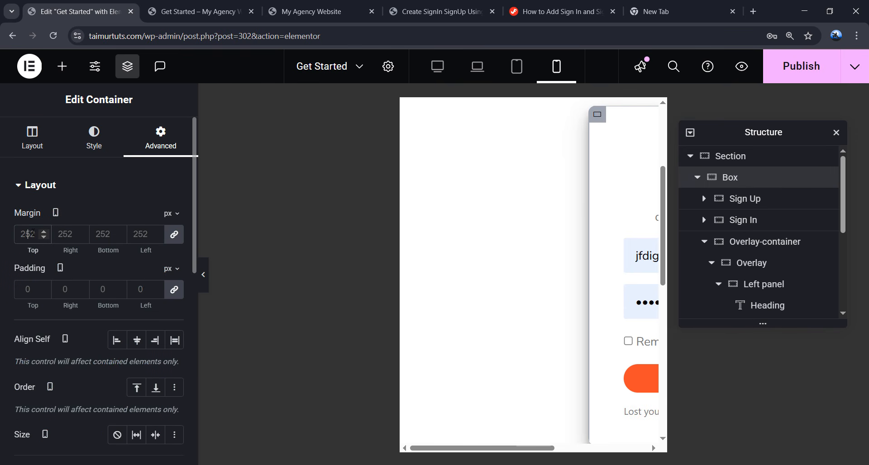
text(0)
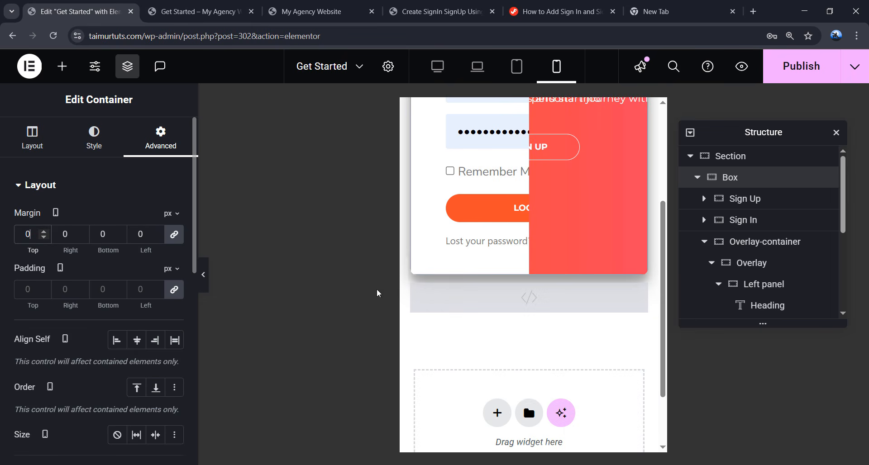
scroll(510, 192, up, 4)
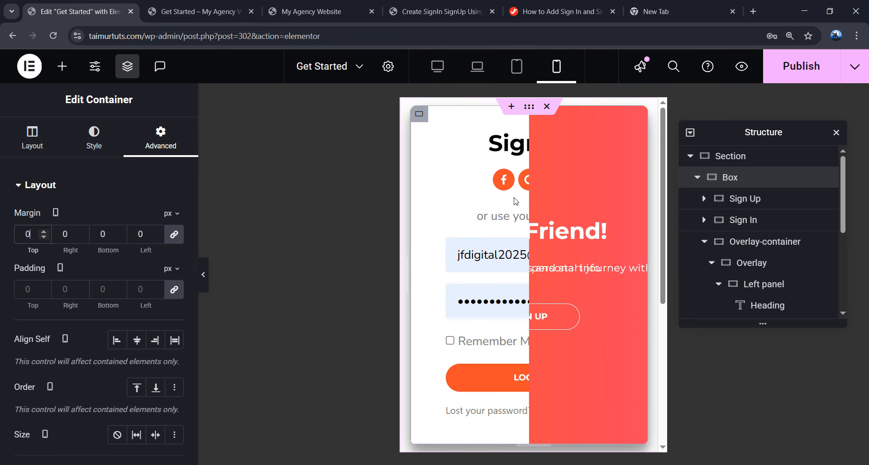
- Make the Box width 100% and set the Overlay-container direction to Row
click(35, 139)
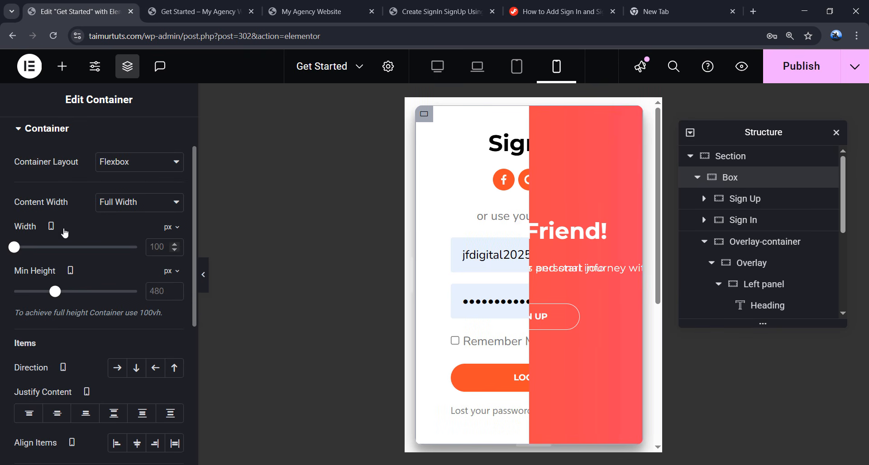
click(170, 227)
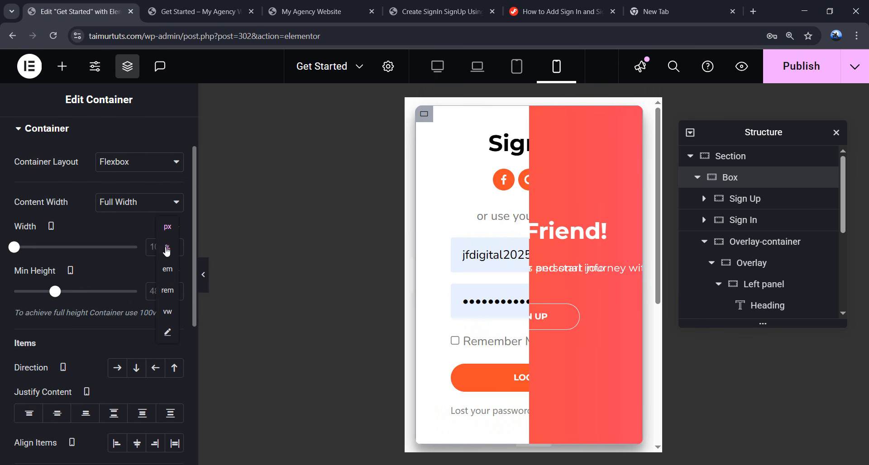
click(167, 248)
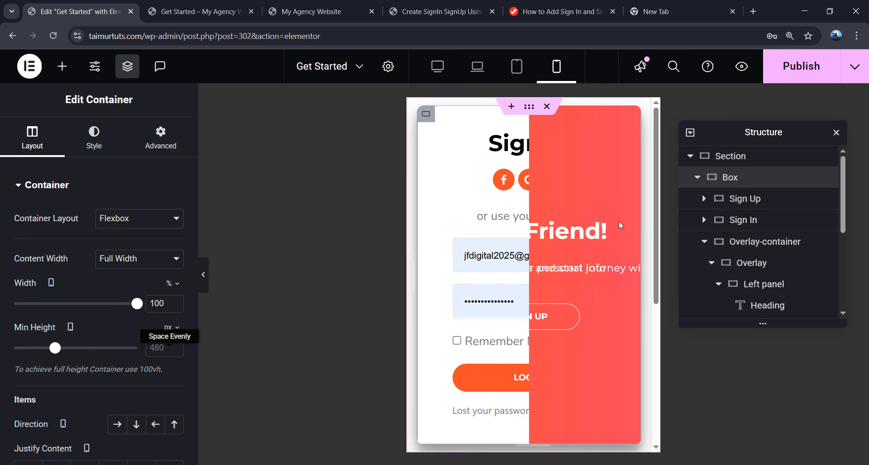
click(758, 249)
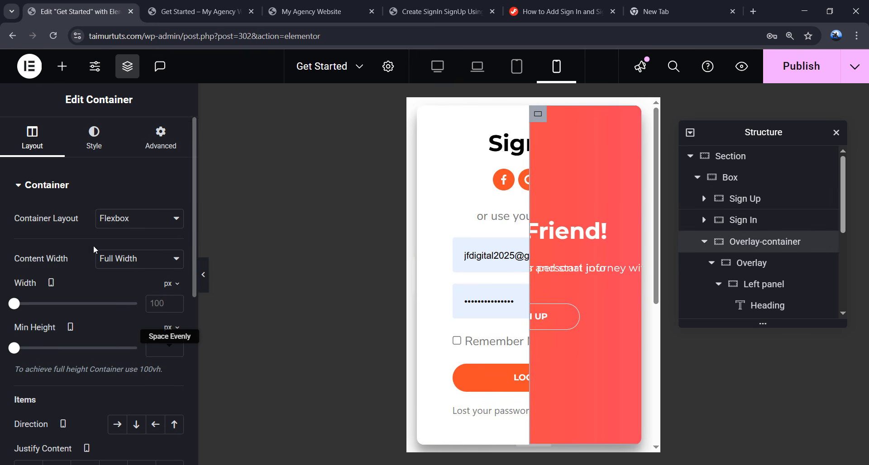
scroll(95, 249, down, 3)
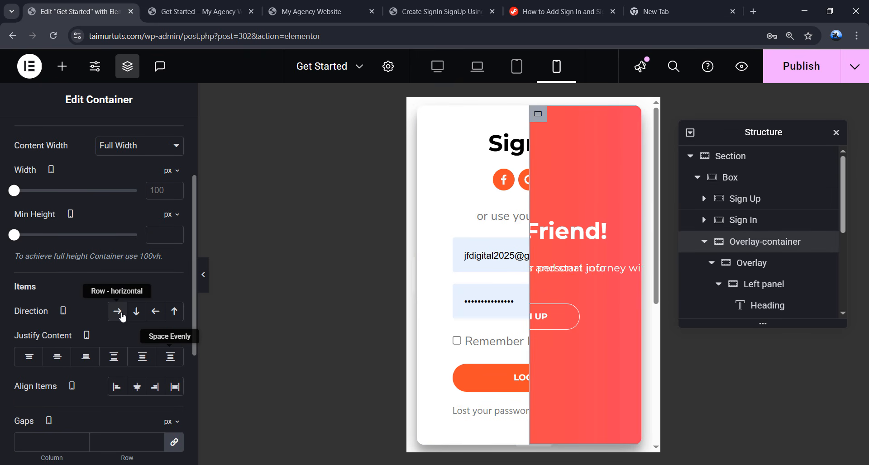
click(118, 311)
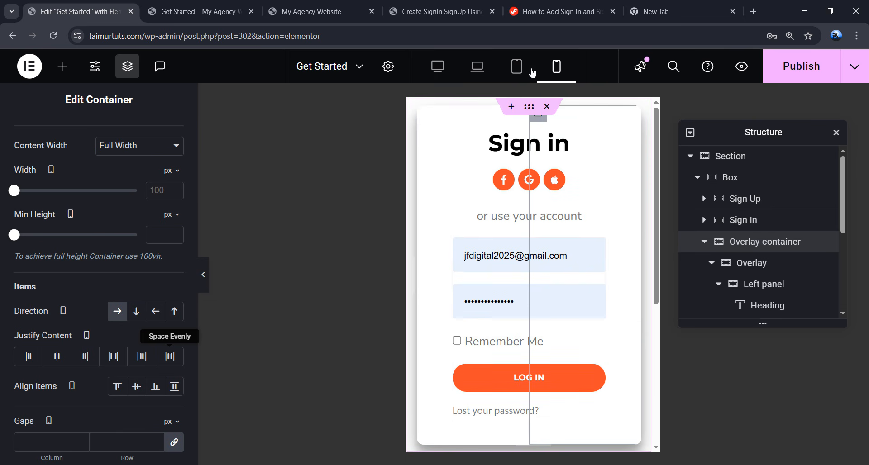
- Copy the Form Responsive Css block from the Jim Fahad Digital tutorial
click(536, 11)
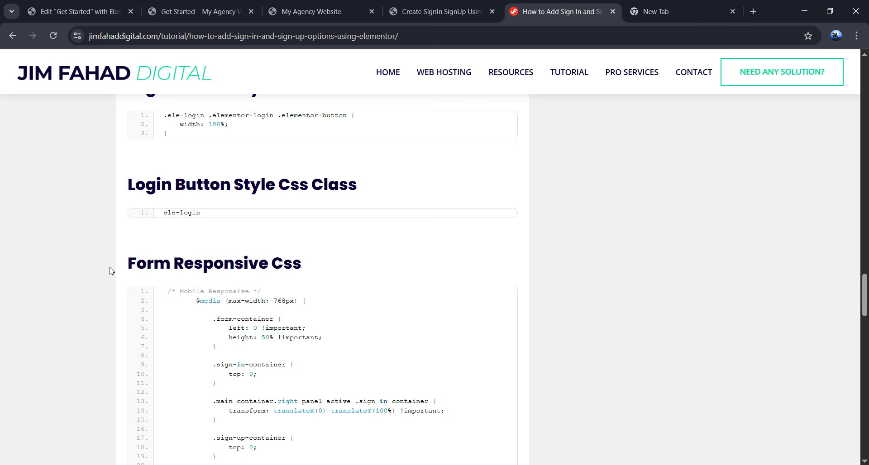
drag(110, 271, 305, 273)
scroll(258, 297, down, 8)
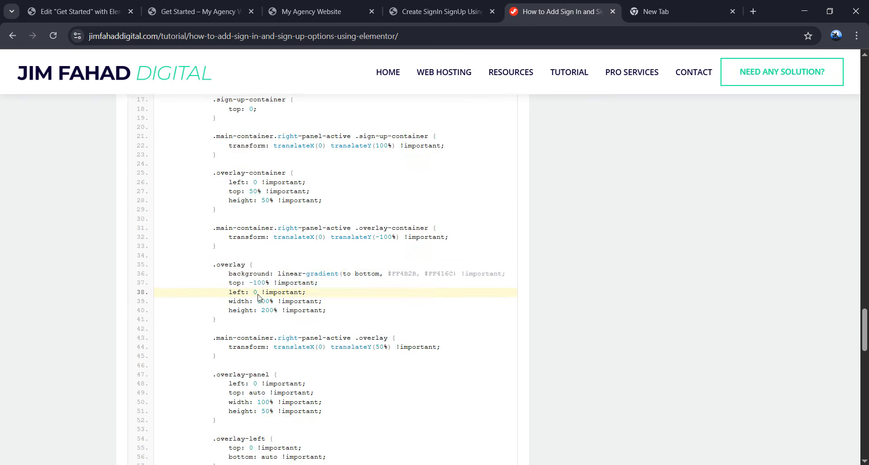
scroll(258, 297, up, 6)
click(524, 243)
- Paste the mobile responsive CSS into the HTML widget just before </style>
click(106, 17)
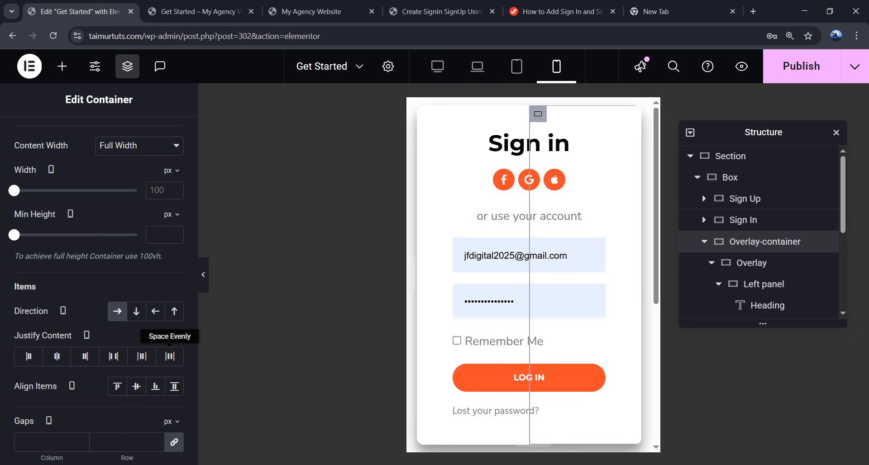
scroll(529, 272, down, 5)
key(ctrl+v)
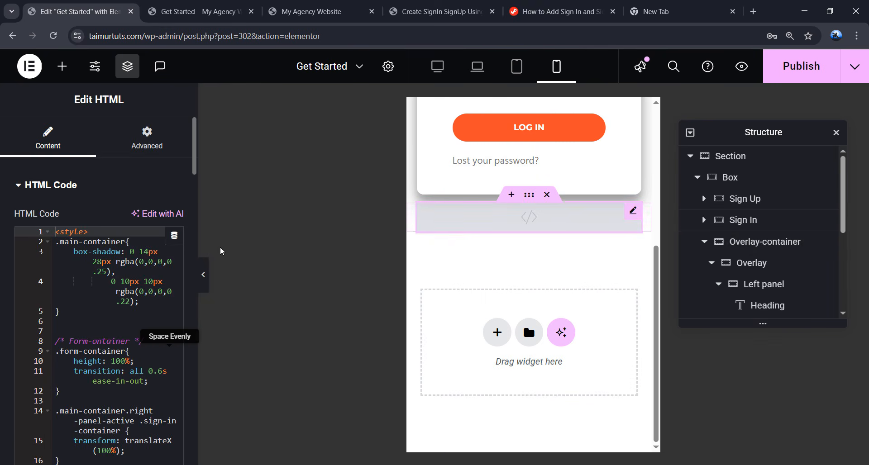
scroll(133, 283, down, 10)
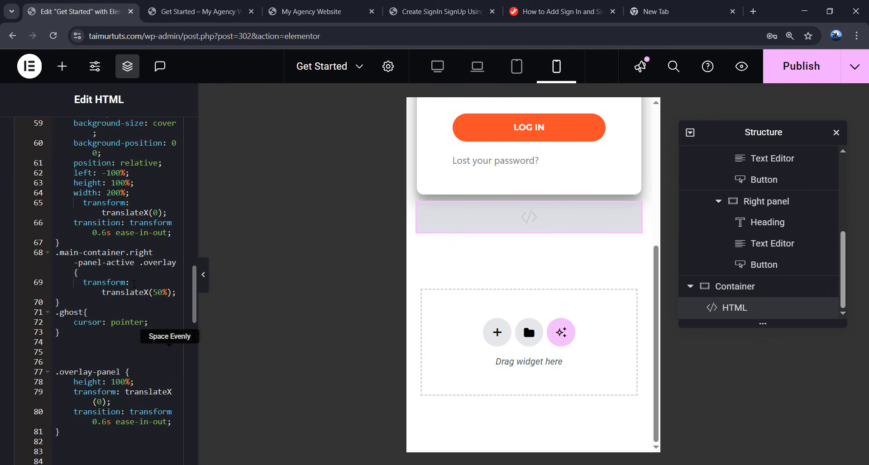
scroll(134, 284, down, 6)
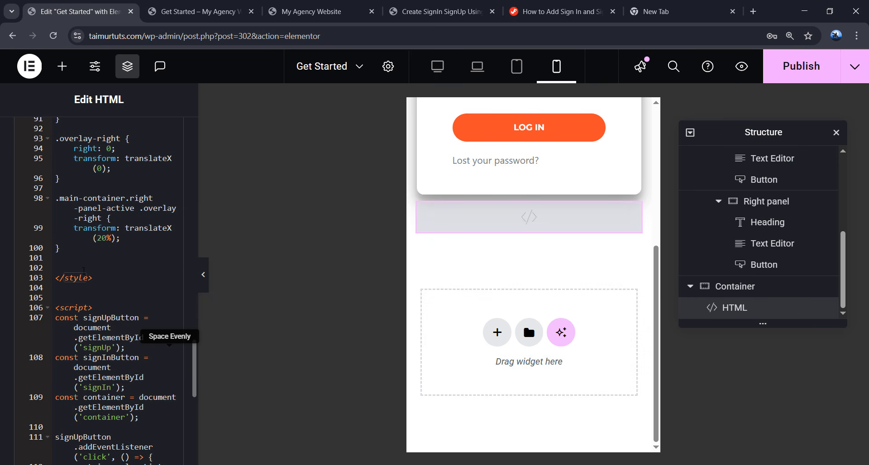
click(86, 268)
key(ctrl+v)
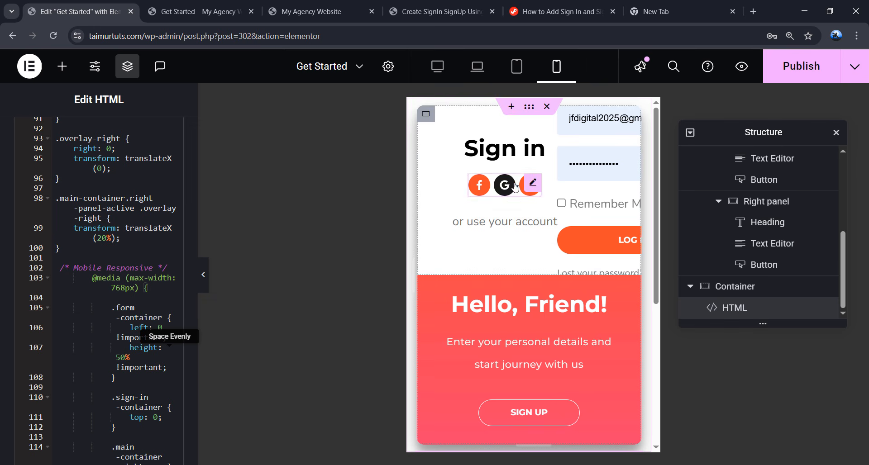
- Set the Box container's mobile minimum height to 850 px
click(536, 421)
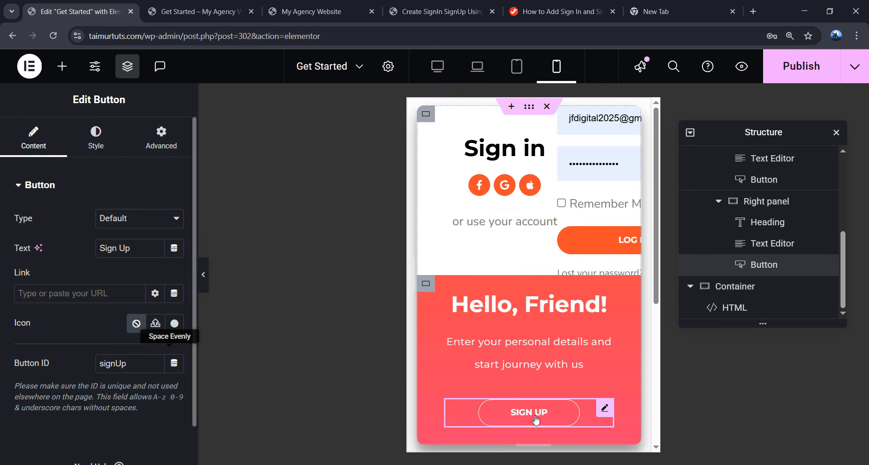
scroll(725, 233, up, 5)
click(736, 181)
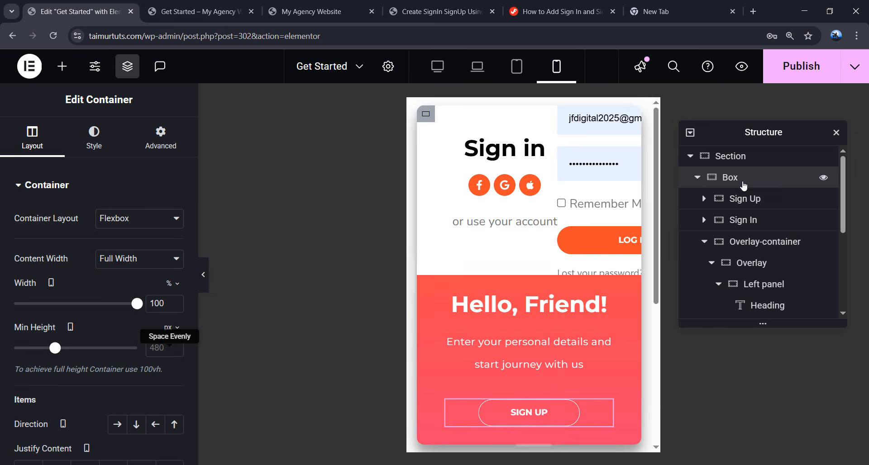
scroll(146, 295, down, 1)
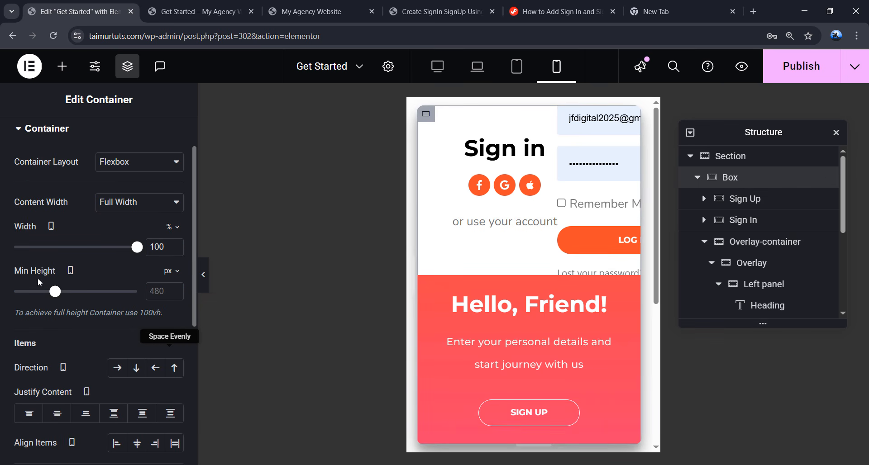
click(157, 291)
text(0810)
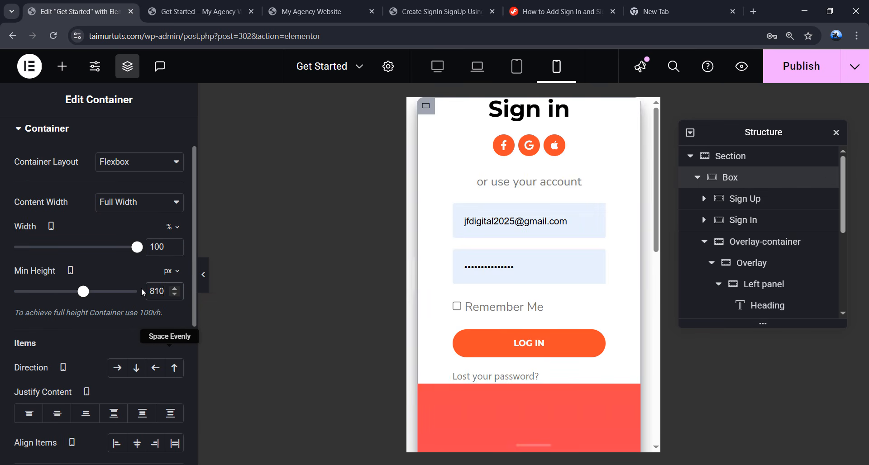
scroll(509, 246, down, 7)
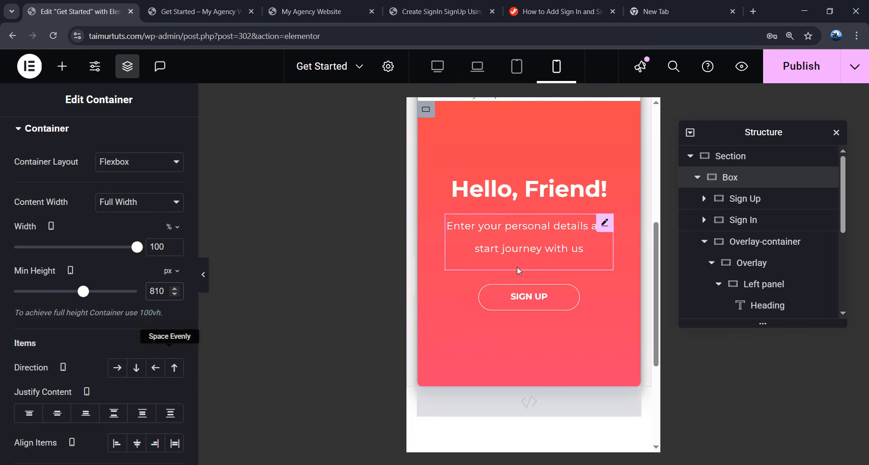
scroll(518, 270, up, 5)
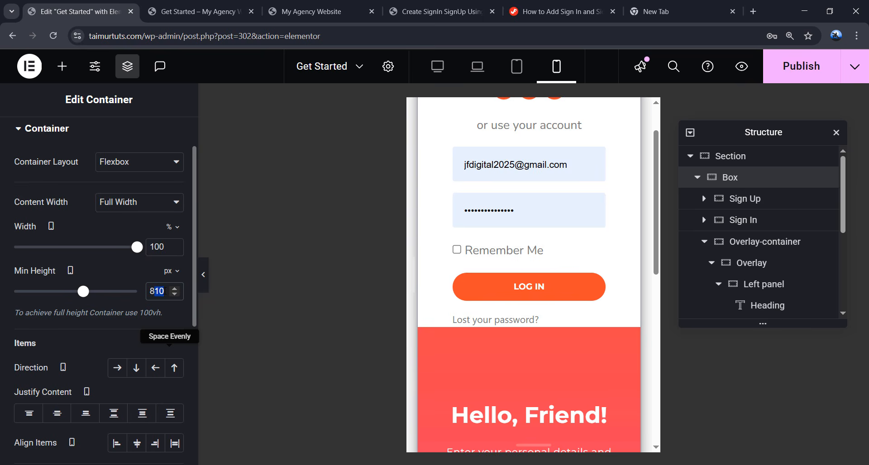
text(50)
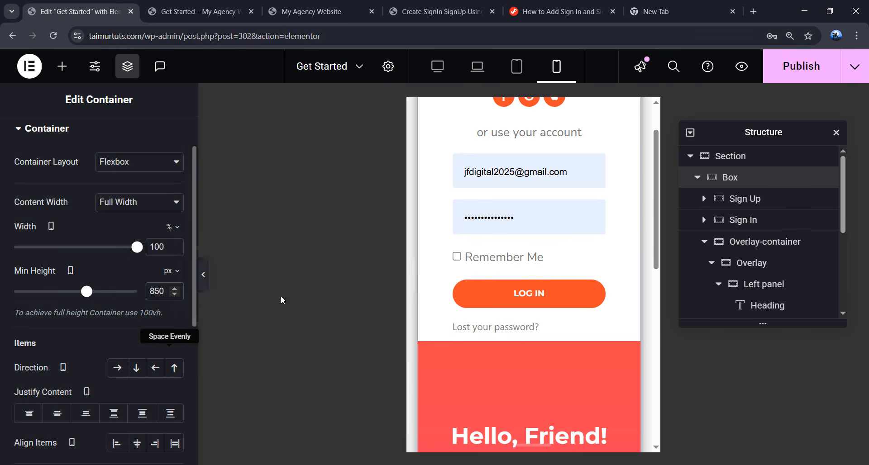
- Test the sign-up slide in the preview and publish the page
scroll(607, 312, up, 1)
scroll(606, 311, down, 7)
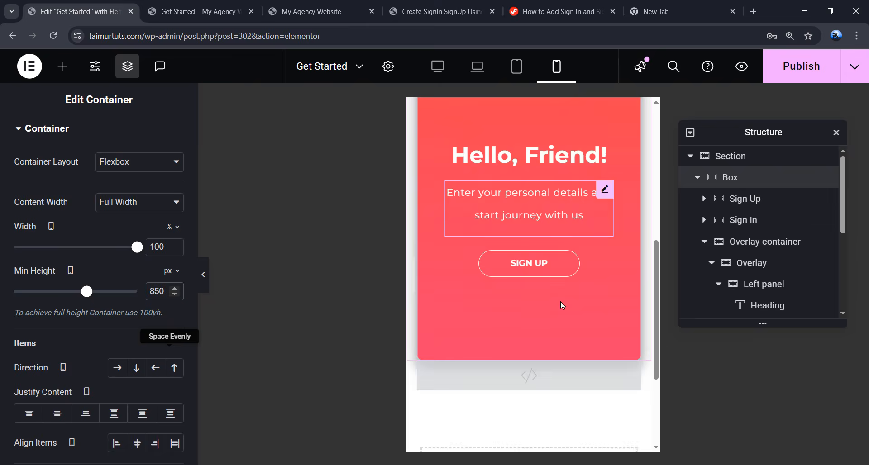
click(501, 299)
click(792, 64)
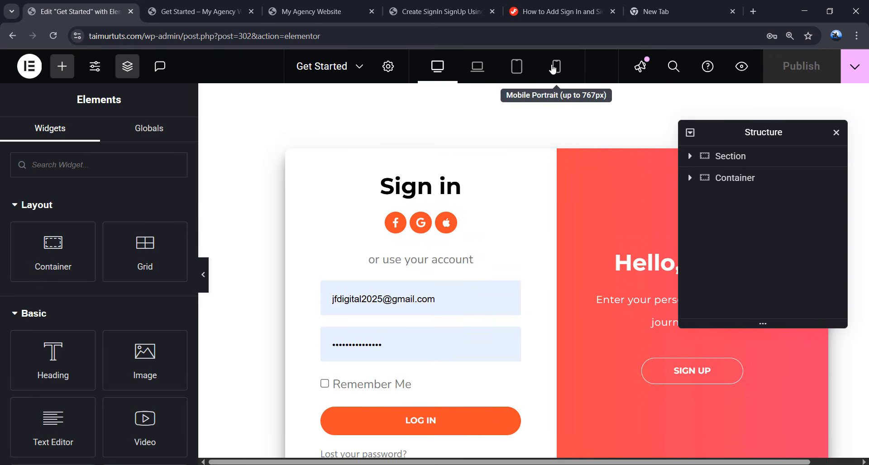
- In mobile preview, select the overlay's SIGN UP and SIGN IN buttons
click(553, 70)
scroll(595, 231, up, 3)
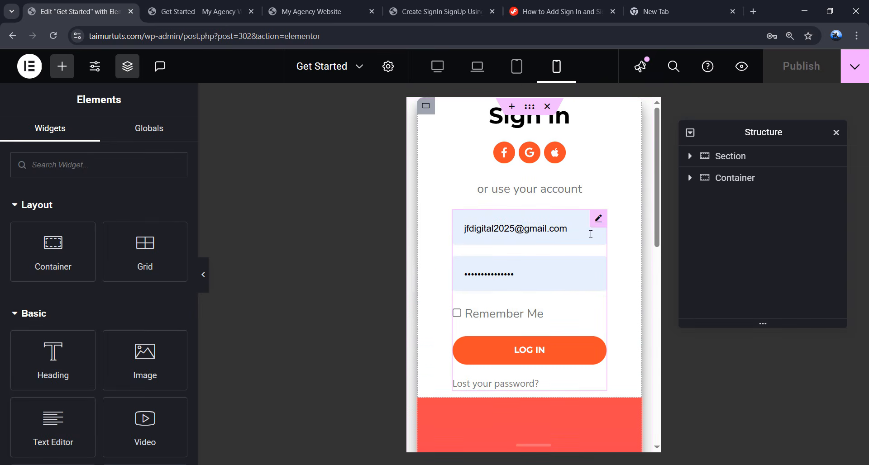
scroll(539, 300, down, 6)
click(537, 326)
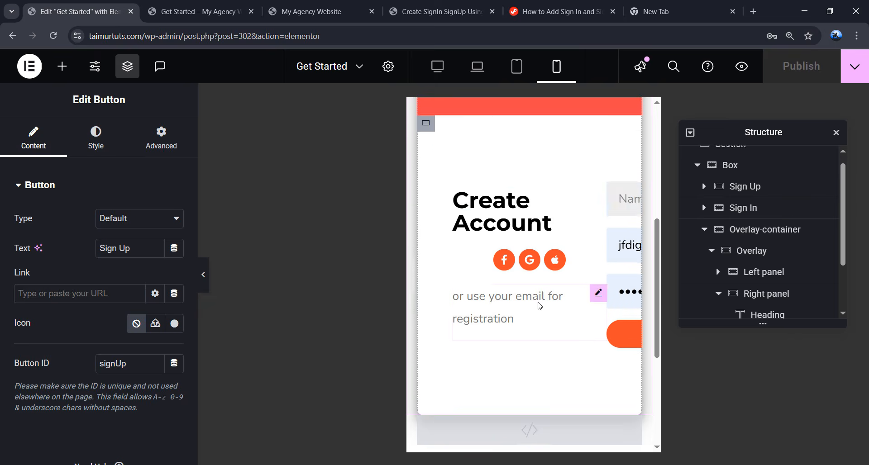
scroll(539, 303, up, 5)
click(537, 277)
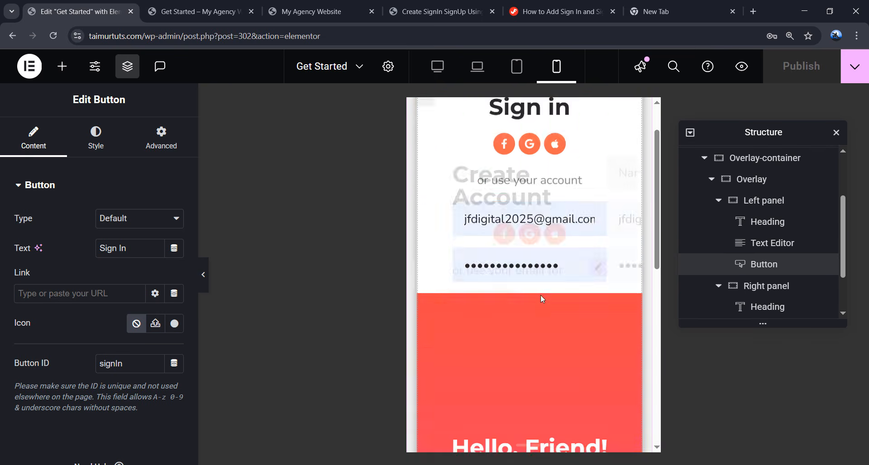
scroll(542, 312, down, 6)
scroll(545, 328, up, 2)
click(545, 313)
scroll(545, 313, up, 4)
scroll(547, 316, down, 4)
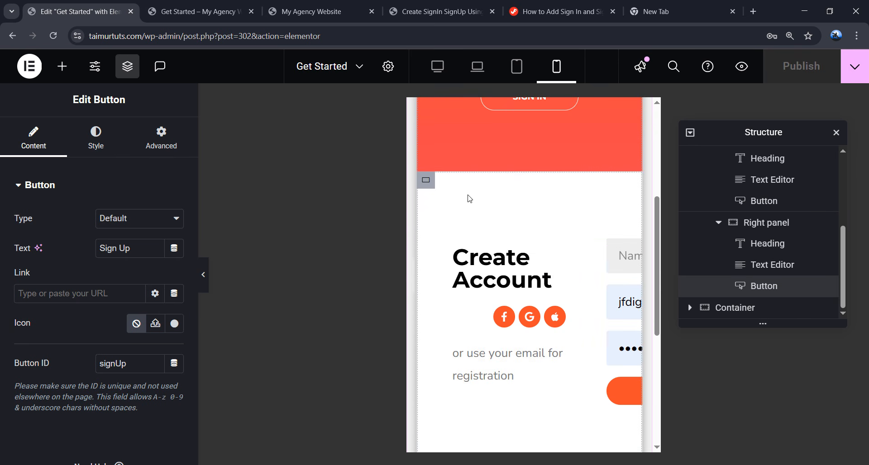
- Set the Sign Up container's mobile width to 100% and change its direction
click(431, 187)
scroll(723, 199, up, 3)
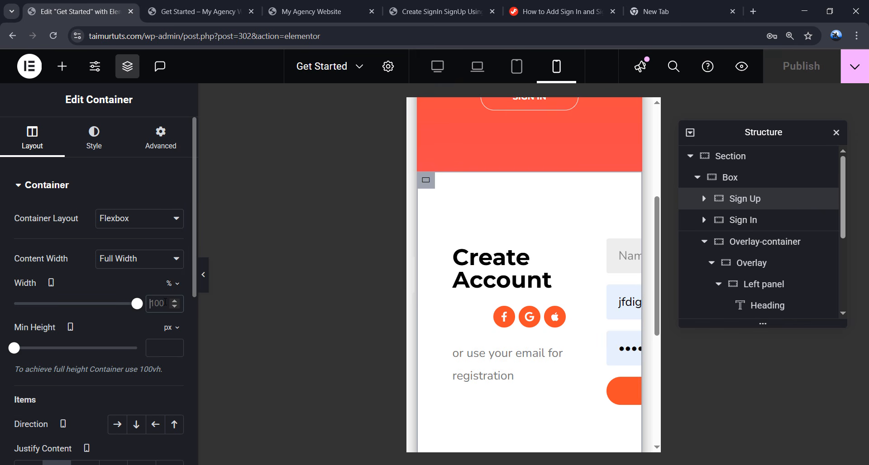
text(100)
scroll(115, 369, down, 1)
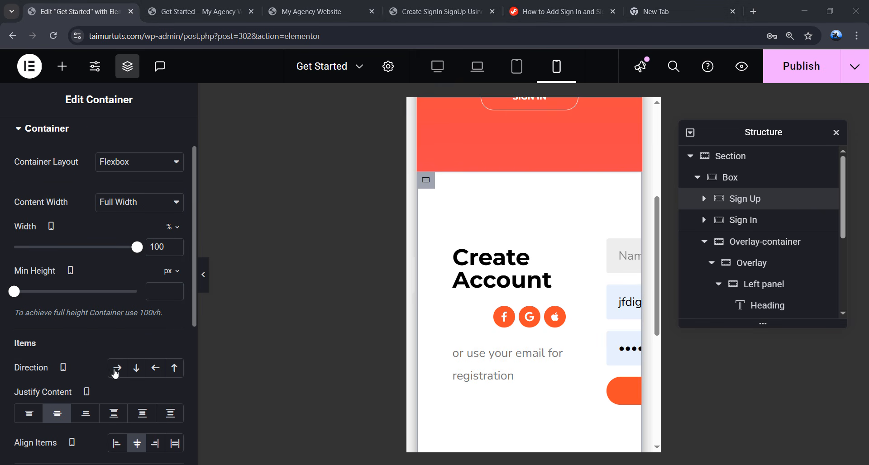
click(117, 368)
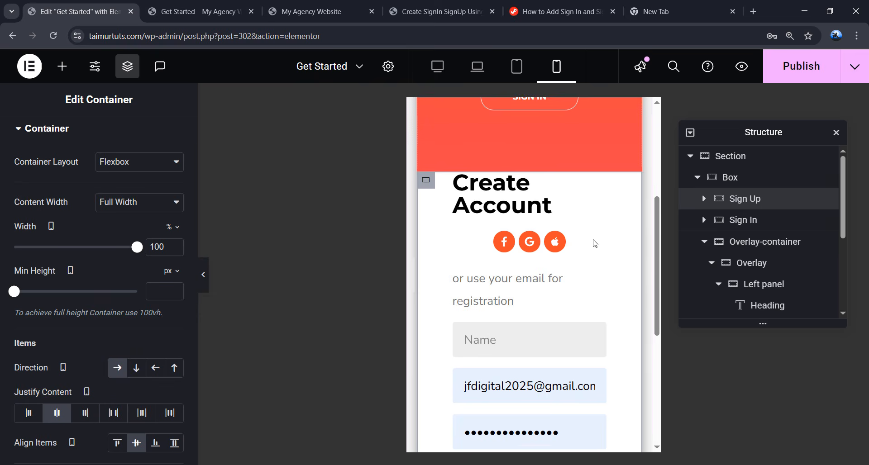
scroll(511, 281, down, 1)
scroll(154, 256, up, 1)
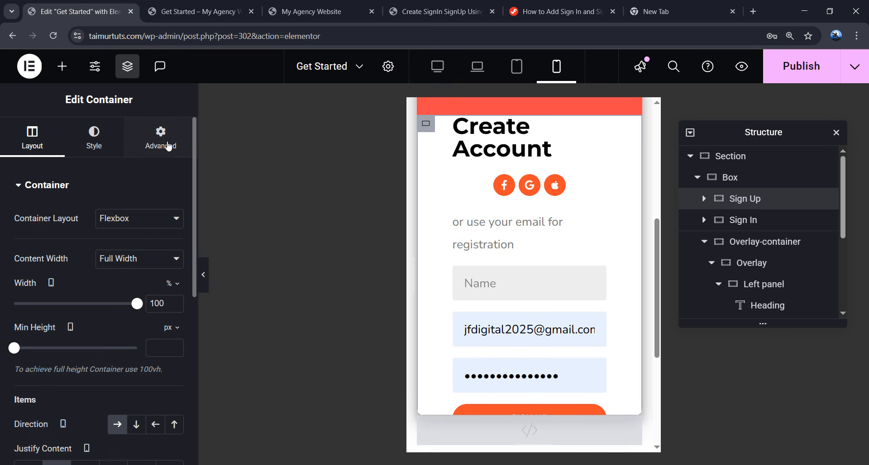
- Give the Sign Up container 50 px top/bottom and 20 px side padding
click(168, 146)
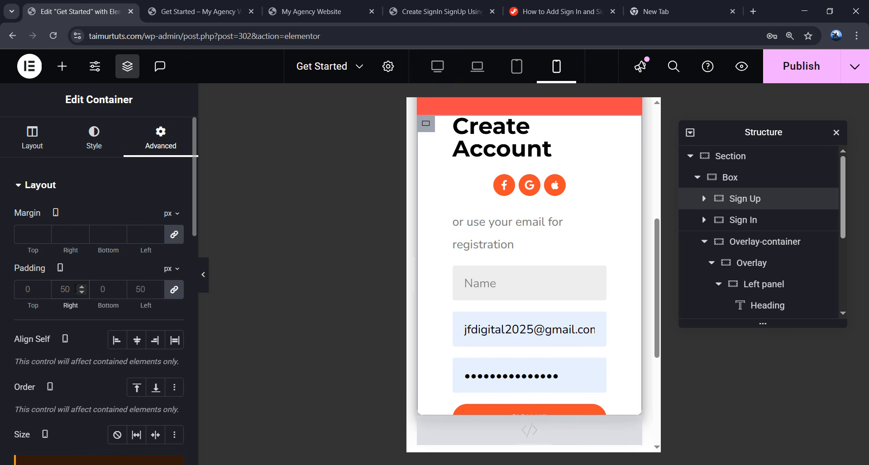
click(26, 289)
text(20)
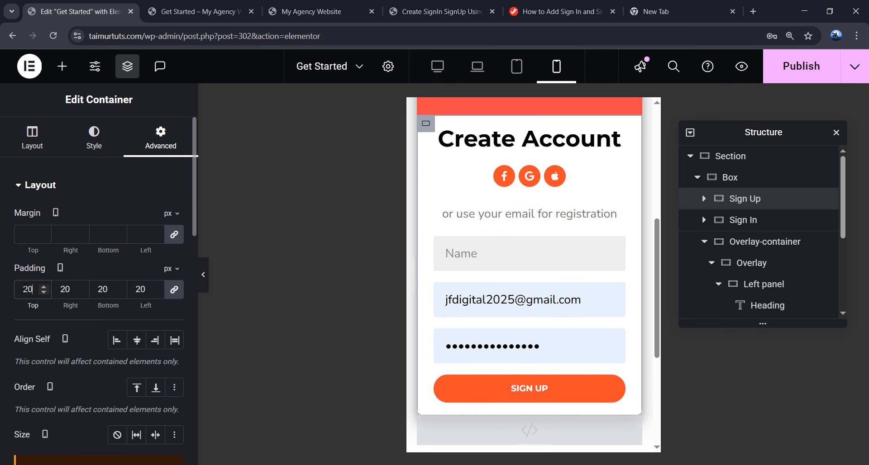
scroll(566, 274, up, 1)
scroll(575, 283, down, 1)
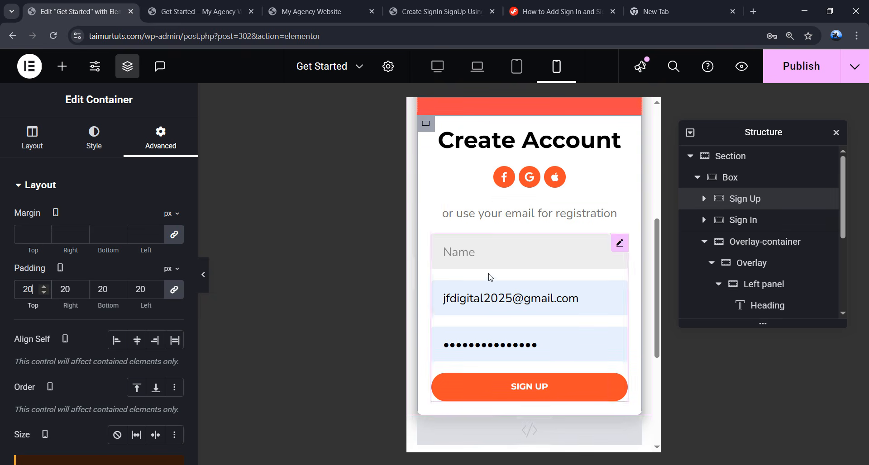
double_click(28, 289)
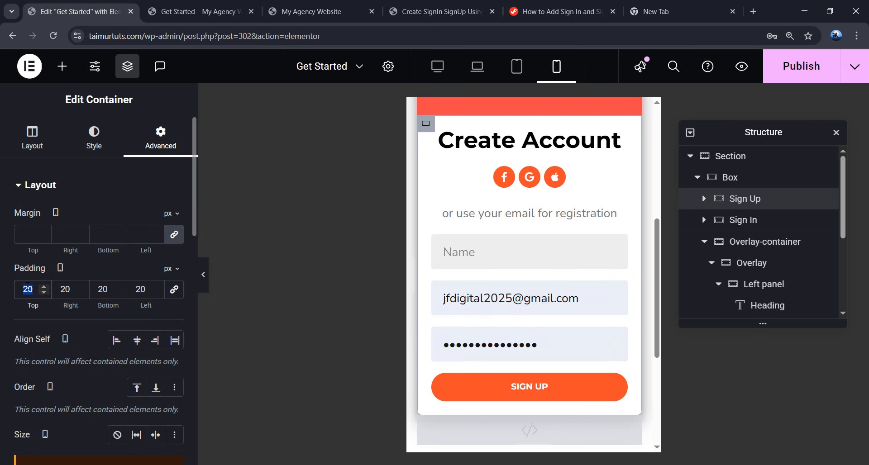
text(50)
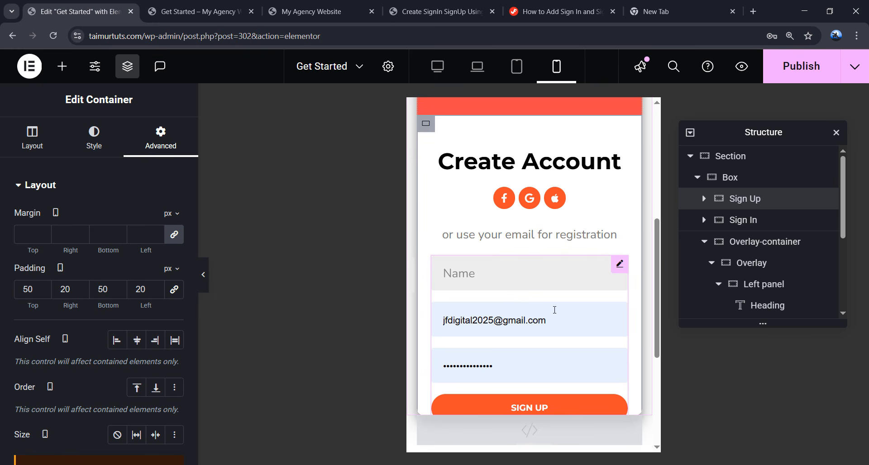
scroll(535, 217, up, 1)
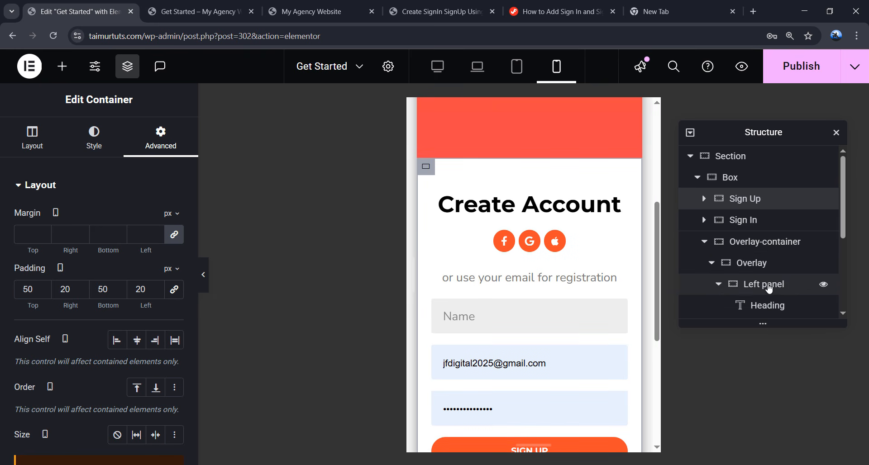
- Set the Left panel's mobile padding to 20 px on every side
click(771, 285)
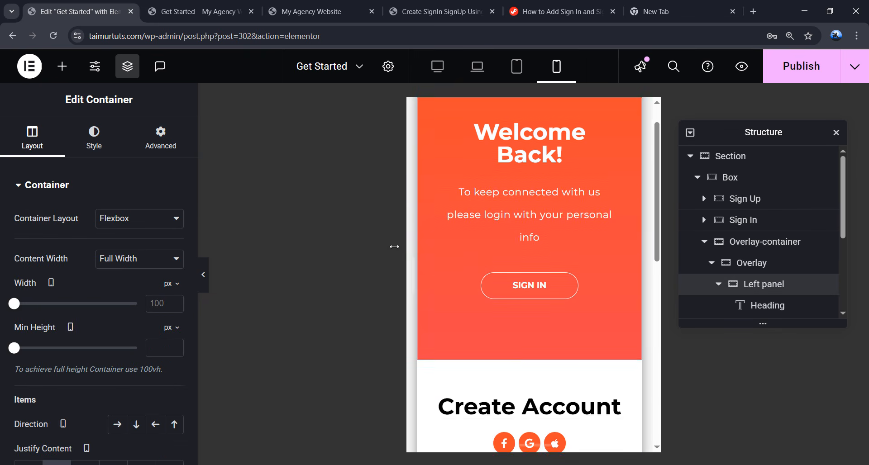
click(65, 290)
text(20)
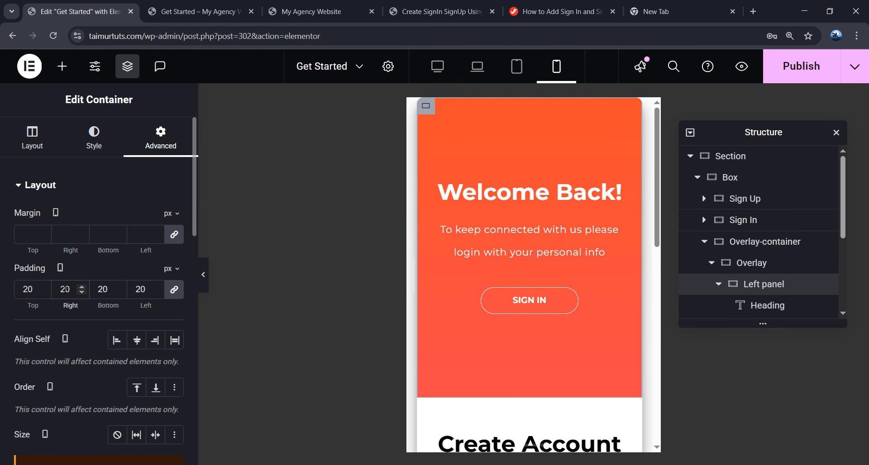
scroll(543, 272, down, 5)
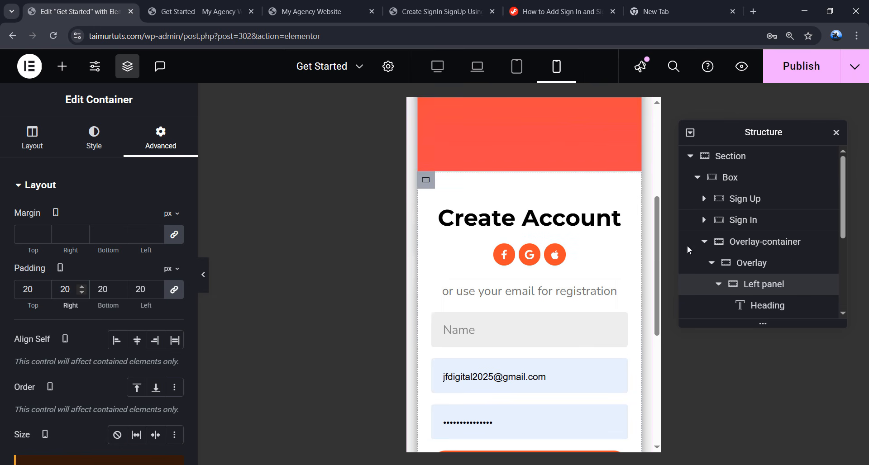
- Raise the Box container's minimum height to 924 px
click(750, 163)
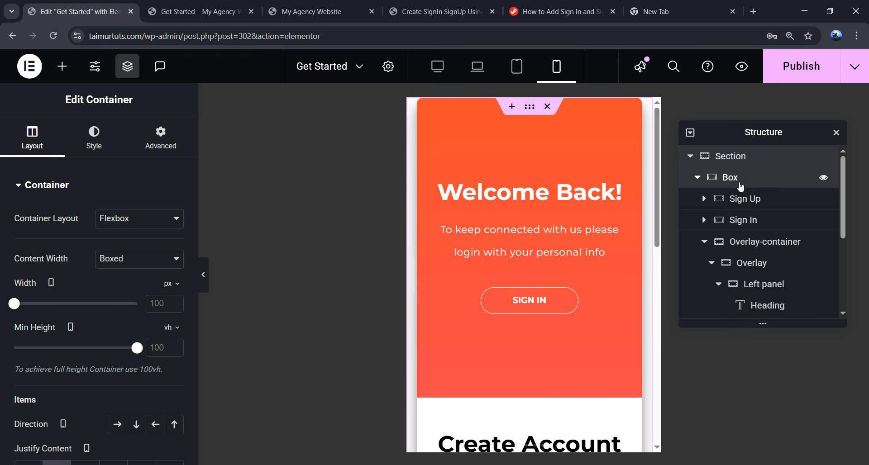
click(740, 185)
drag(68, 349, 93, 355)
scroll(494, 330, down, 7)
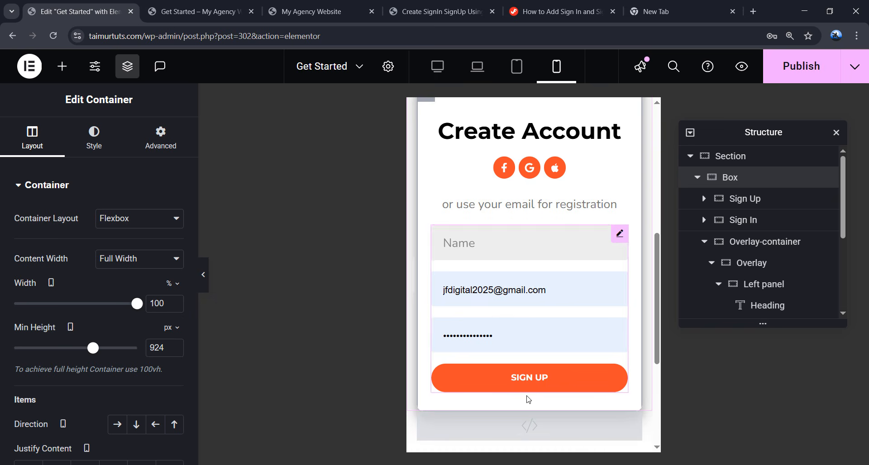
scroll(561, 292, down, 4)
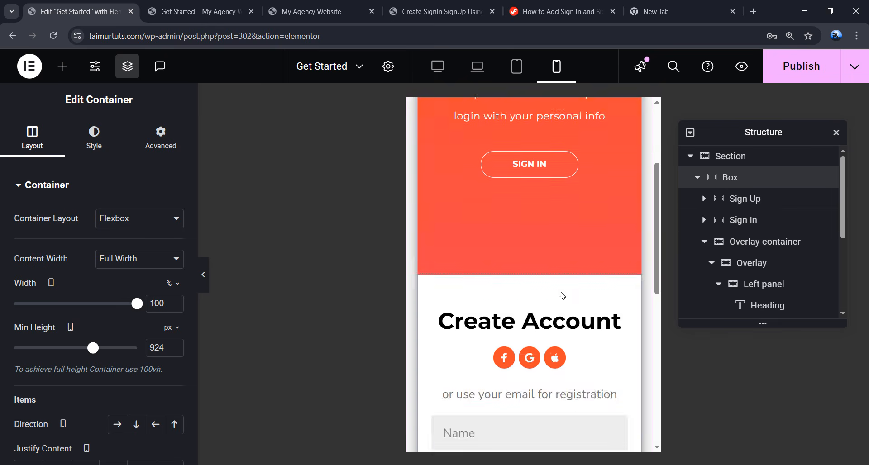
scroll(560, 292, up, 4)
click(542, 319)
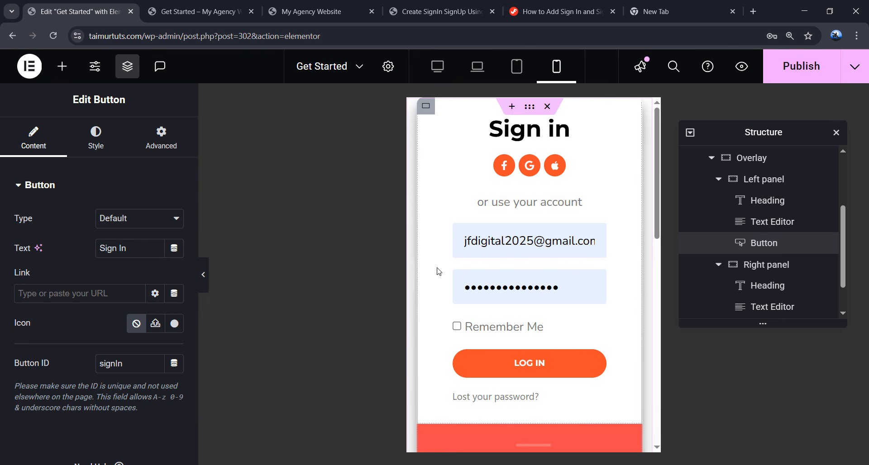
- Review the Right panel container's mobile padding settings in Advanced
scroll(733, 233, down, 1)
click(722, 224)
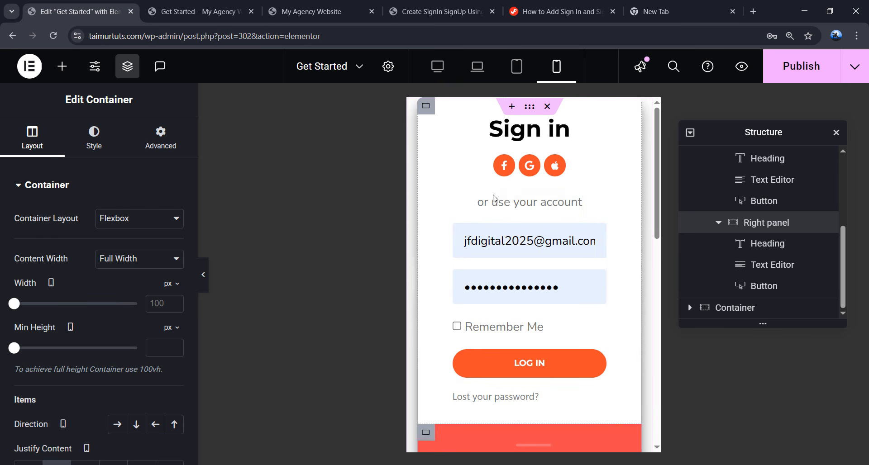
click(166, 150)
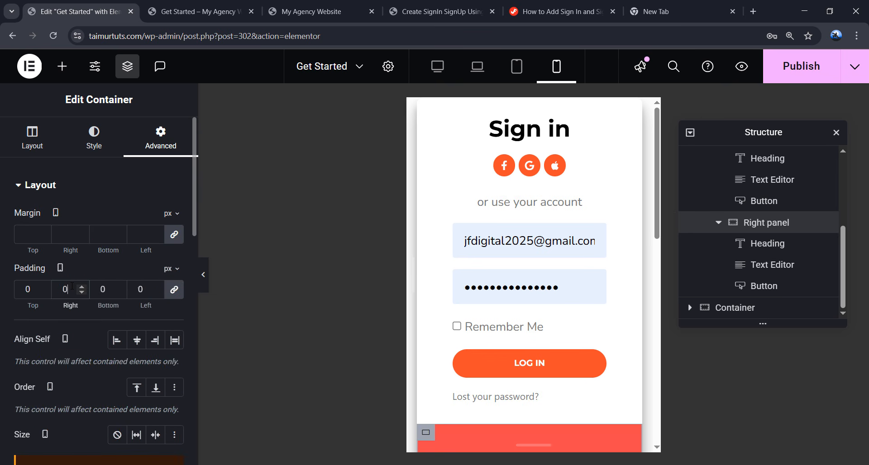
scroll(549, 274, down, 6)
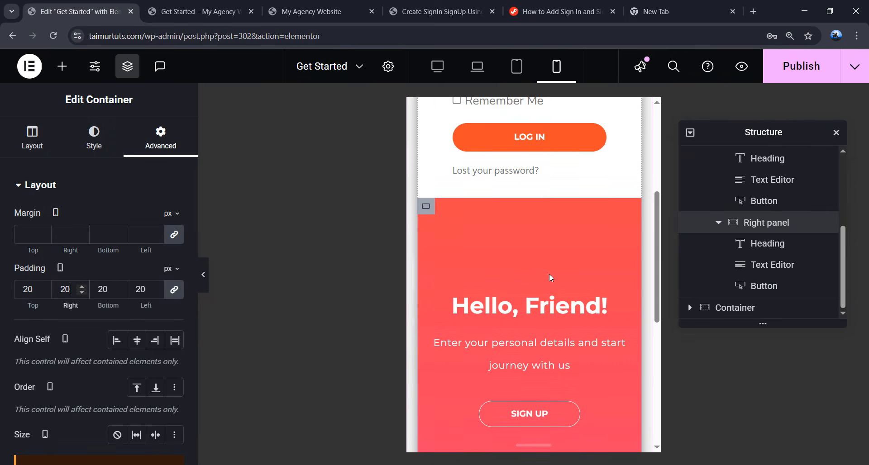
scroll(514, 308, up, 6)
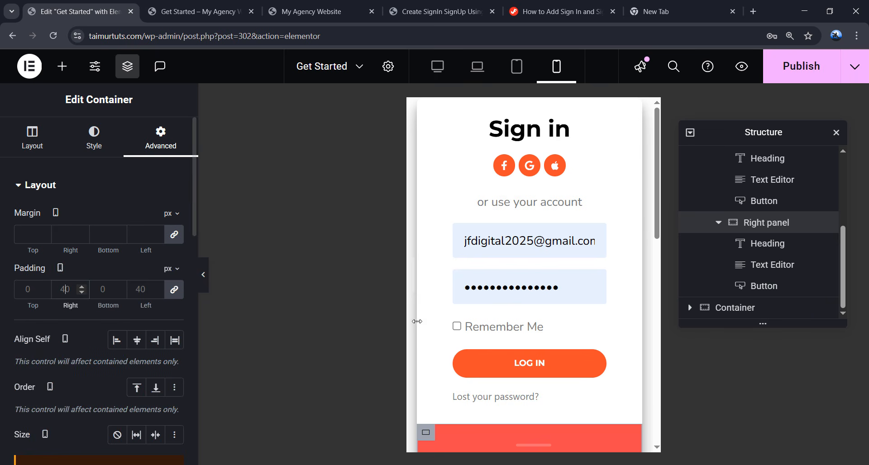
scroll(482, 327, down, 5)
scroll(480, 325, down, 3)
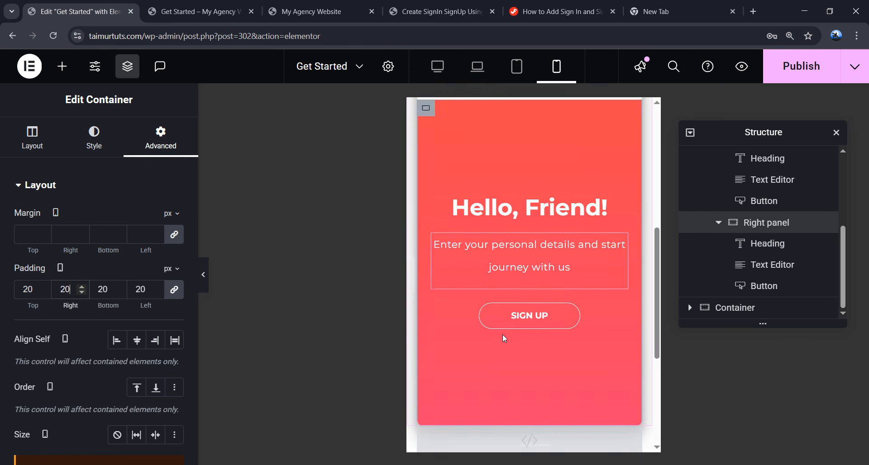
scroll(507, 204, up, 3)
scroll(519, 267, down, 3)
scroll(507, 218, up, 7)
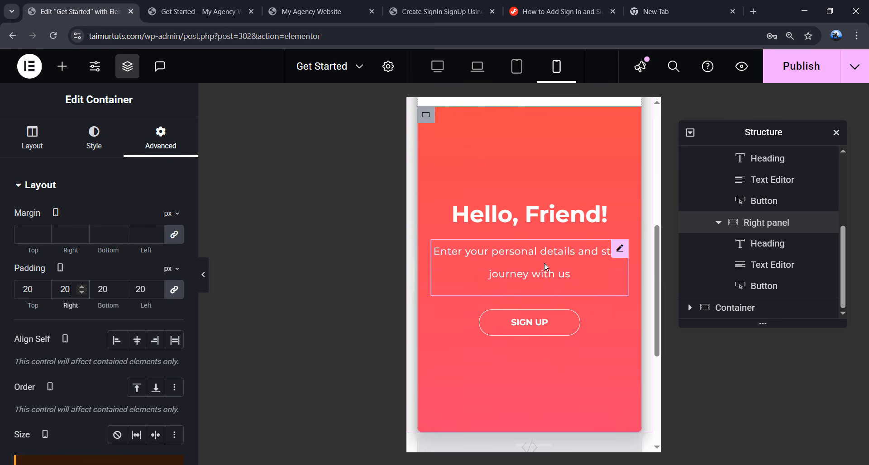
scroll(751, 217, up, 4)
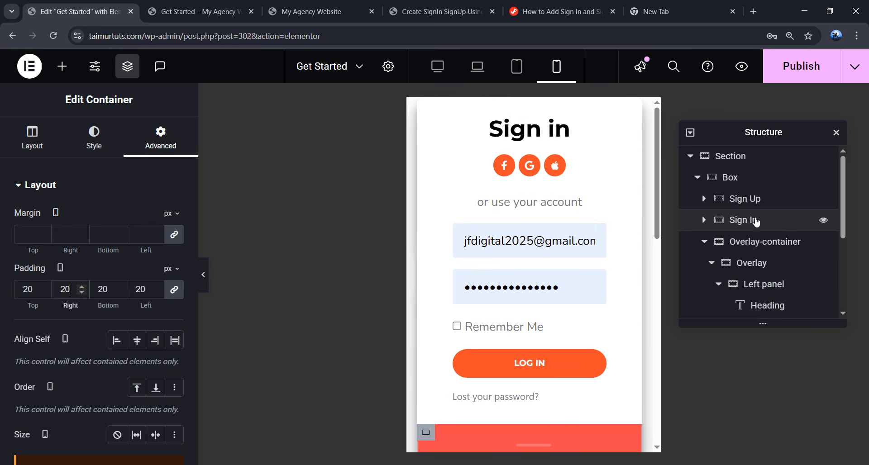
- Set the Sign In container's linked mobile padding to 20 px on all sides
click(753, 224)
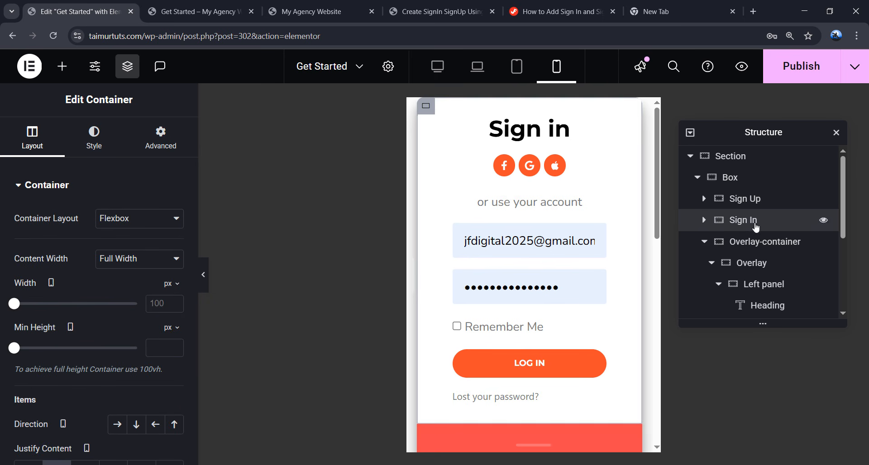
click(160, 155)
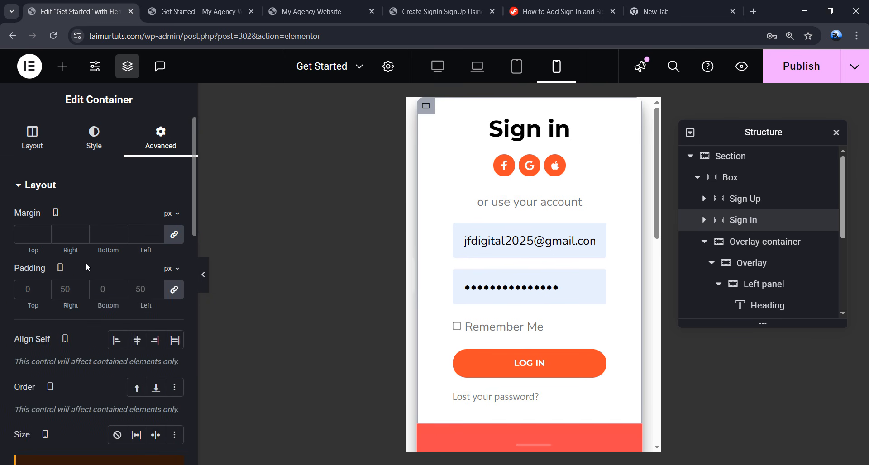
text(20)
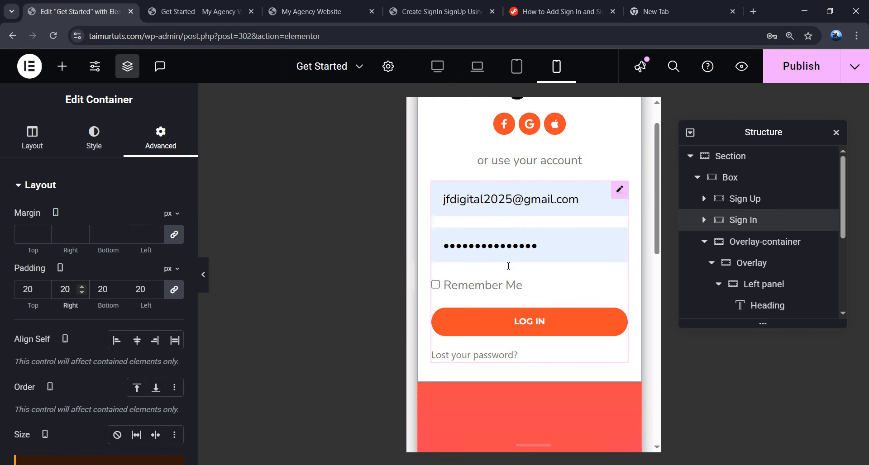
scroll(522, 289, down, 7)
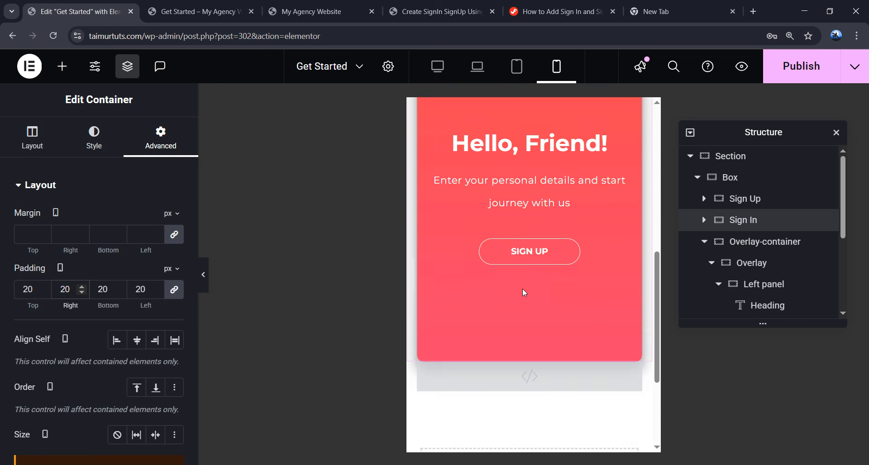
click(525, 187)
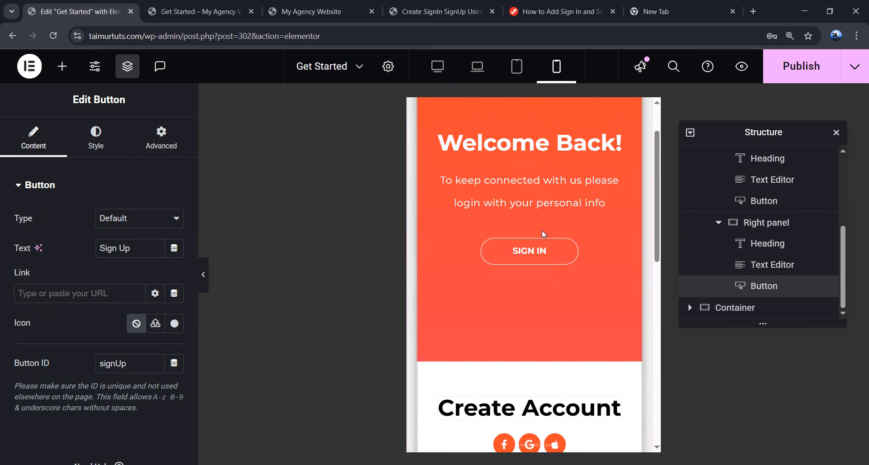
click(542, 264)
scroll(555, 281, down, 5)
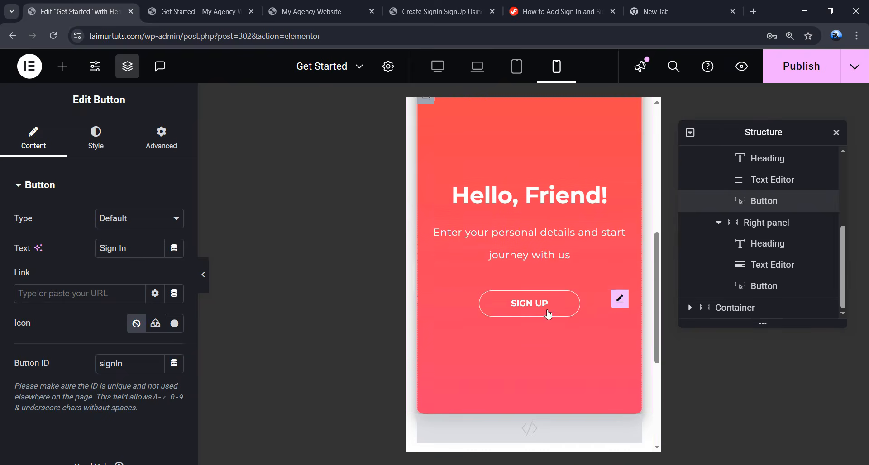
click(548, 308)
scroll(541, 281, up, 3)
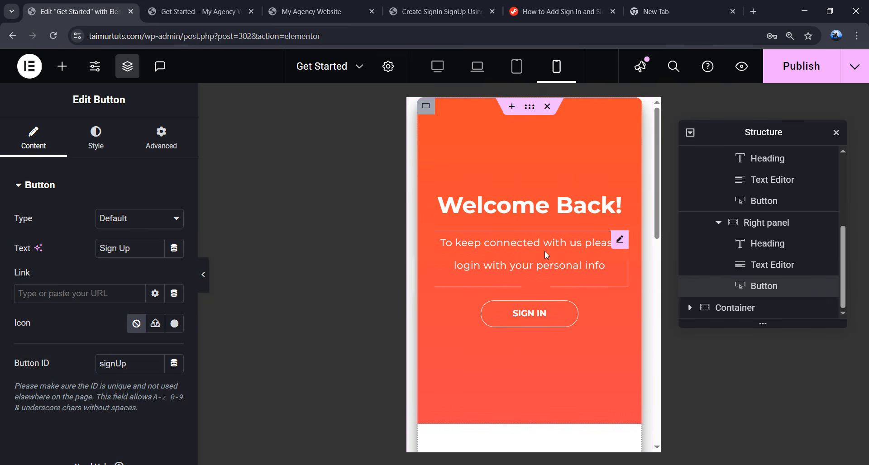
click(544, 309)
scroll(544, 306, down, 7)
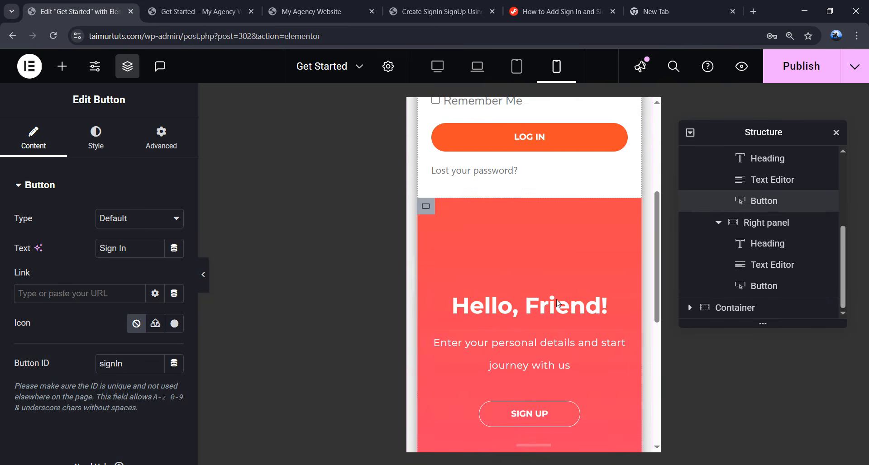
click(561, 244)
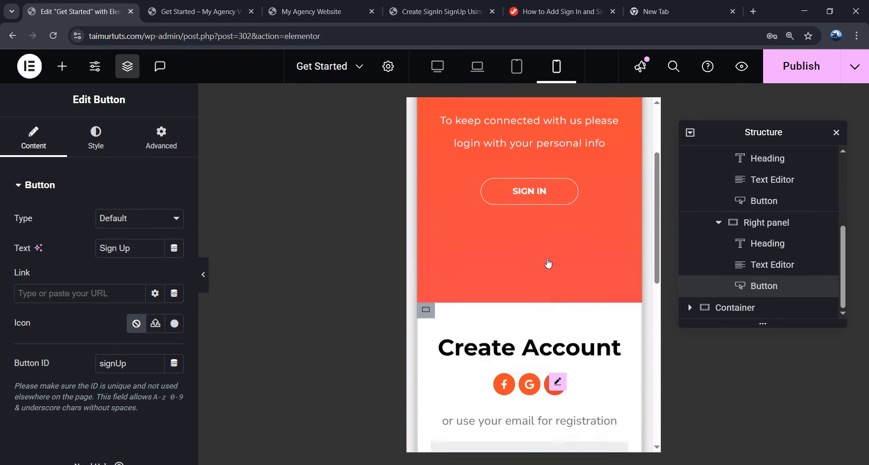
scroll(543, 258, up, 5)
scroll(534, 246, down, 1)
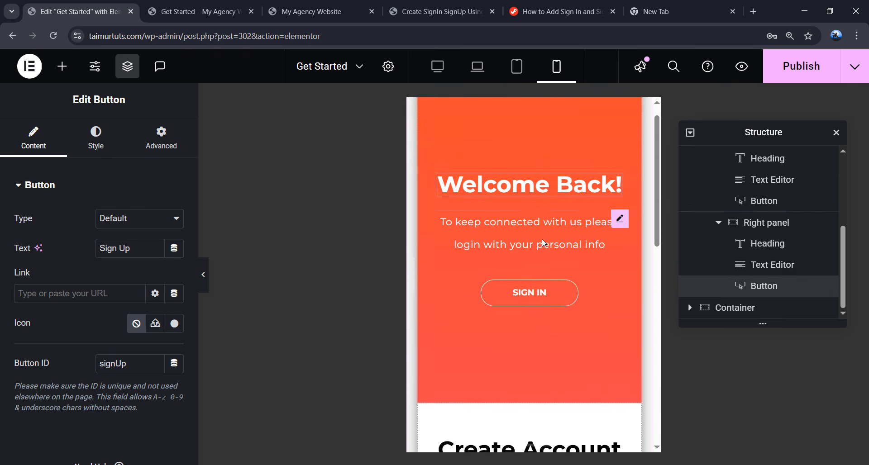
click(545, 254)
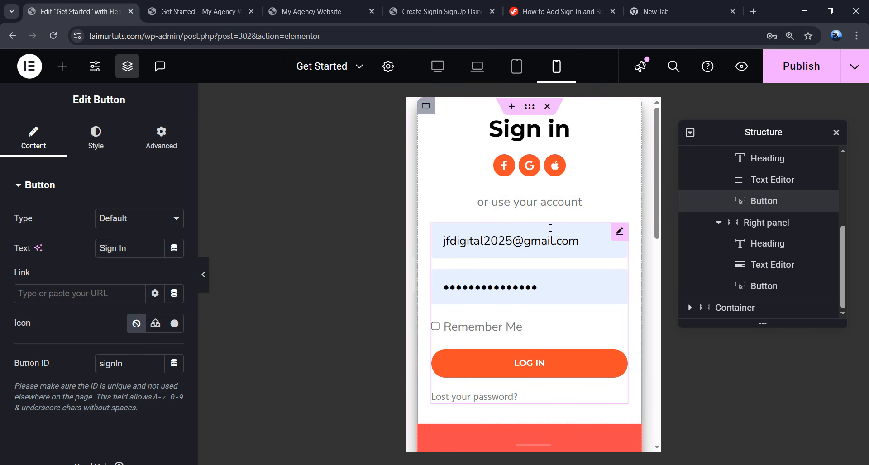
scroll(760, 168, up, 4)
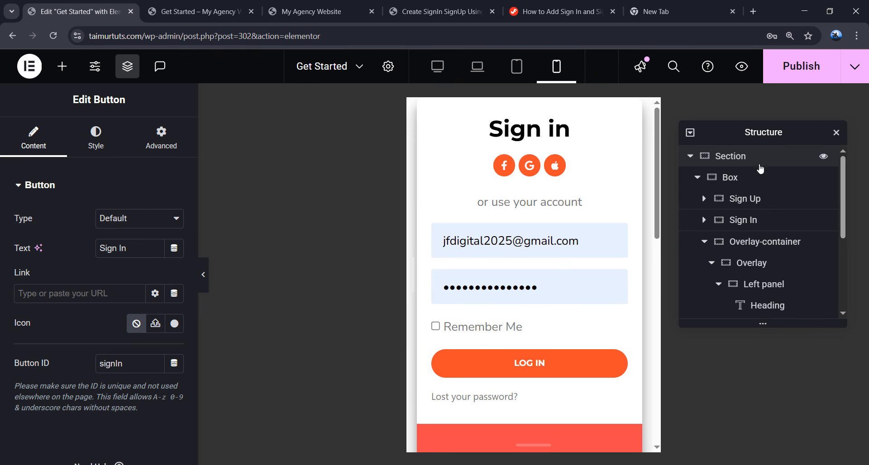
- Unlink the Section's margins and set top and bottom to 30 px on mobile
click(746, 164)
click(167, 145)
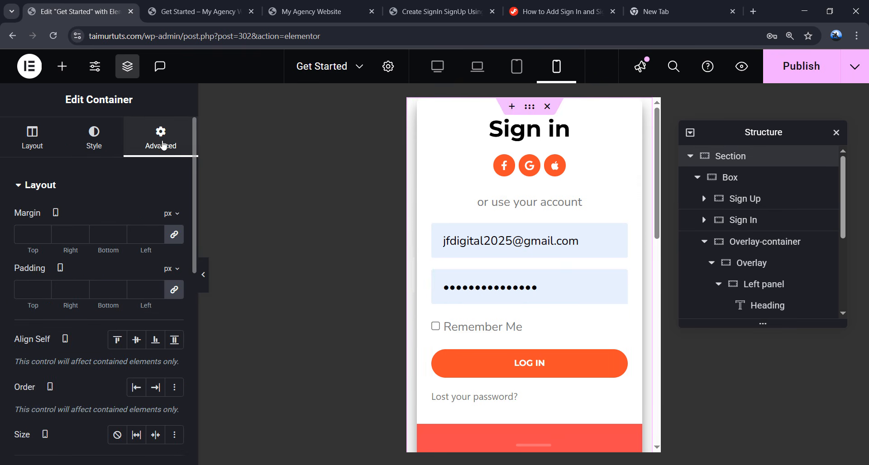
click(174, 235)
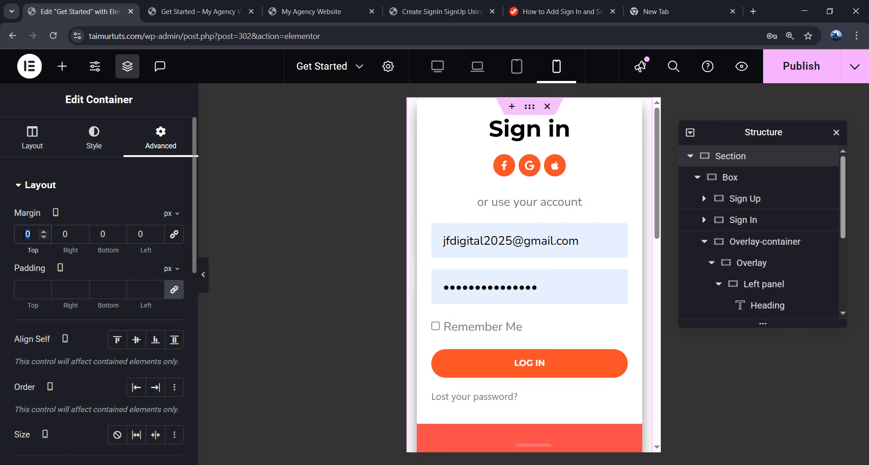
text(30)
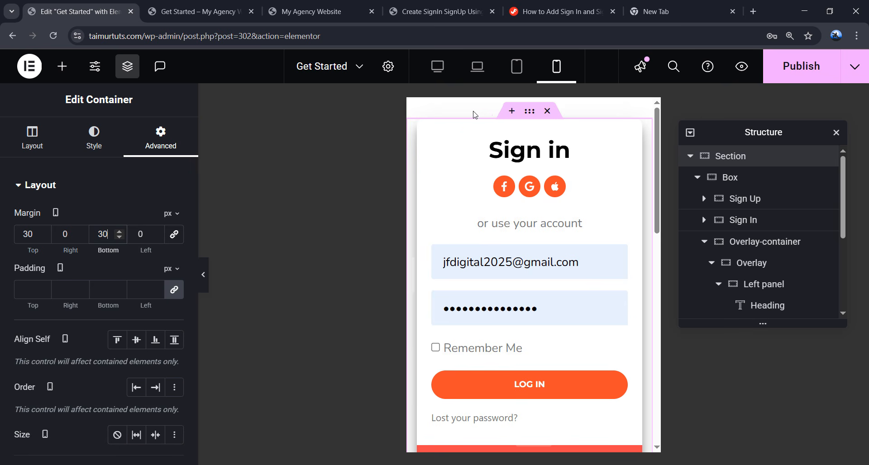
scroll(473, 186, down, 10)
scroll(520, 265, up, 10)
- Switch the editor to the desktop layout and select the Login form in the Sign in panel
click(437, 66)
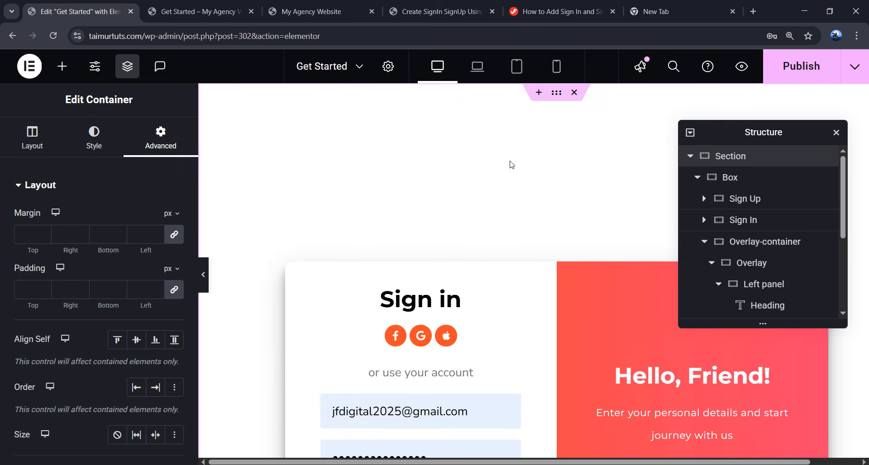
scroll(525, 178, down, 3)
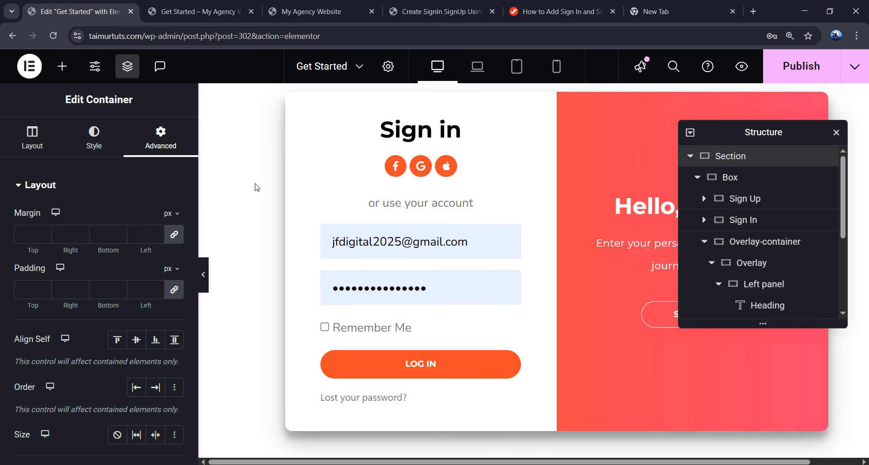
click(470, 235)
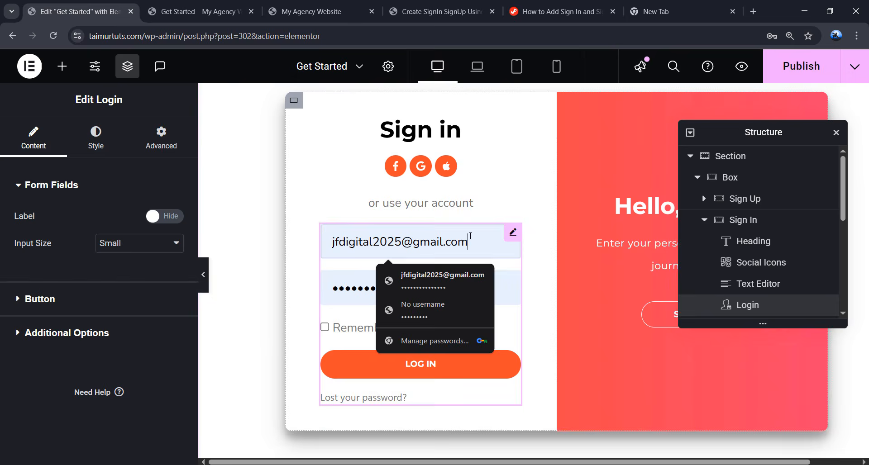
click(589, 318)
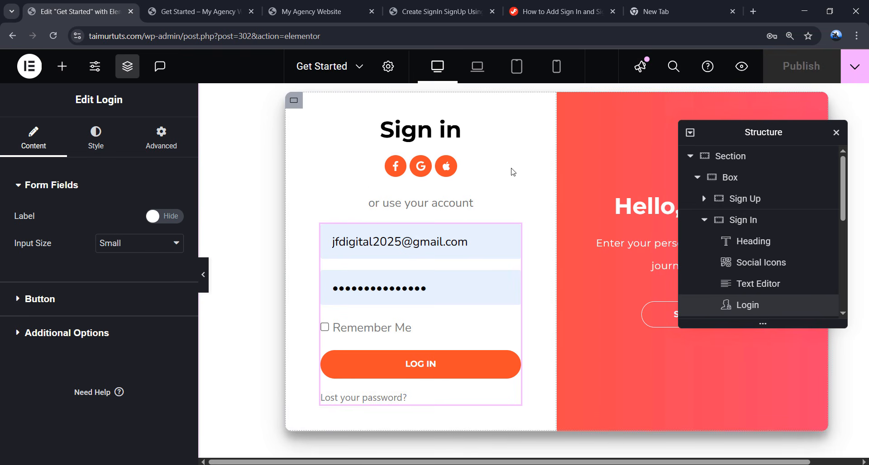
click(561, 14)
- Download registration-handler.code-snippets.json from the tutorial's Form Activation PHP Code link
scroll(420, 233, up, 1)
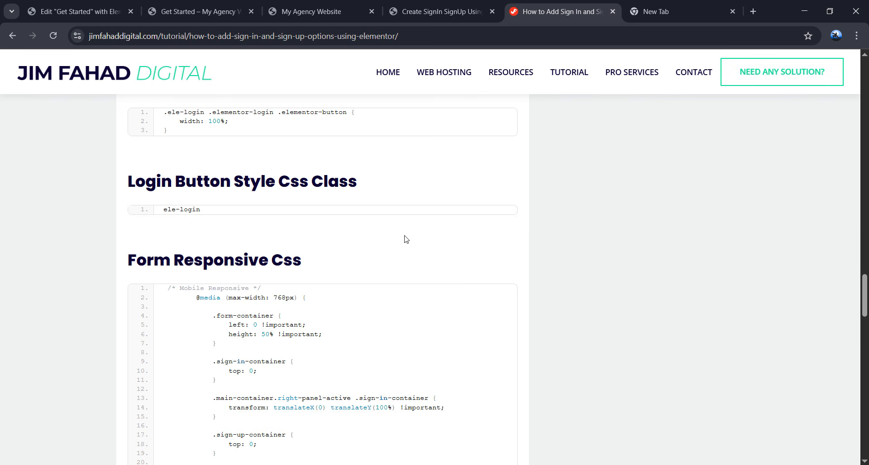
scroll(406, 240, up, 15)
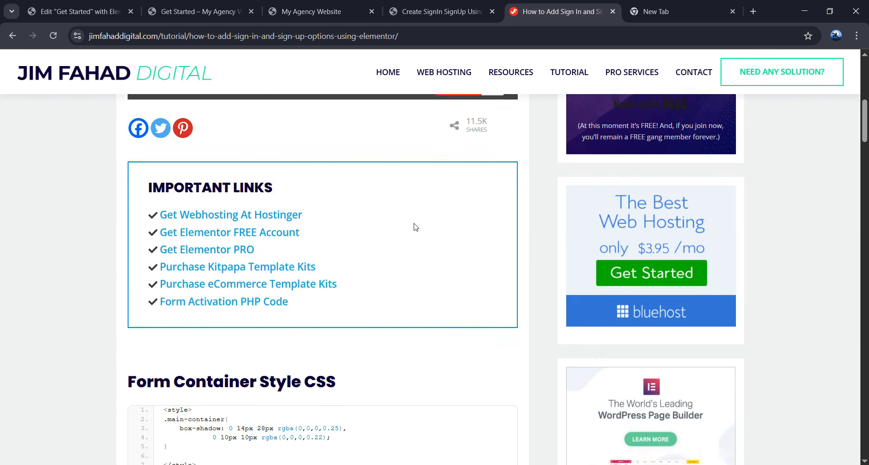
scroll(415, 227, up, 1)
scroll(409, 229, down, 1)
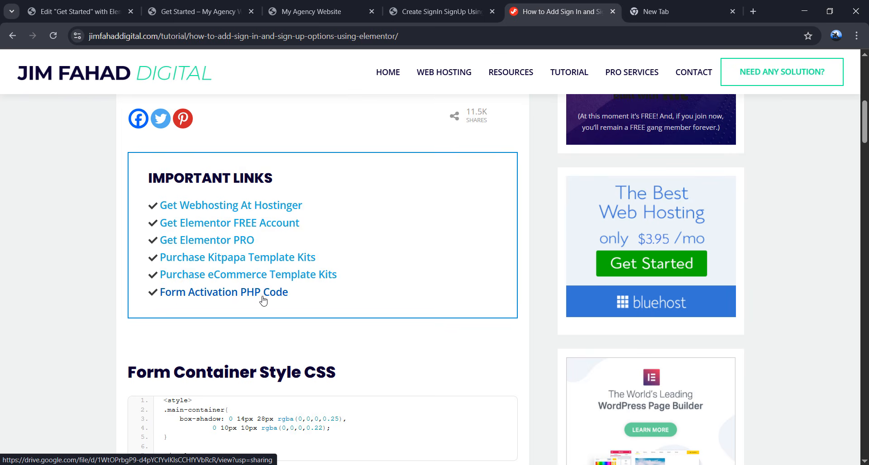
click(247, 298)
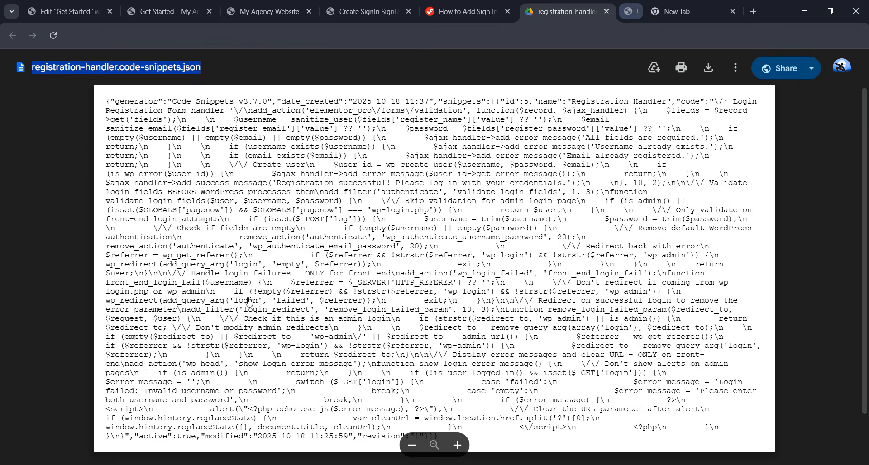
click(224, 70)
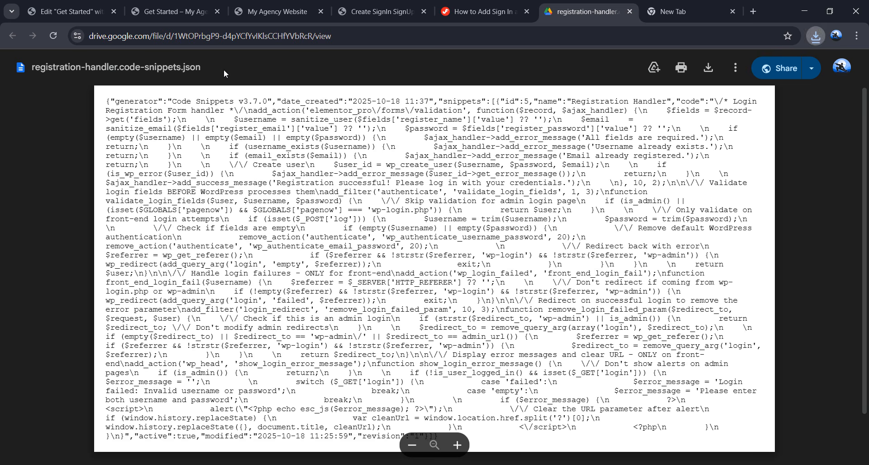
click(708, 68)
click(814, 37)
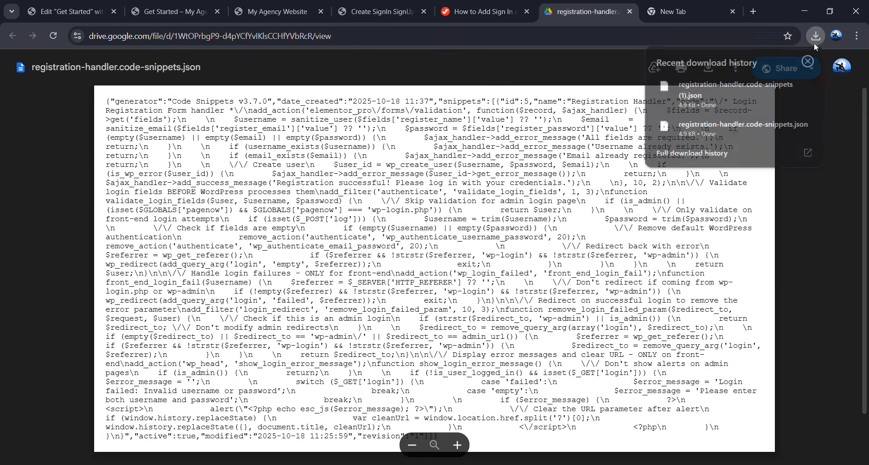
click(476, 65)
- Open the WordPress dashboard in a new tab from the Elementor editor's menu
click(93, 6)
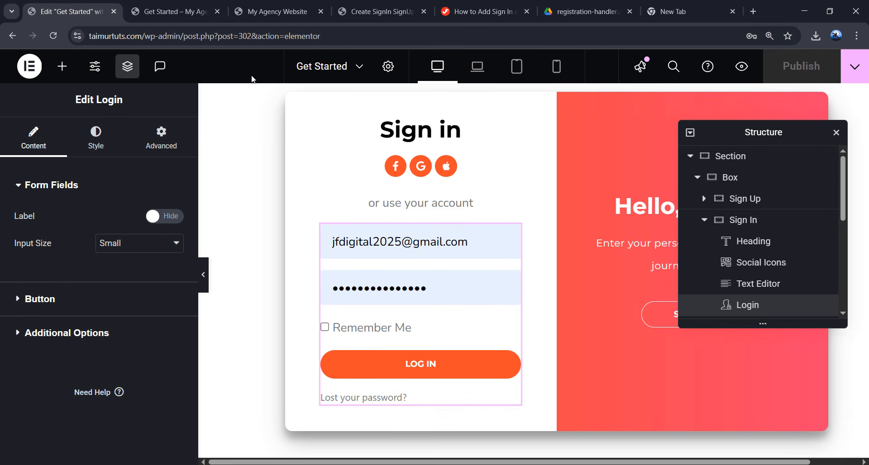
click(29, 66)
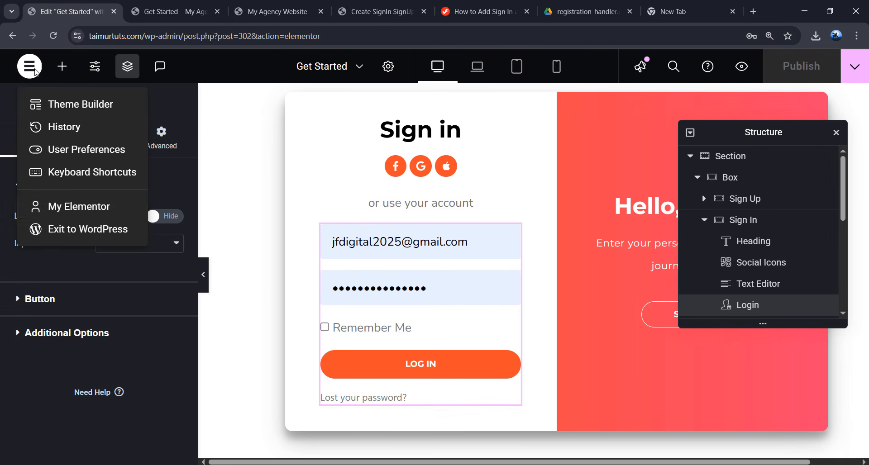
middle_click(91, 233)
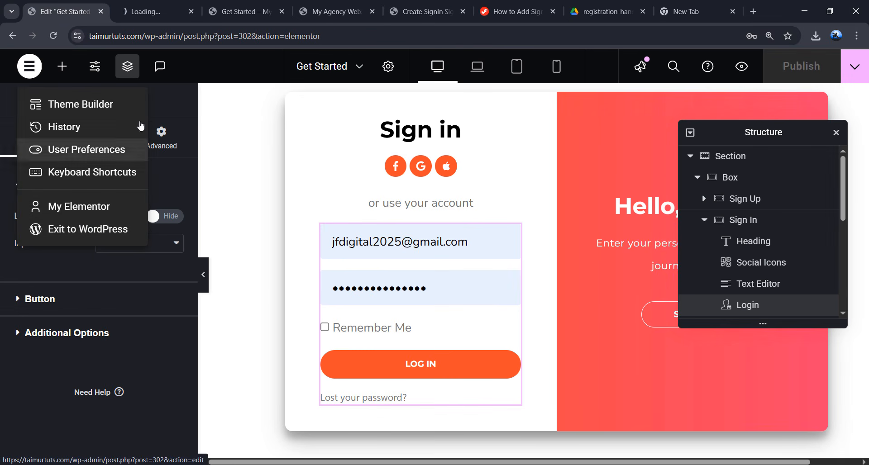
click(151, 7)
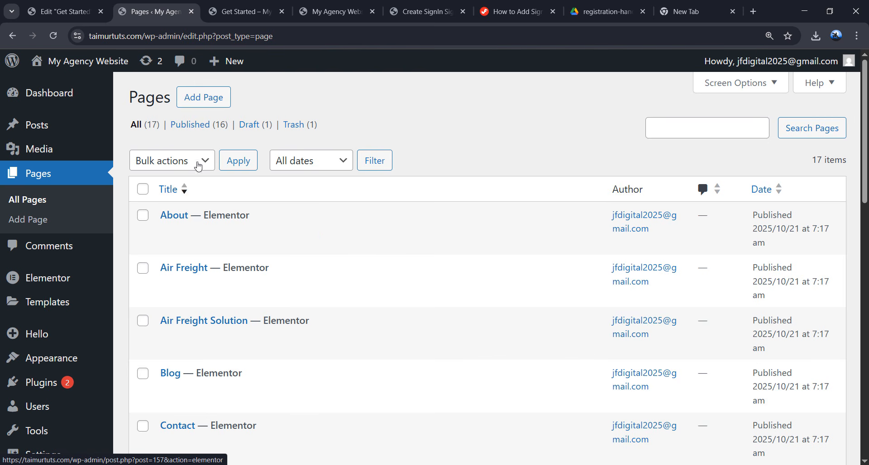
- Check registration-handler.code-snippets.json in Downloads, then return to the WordPress dashboard
key(alt+Tab)
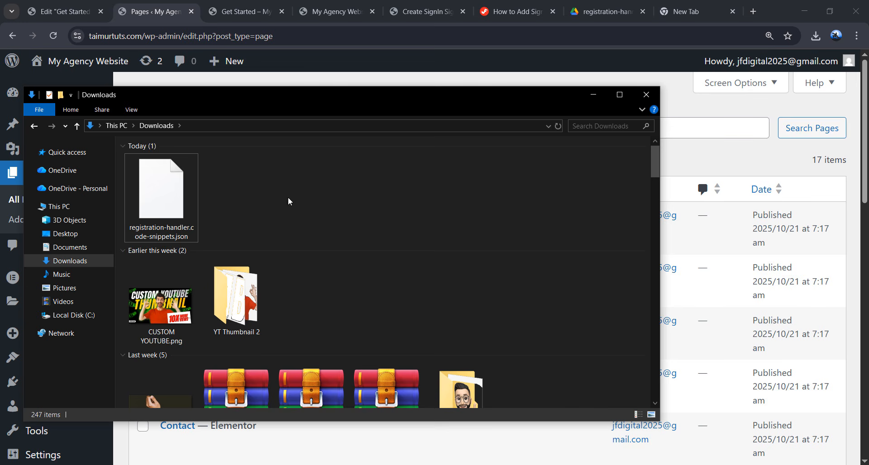
click(176, 195)
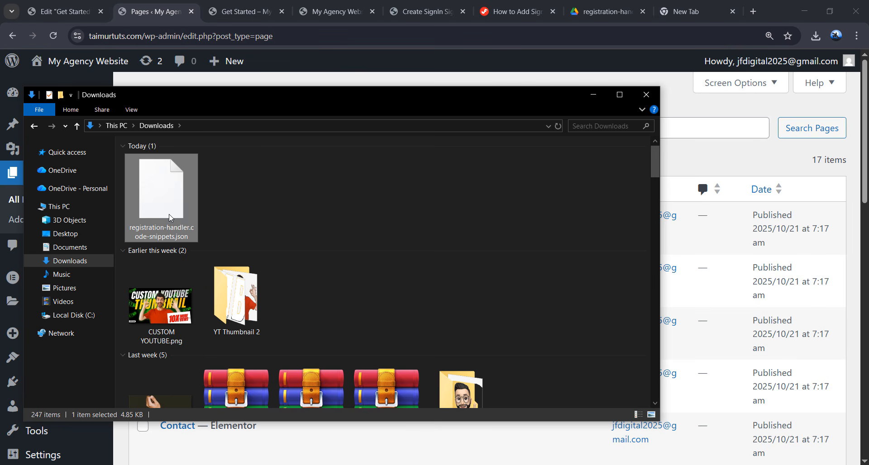
drag(169, 214, 184, 211)
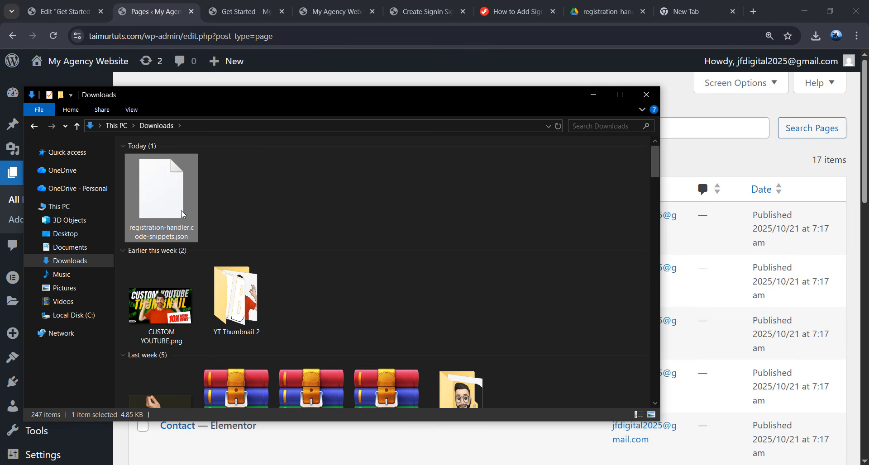
click(292, 83)
scroll(39, 384, down, 3)
mouse_move(56, 399)
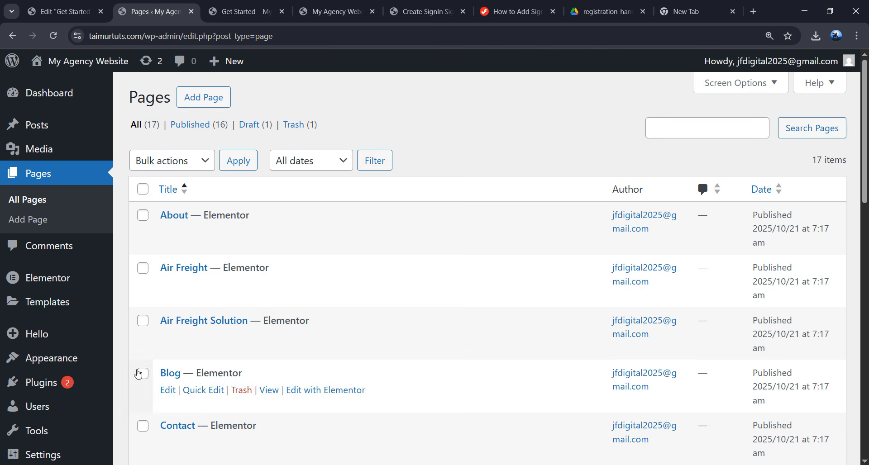
- Search plugins for 'code snippet', then install and activate Code Snippets
click(43, 390)
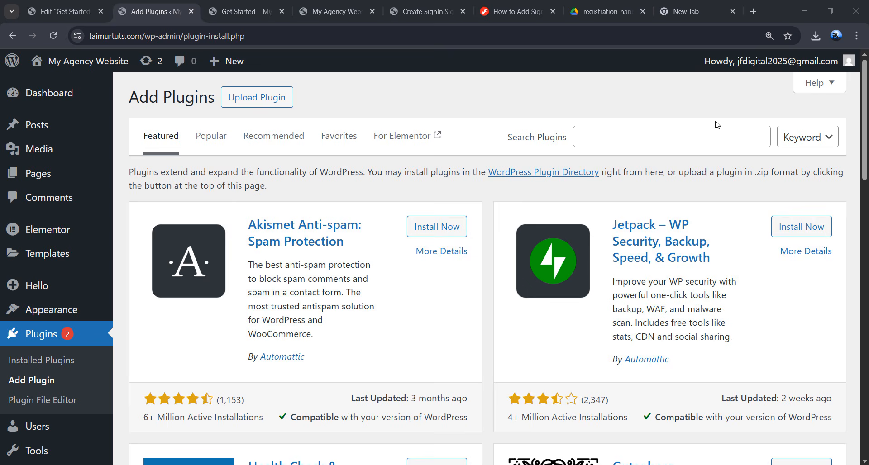
click(694, 135)
text(code )
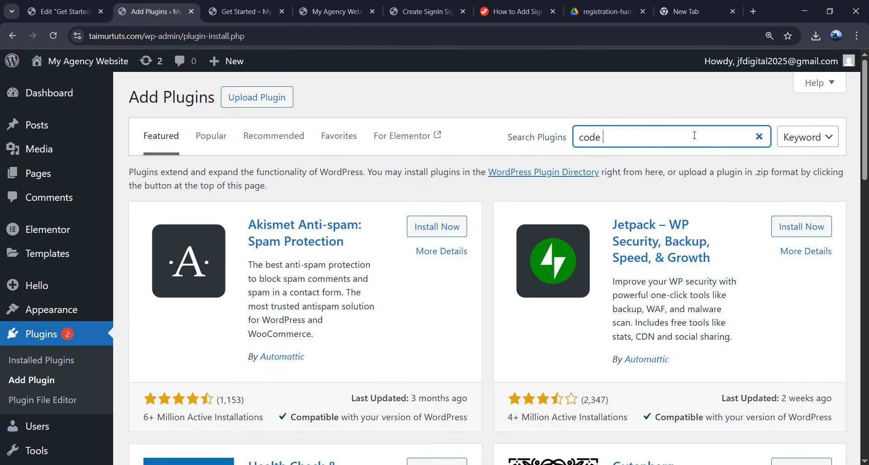
text(snippet)
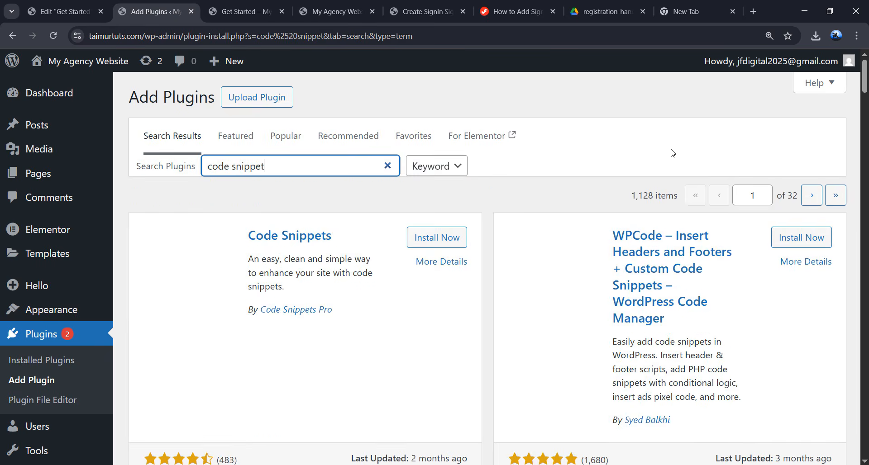
scroll(284, 226, down, 1)
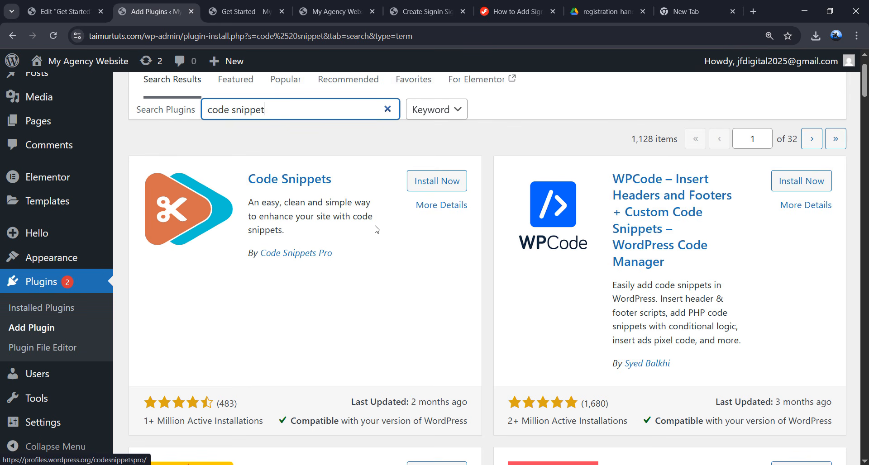
click(437, 182)
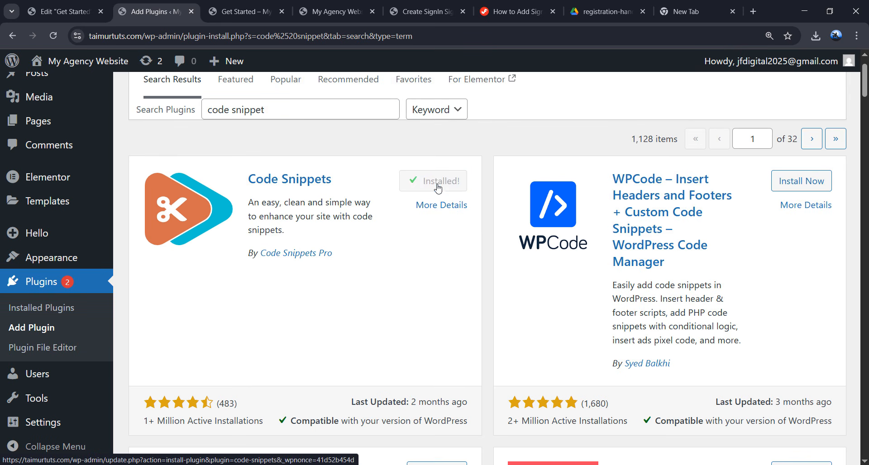
click(438, 187)
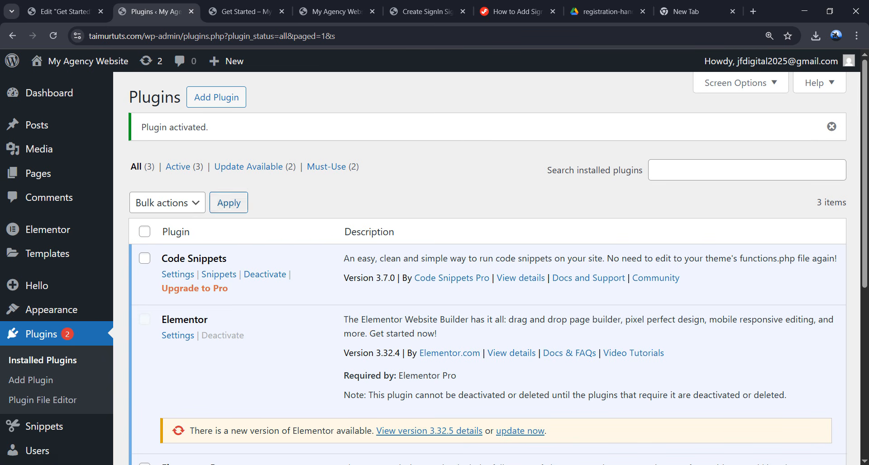
scroll(90, 325, down, 1)
scroll(90, 325, down, 1)
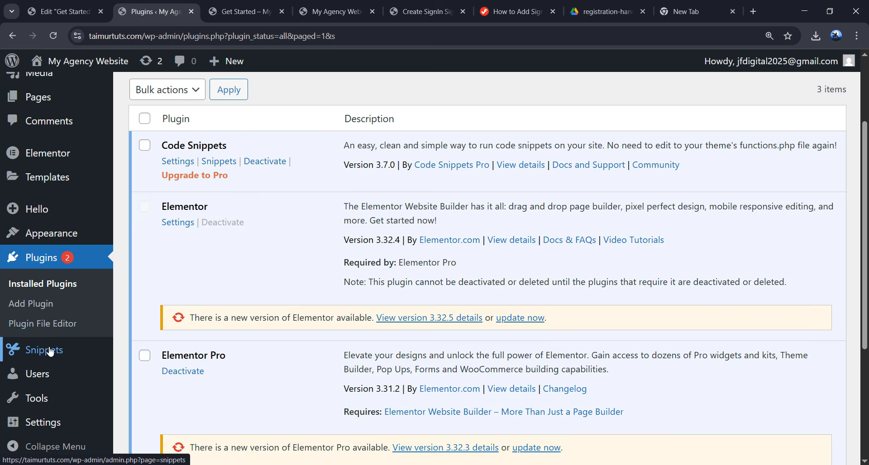
- Upload and import registration-handler.code-snippets.json from Downloads into Code Snippets
mouse_move(57, 354)
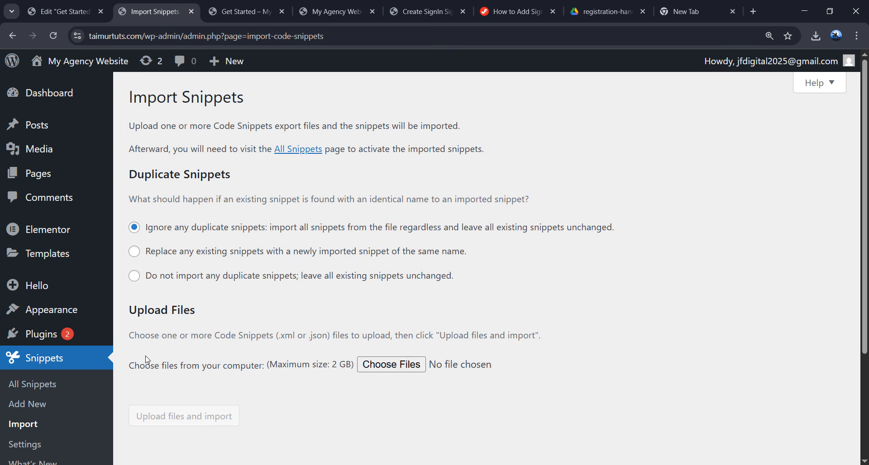
click(404, 371)
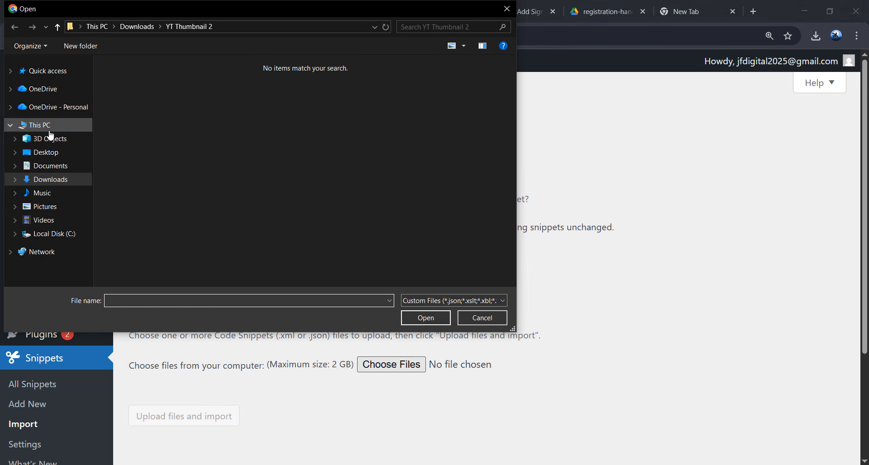
click(46, 179)
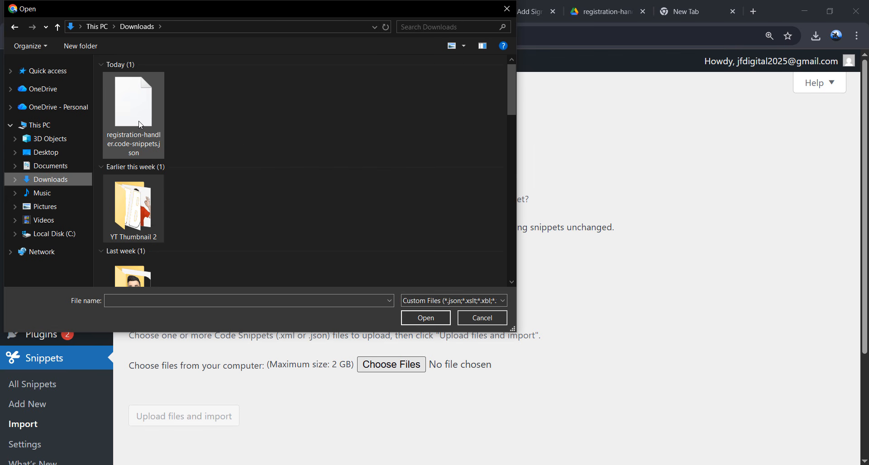
click(141, 125)
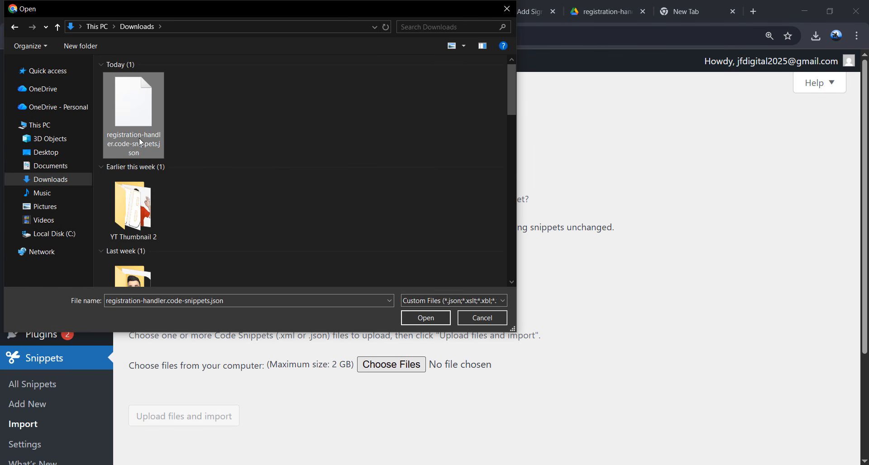
click(425, 317)
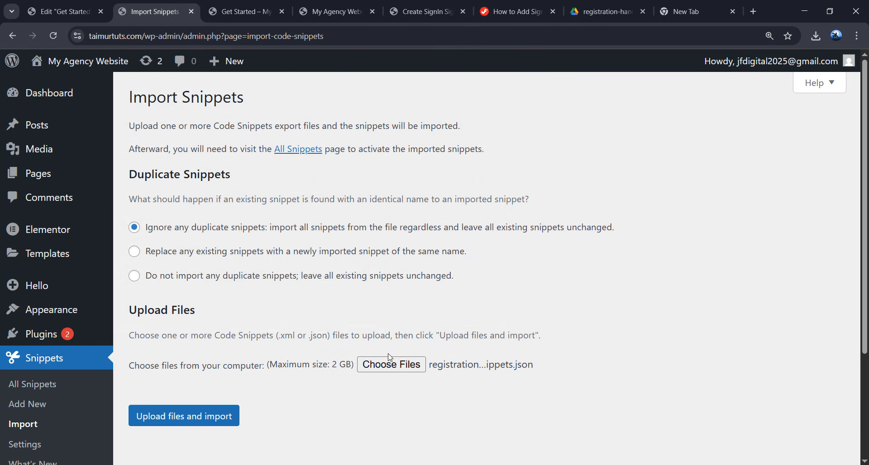
scroll(389, 357, down, 2)
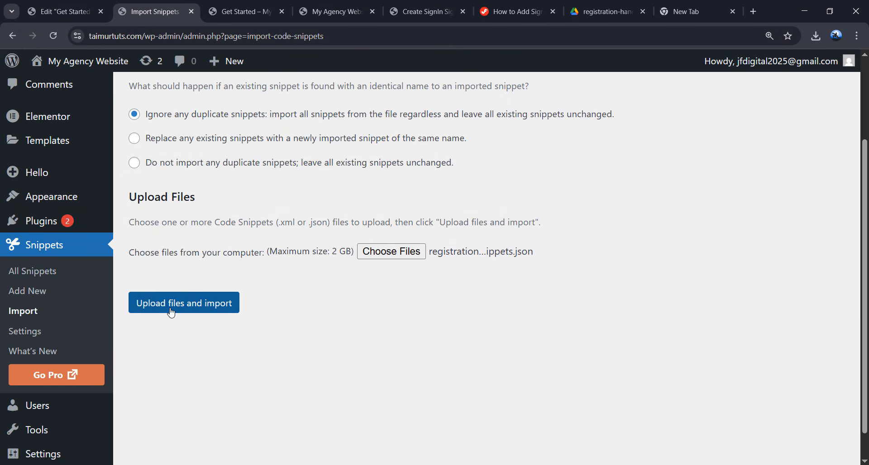
click(201, 313)
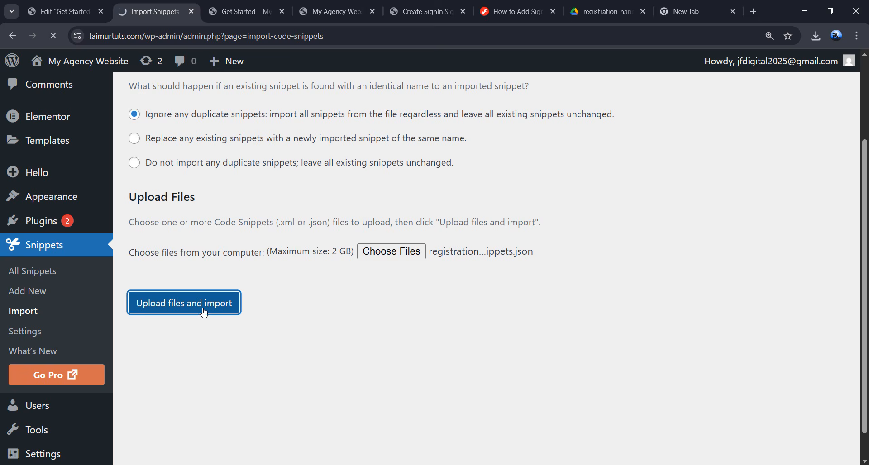
drag(141, 126, 247, 129)
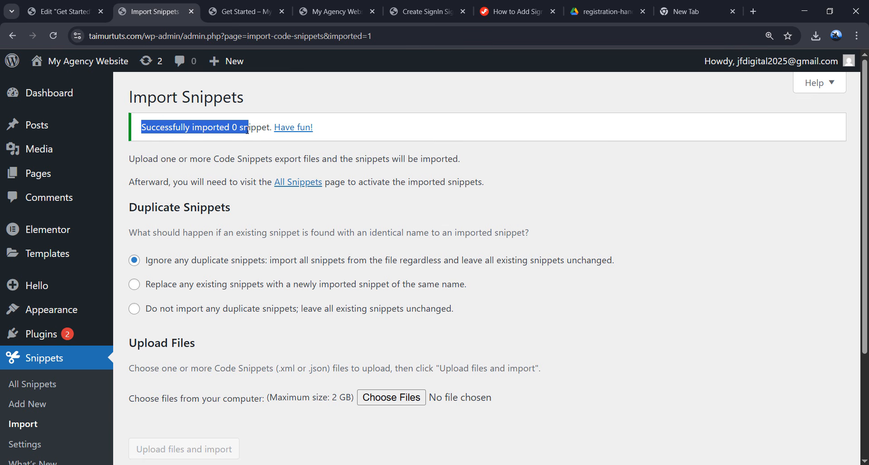
click(247, 212)
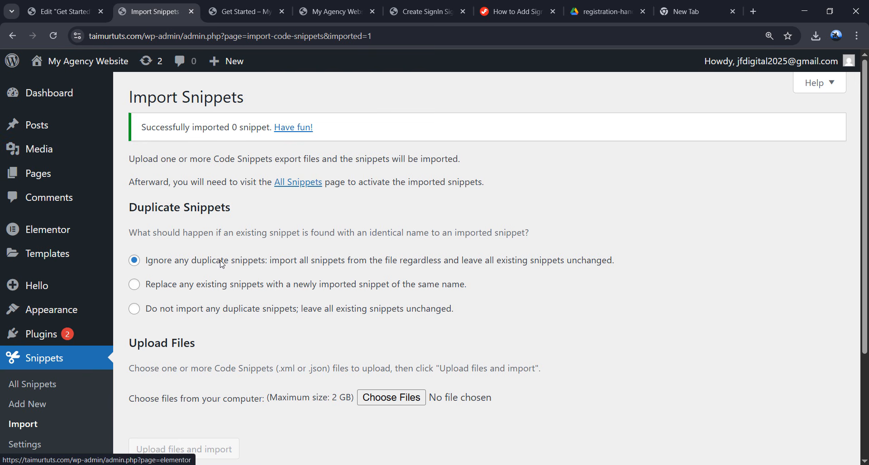
- Open the Home page in Elementor and switch to editing the Header template
mouse_move(62, 178)
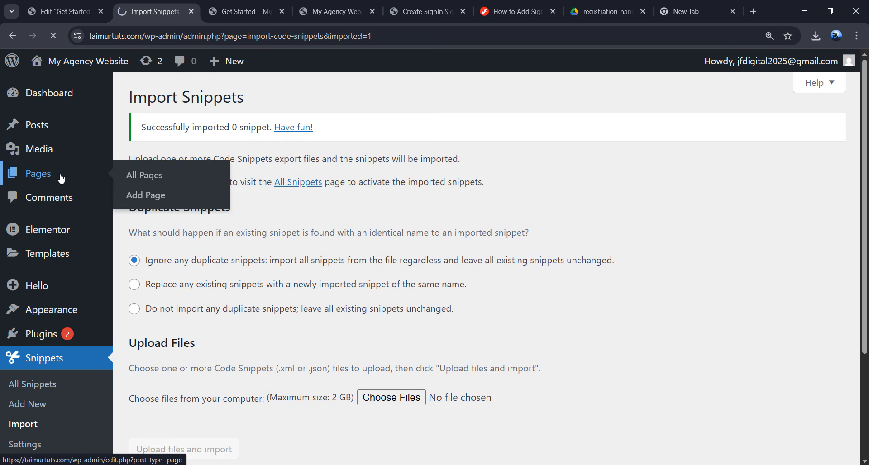
scroll(291, 262, down, 7)
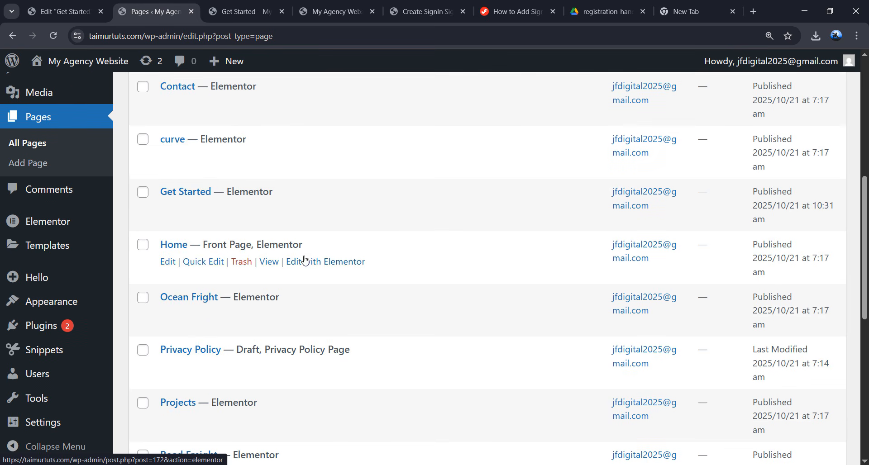
click(304, 261)
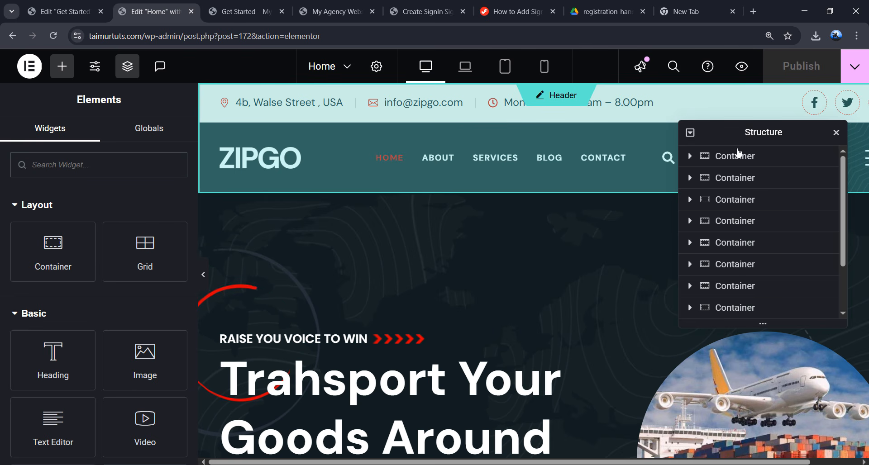
click(836, 133)
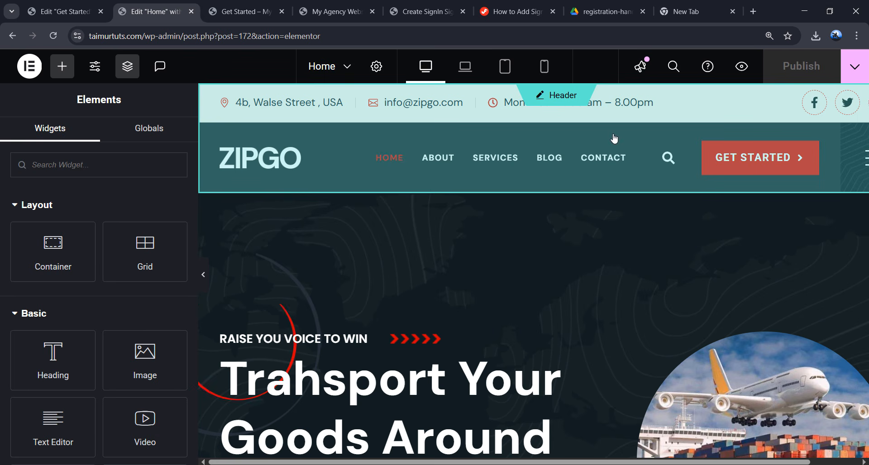
click(401, 107)
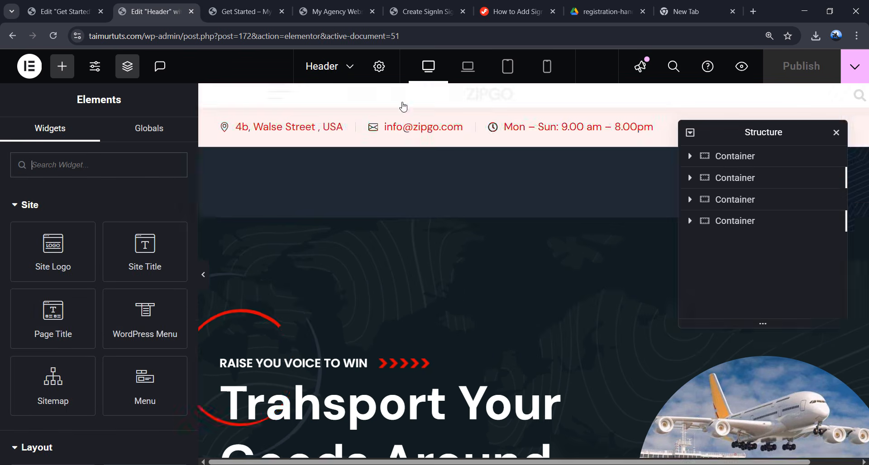
drag(761, 222, 742, 334)
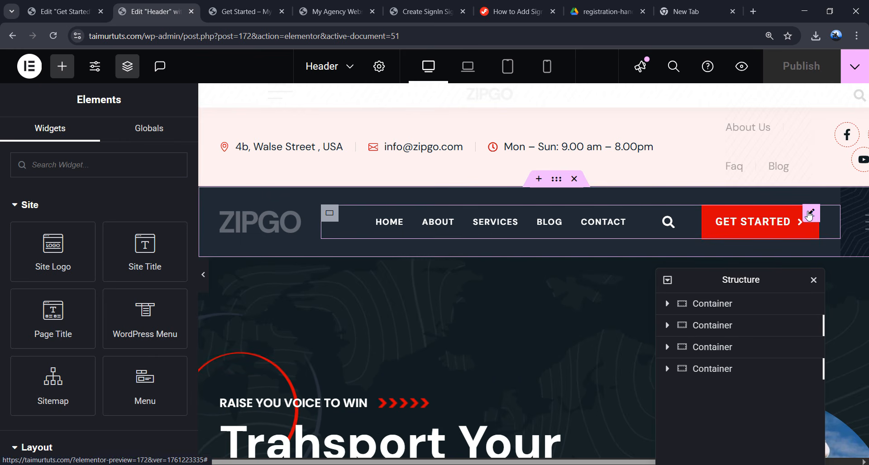
- Link the GET STARTED button to the get-started page, publish the header, and preview it
click(768, 220)
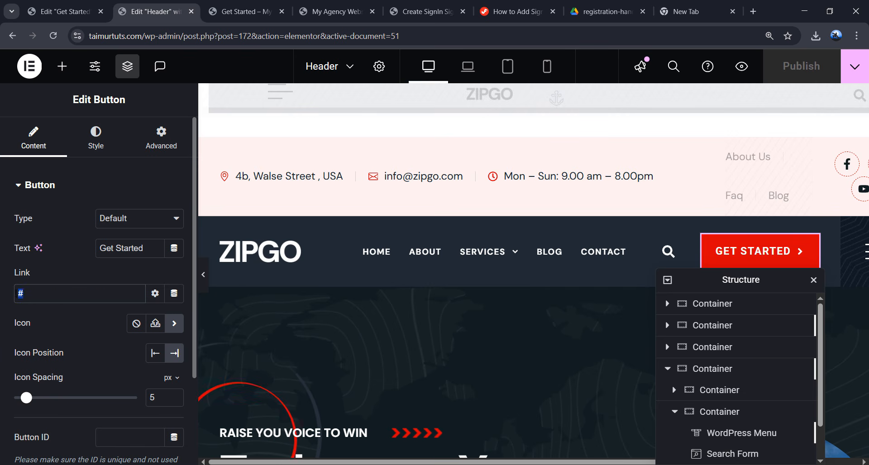
key(BackSpace)
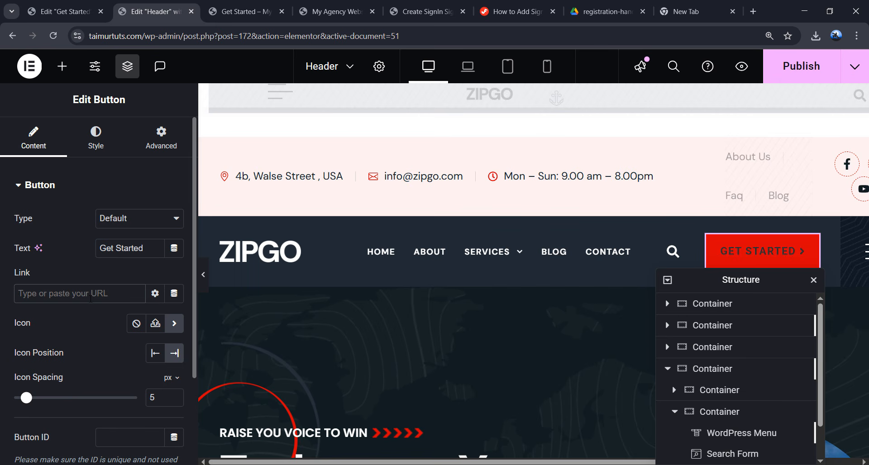
text(get)
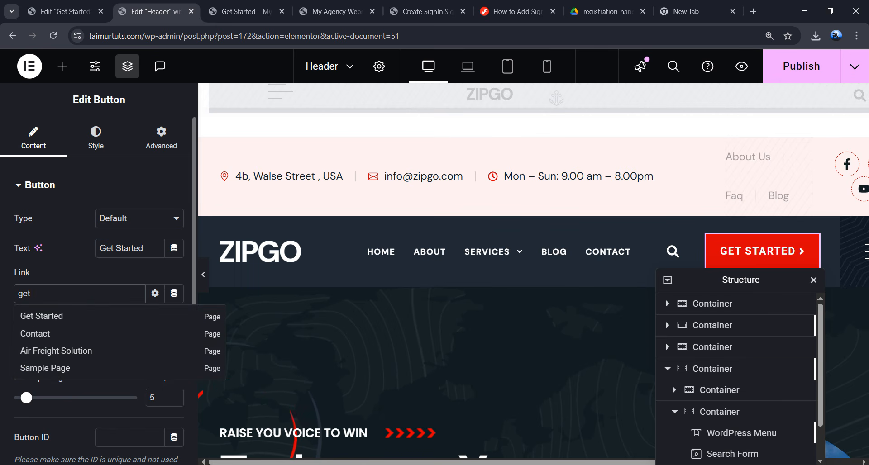
click(52, 317)
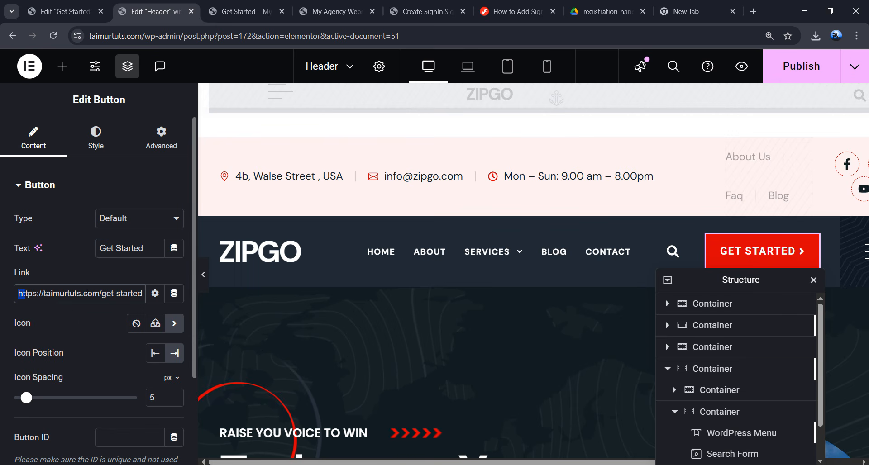
click(800, 68)
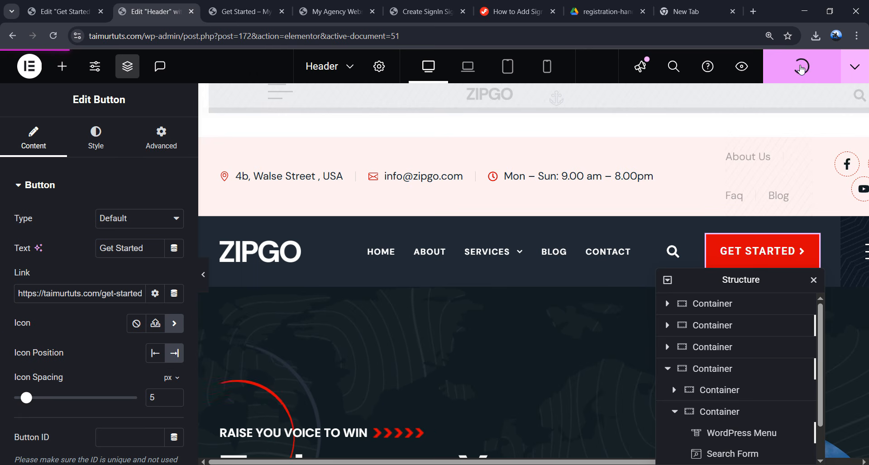
click(743, 68)
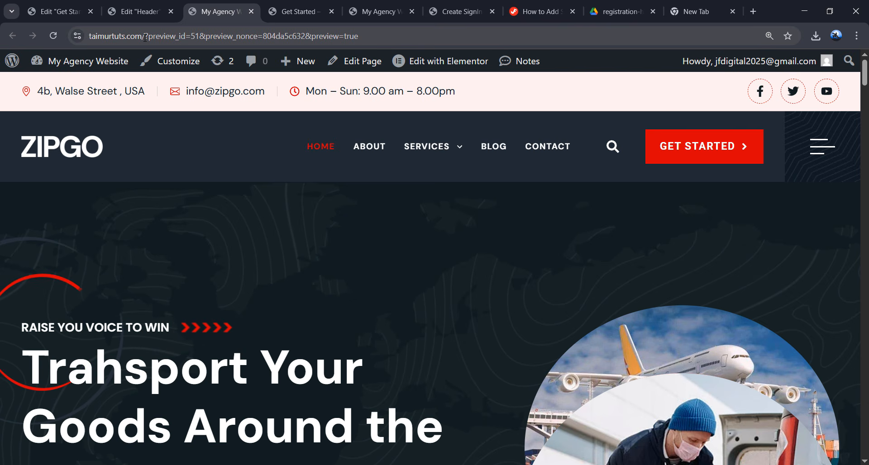
- Load the site's home page in a new Incognito window
drag(170, 36, 86, 36)
key(ctrl+c)
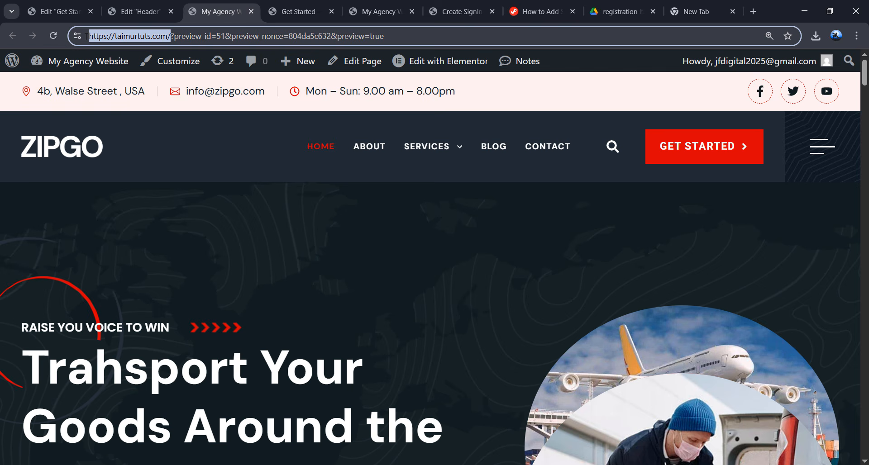
click(856, 37)
click(749, 120)
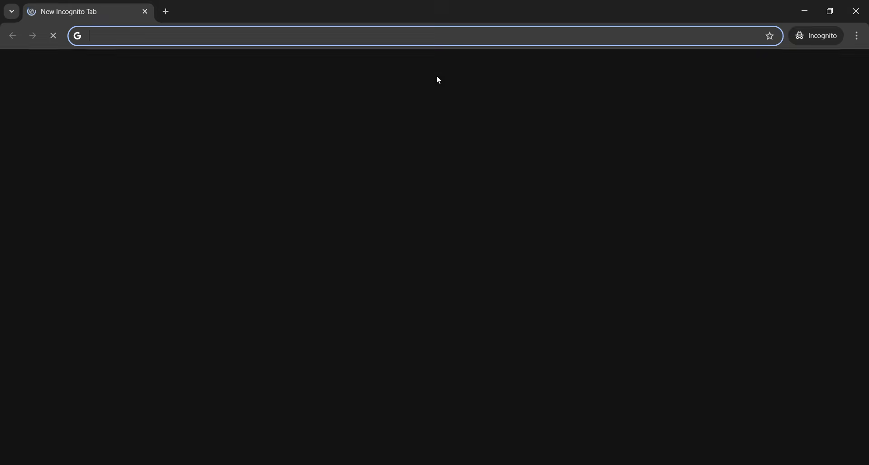
key(ctrl+v)
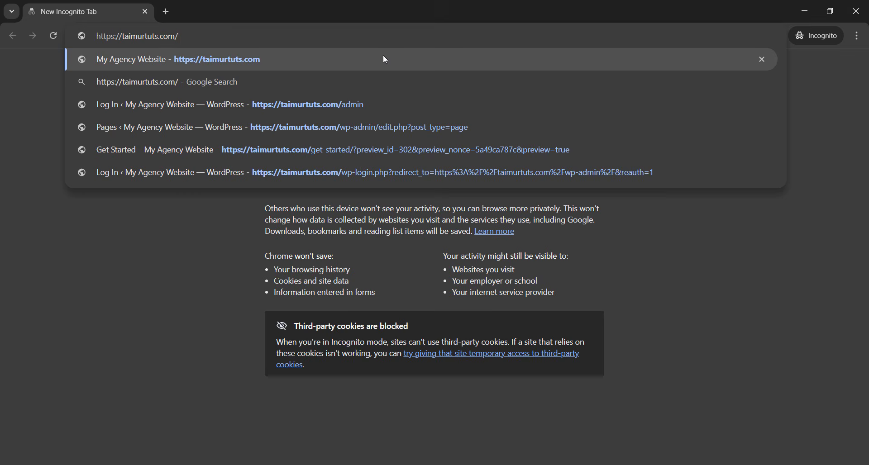
key(Return)
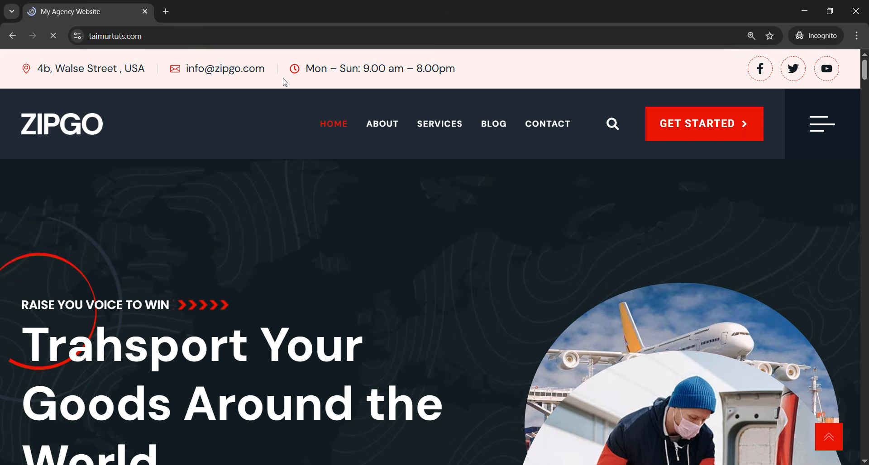
- Follow the header's Get Started button and scroll through the sign-in page
click(699, 134)
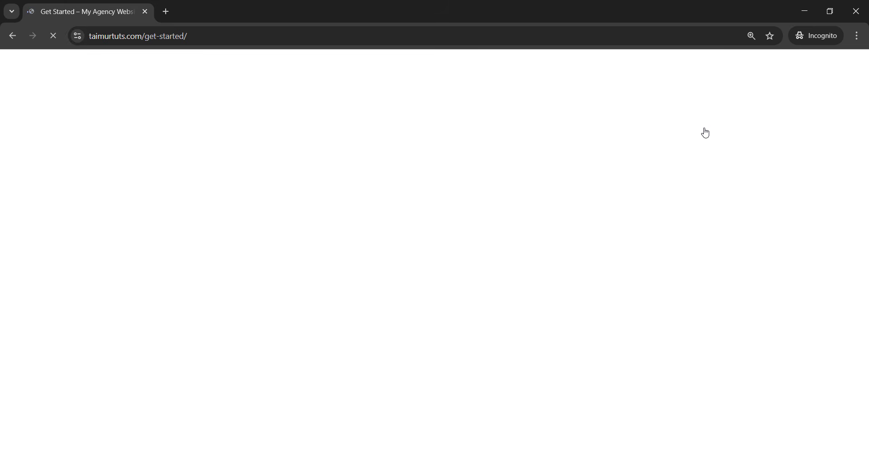
scroll(238, 156, down, 3)
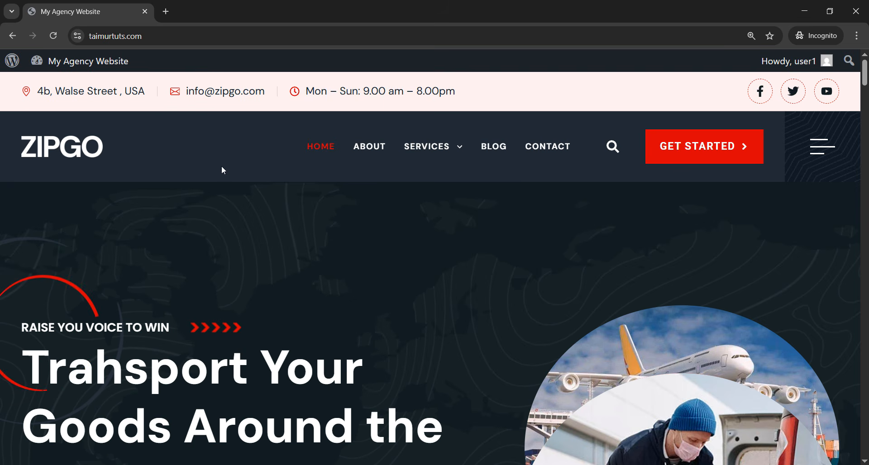
scroll(237, 196, down, 8)
scroll(239, 200, down, 5)
scroll(381, 226, up, 10)
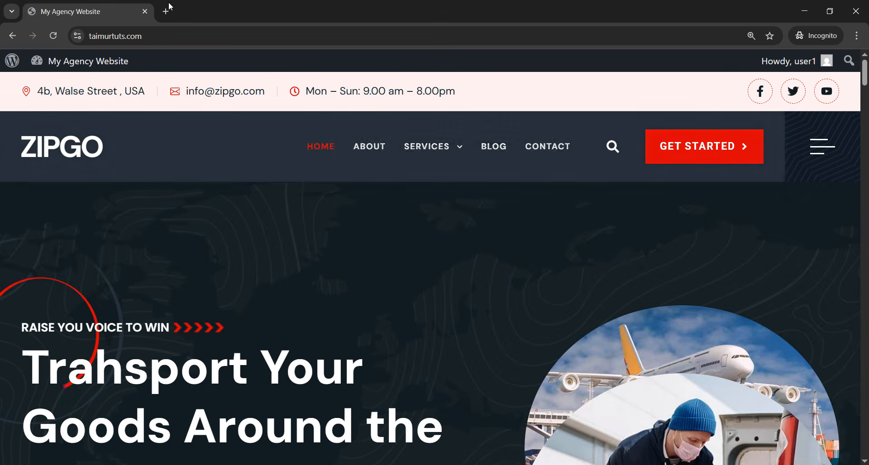
- Open kitpapa.com in a new private tab and scroll through its template grid
click(165, 12)
text(kit)
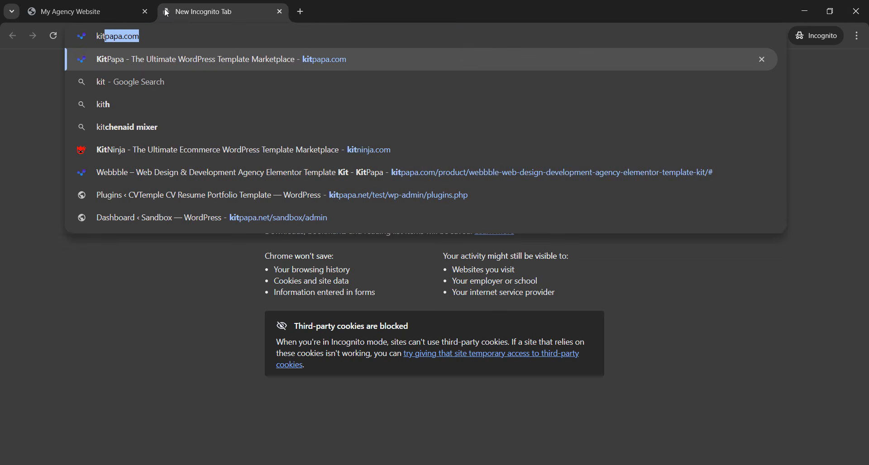
key(Return)
scroll(463, 241, down, 6)
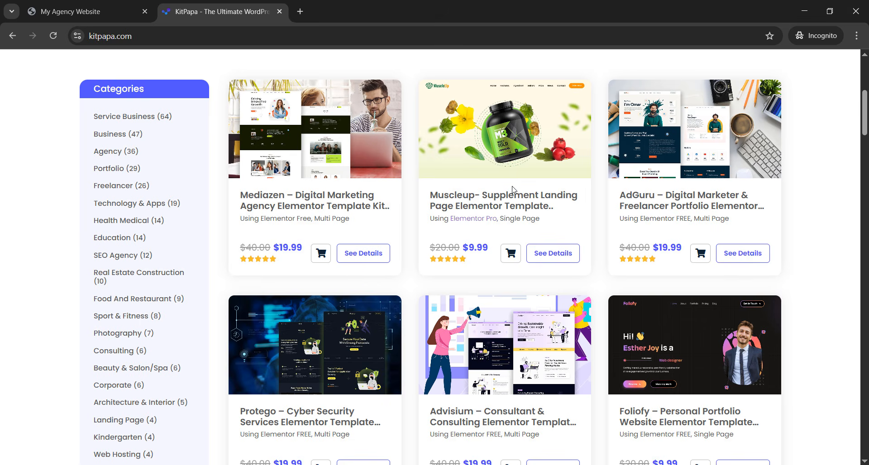
scroll(566, 213, down, 5)
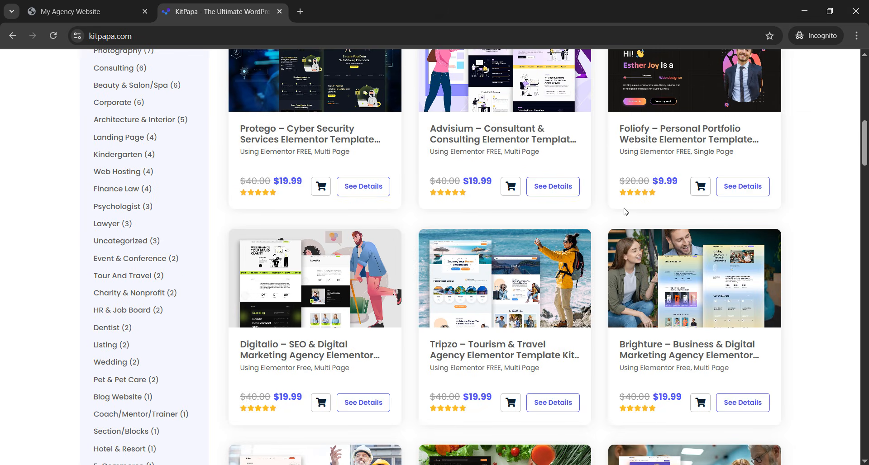
scroll(648, 185, down, 11)
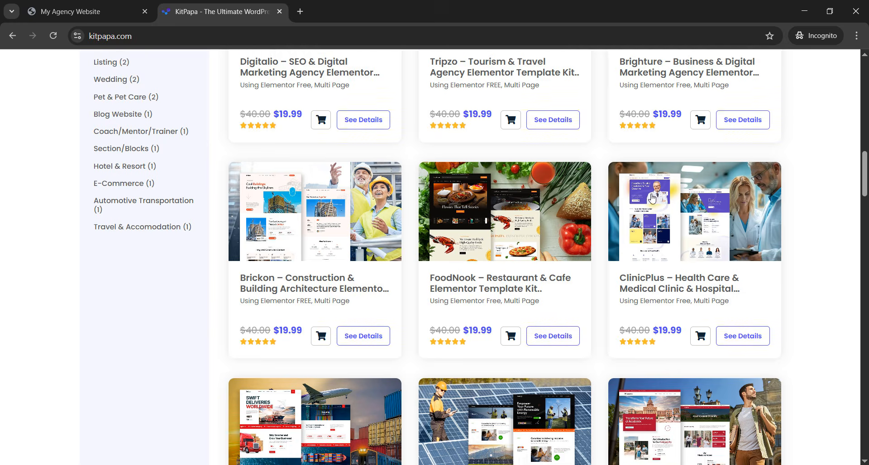
scroll(609, 221, up, 12)
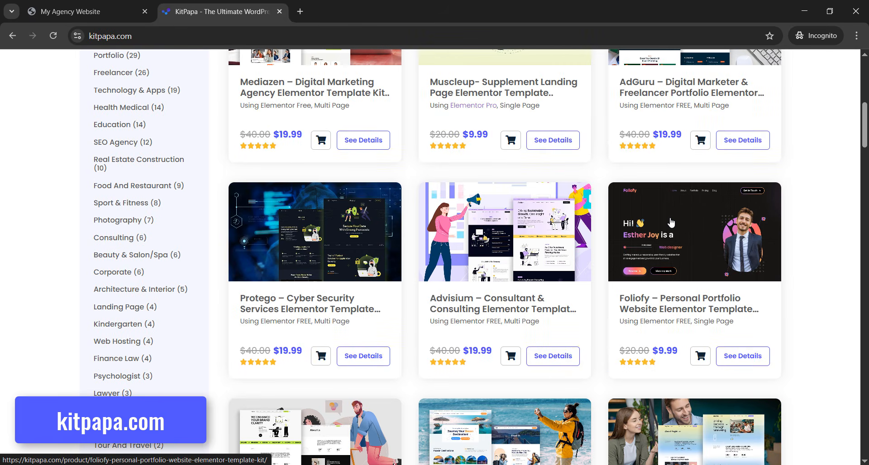
scroll(692, 199, up, 2)
scroll(700, 193, down, 2)
scroll(709, 186, down, 1)
scroll(619, 198, up, 3)
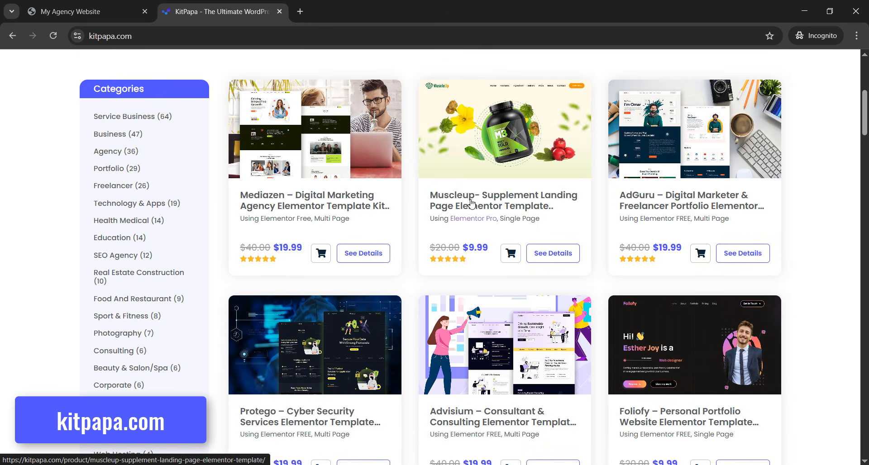
scroll(675, 213, up, 5)
scroll(466, 232, down, 4)
scroll(480, 226, up, 3)
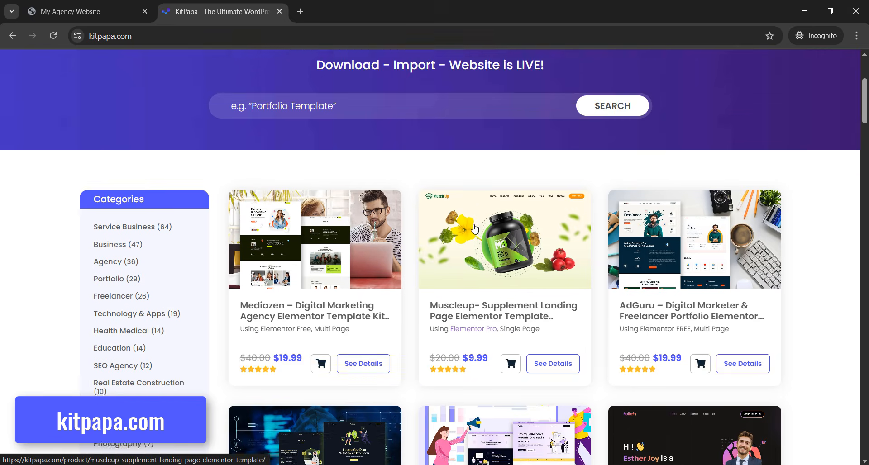
scroll(491, 220, up, 3)
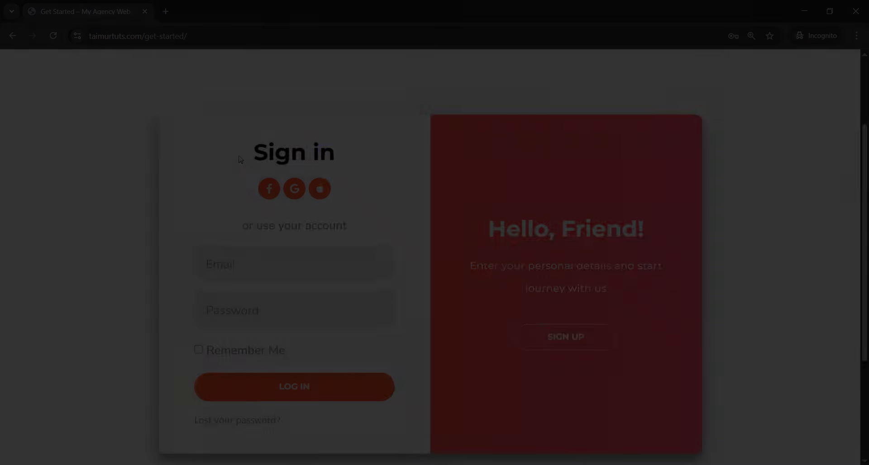
scroll(272, 160, down, 1)
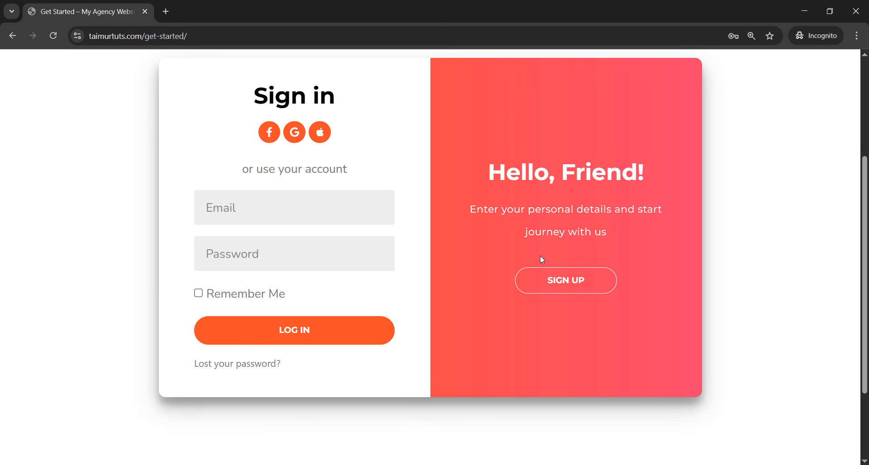
- Slide to SIGN UP and submit a test name, e-mail address and password
click(561, 292)
click(537, 221)
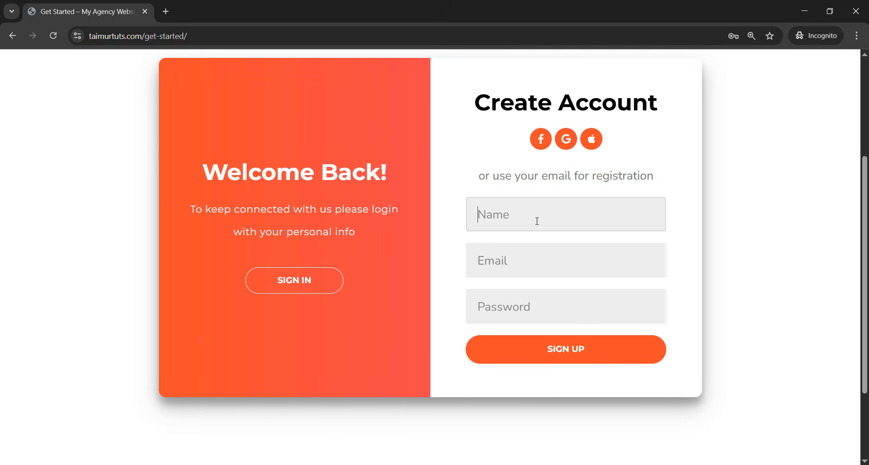
text(Test)
click(534, 272)
text(test@email.com)
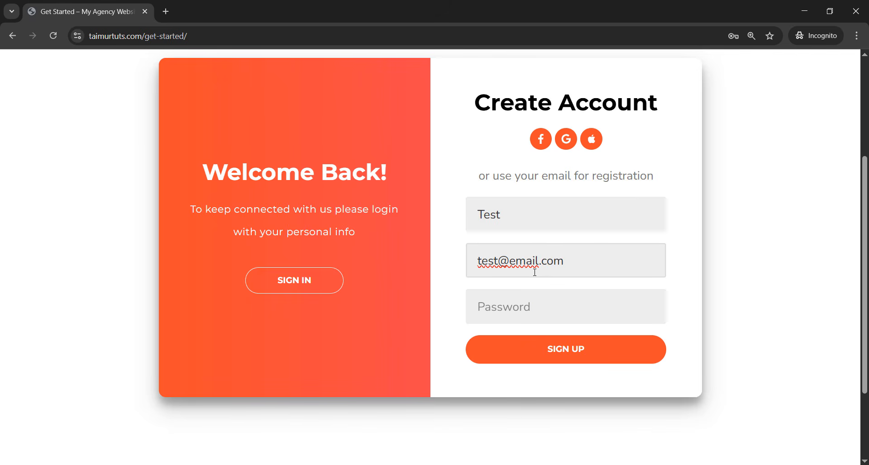
click(535, 302)
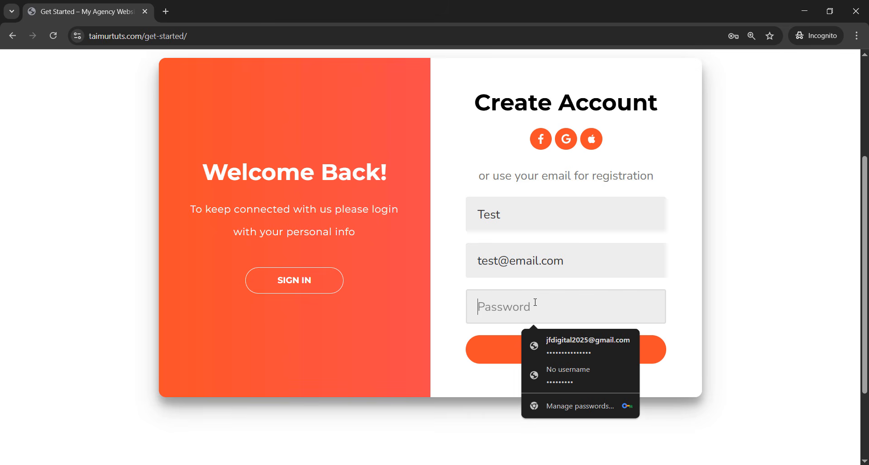
text(••••••••••••••••)
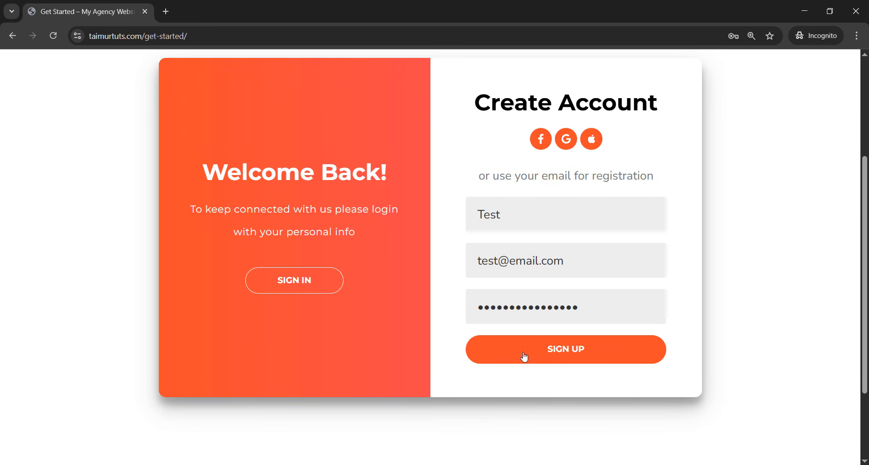
click(562, 354)
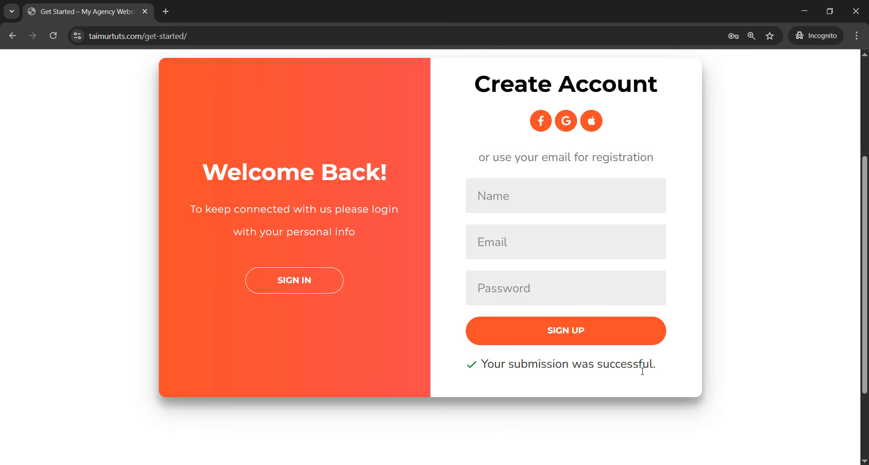
- Slide the form back to the sign-in panel and enter the test e-mail address
scroll(575, 251, up, 2)
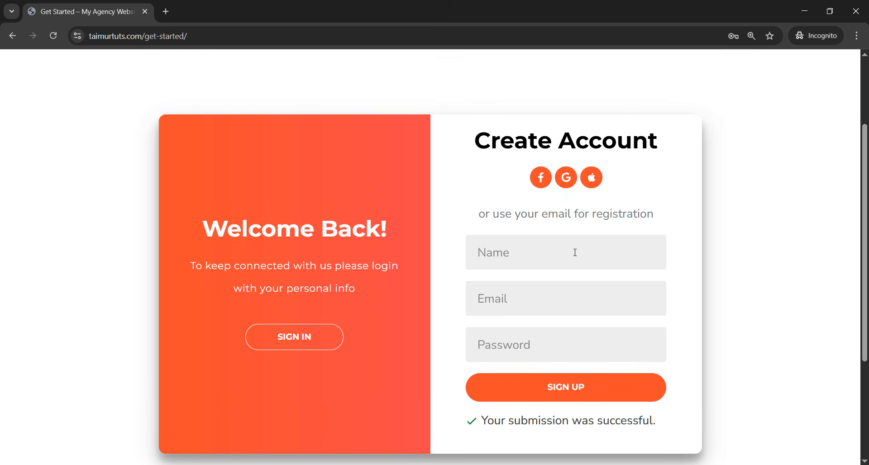
click(307, 348)
click(313, 276)
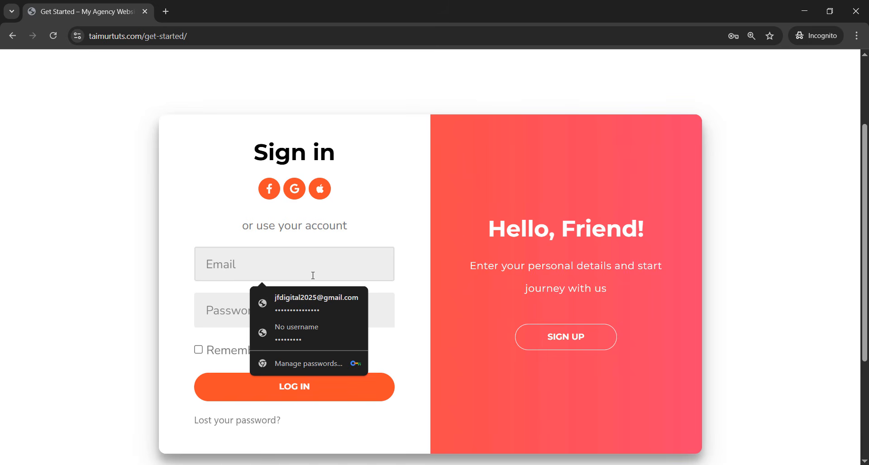
text(test)
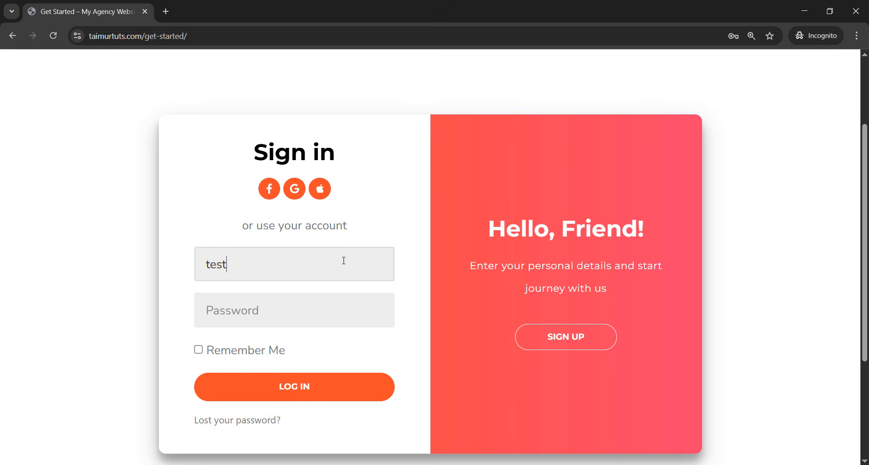
text(@email.com)
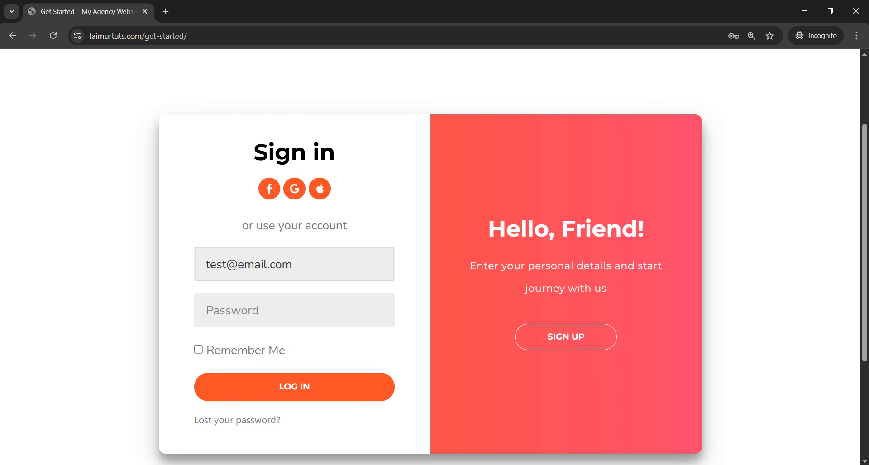
- Enter the test password, tick Remember Me and submit the login
click(296, 316)
text(testpassword123)
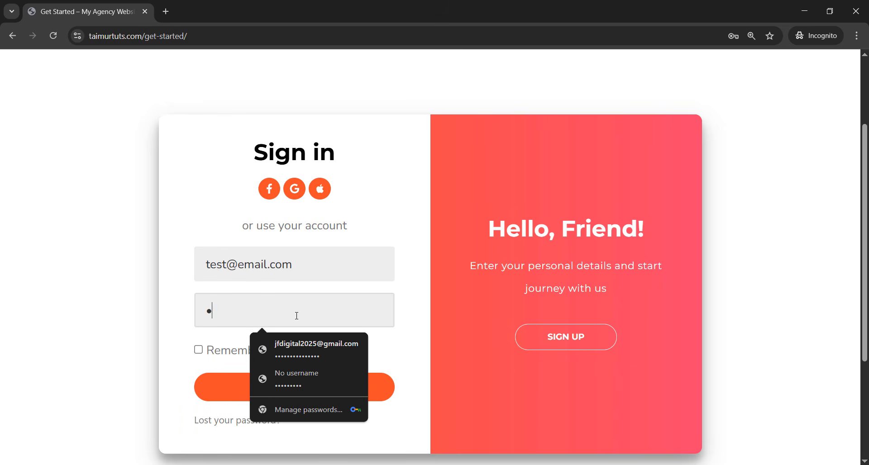
click(198, 352)
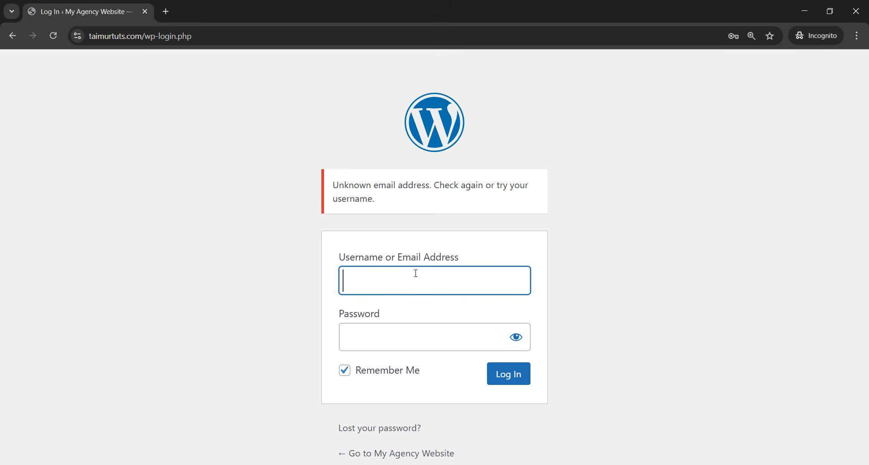
click(577, 285)
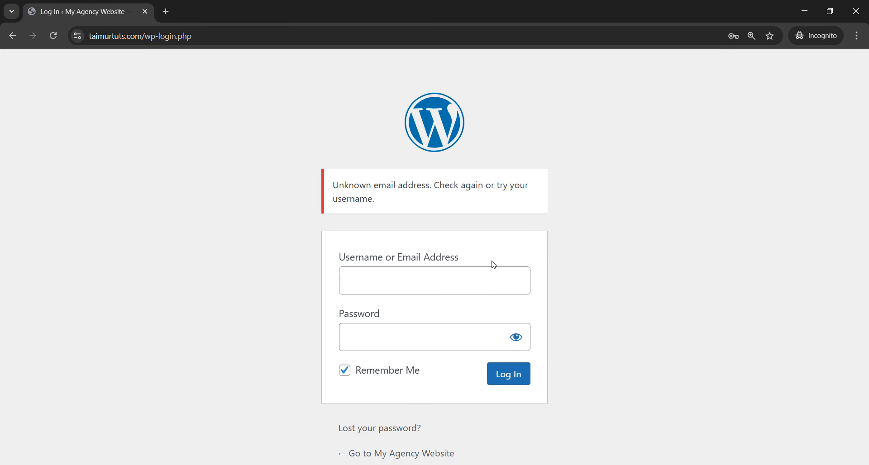
- Go back to the Get Started sign-in form, check the filled e-mail and password, and shrink the incognito window
click(18, 40)
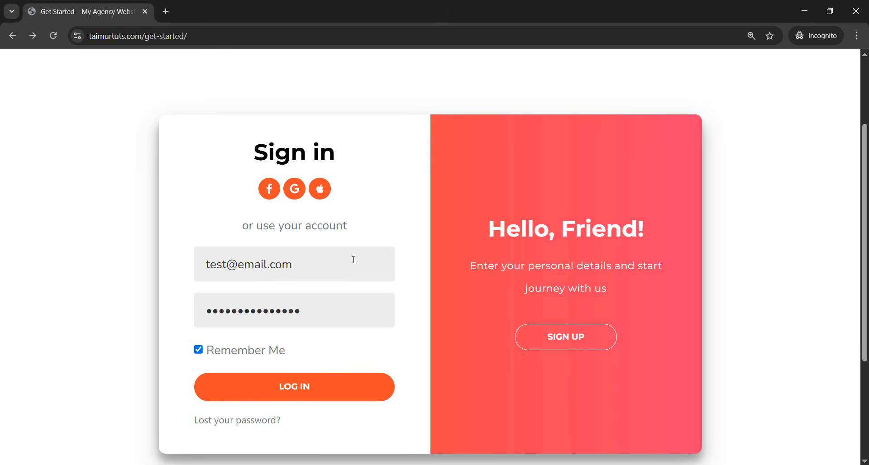
click(331, 261)
key(shift+Home)
click(340, 262)
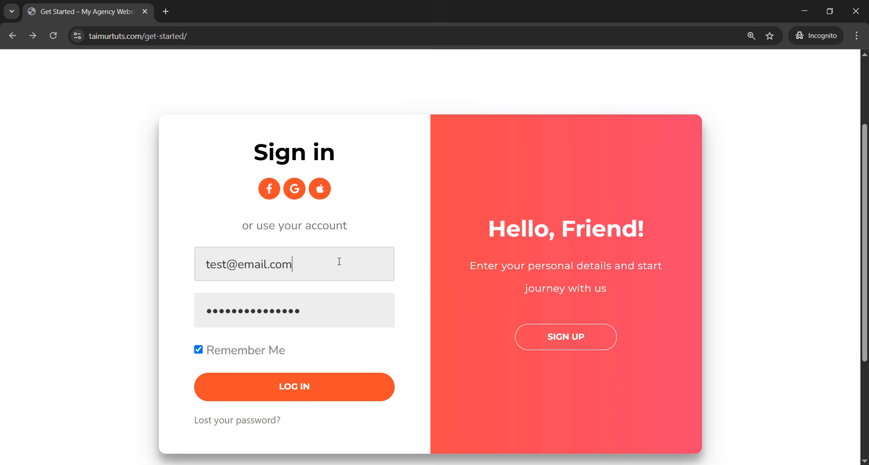
click(415, 293)
drag(375, 268, 194, 266)
click(357, 262)
click(381, 316)
click(432, 314)
drag(299, 7, 355, 225)
- Switch to the sign-in/sign-up tutorial page and scroll to the Sign Up Form Activation IDs
click(356, 105)
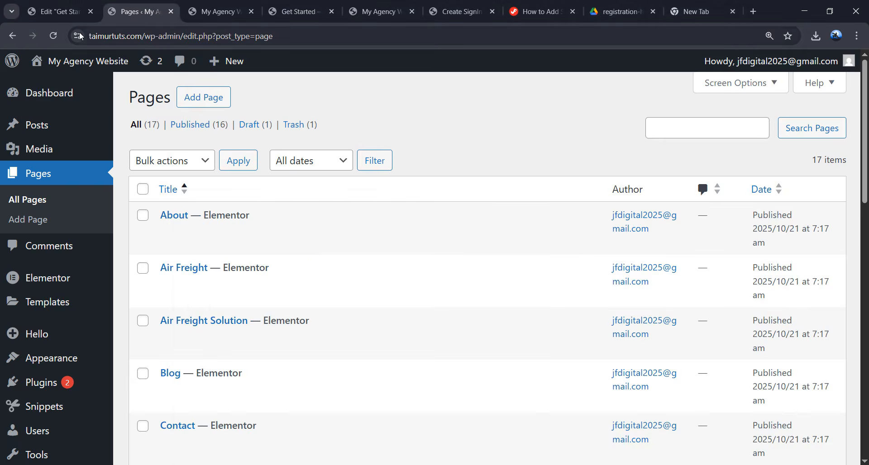
click(63, 12)
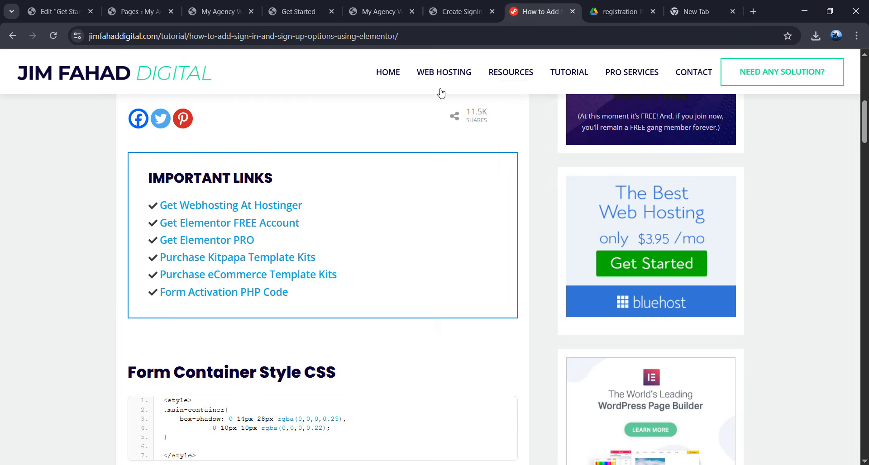
click(538, 12)
scroll(448, 219, down, 5)
drag(865, 172, 849, 401)
scroll(249, 202, down, 4)
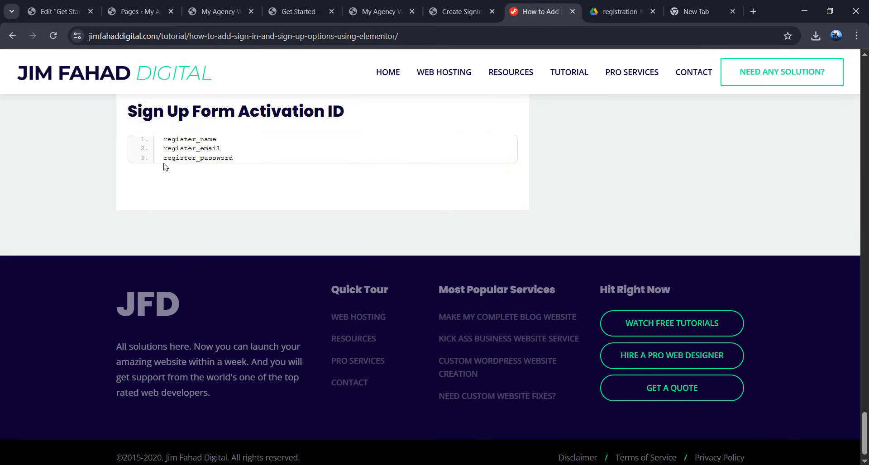
scroll(246, 182, up, 2)
scroll(247, 183, up, 1)
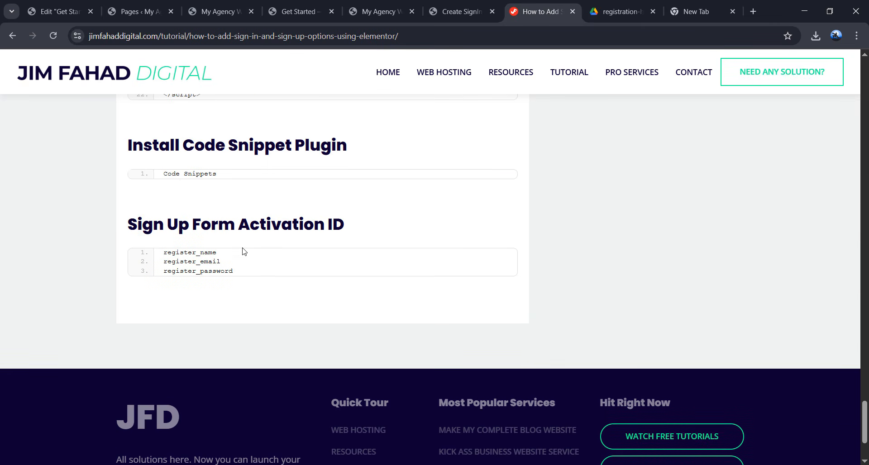
- Select the register_name ID in the tutorial's code
mouse_move(165, 255)
mouse_down()
mouse_move(232, 271)
mouse_move(157, 256)
mouse_up()
click(231, 271)
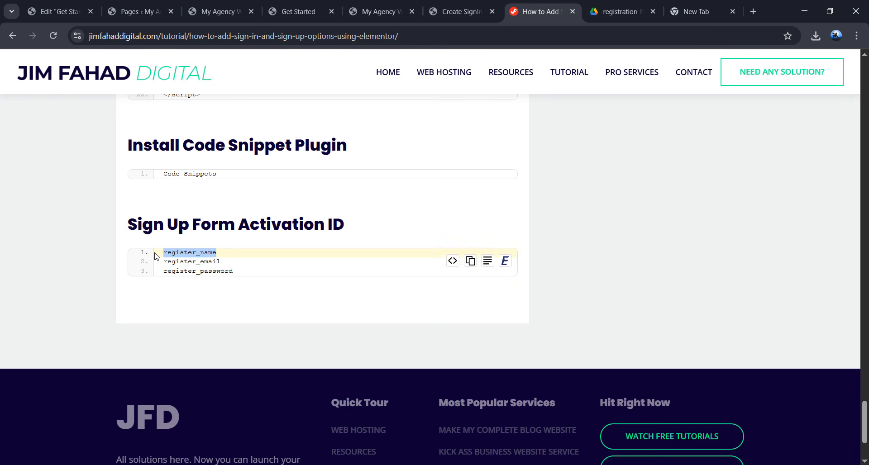
click(211, 254)
drag(213, 254, 169, 253)
double_click(185, 253)
key(ctrl+c)
- In the Navigator, select the sign-up Form widget inside the Sign Up container
click(72, 12)
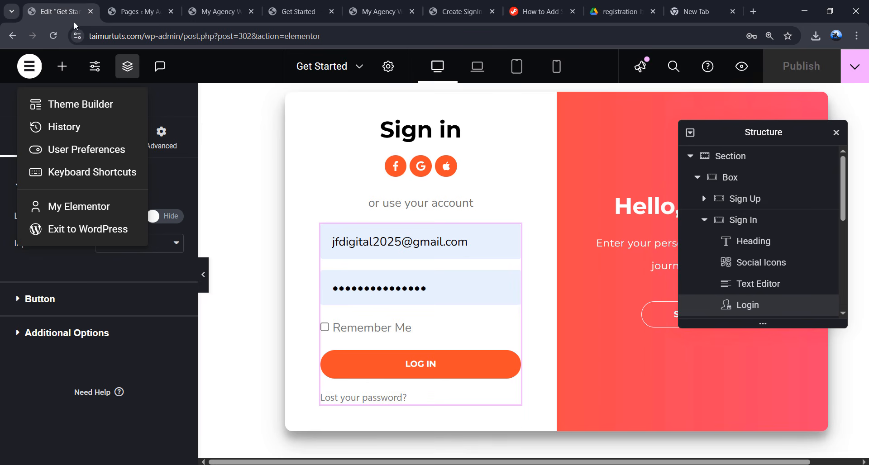
click(755, 206)
click(747, 198)
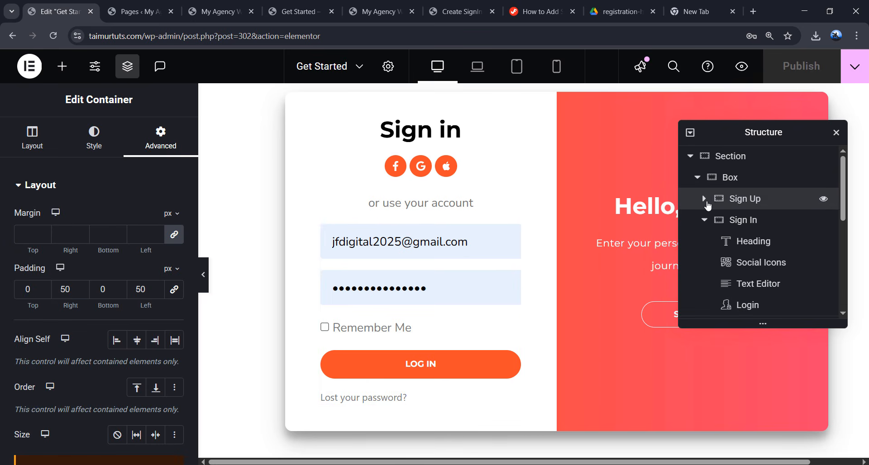
click(704, 198)
scroll(707, 200, down, 1)
click(772, 231)
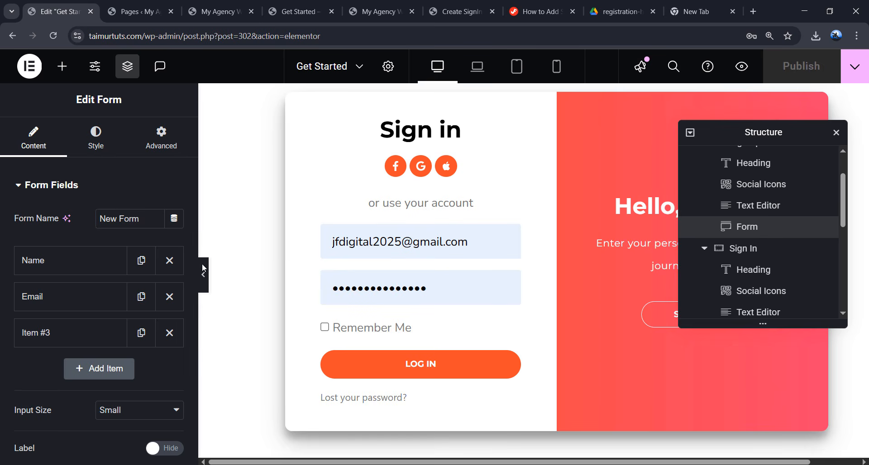
- Set the Name field's Advanced ID to register_name
click(68, 265)
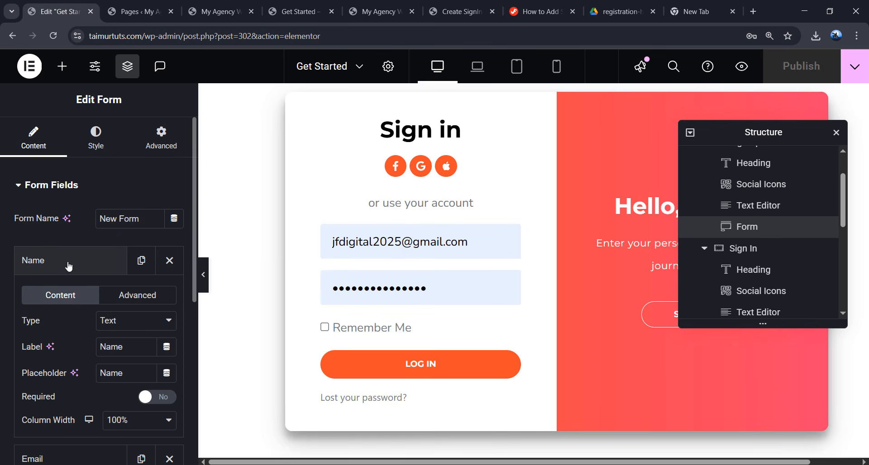
click(136, 299)
scroll(85, 239, down, 3)
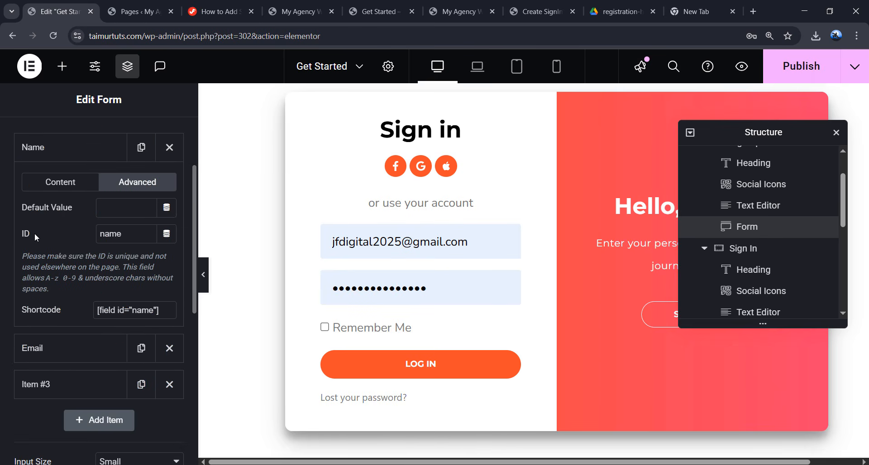
drag(128, 234, 98, 235)
key(ctrl+v)
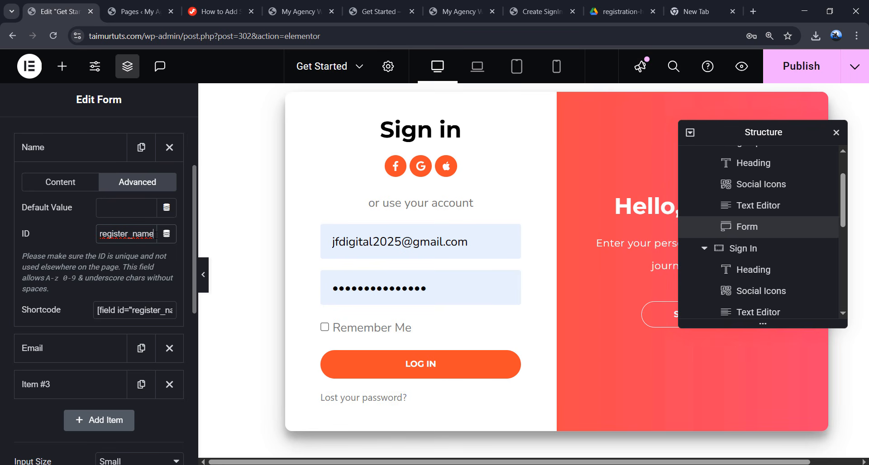
key(ctrl+a)
click(41, 147)
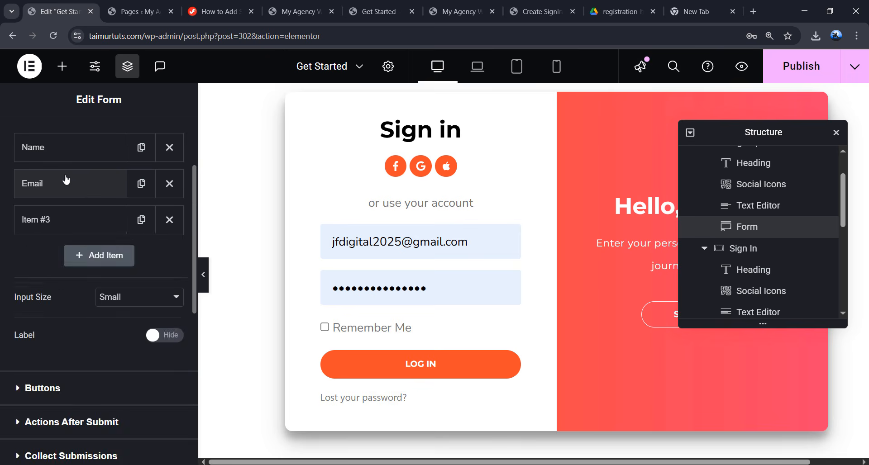
- Set the Email field's ID to register_email, copied from the tutorial
click(66, 181)
click(187, 8)
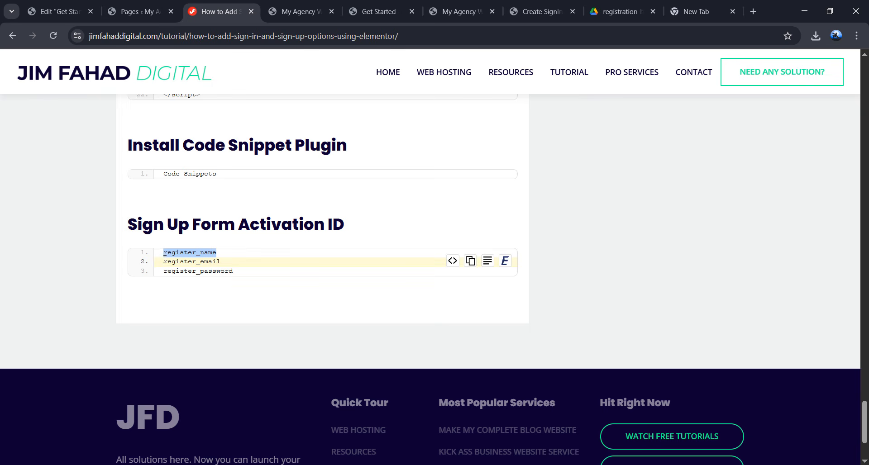
drag(164, 263, 224, 267)
key(ctrl+c)
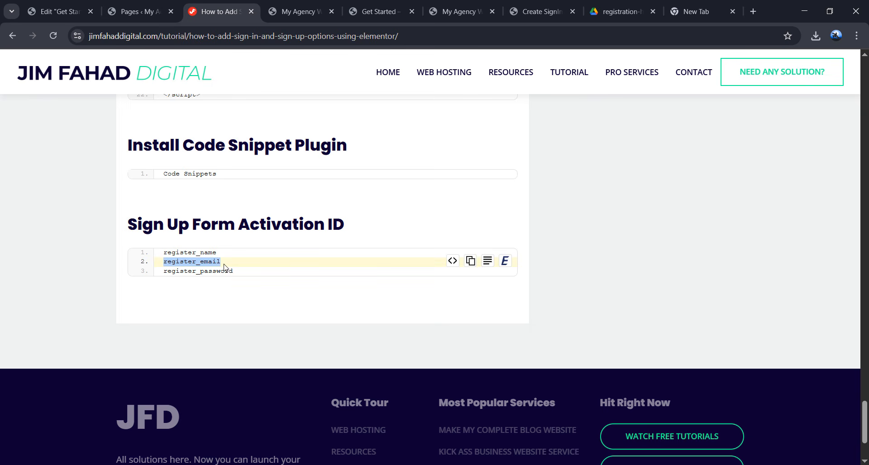
click(57, 11)
click(124, 218)
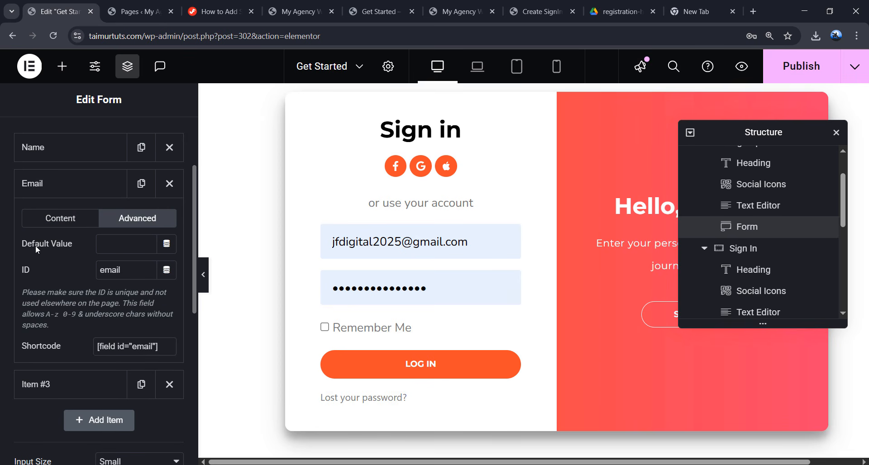
drag(121, 270, 95, 268)
key(ctrl+v)
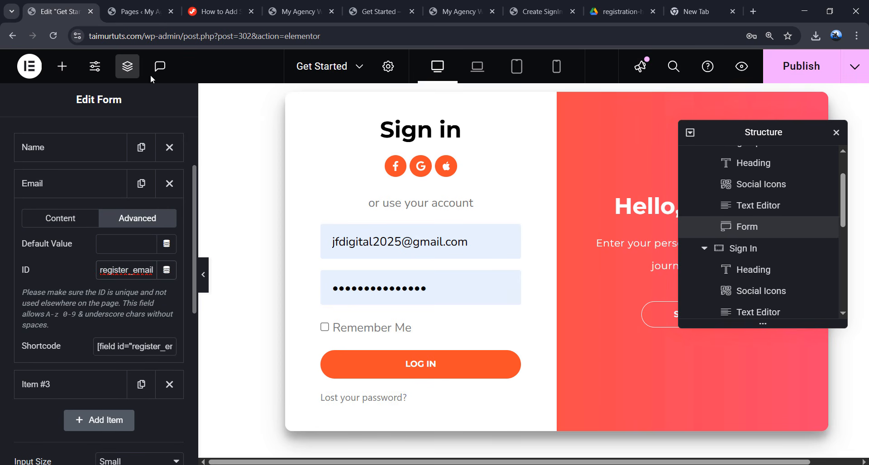
click(65, 183)
- Label the third field 'Password', set its ID to register_password, and publish the page
click(68, 218)
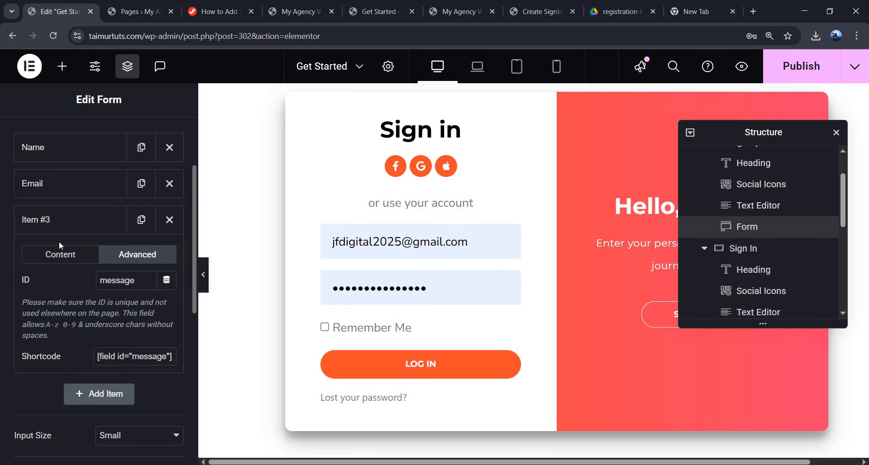
click(62, 255)
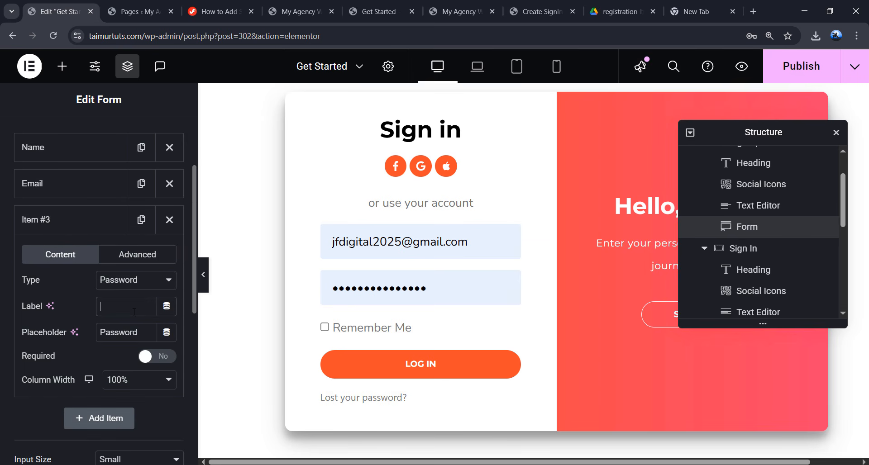
text(Password)
click(137, 259)
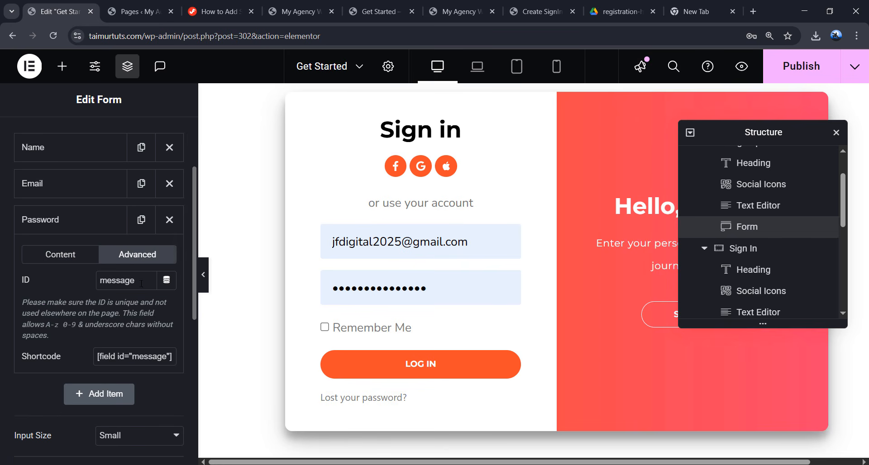
drag(134, 280, 85, 280)
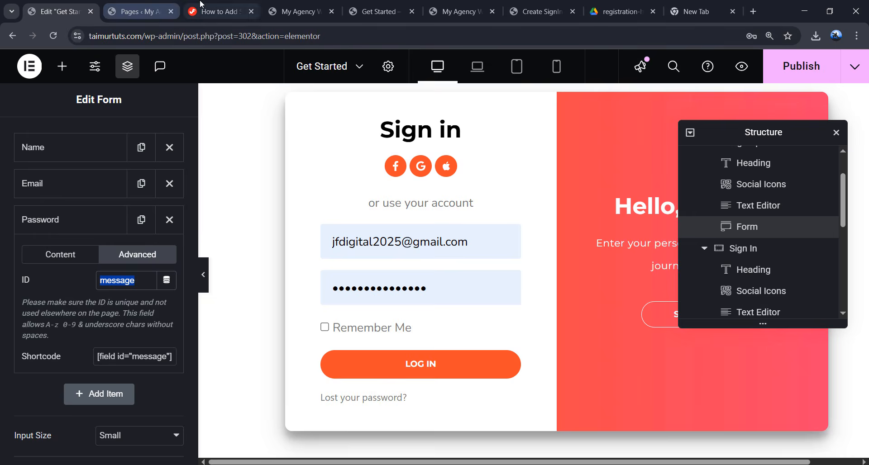
click(219, 11)
drag(233, 272, 163, 274)
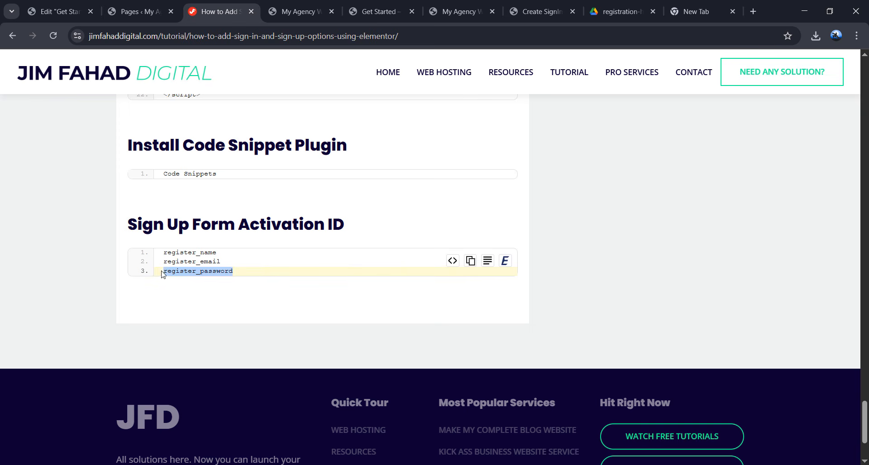
key(ctrl+c)
click(59, 11)
key(ctrl+v)
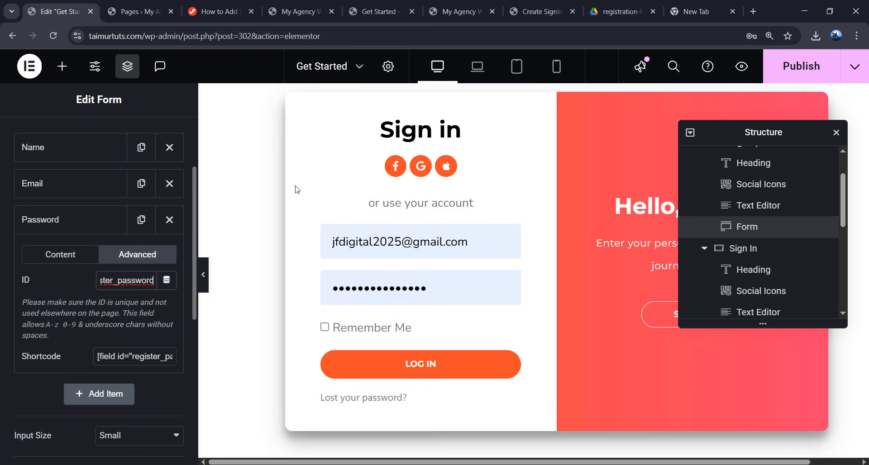
click(797, 65)
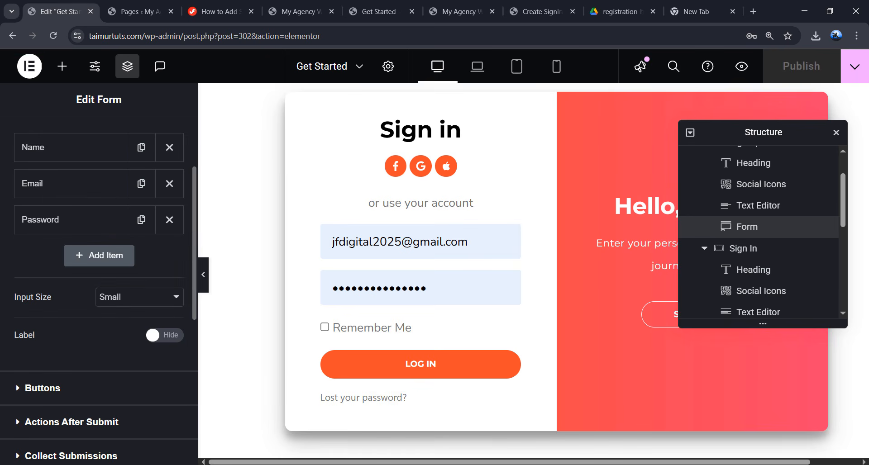
click(137, 464)
- Reload the live Get Started page and slide over to the Create Account form
click(167, 447)
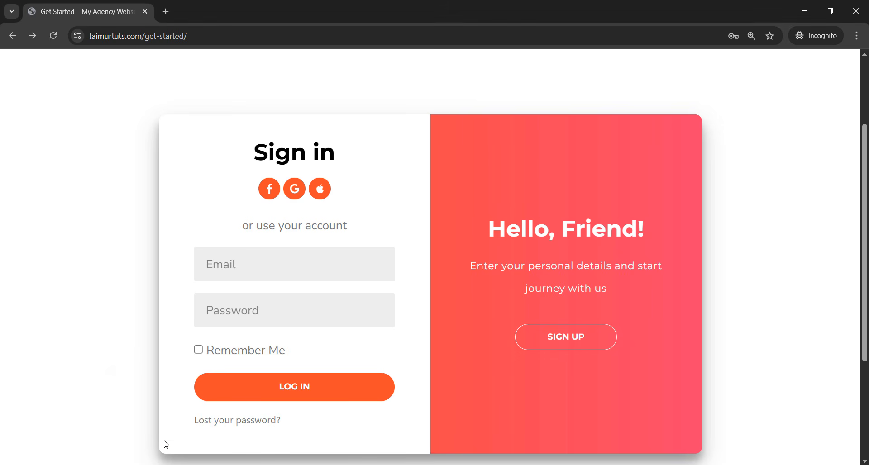
click(53, 36)
scroll(391, 249, down, 1)
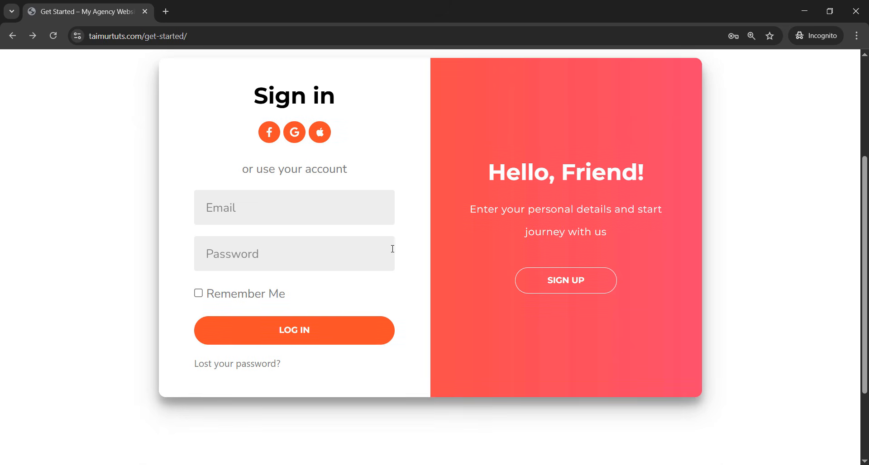
click(557, 283)
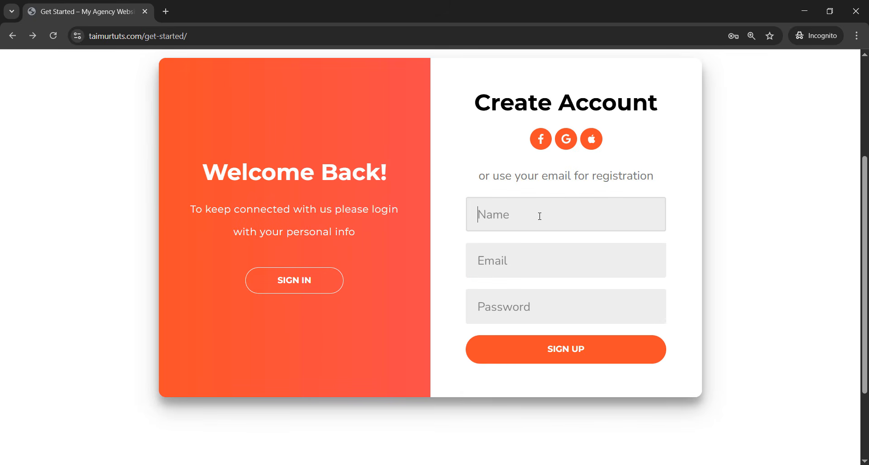
- Sign up a test user with a name, e-mail address and password
text(User1)
click(534, 260)
text(user)
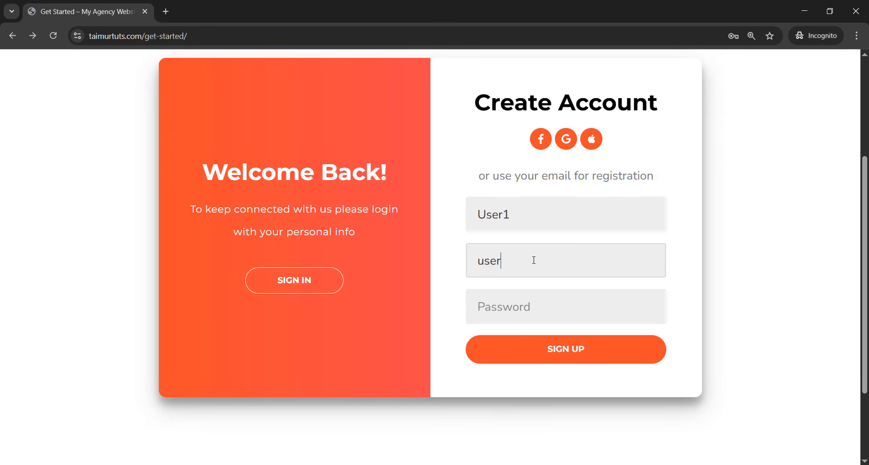
text(1@email.com)
drag(539, 228, 469, 216)
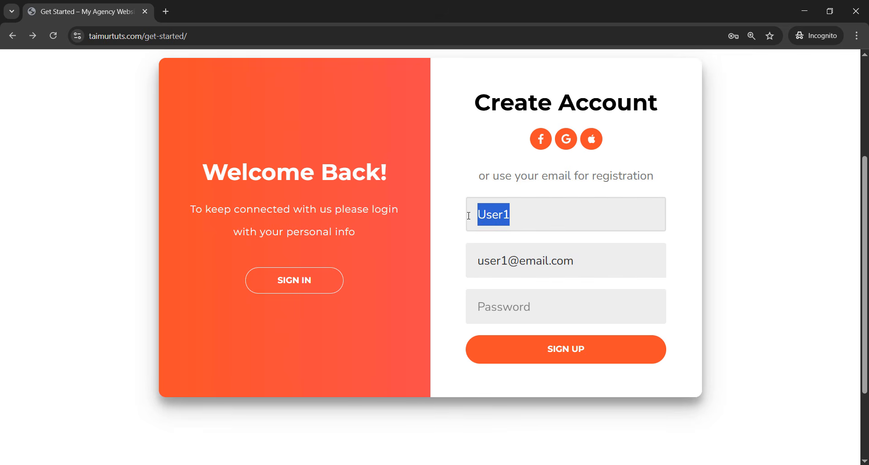
click(504, 311)
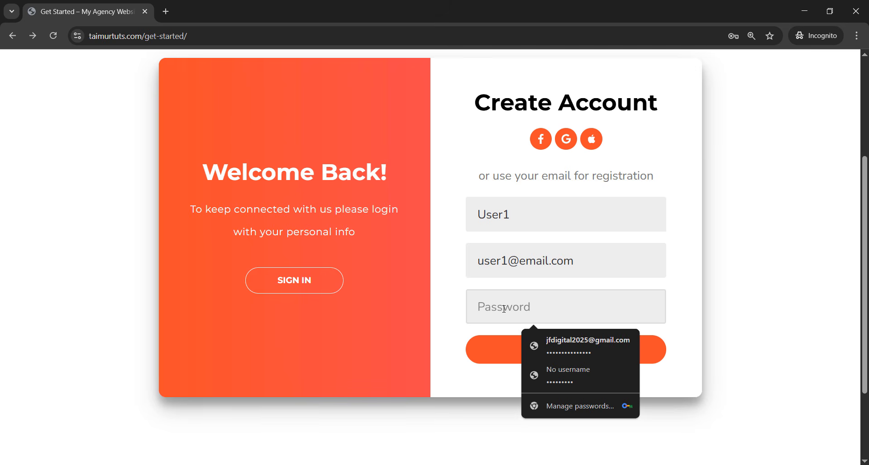
text(12345)
click(678, 308)
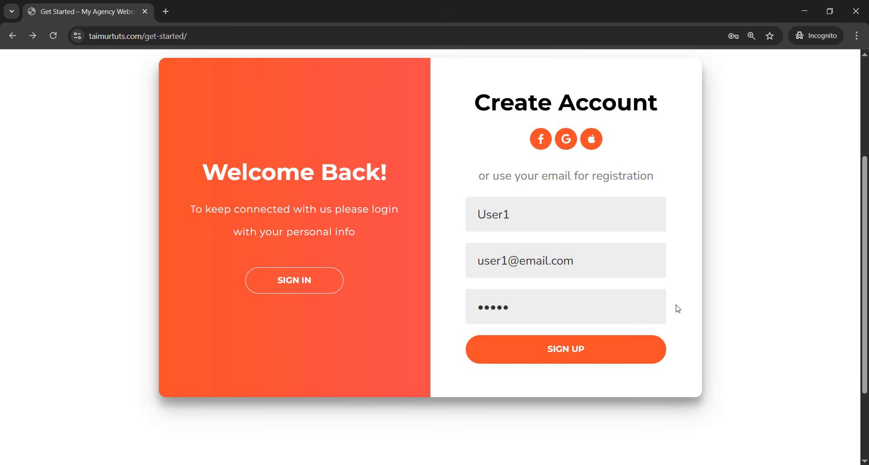
click(561, 357)
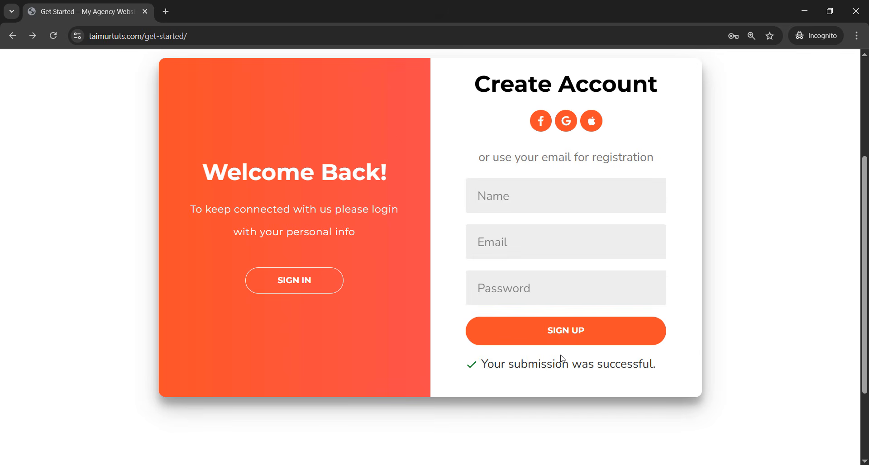
- Log in on the sign-in panel with the new test e-mail and password, ticking Remember Me
click(305, 287)
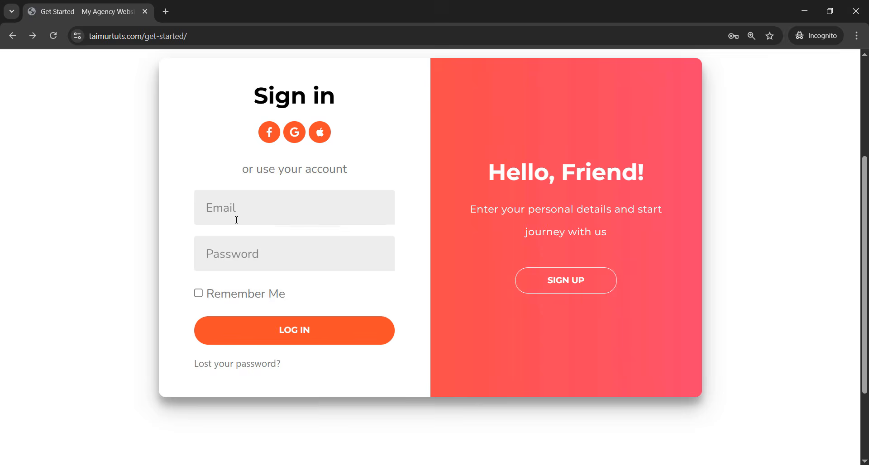
click(236, 219)
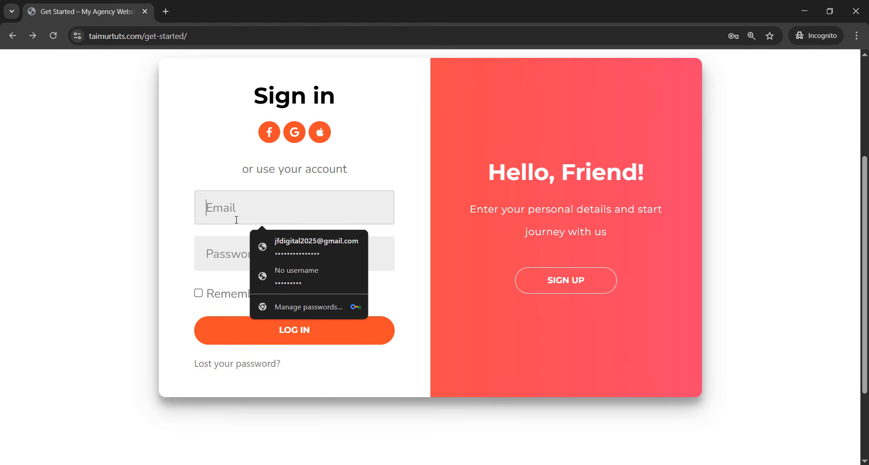
text(user1)
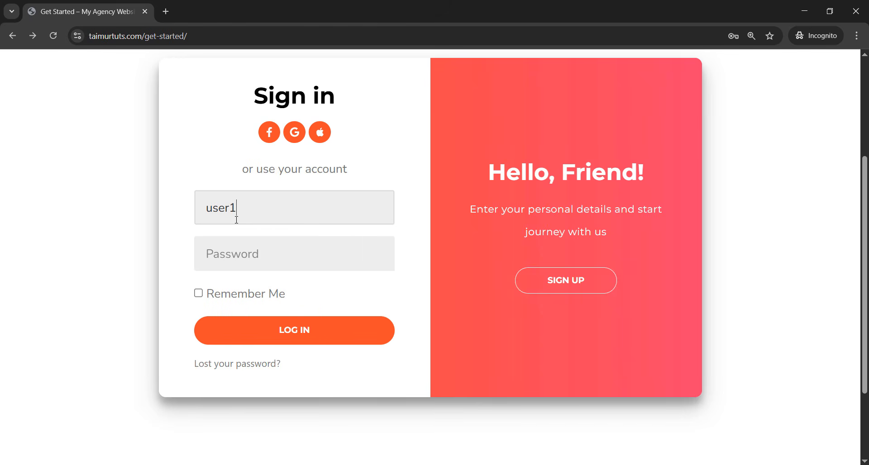
text(@gmail)
key(BackSpace)
key(BackSpace)
key(BackSpace)
key(BackSpace)
key(BackSpace)
text(email.com)
click(245, 247)
text(1234)
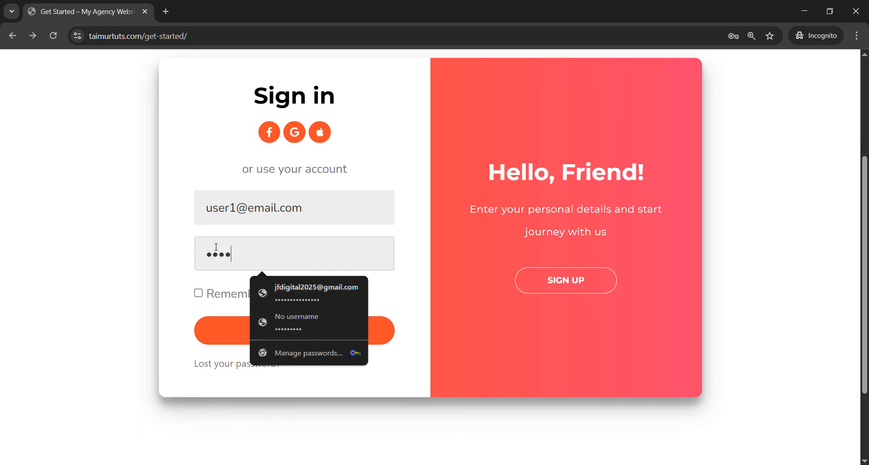
click(210, 294)
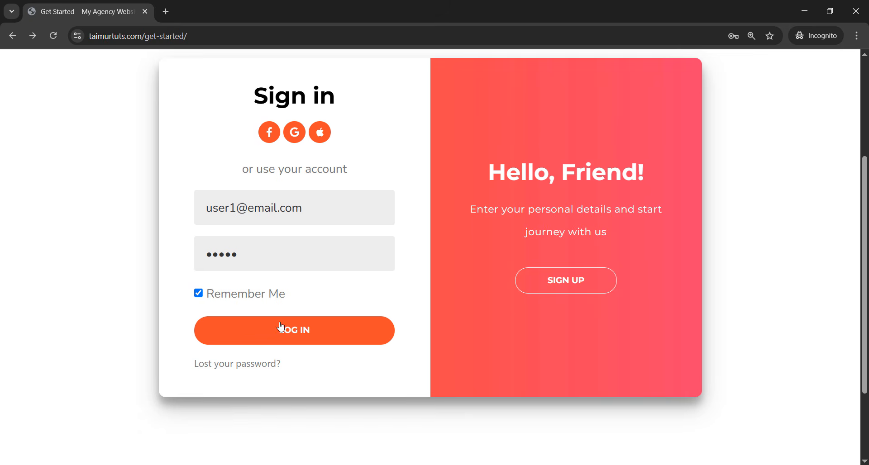
click(297, 332)
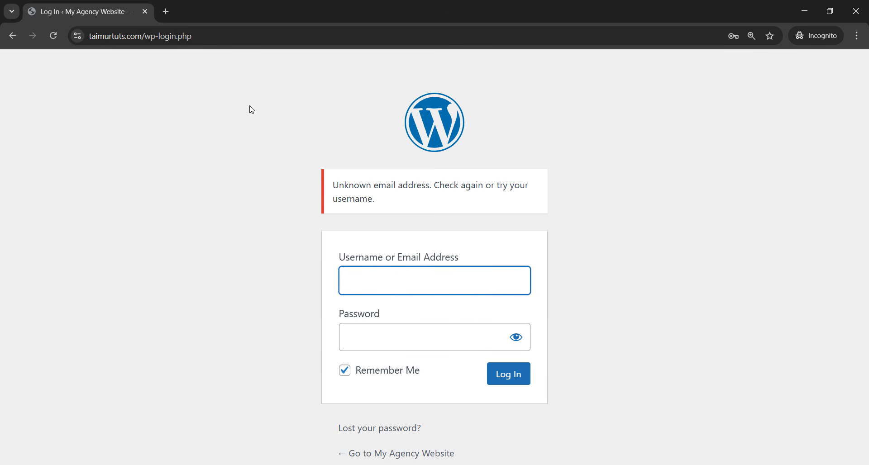
double_click(240, 12)
- Open Settings > General in the WordPress admin
click(127, 9)
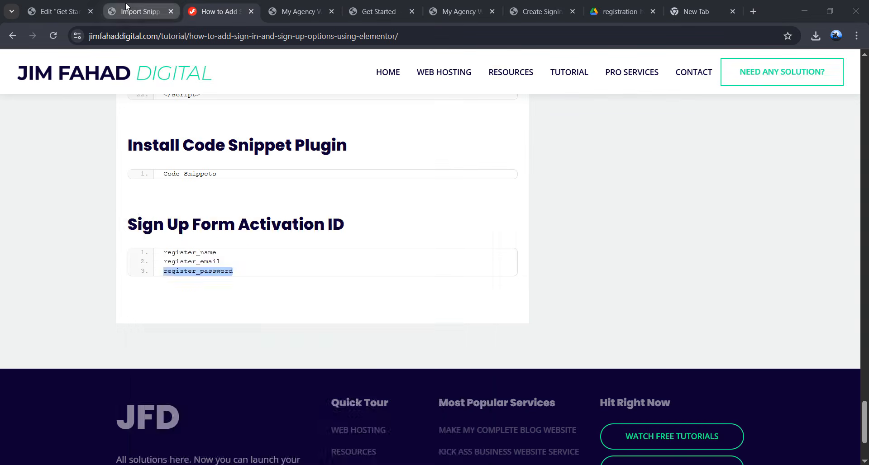
scroll(83, 330, down, 3)
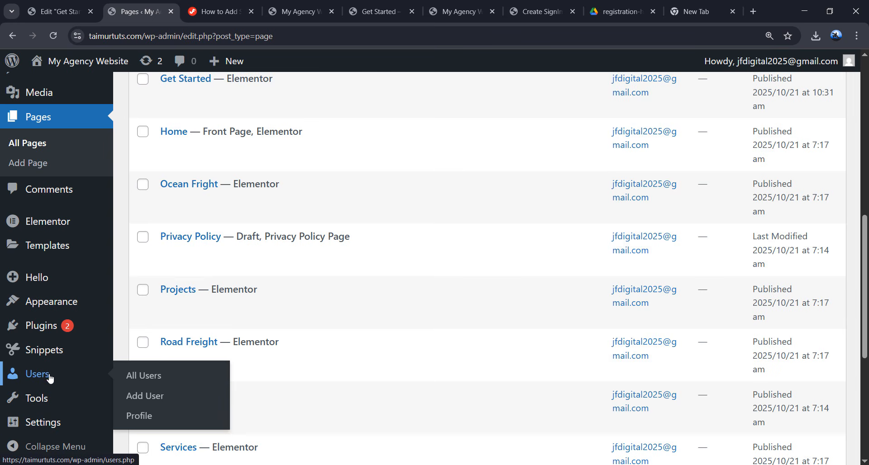
mouse_move(76, 415)
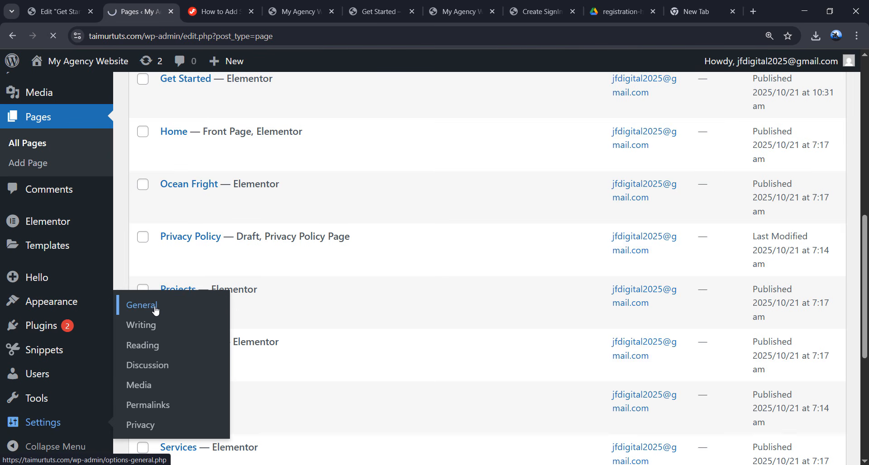
click(127, 306)
scroll(215, 271, down, 5)
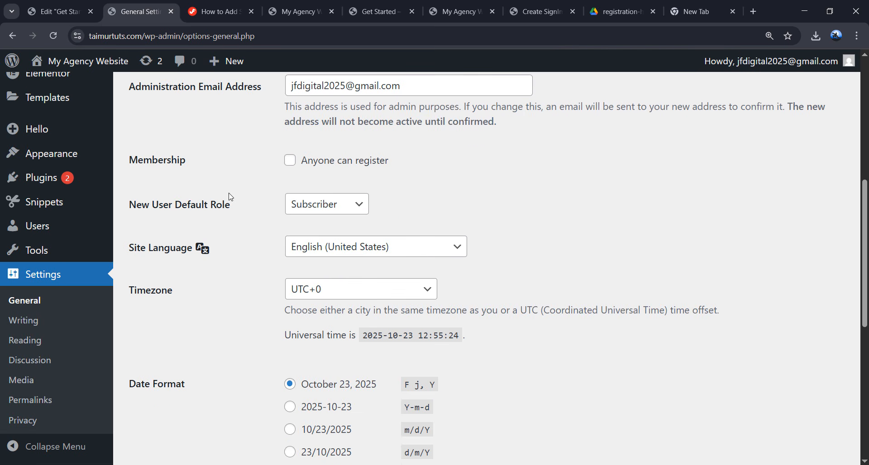
scroll(230, 197, up, 1)
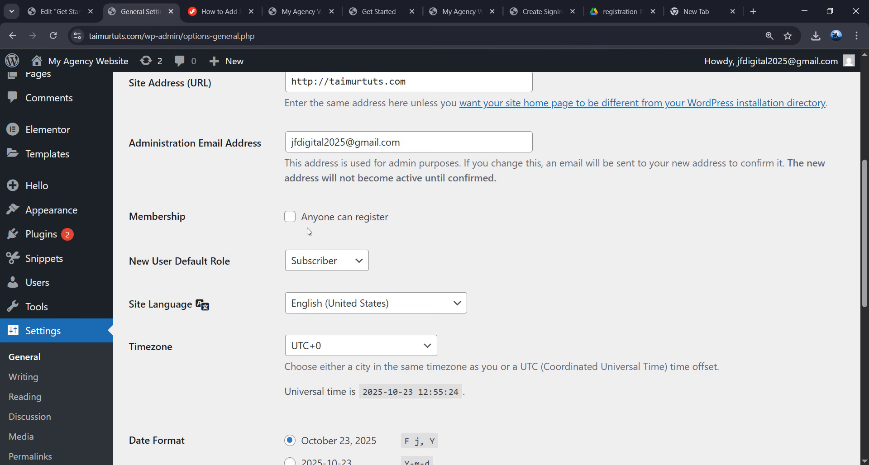
- Enable 'Anyone can register', keep Subscriber as the default role, and save
click(290, 218)
click(315, 263)
click(278, 264)
click(330, 263)
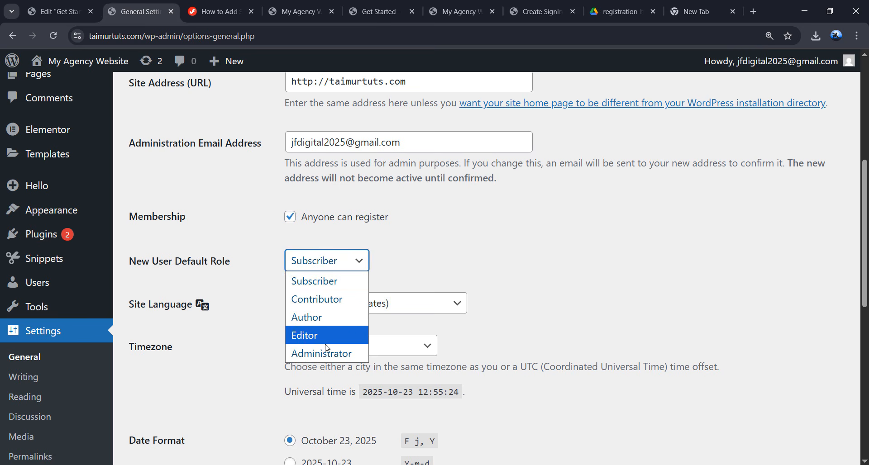
click(379, 273)
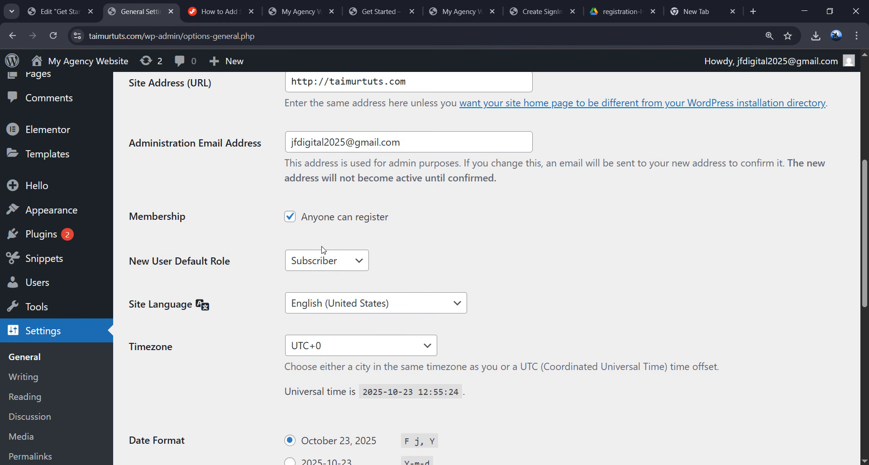
click(325, 261)
click(356, 262)
scroll(252, 279, down, 9)
click(182, 393)
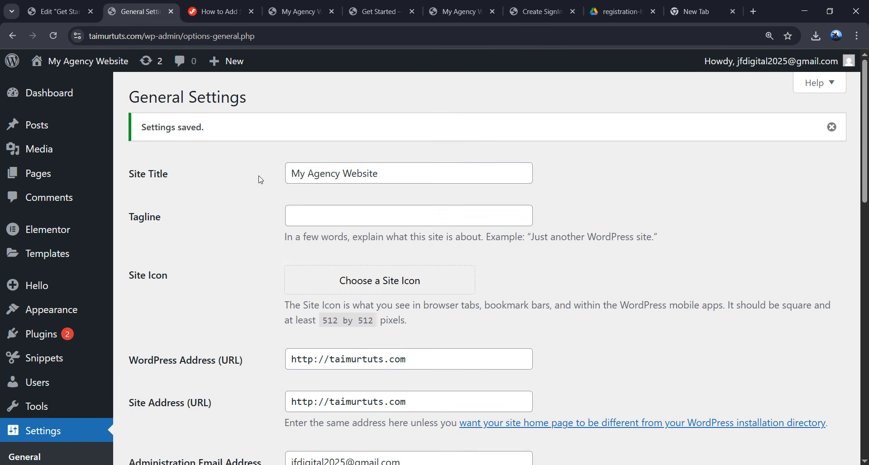
- Switch on the Registration Handler snippet in All Snippets
click(44, 364)
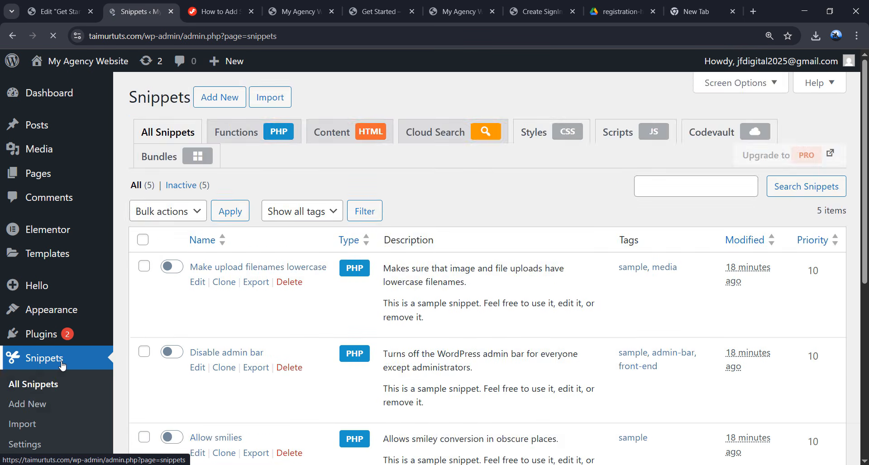
scroll(258, 319, down, 5)
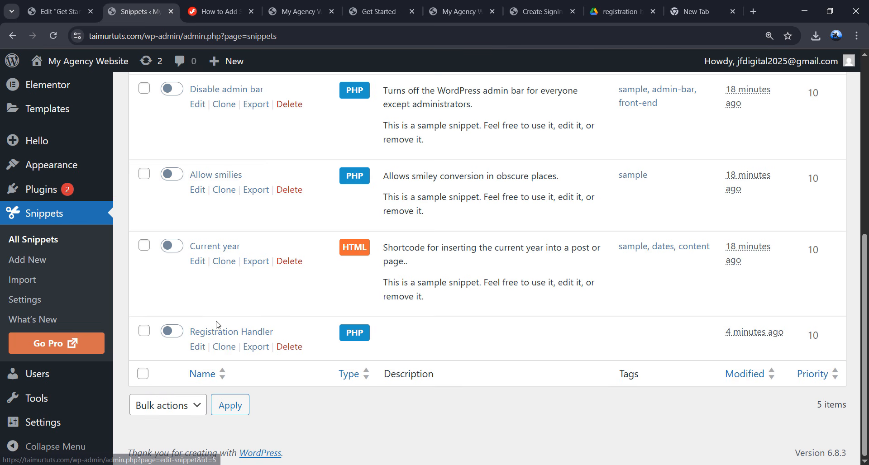
click(172, 332)
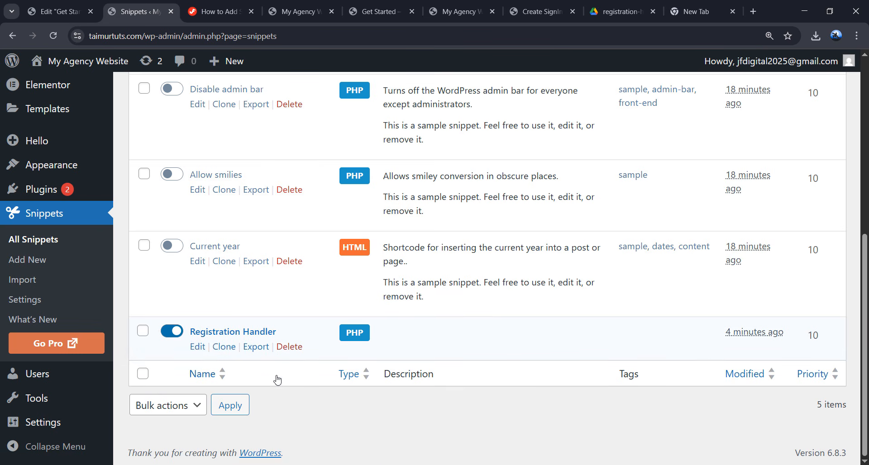
click(128, 464)
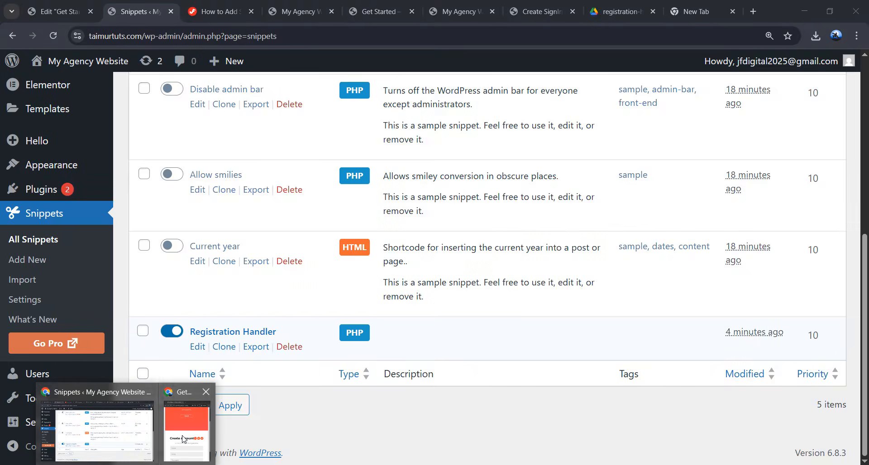
click(183, 438)
- Resubmit the Create Account form with the test user's name, e-mail and password
double_click(372, 210)
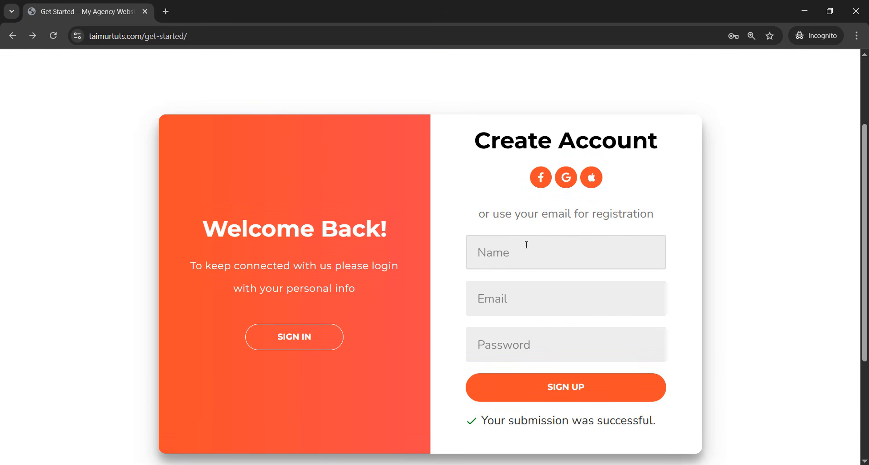
text(user1)
click(539, 300)
text(user1)
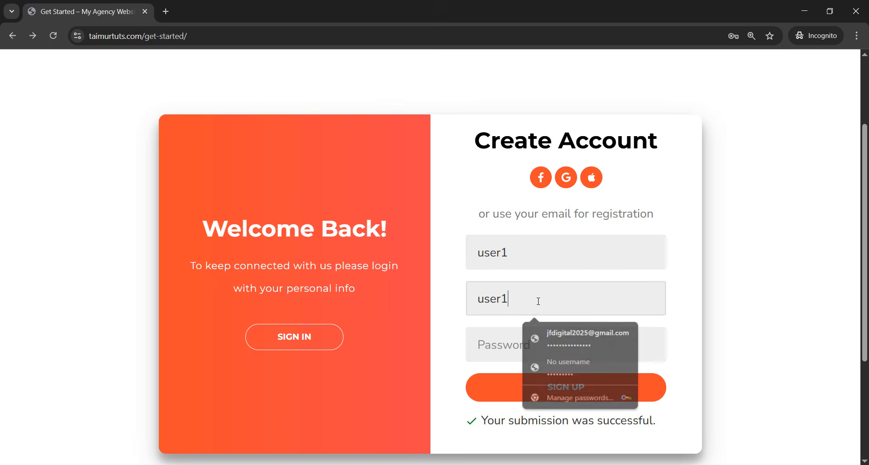
text(@email)
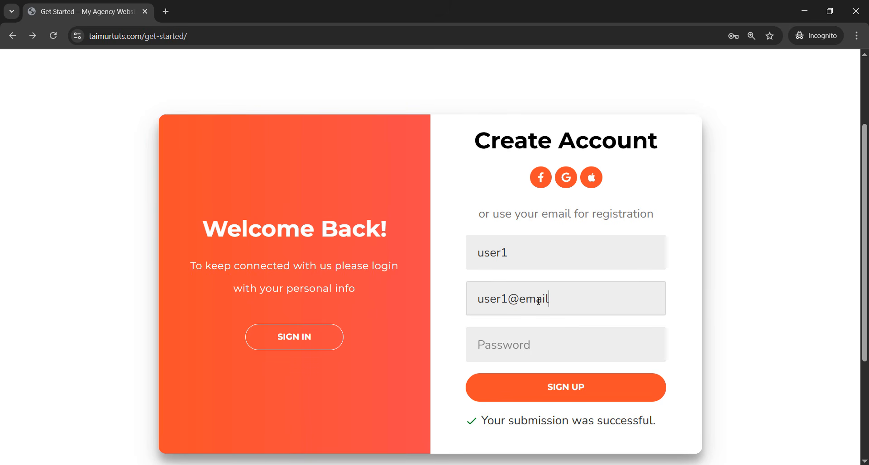
text(.com)
text(•••••)
click(628, 325)
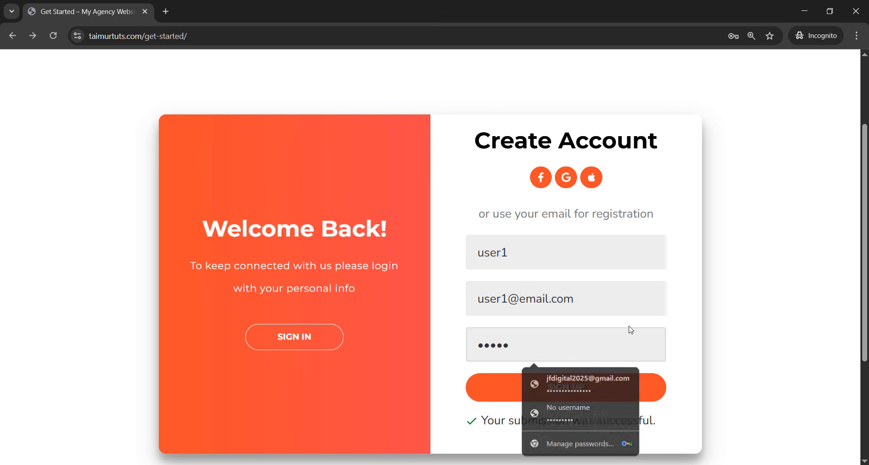
click(565, 396)
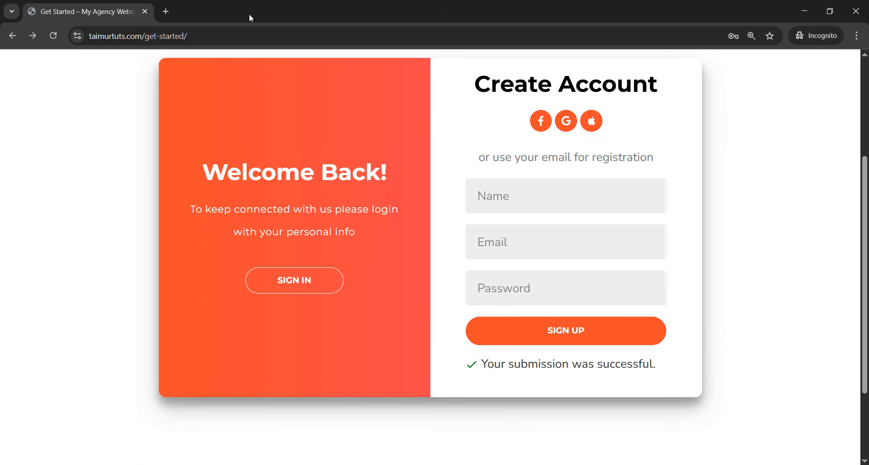
double_click(249, 14)
click(409, 76)
scroll(97, 264, up, 6)
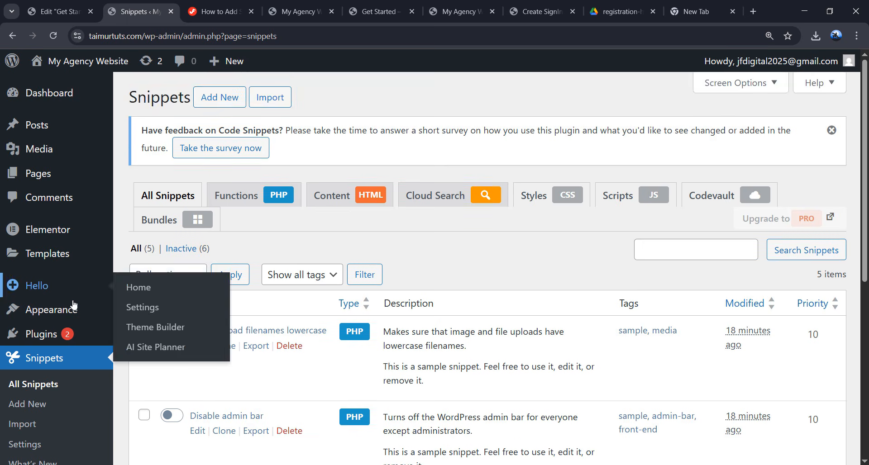
- Open Users > All Users to confirm the test account is listed as a Subscriber
scroll(68, 324, down, 2)
scroll(66, 331, down, 2)
mouse_move(55, 376)
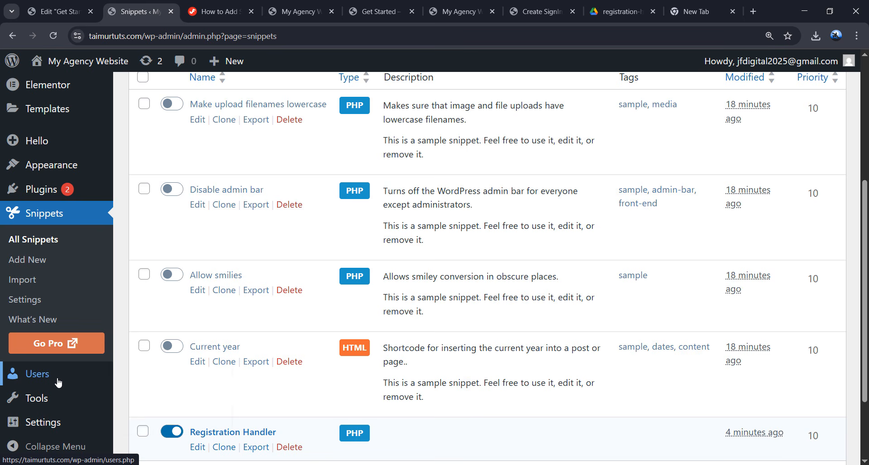
click(131, 379)
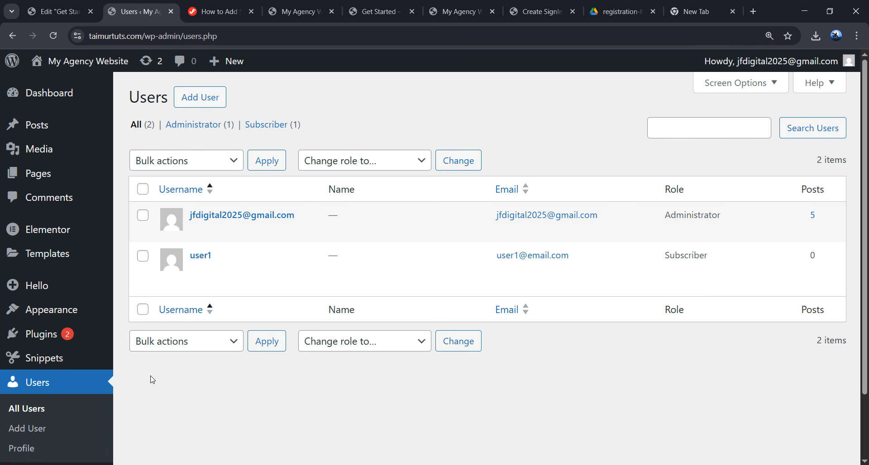
mouse_move(210, 256)
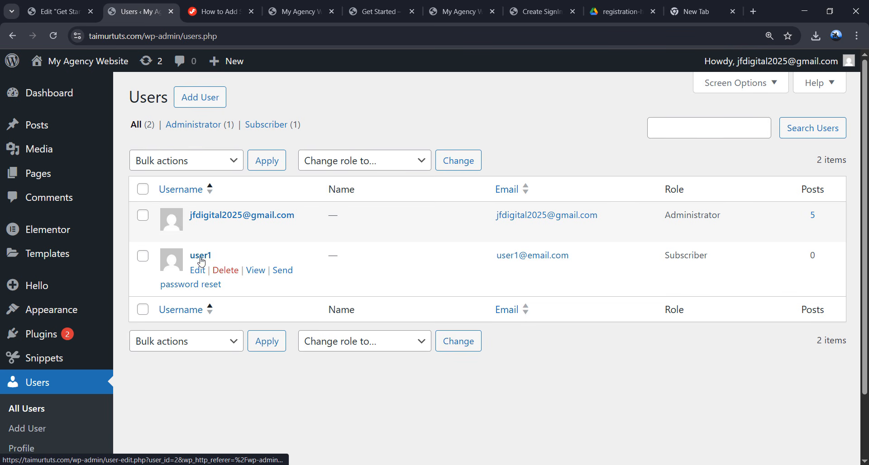
- Bring the incognito Get Started window forward and maximise it
click(127, 464)
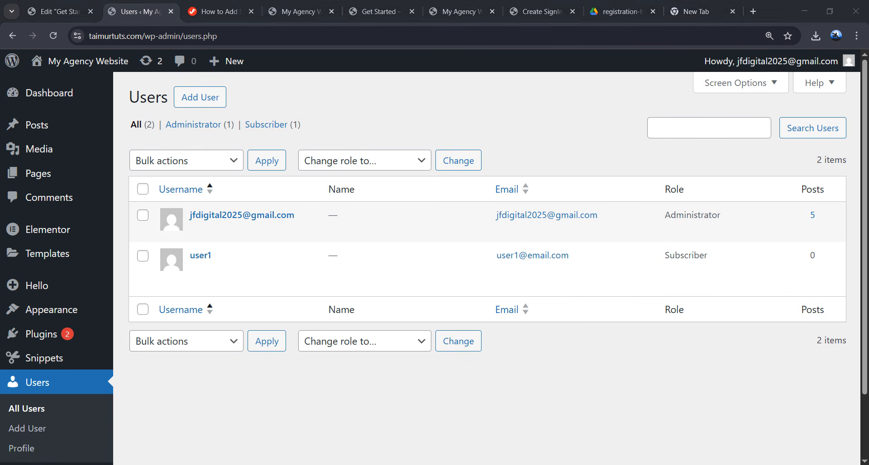
click(202, 434)
double_click(401, 218)
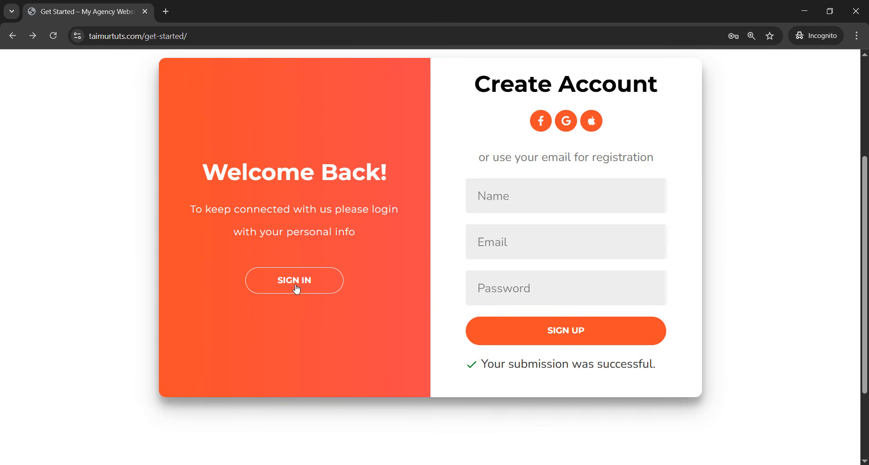
- Log in as the test user through the Sign in form with the autofilled credentials
click(292, 291)
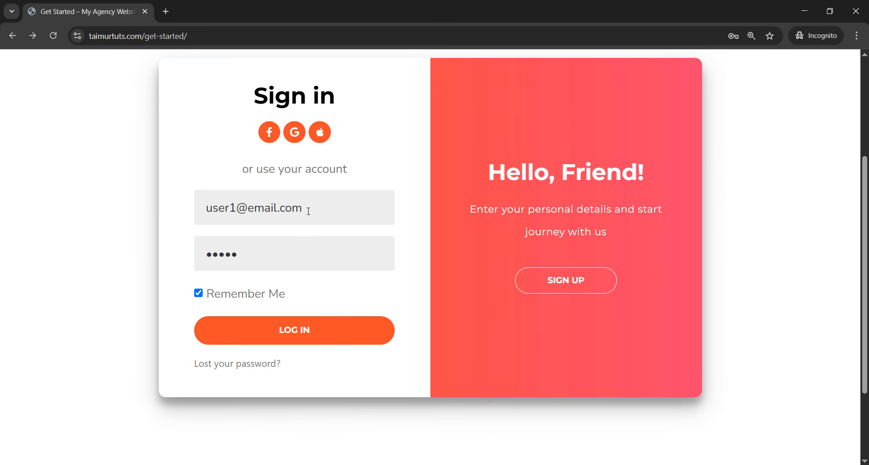
drag(308, 211, 189, 207)
click(290, 342)
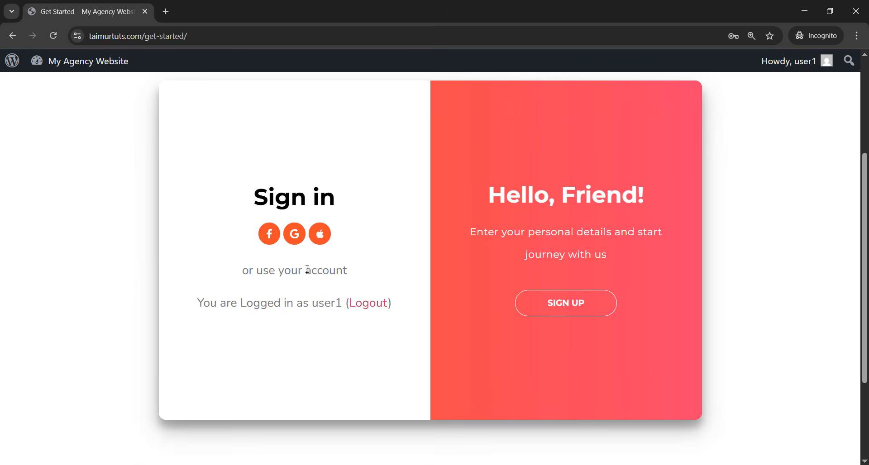
- Visit the site's admin URL to view the Subscriber dashboard, then go back
click(221, 36)
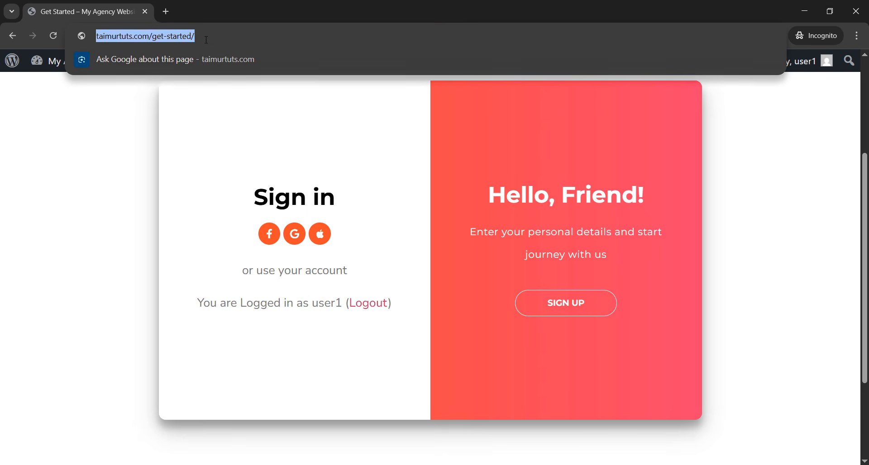
click(220, 36)
drag(220, 36, 180, 38)
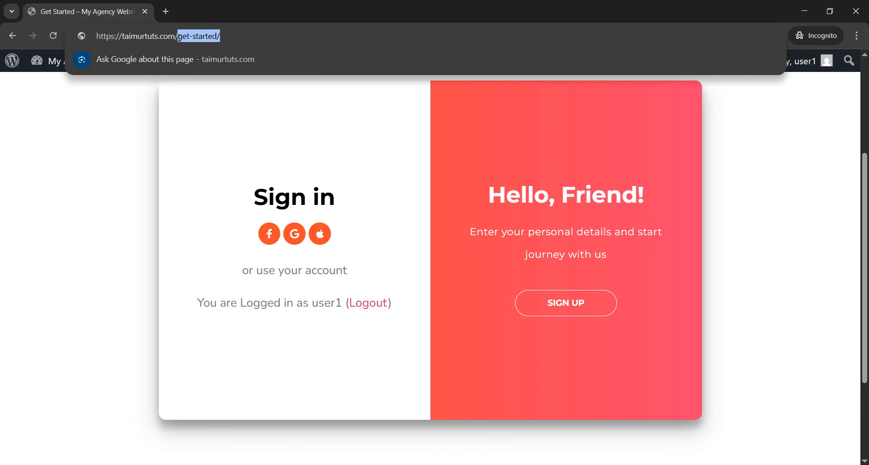
text(a)
key(Return)
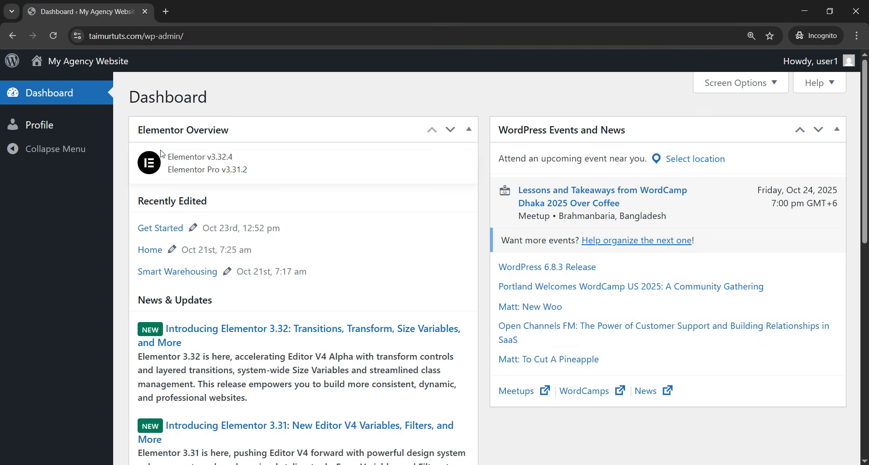
scroll(290, 159, down, 7)
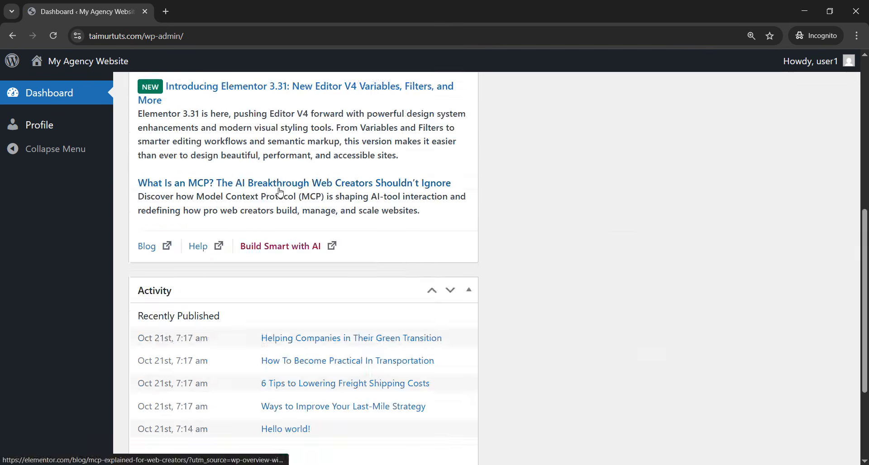
scroll(362, 182, up, 7)
click(12, 36)
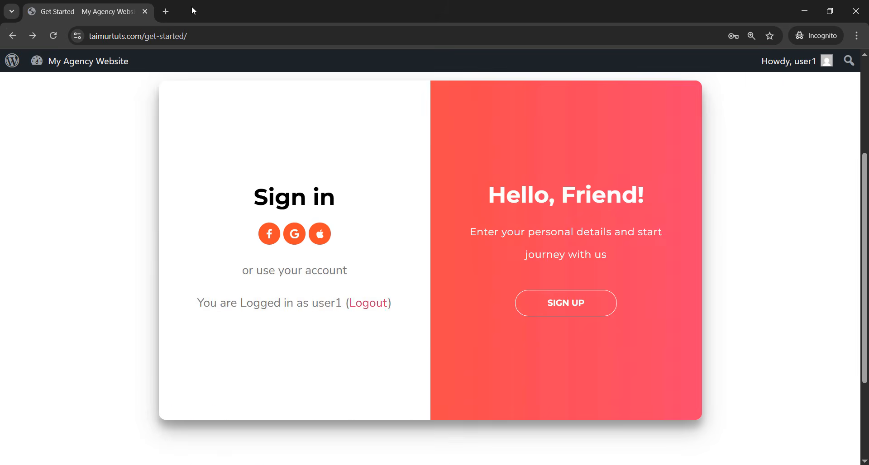
drag(191, 7, 224, 241)
- Sort the admin Users list by email and check user1's Subscriber role and email address
click(328, 156)
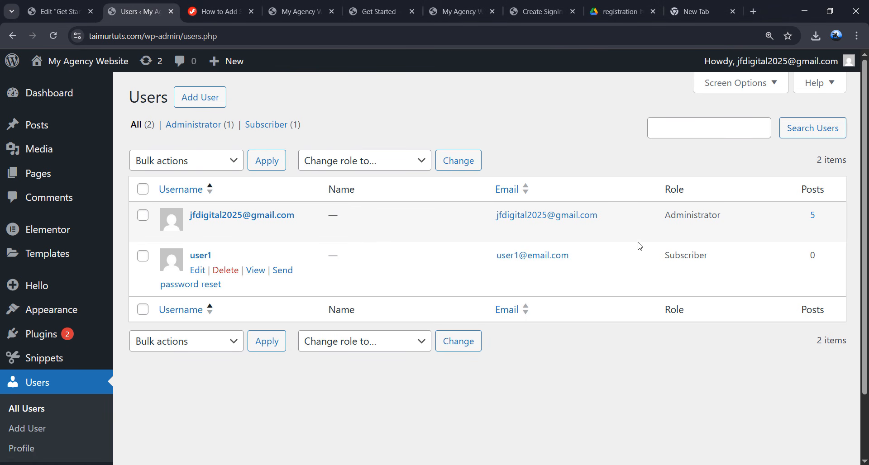
drag(665, 259, 723, 254)
click(723, 352)
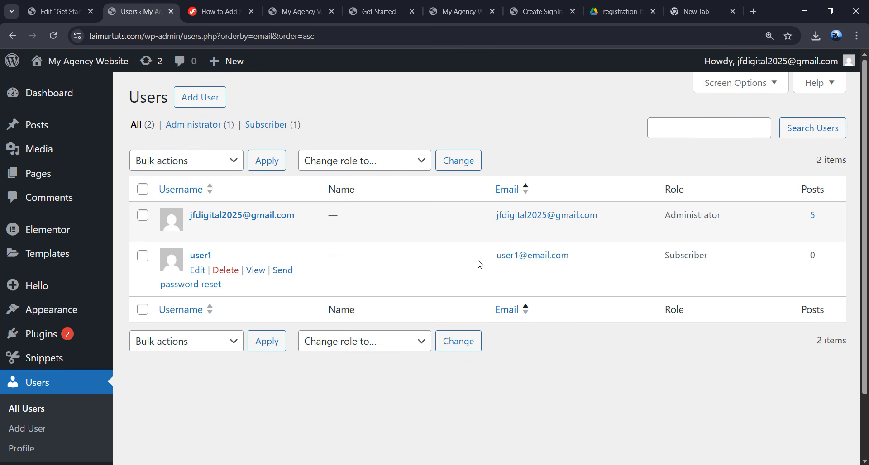
drag(479, 260, 584, 257)
click(594, 329)
- Maximize the incognito Get Started window, then recheck user1's email in the Users list
click(125, 464)
click(194, 407)
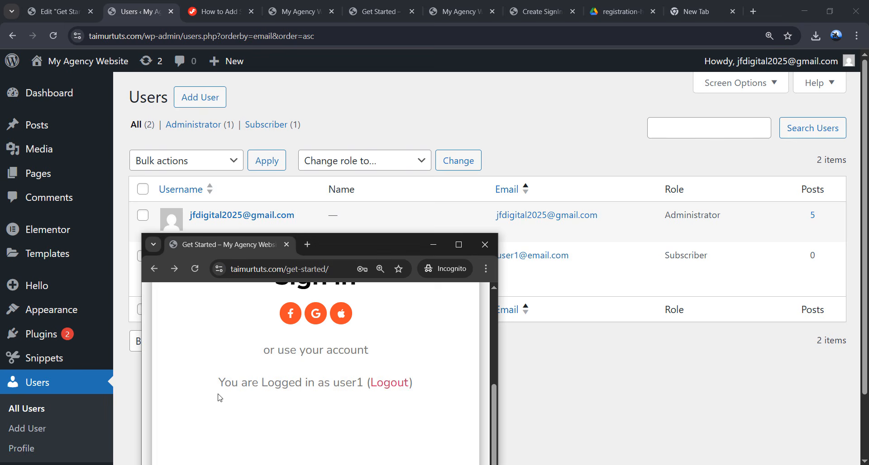
double_click(361, 255)
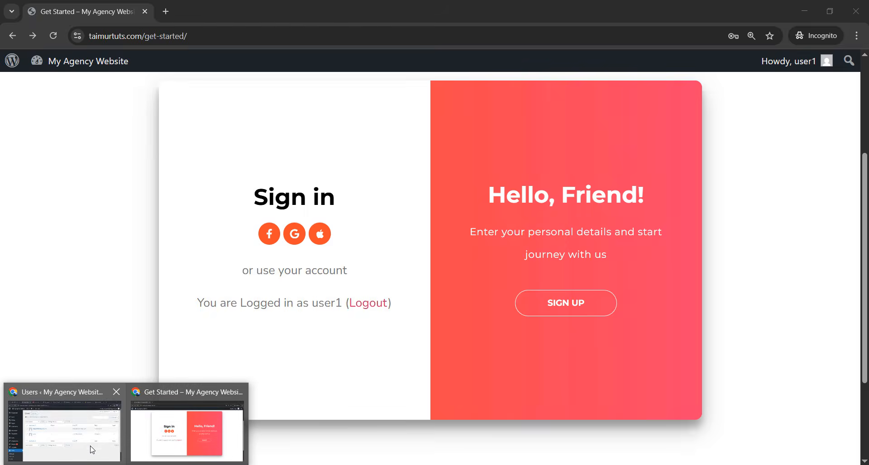
click(89, 448)
drag(492, 257, 579, 270)
click(595, 335)
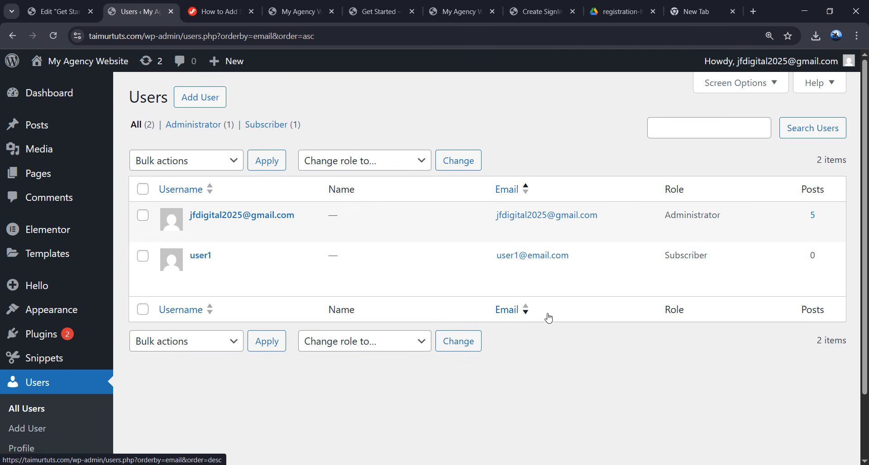
- Return to the incognito Get Started page and review its logged-in Sign in panel
mouse_move(128, 461)
click(172, 435)
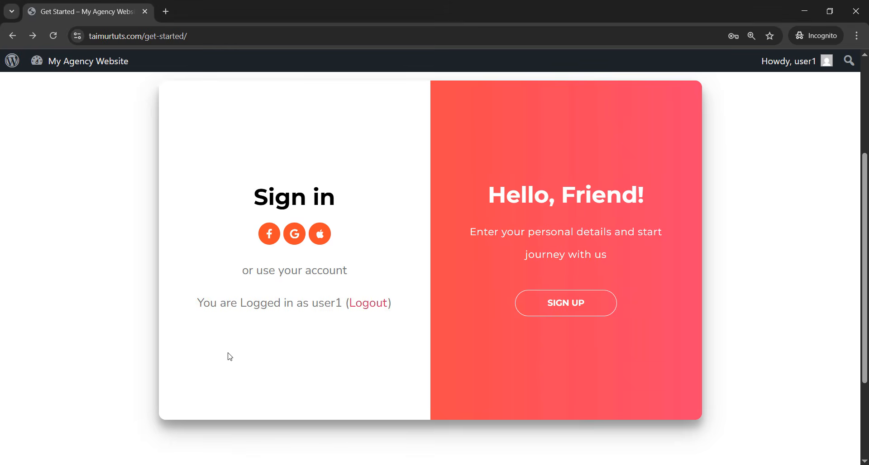
scroll(407, 230, up, 3)
scroll(408, 229, down, 6)
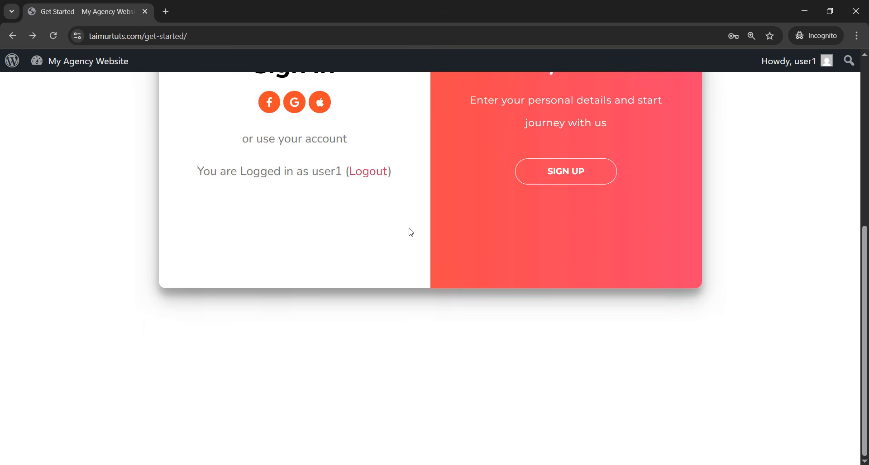
scroll(410, 230, up, 3)
scroll(414, 234, down, 1)
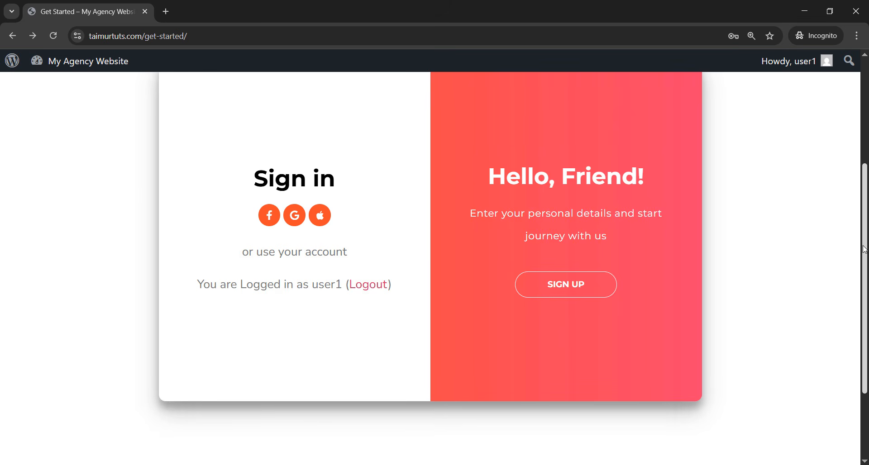
scroll(862, 246, up, 1)
scroll(866, 203, up, 1)
scroll(792, 225, down, 2)
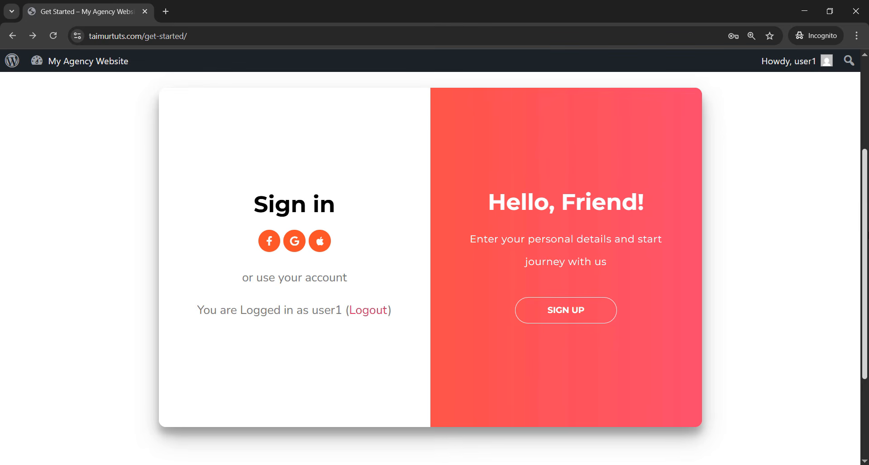
- Slide the card to the Create Account form, then load jimfahaddigital.com in a new tab
click(563, 319)
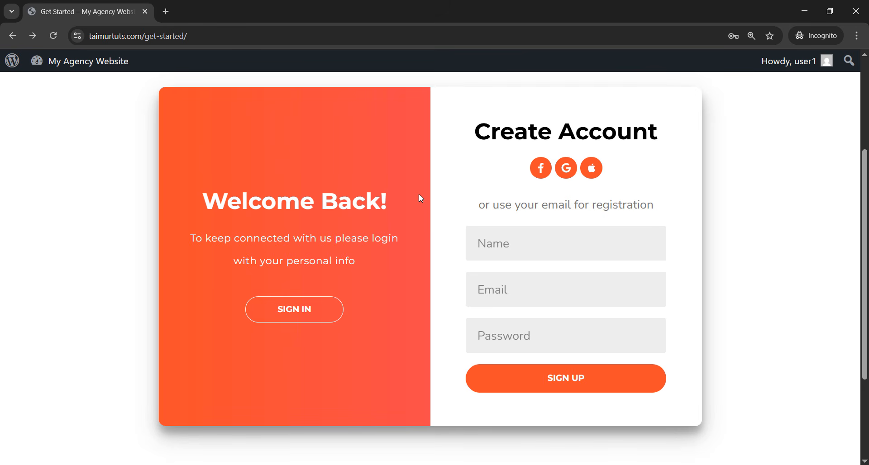
click(170, 16)
text(jimfahaddigital.com)
key(Return)
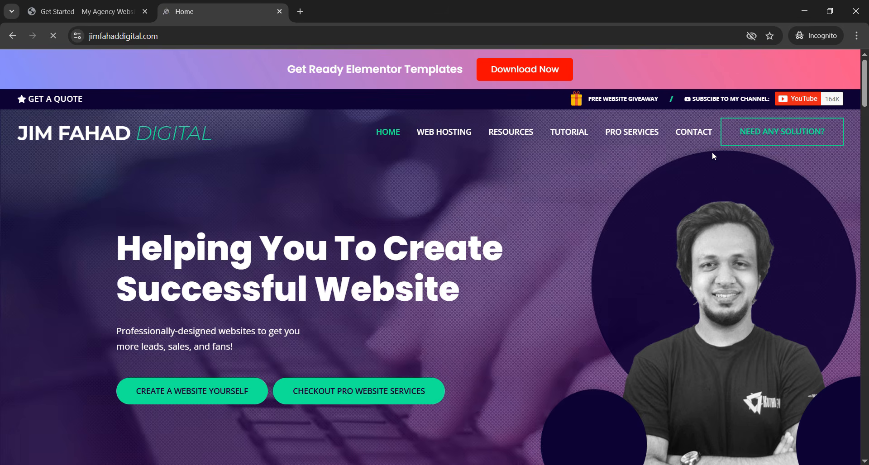
- Open Jim Fahad Digital's Request A Quote form, scroll through it, and close it
click(782, 132)
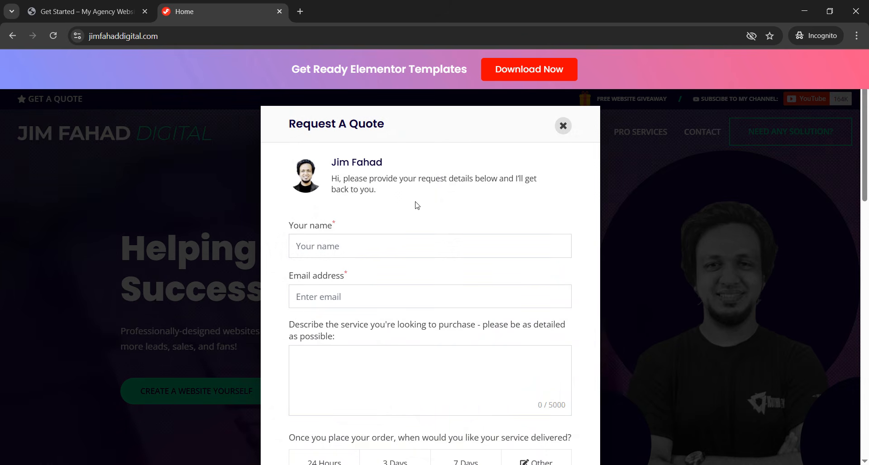
scroll(459, 307, down, 10)
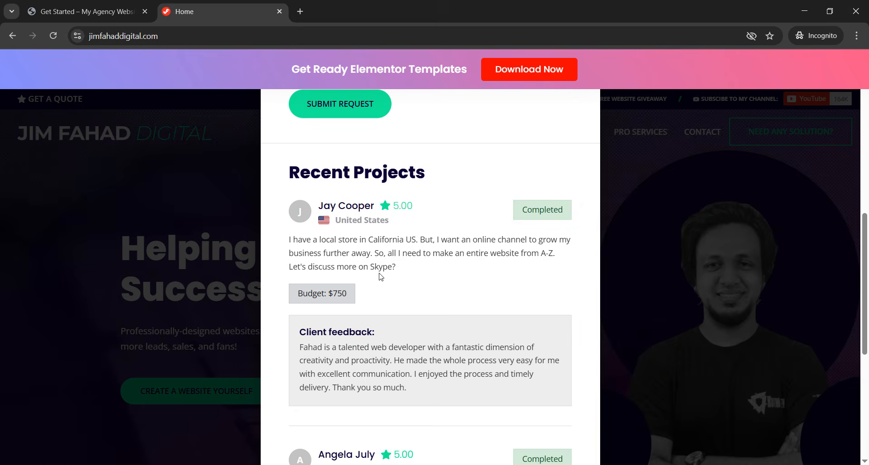
scroll(431, 250, down, 6)
scroll(431, 250, up, 7)
click(213, 224)
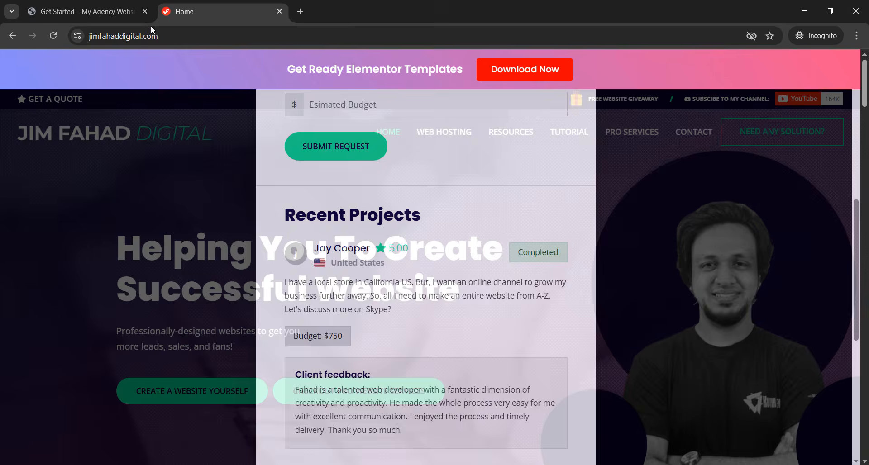
click(181, 38)
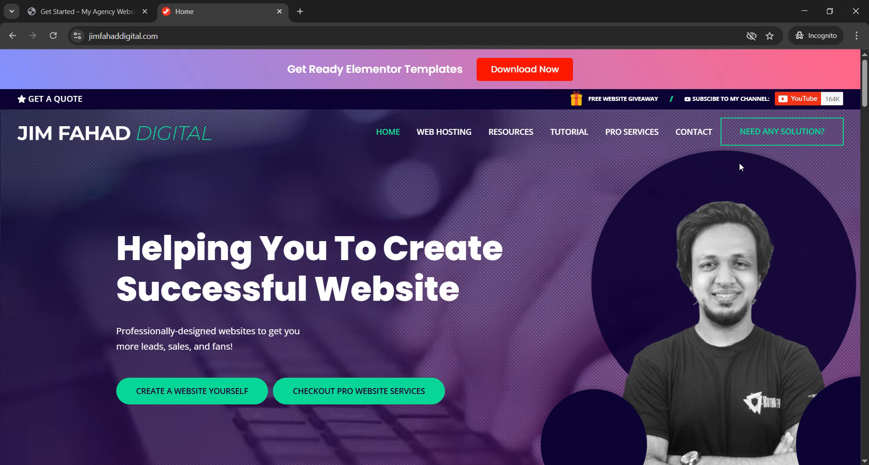
- Reopen the quote form, check its email and service fields, close it, and return to Get Started
click(770, 132)
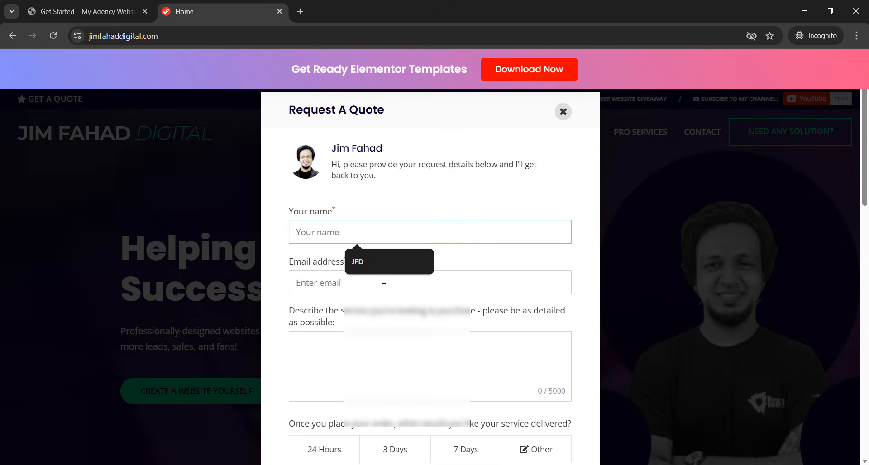
click(382, 285)
key(Tab)
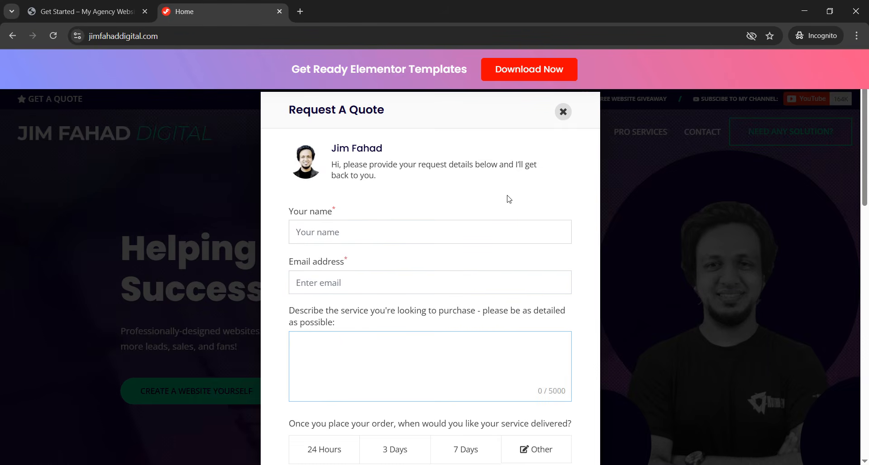
click(563, 112)
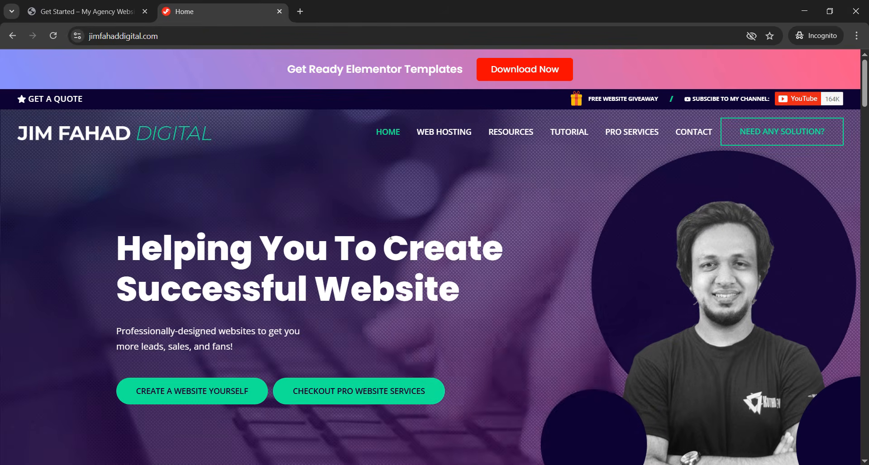
click(86, 12)
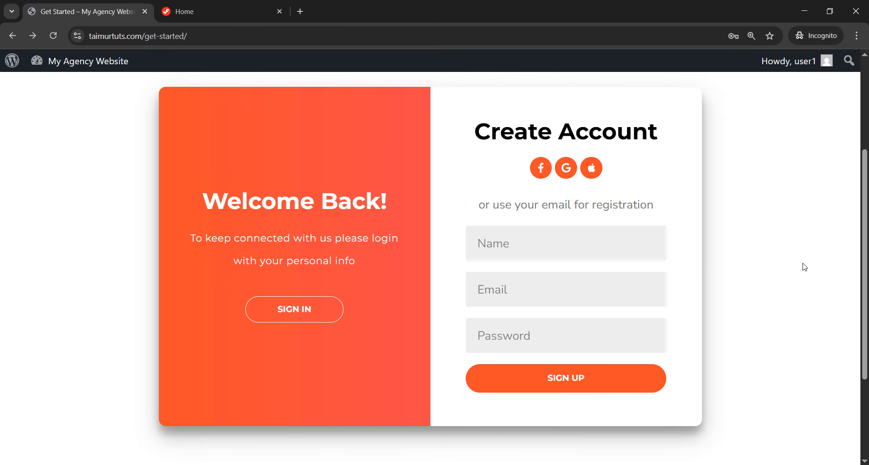